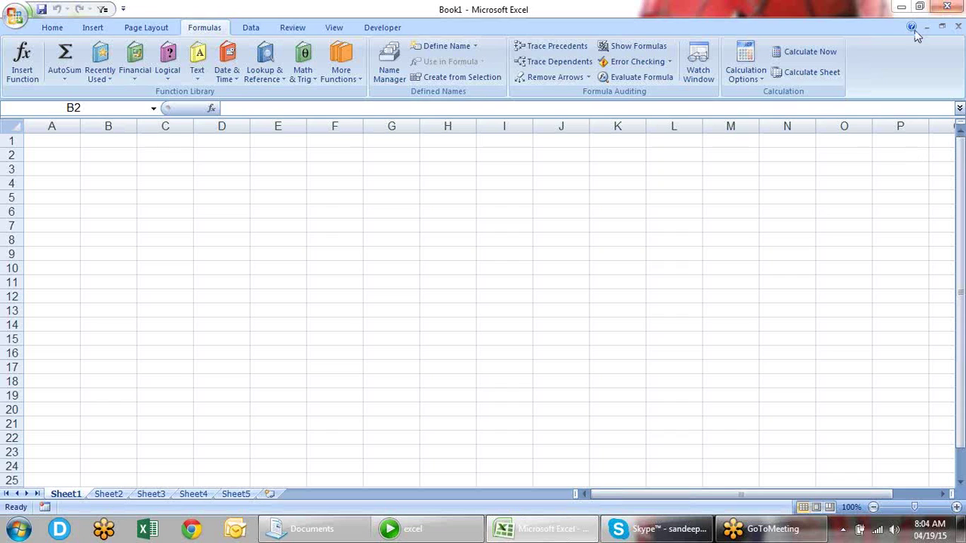
Enter =10+2 in D3 so it shows 12, check the formula, then clear the cell
{"action": "left_click", "coordinate": [934, 40]}
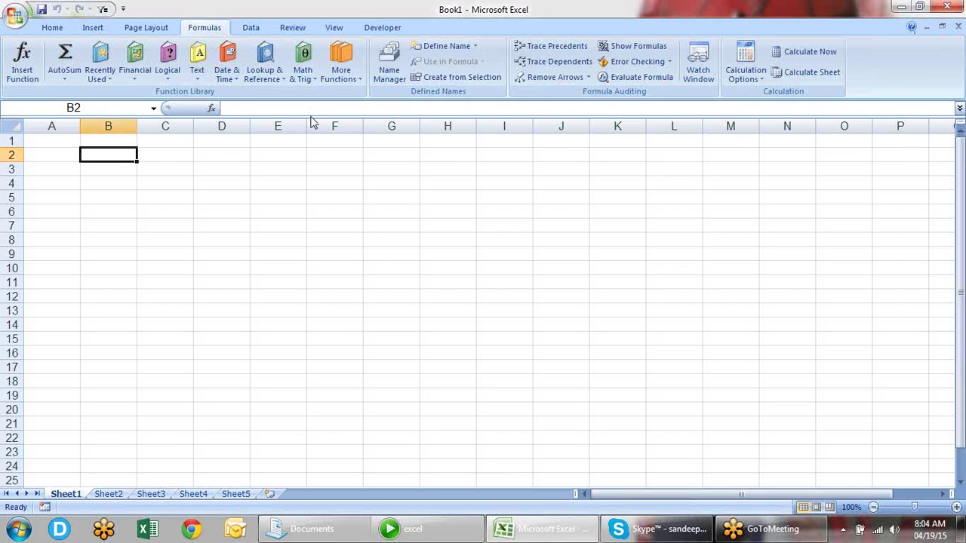
{"action": "left_click", "coordinate": [154, 179]}
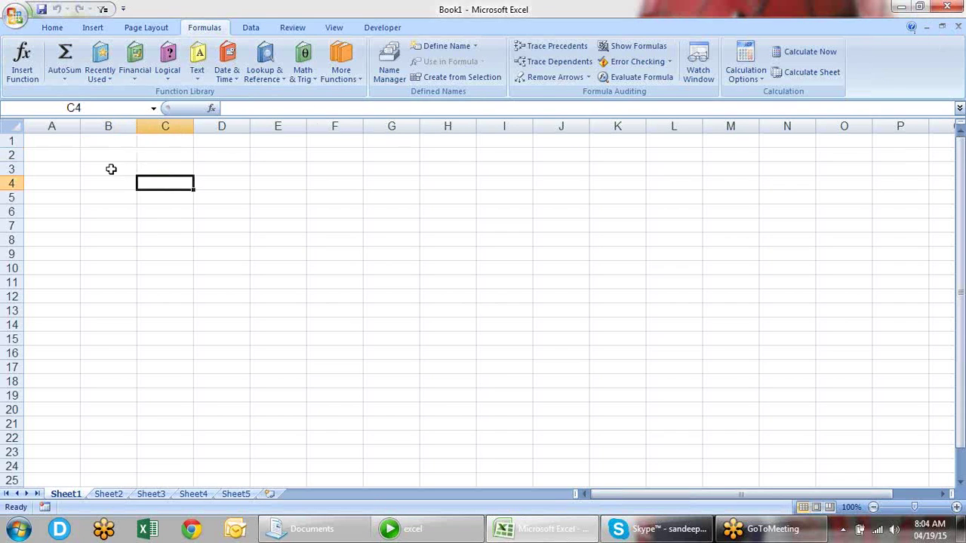
{"action": "mouse_move", "coordinate": [123, 154]}
{"action": "left_mouse_down"}
{"action": "mouse_move", "coordinate": [407, 148]}
{"action": "mouse_move", "coordinate": [390, 153]}
{"action": "left_mouse_up"}
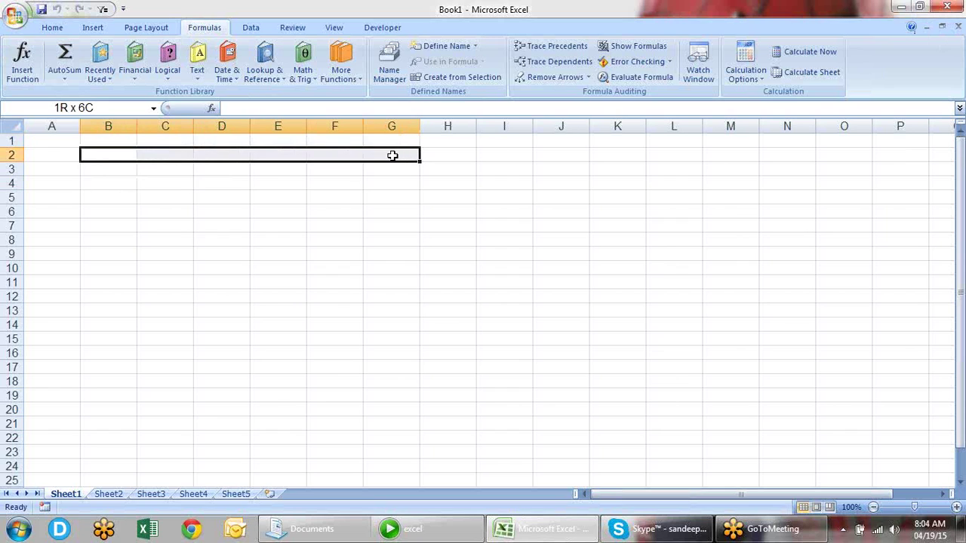
{"action": "left_click", "coordinate": [255, 178]}
{"action": "left_click", "coordinate": [203, 167]}
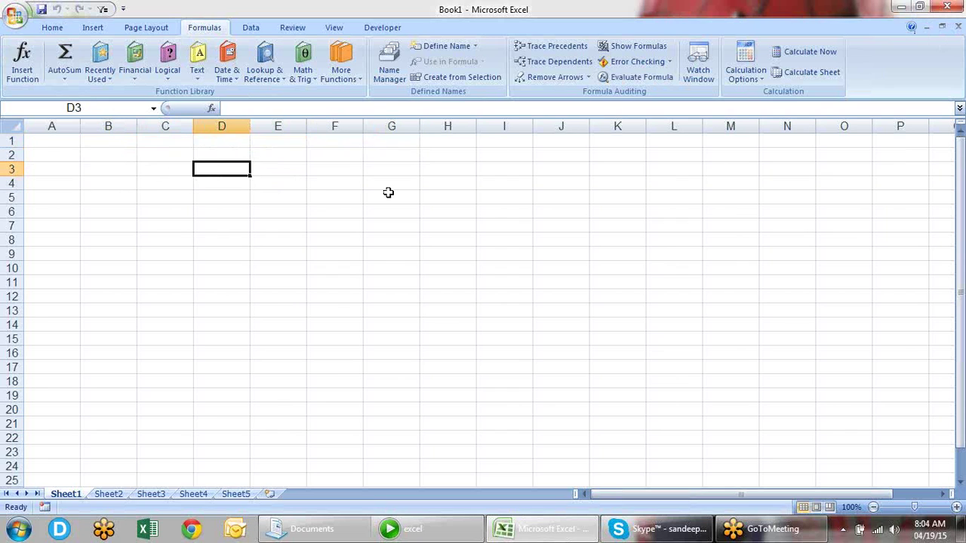
{"action": "type", "text": "=10"}
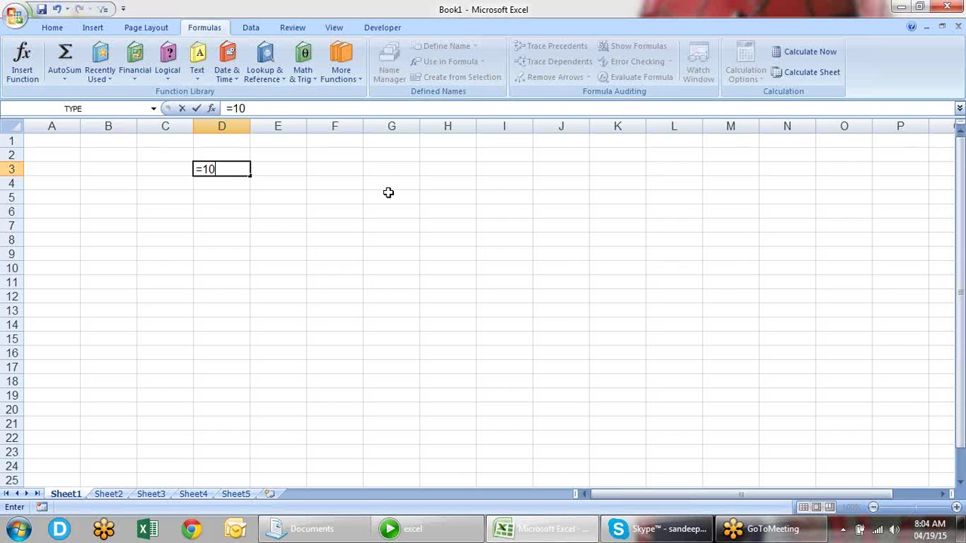
{"action": "type", "text": "+2"}
{"action": "key", "text": "Return"}
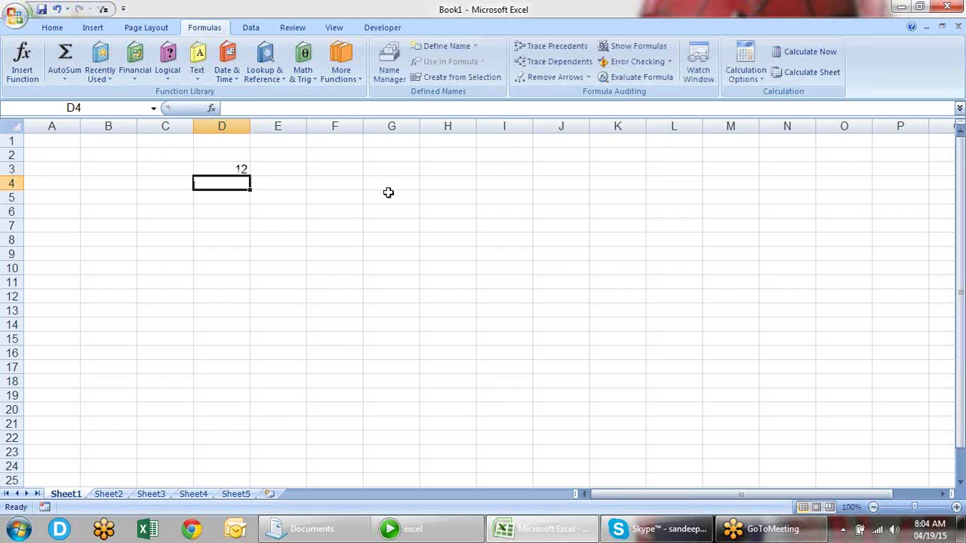
{"action": "left_click", "coordinate": [233, 166]}
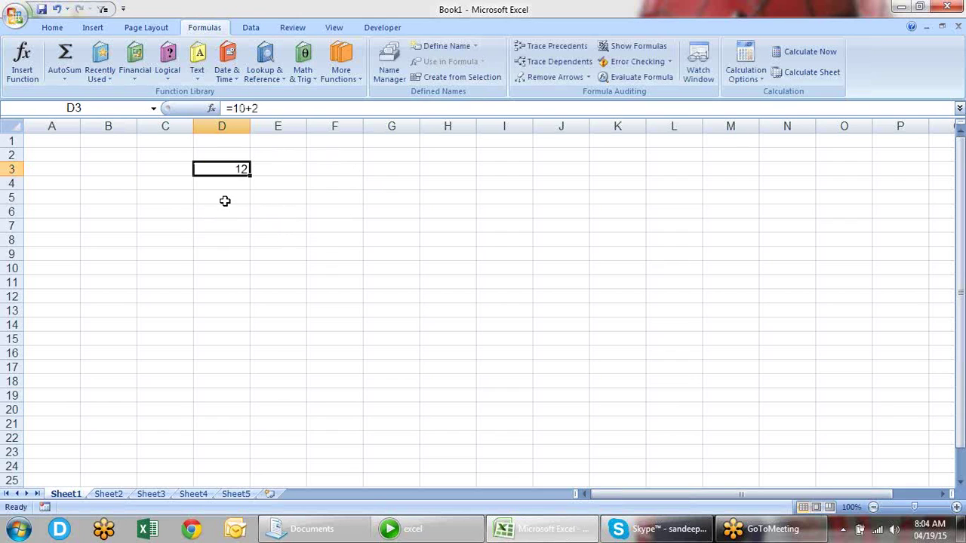
{"action": "key", "text": "Delete"}
Enter the array constant ={1,2,3,4} across C3:F3 with Ctrl+Shift+Enter
{"action": "mouse_move", "coordinate": [168, 168]}
{"action": "left_mouse_down"}
{"action": "mouse_move", "coordinate": [405, 184]}
{"action": "mouse_move", "coordinate": [333, 173]}
{"action": "left_mouse_up"}
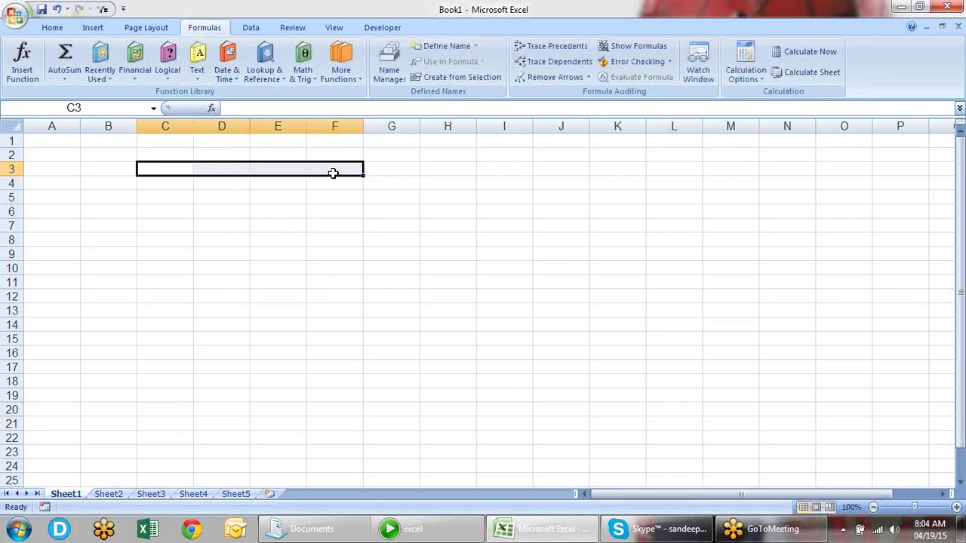
{"action": "type", "text": "={"}
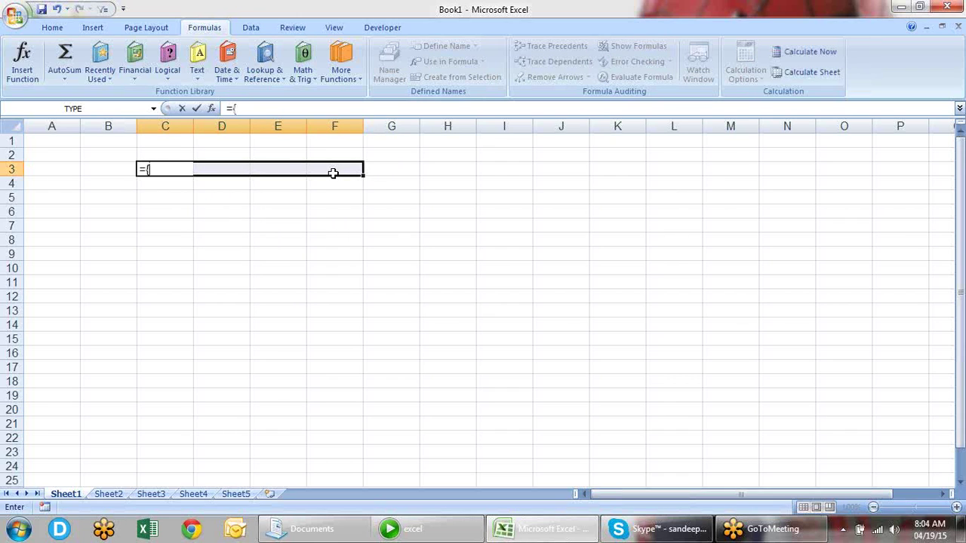
{"action": "type", "text": "1,2,"}
{"action": "type", "text": "3,4"}
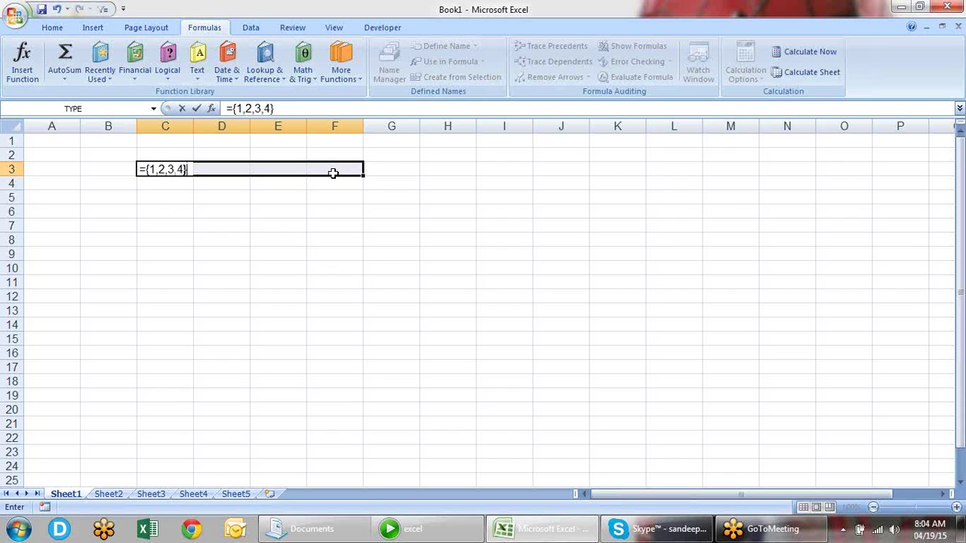
{"action": "key", "text": "ctrl+shift+Return"}
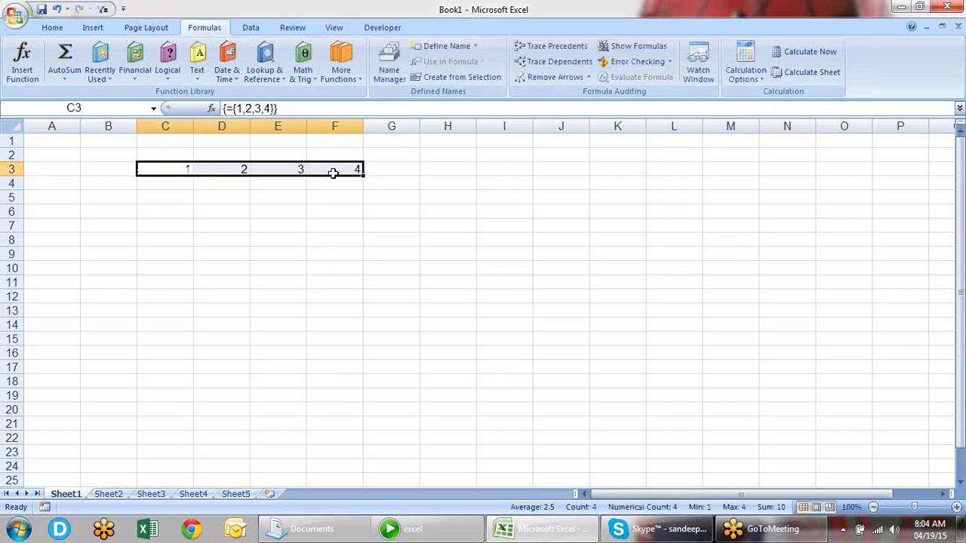
Check that each cell of C3:F3 holds the shared {={1,2,3,4}} array formula
{"action": "left_click", "coordinate": [203, 170]}
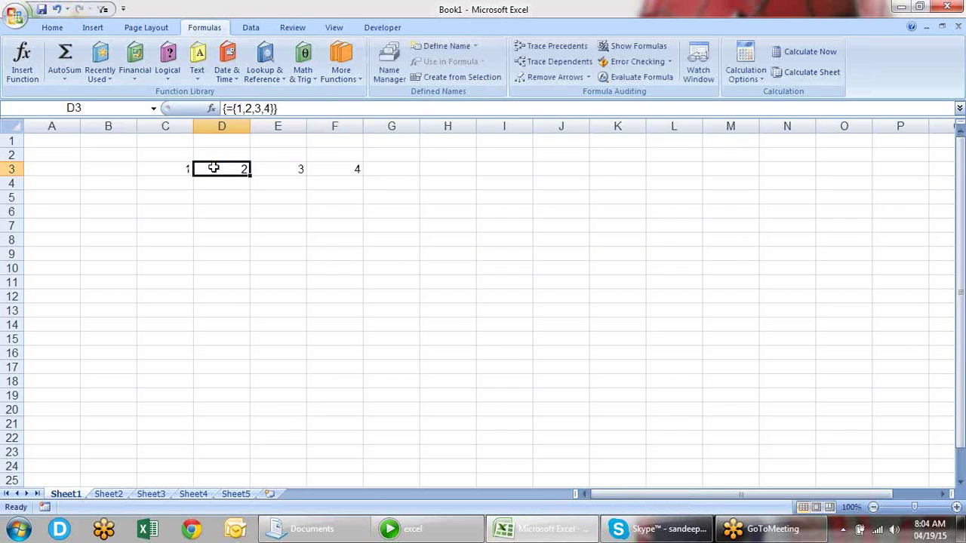
{"action": "left_click_drag", "start_coordinate": [176, 169], "coordinate": [327, 167]}
{"action": "left_click", "coordinate": [323, 168]}
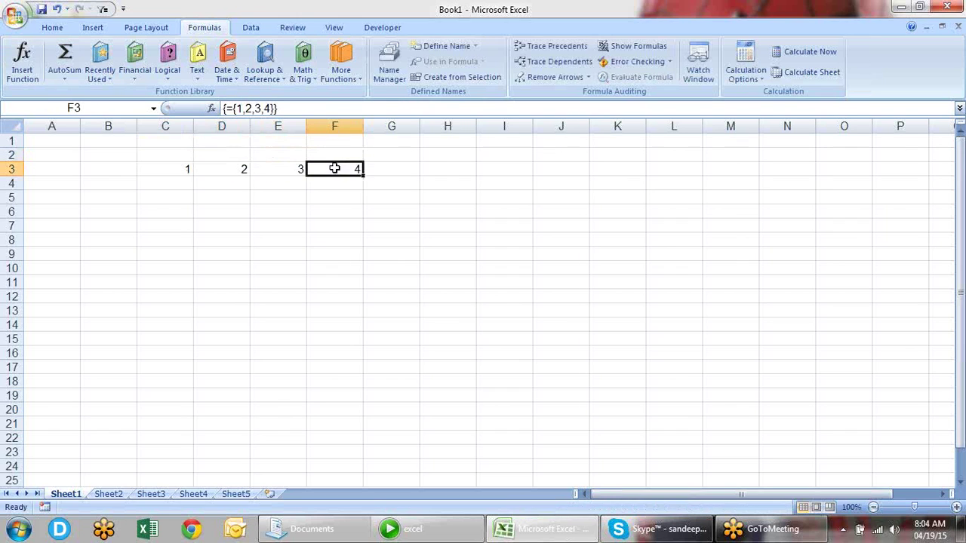
{"action": "left_click", "coordinate": [268, 173]}
{"action": "left_click", "coordinate": [215, 169]}
{"action": "left_click", "coordinate": [182, 169]}
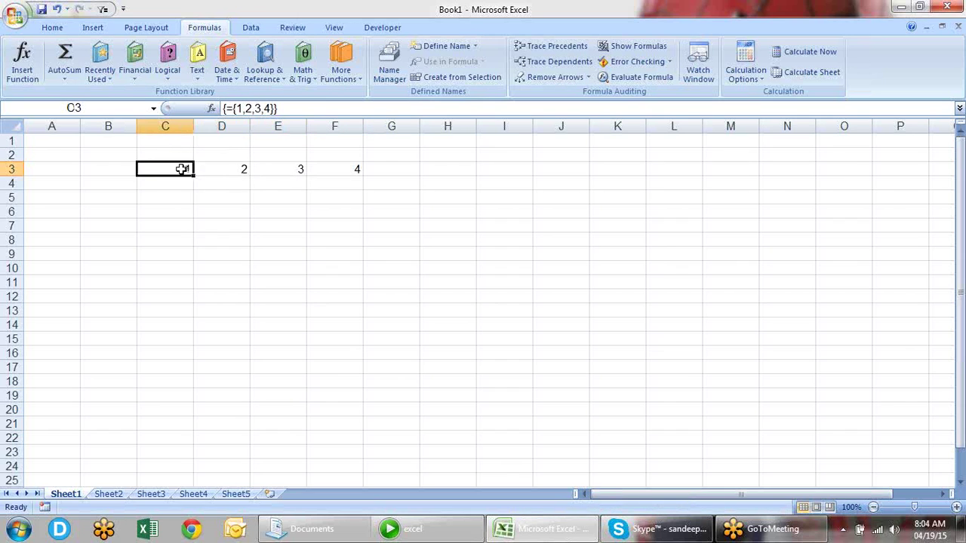
{"action": "left_click", "coordinate": [235, 167]}
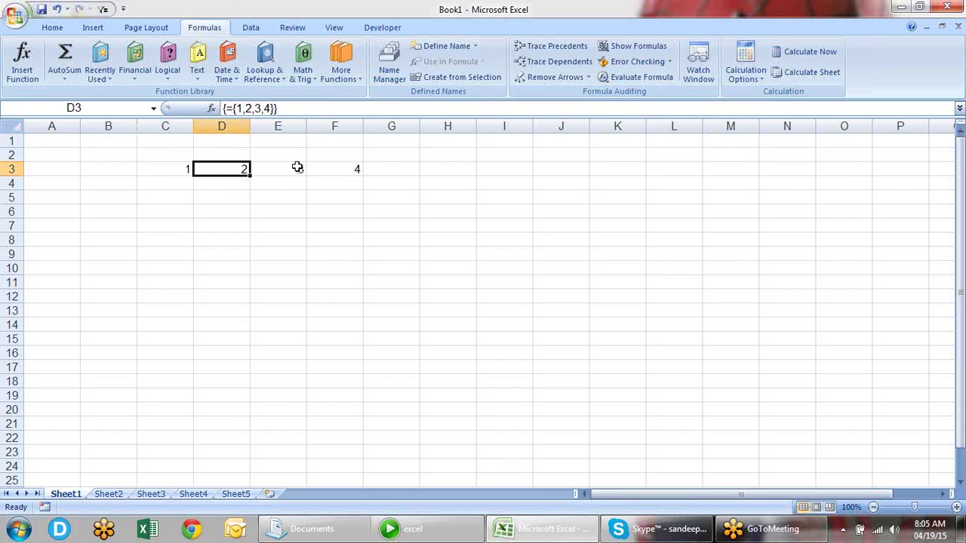
{"action": "left_click", "coordinate": [297, 163]}
{"action": "left_click", "coordinate": [334, 170]}
{"action": "left_click", "coordinate": [278, 170]}
{"action": "left_click", "coordinate": [232, 171]}
{"action": "left_click", "coordinate": [184, 175]}
{"action": "left_click", "coordinate": [235, 177]}
{"action": "left_click", "coordinate": [242, 168]}
{"action": "left_click", "coordinate": [280, 170]}
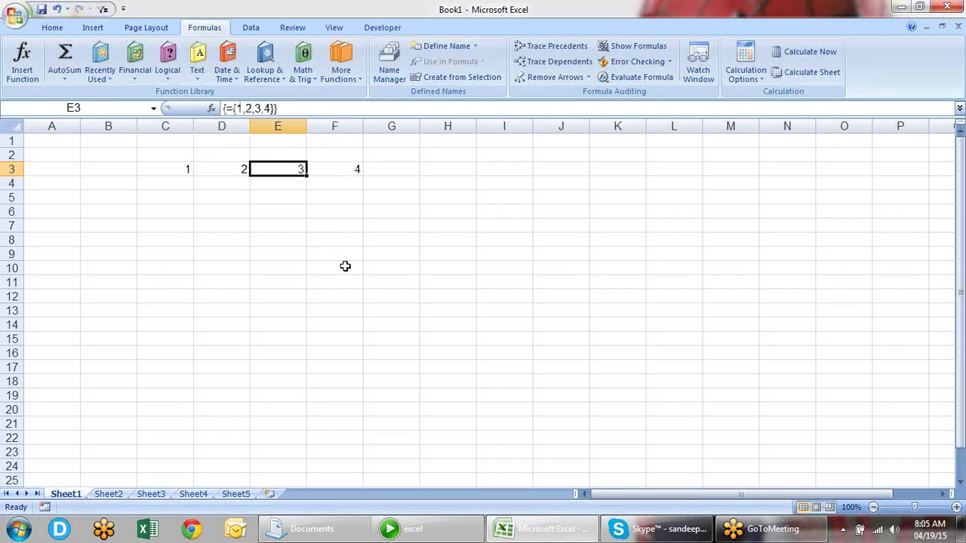
{"action": "left_click", "coordinate": [162, 173]}
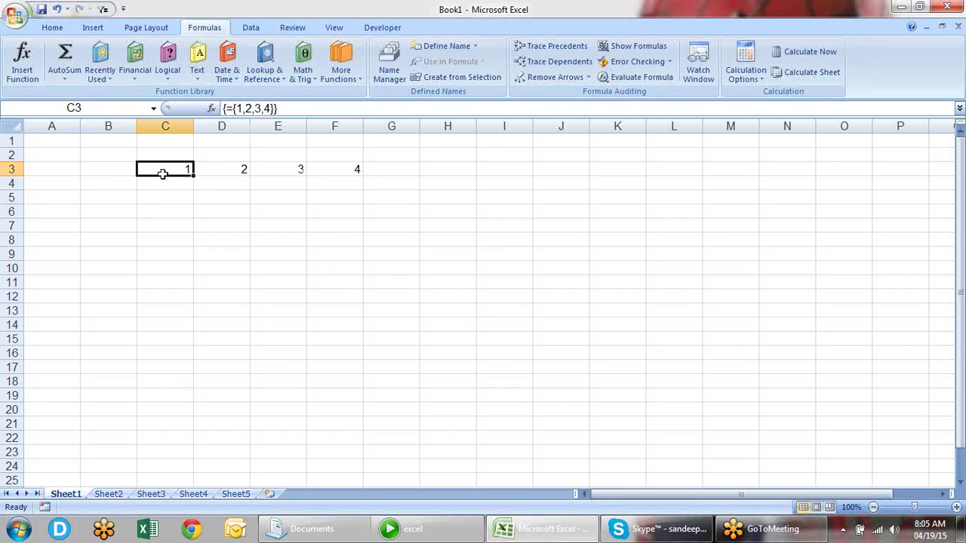
{"action": "left_click", "coordinate": [221, 170]}
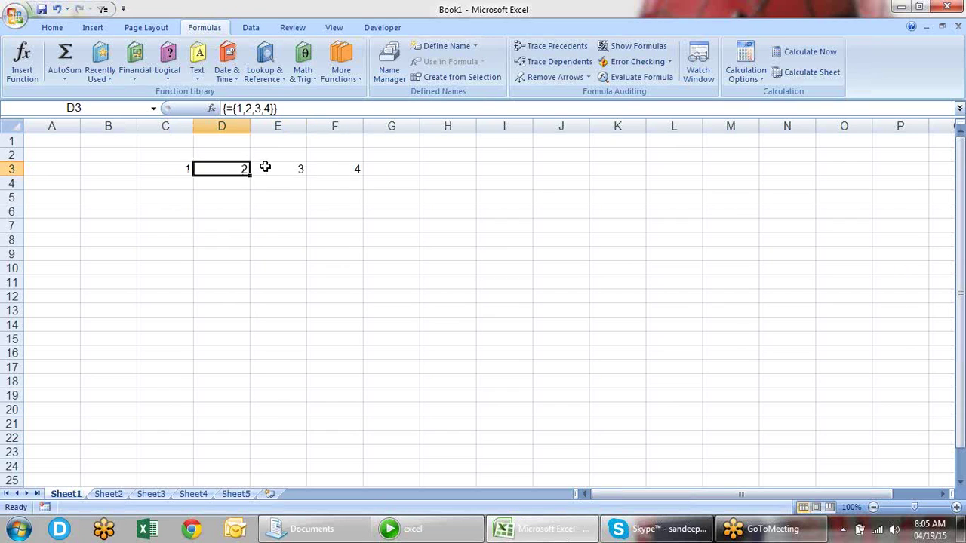
{"action": "left_click", "coordinate": [267, 167]}
{"action": "left_click", "coordinate": [315, 167]}
{"action": "left_click", "coordinate": [255, 166]}
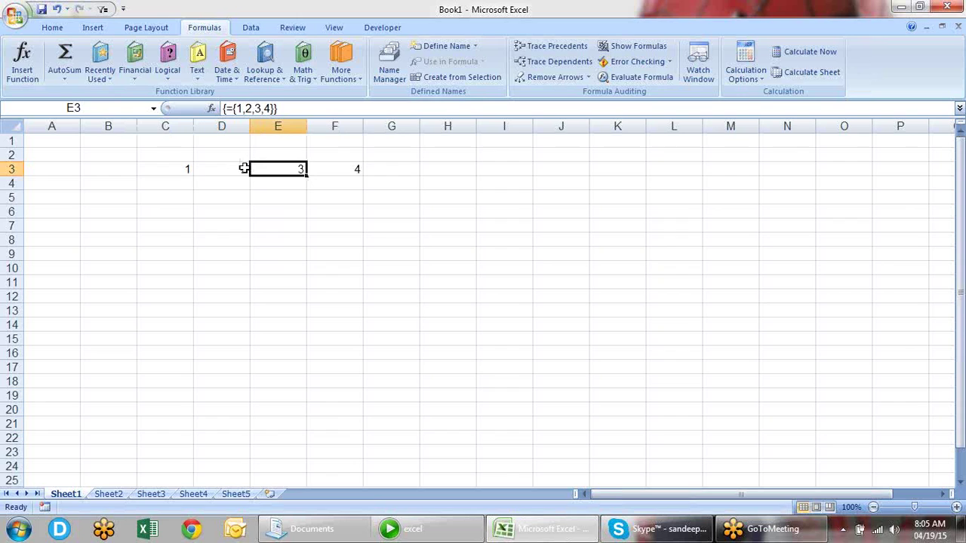
{"action": "left_click", "coordinate": [189, 173]}
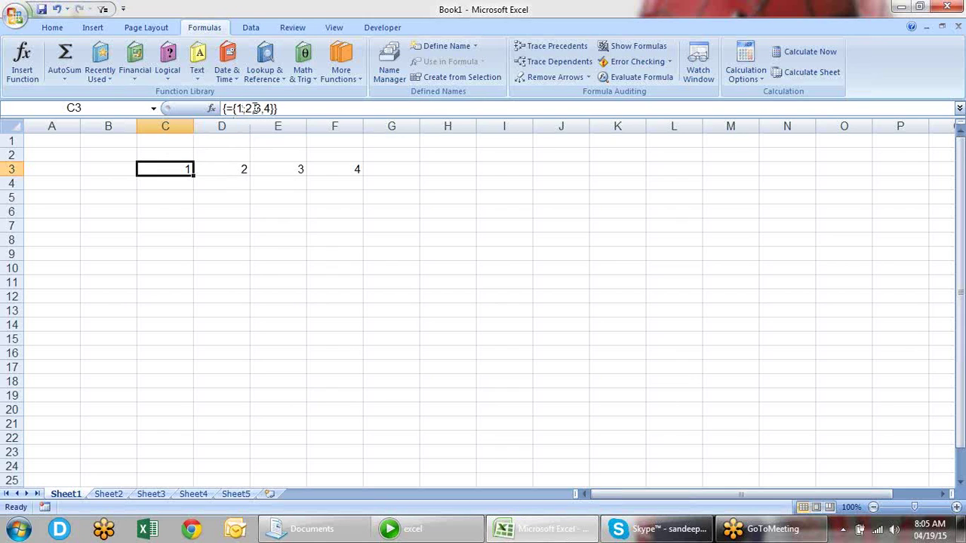
Enter ={1,2;3,4} as one array formula over C5:D6, showing 1, 2 above 3, 4
{"action": "left_click", "coordinate": [193, 200]}
{"action": "type", "text": "={1,2;3,4"}
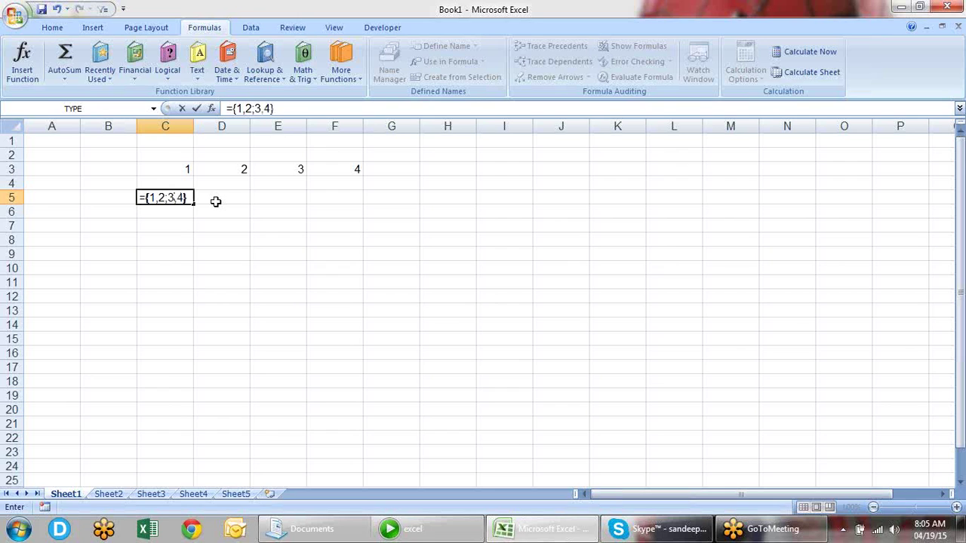
{"action": "key", "text": "Return"}
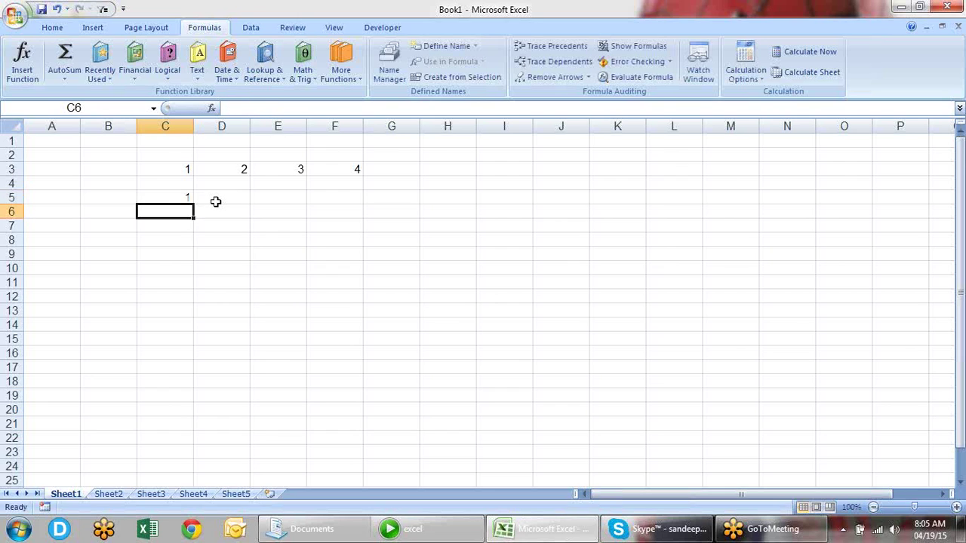
{"action": "key", "text": "Up"}
{"action": "key", "text": "shift+Right"}
{"action": "key", "text": "shift+Down"}
{"action": "key", "text": "shift+Down"}
{"action": "key", "text": "shift+Up"}
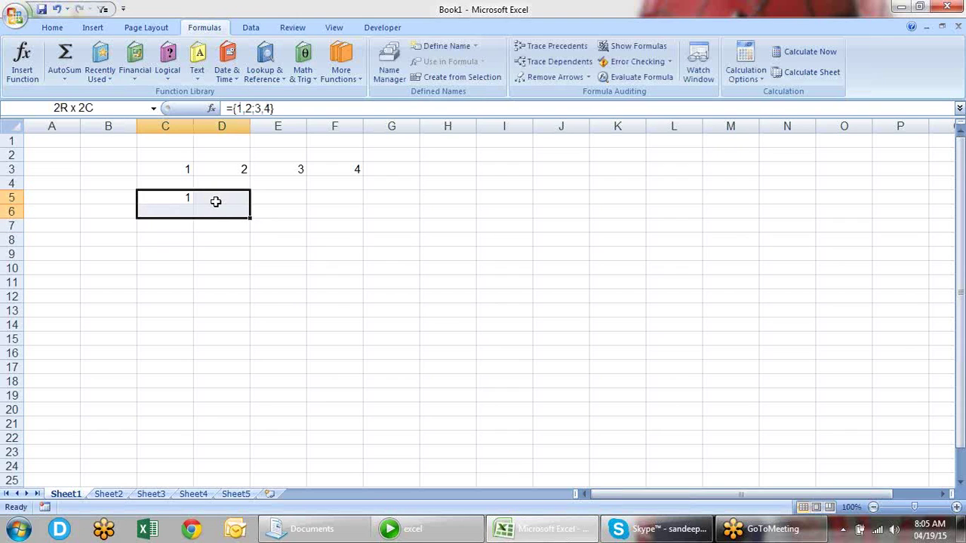
{"action": "key", "text": "F2"}
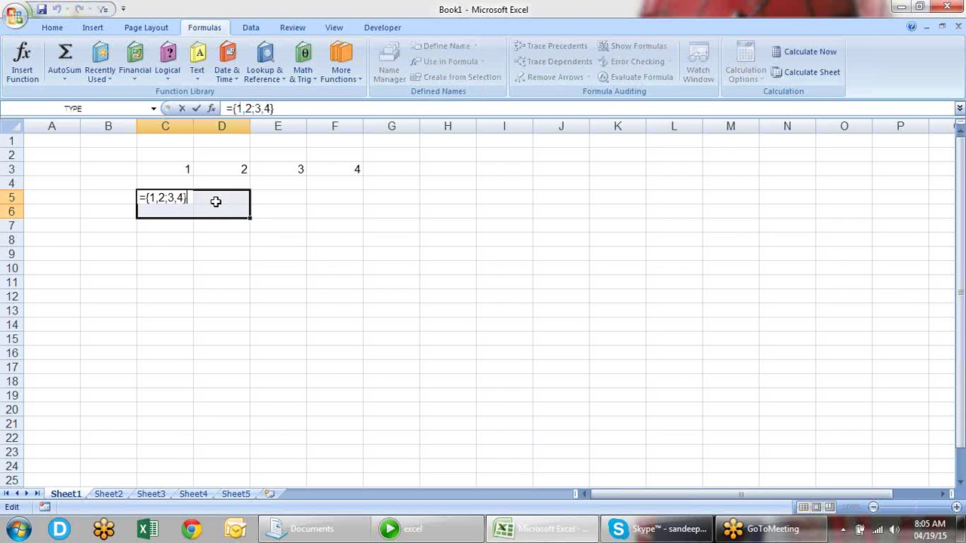
{"action": "key", "text": "ctrl+shift+Return"}
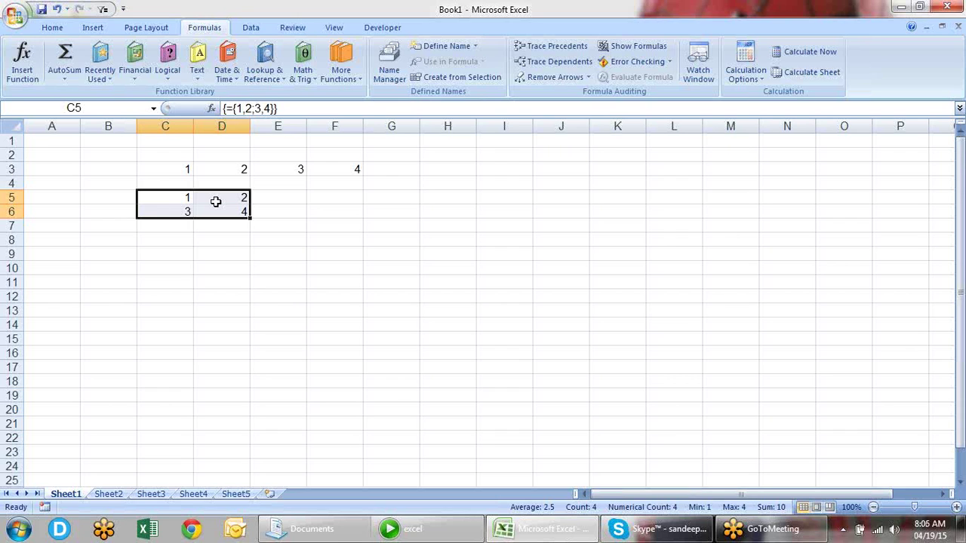
Clear the example array numbers from the sheet
{"action": "left_click", "coordinate": [293, 224]}
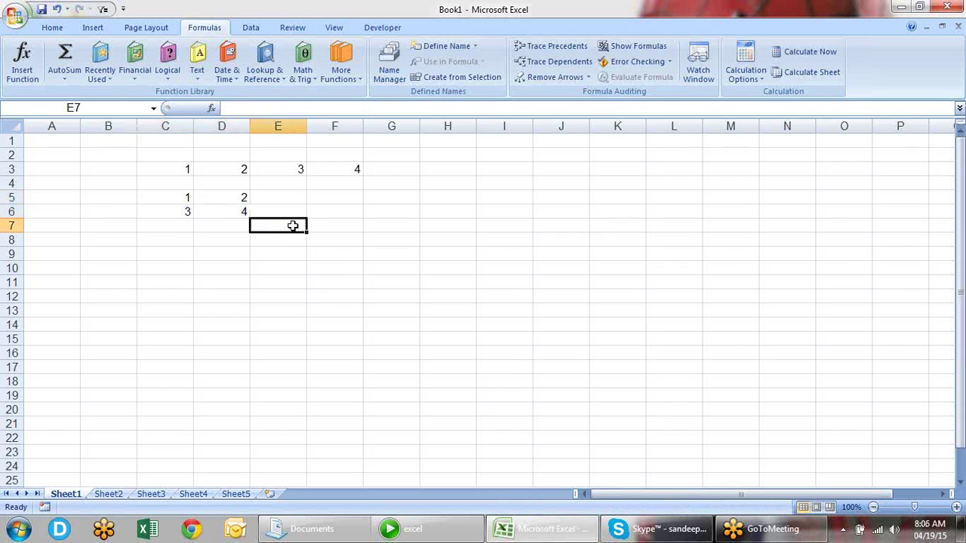
{"action": "left_click_drag", "start_coordinate": [132, 154], "coordinate": [390, 205]}
{"action": "left_click", "coordinate": [397, 220]}
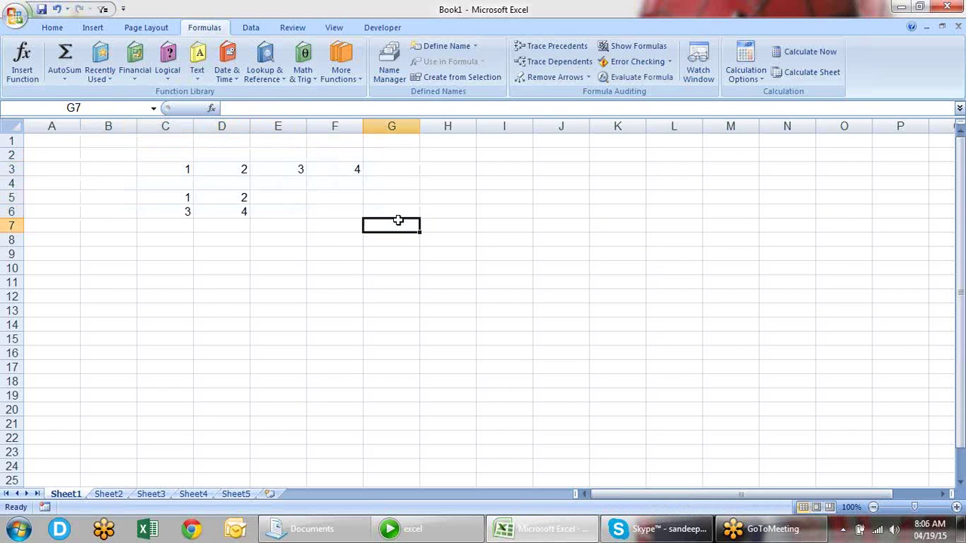
{"action": "left_click_drag", "start_coordinate": [468, 239], "coordinate": [152, 157]}
{"action": "key", "text": "Delete"}
Type the column headings EID, Name and Sales into A2:C2
{"action": "left_click", "coordinate": [330, 284]}
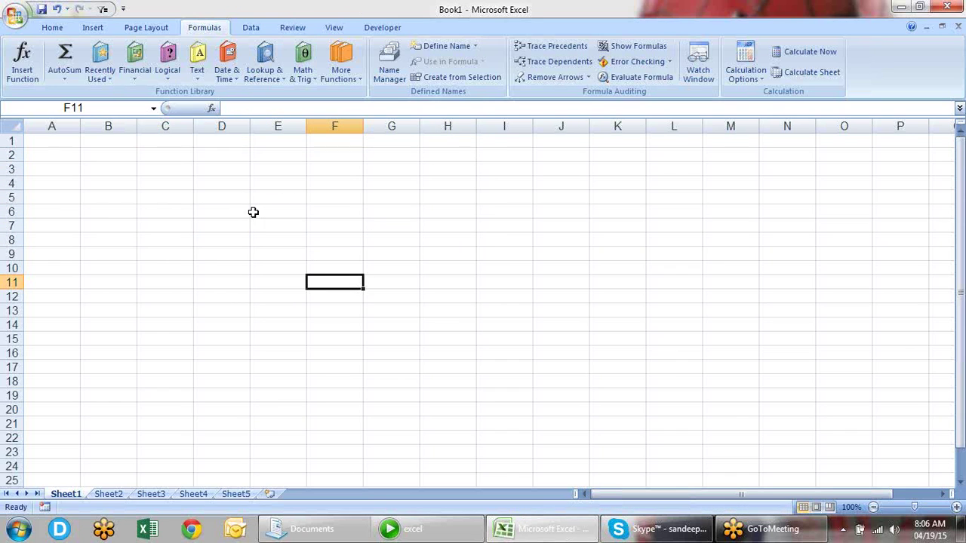
{"action": "left_click", "coordinate": [34, 161]}
{"action": "type", "text": "E"}
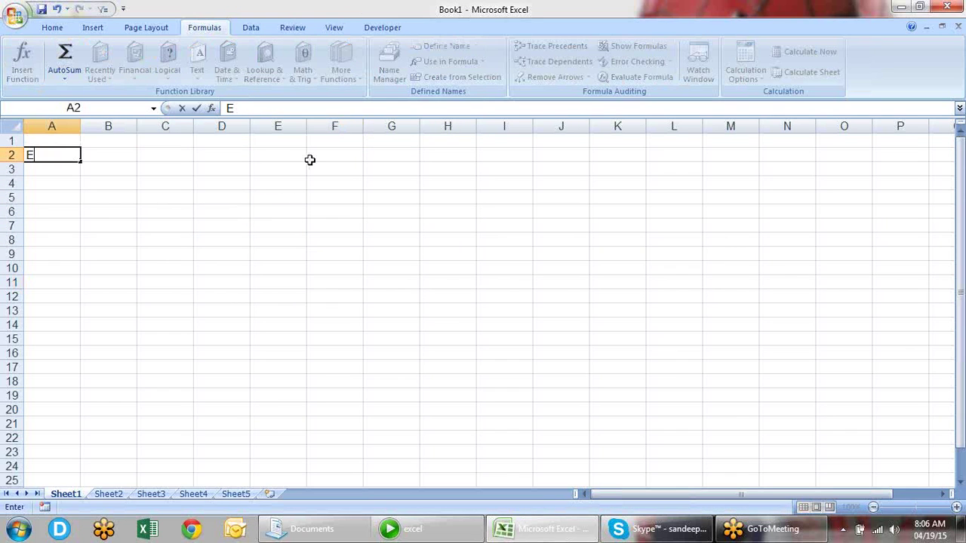
{"action": "type", "text": "ID"}
{"action": "key", "text": "Return"}
{"action": "key", "text": "Right"}
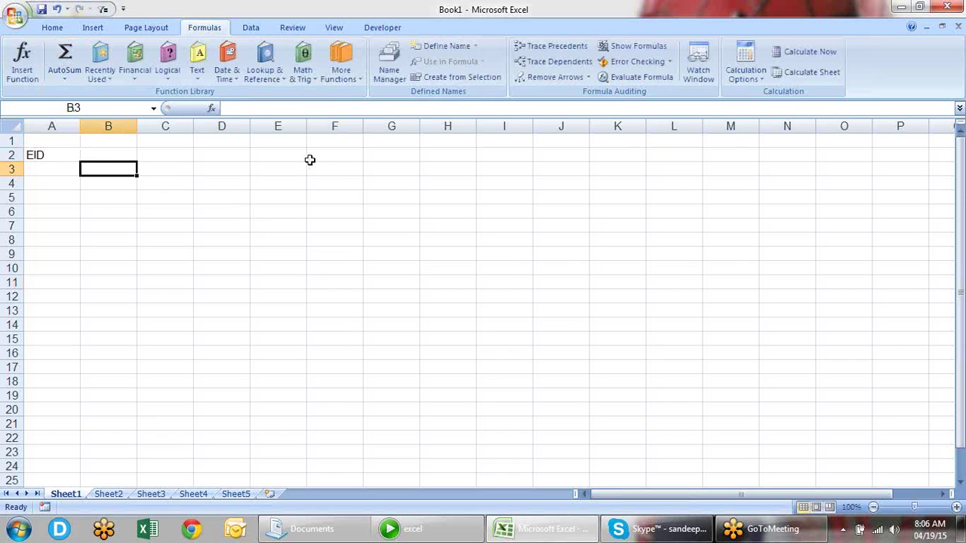
{"action": "key", "text": "Up"}
{"action": "type", "text": "Name"}
{"action": "key", "text": "Tab"}
{"action": "type", "text": "Sales"}
{"action": "key", "text": "Return"}
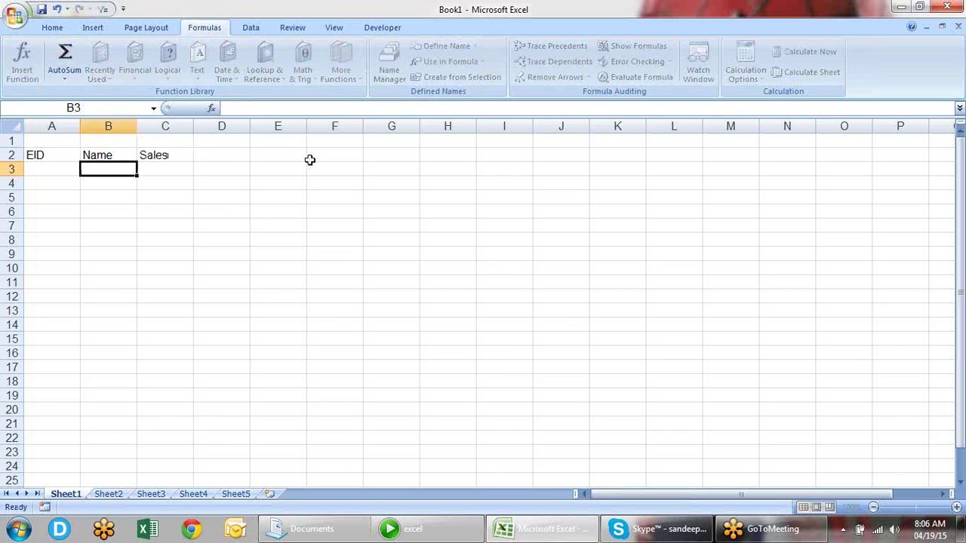
Enter E001 in A3 and fill the IDs down the EID column
{"action": "key", "text": "Left"}
{"action": "type", "text": "E"}
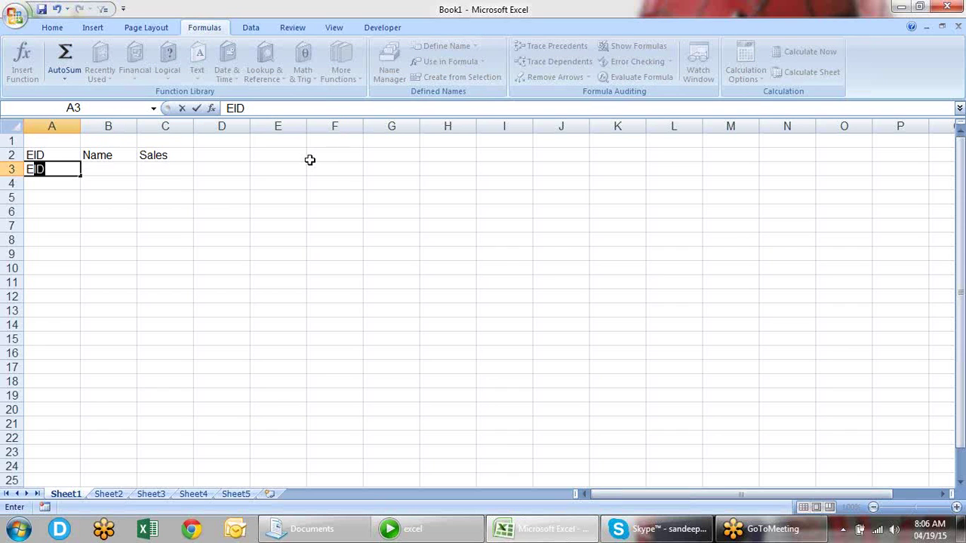
{"action": "type", "text": "001"}
{"action": "key", "text": "Return"}
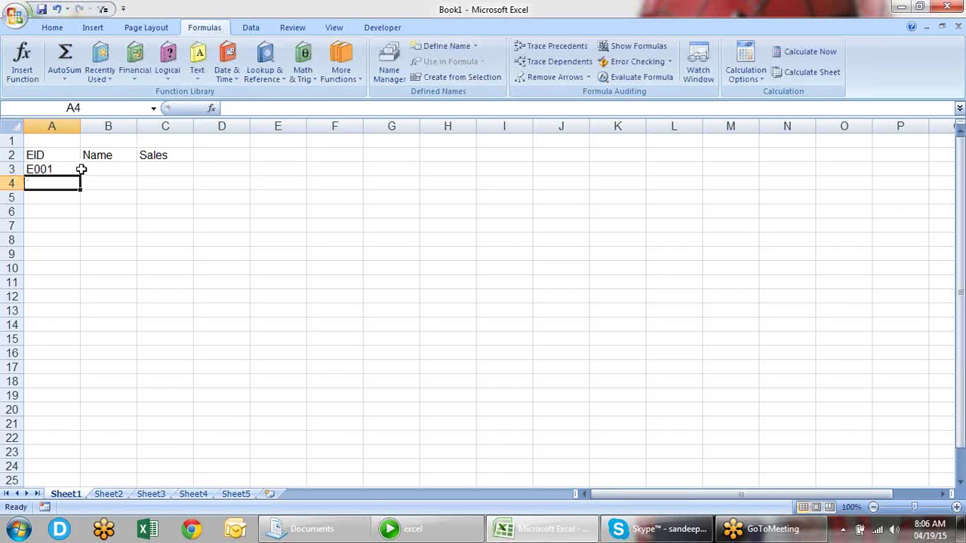
{"action": "left_click", "coordinate": [73, 169]}
{"action": "left_click_drag", "start_coordinate": [81, 176], "coordinate": [73, 279]}
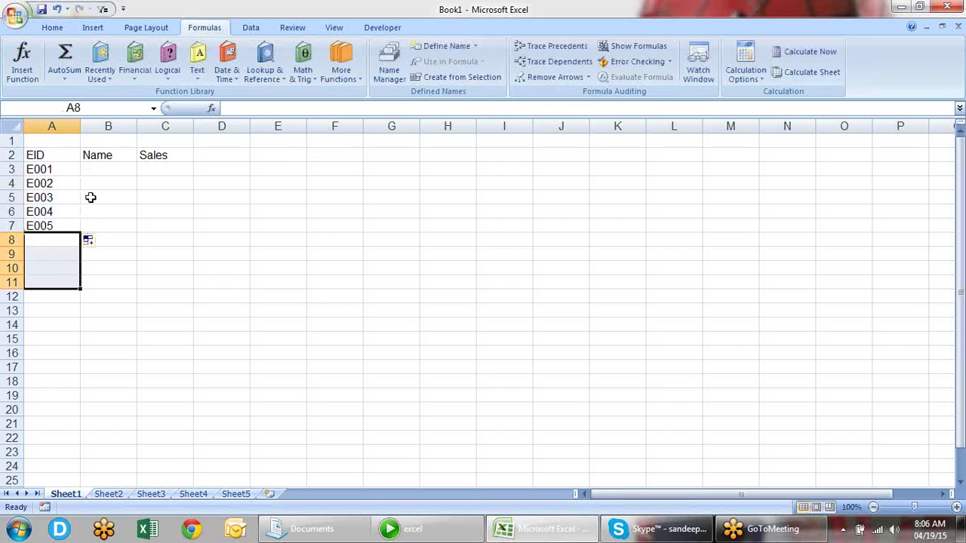
{"action": "left_click_drag", "start_coordinate": [67, 169], "coordinate": [83, 291]}
Enter 'sandeep' in B3 and fill it down beside every ID
{"action": "left_click", "coordinate": [128, 179]}
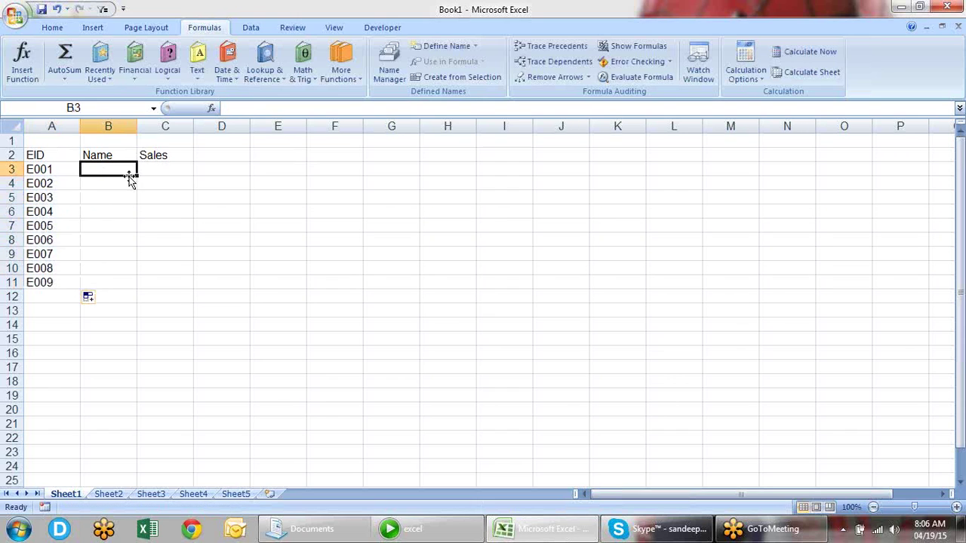
{"action": "type", "text": "sandeep"}
{"action": "key", "text": "Return"}
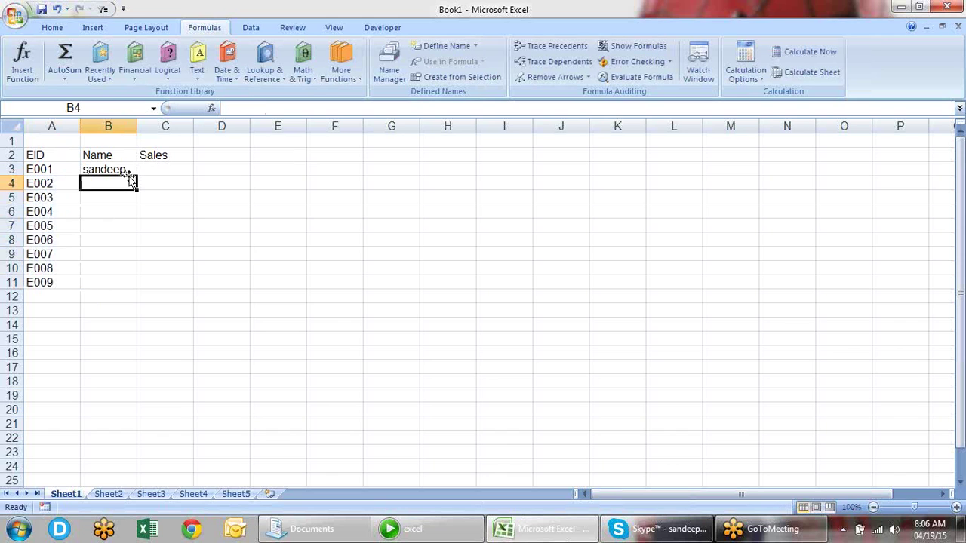
{"action": "left_click", "coordinate": [120, 171]}
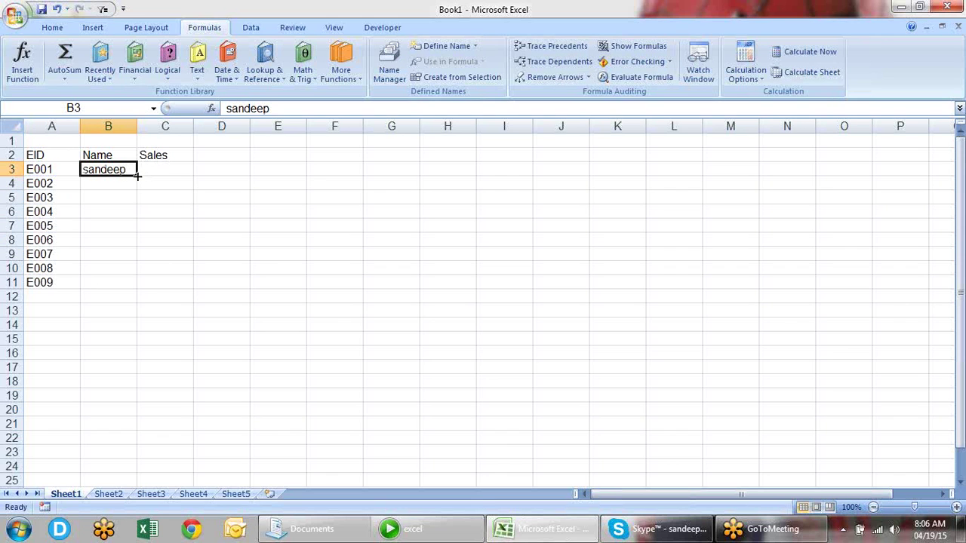
{"action": "double_click", "coordinate": [136, 175]}
{"action": "left_click", "coordinate": [166, 169]}
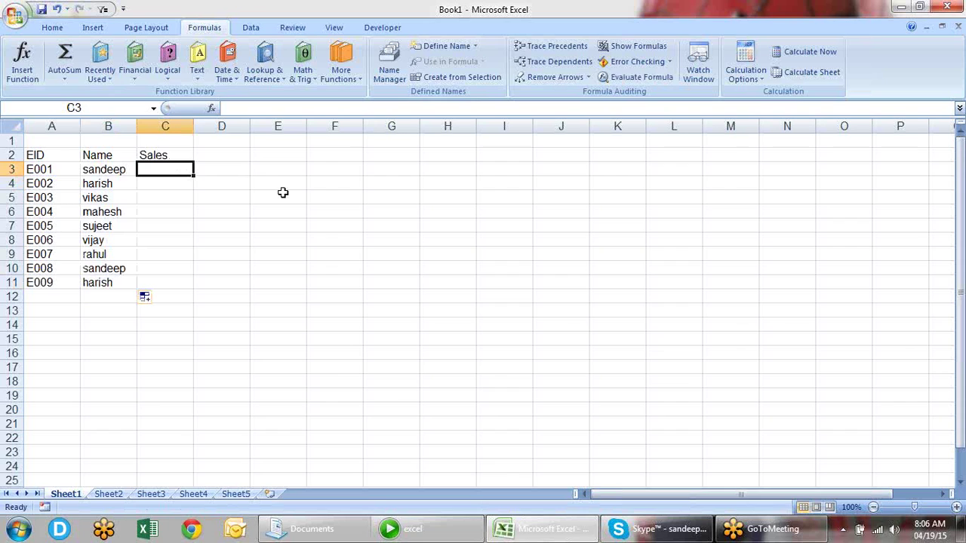
Fill C3:C11 with =RANDBETWEEN(10,90) in one go using Ctrl+Enter
{"action": "key", "text": "shift+Down"}
{"action": "key", "text": "shift+Down"}
{"action": "key", "text": "shift+Down"}
{"action": "key", "text": "shift+Down"}
{"action": "key", "text": "shift+Up"}
{"action": "key", "text": "shift+Up"}
{"action": "type", "text": "=ra"}
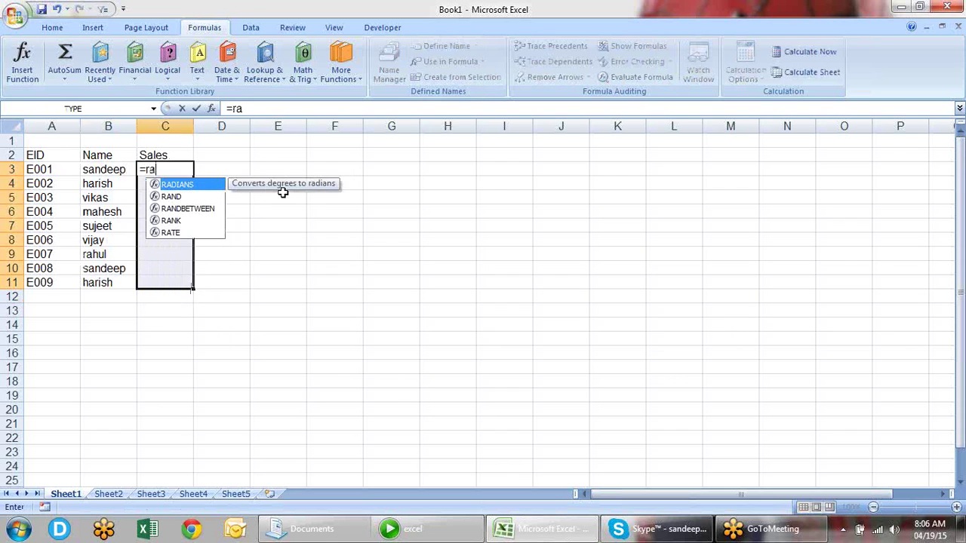
{"action": "key", "text": "Down"}
{"action": "key", "text": "Down"}
{"action": "key", "text": "Tab"}
{"action": "type", "text": "10,90"}
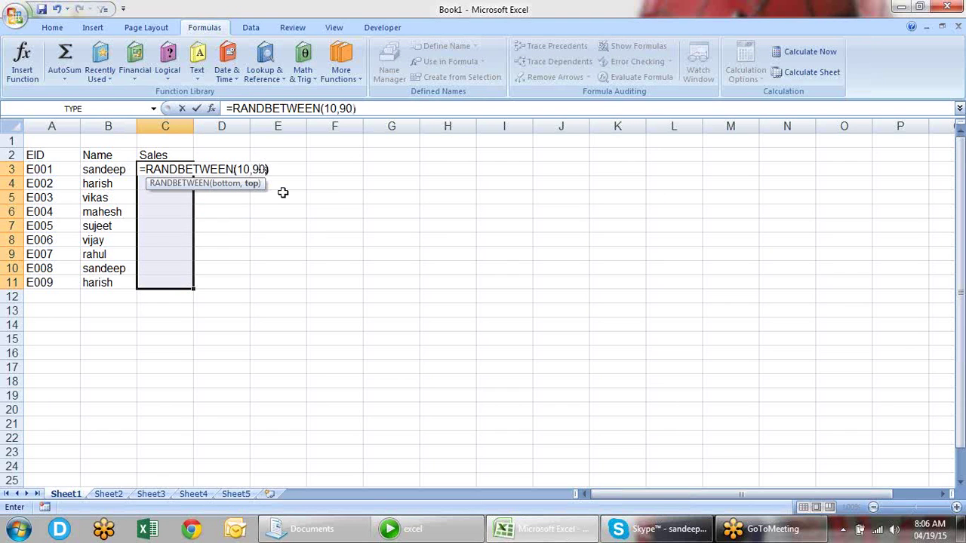
{"action": "key", "text": "ctrl+Return"}
Copy the EID, Name and Sales headings in A2:C2
{"action": "left_click", "coordinate": [297, 213]}
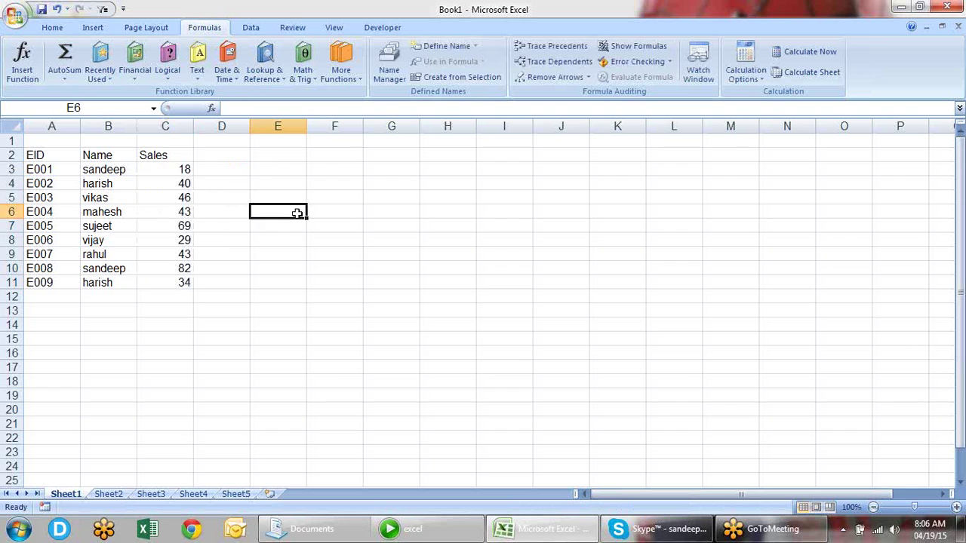
{"action": "left_click_drag", "start_coordinate": [33, 156], "coordinate": [155, 154]}
{"action": "key", "text": "ctrl+c"}
Paste the EID, Name and Sales headings into F2:H2
{"action": "left_click", "coordinate": [323, 153]}
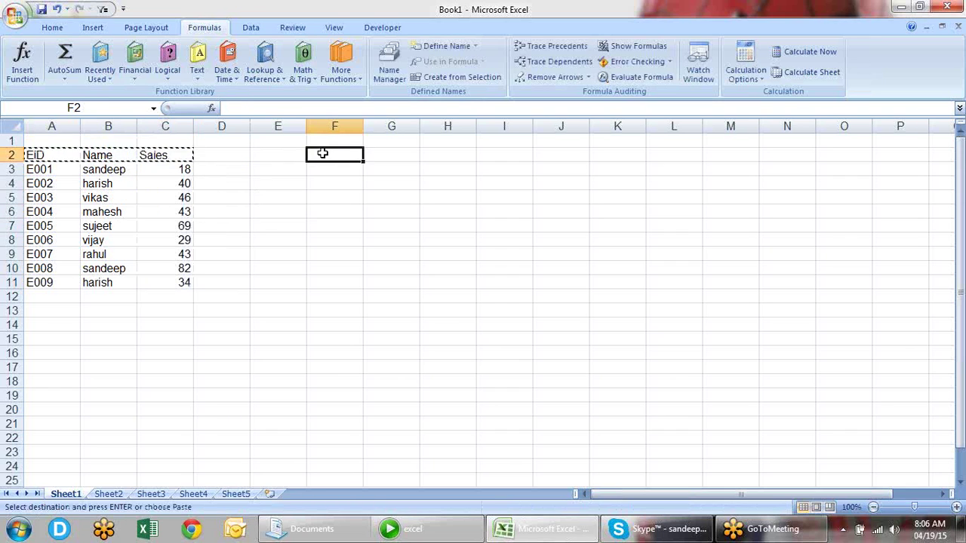
{"action": "key", "text": "Return"}
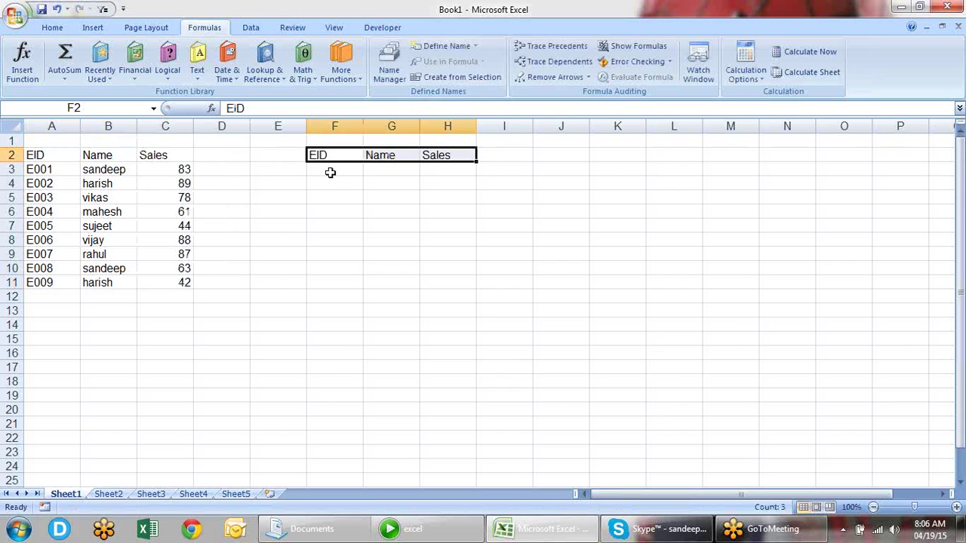
{"action": "left_click_drag", "start_coordinate": [329, 173], "coordinate": [410, 252]}
Try copying a scattered set of IDs and dismiss the multiple-selection warning
{"action": "left_click_drag", "start_coordinate": [66, 173], "coordinate": [59, 211]}
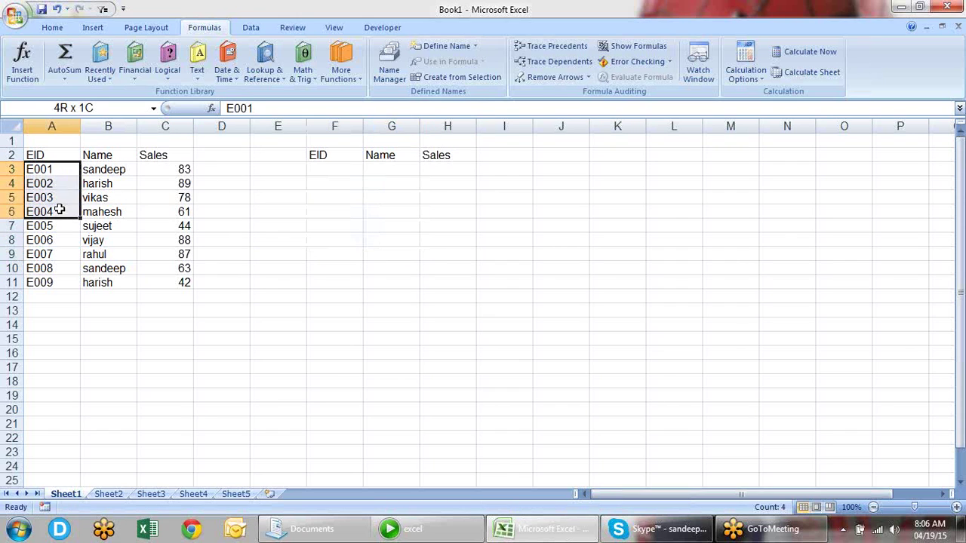
{"action": "left_click", "coordinate": [65, 239]}
{"action": "left_click", "coordinate": [62, 184]}
{"action": "left_click", "coordinate": [38, 226], "text": "ctrl"}
{"action": "left_click", "coordinate": [53, 255], "text": "ctrl"}
{"action": "left_click", "coordinate": [51, 282], "text": "ctrl"}
{"action": "key", "text": "ctrl+c"}
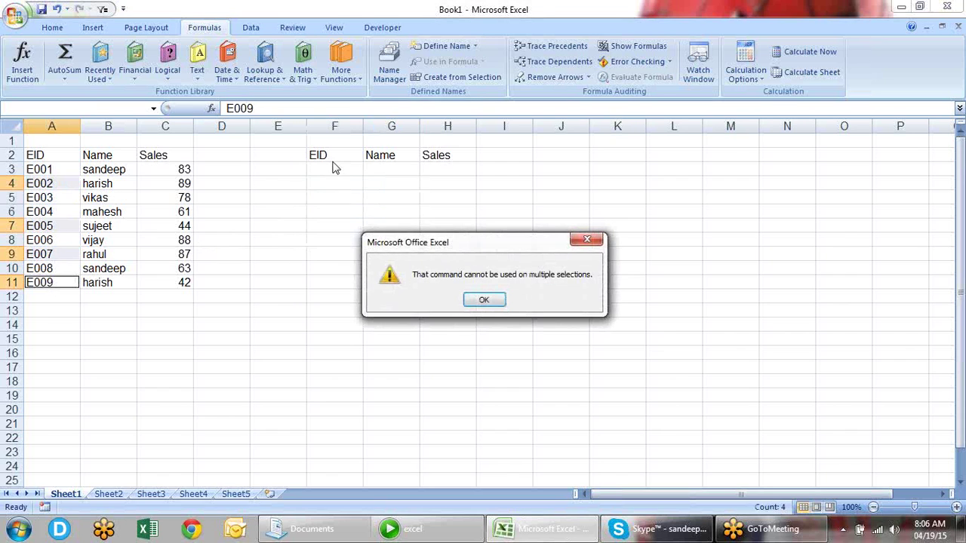
{"action": "left_click", "coordinate": [489, 300]}
Copy E001, E004 and E007 and paste them into F3:F5
{"action": "left_click", "coordinate": [63, 172]}
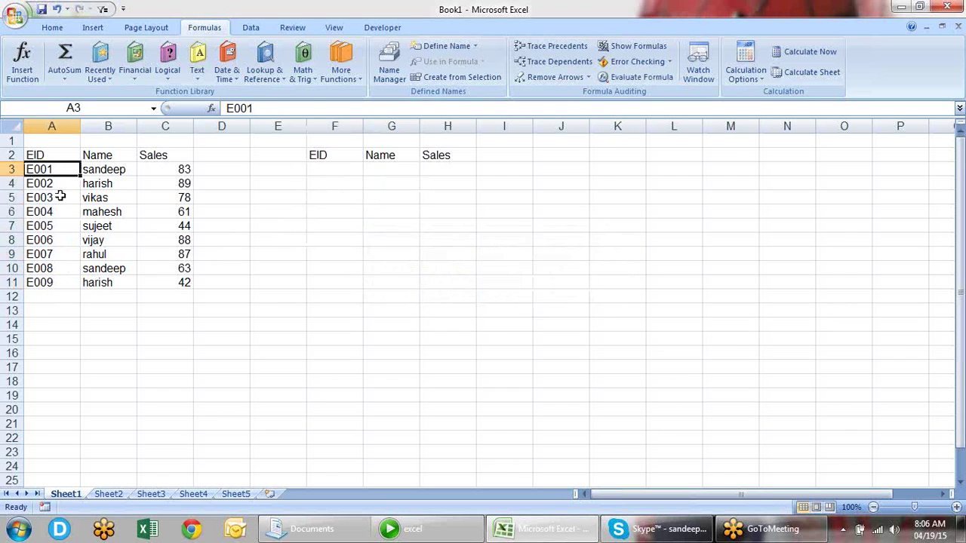
{"action": "left_click", "coordinate": [56, 211], "text": "ctrl"}
{"action": "left_click", "coordinate": [52, 255], "text": "ctrl"}
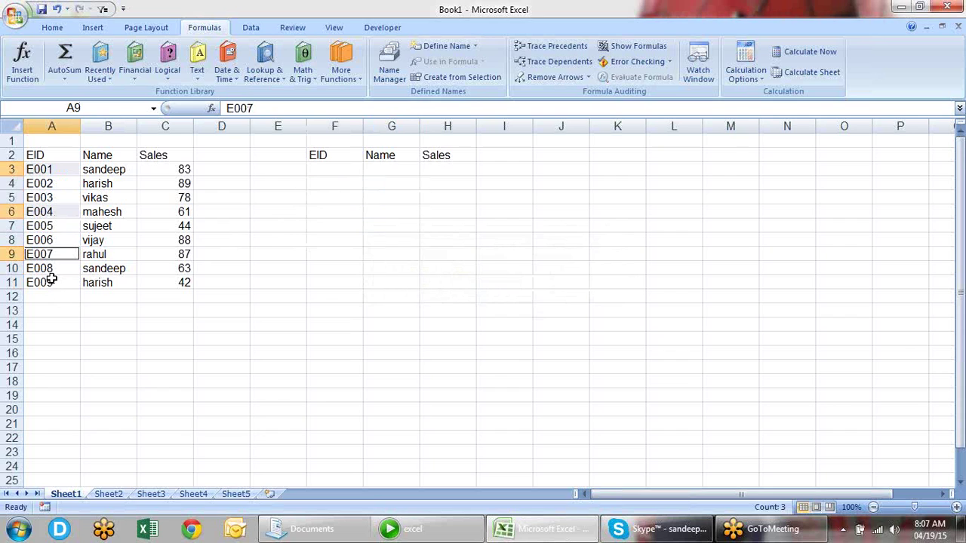
{"action": "key", "text": "ctrl+c"}
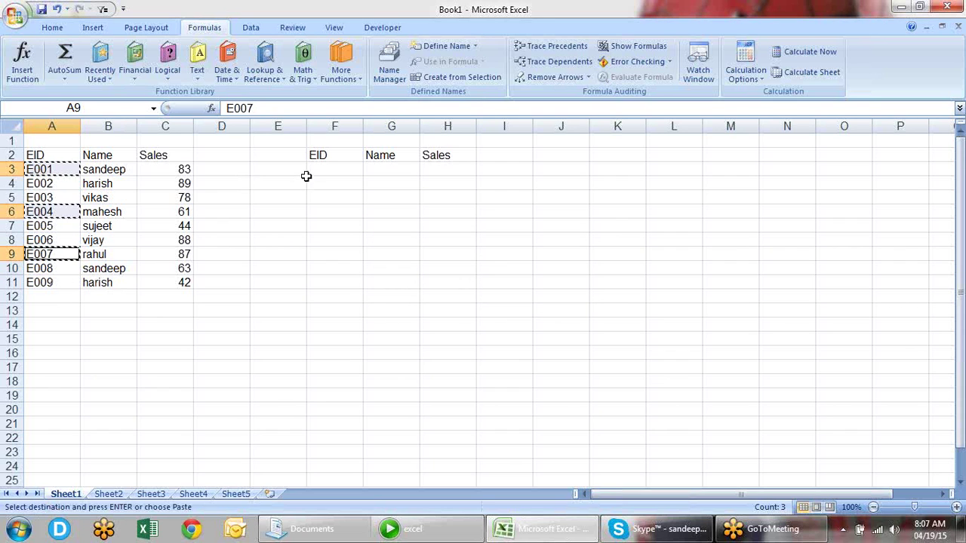
{"action": "left_click", "coordinate": [326, 170]}
{"action": "key", "text": "Return"}
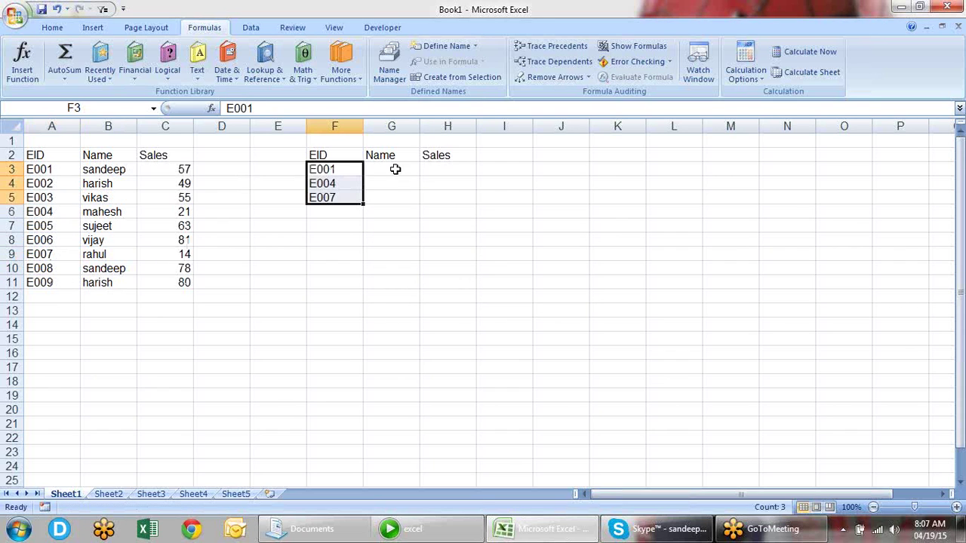
{"action": "left_click", "coordinate": [395, 169]}
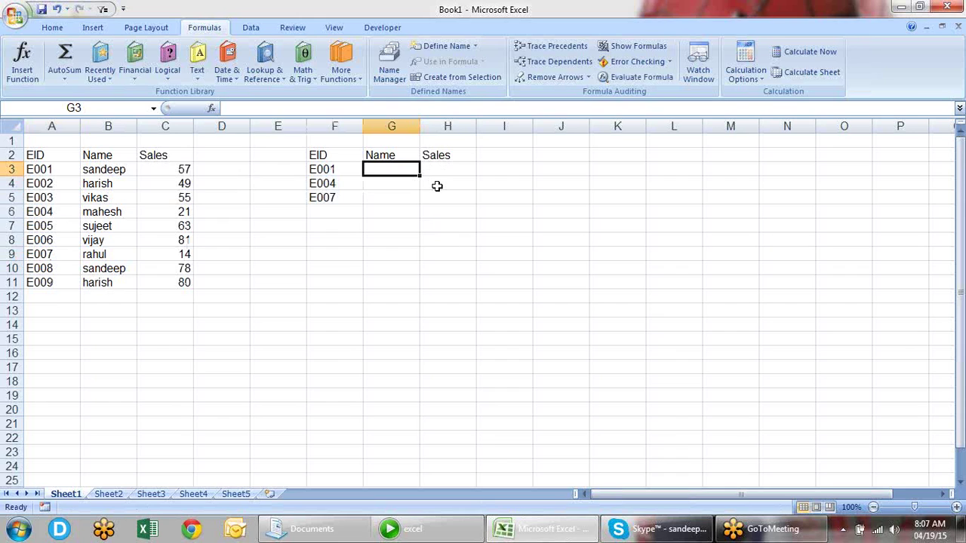
Abandon a first formula attempt and reselect G3:H3 for E001's name and sales
{"action": "left_click_drag", "start_coordinate": [457, 166], "coordinate": [384, 169]}
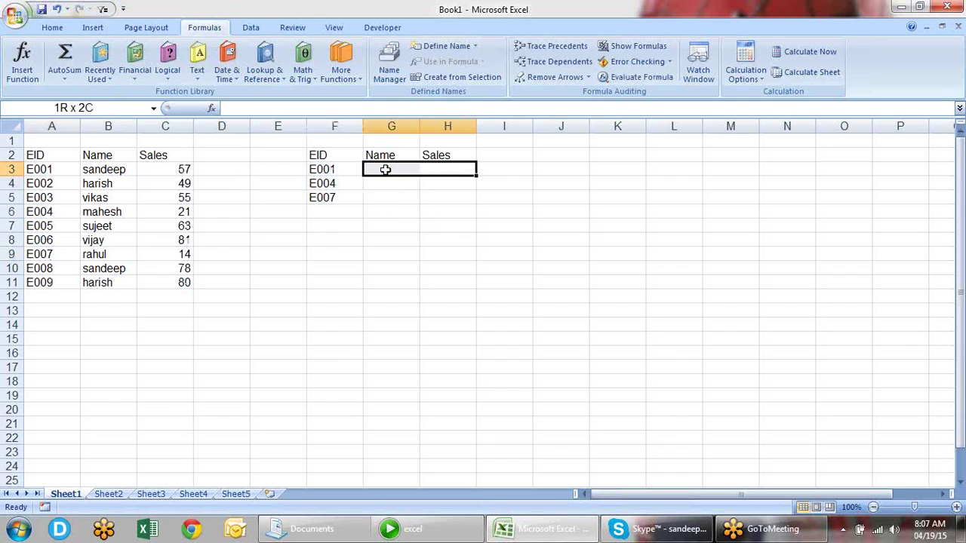
{"action": "type", "text": "=v"}
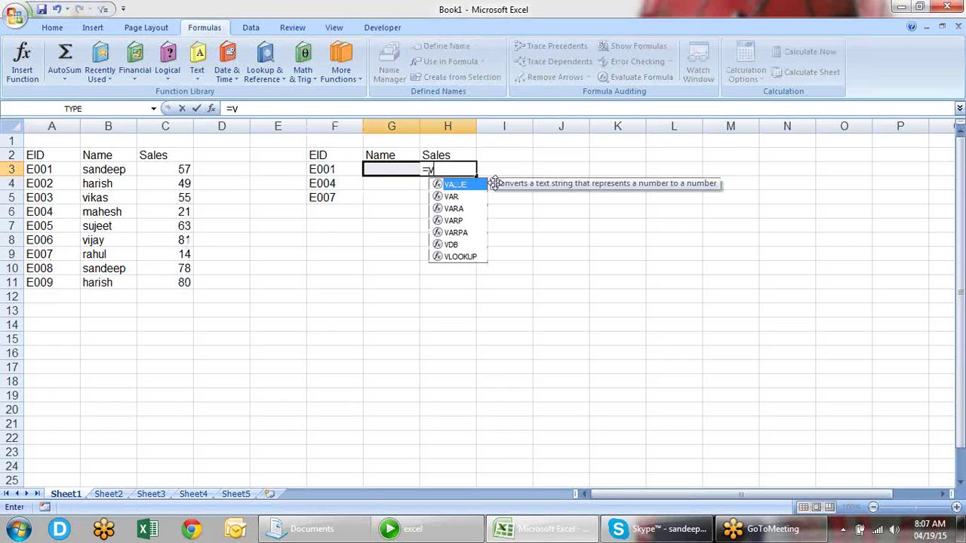
{"action": "key", "text": "Escape"}
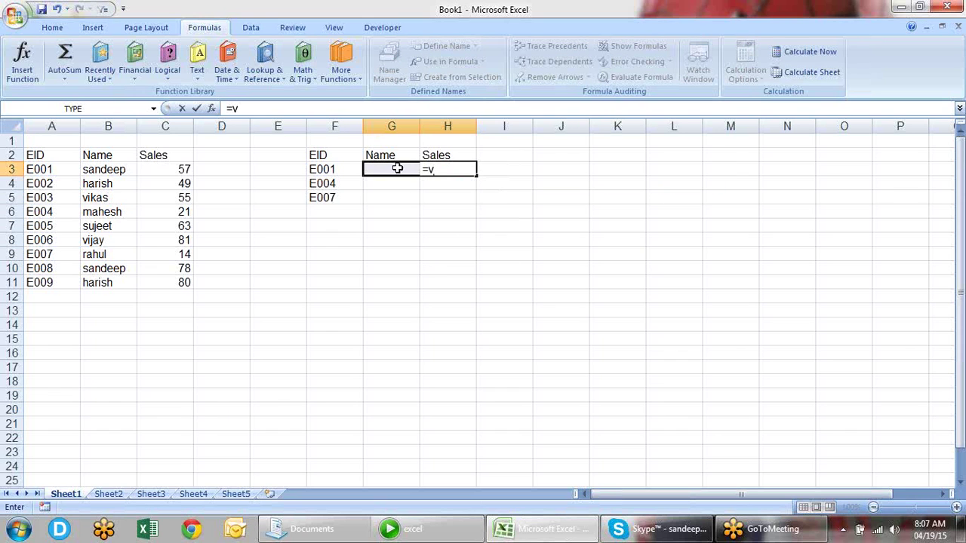
{"action": "key", "text": "Escape"}
{"action": "left_click", "coordinate": [395, 169]}
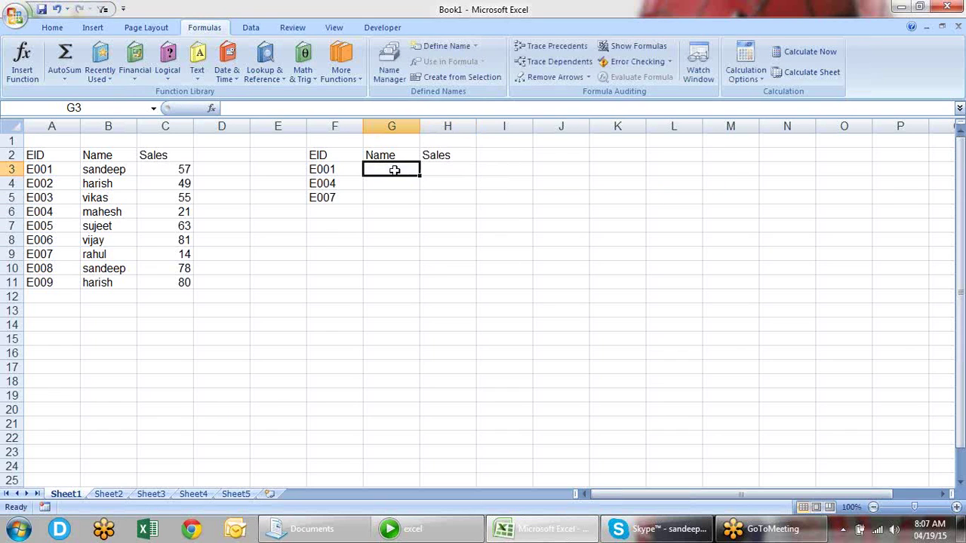
{"action": "left_click", "coordinate": [445, 169]}
{"action": "left_click", "coordinate": [393, 170]}
{"action": "left_click_drag", "start_coordinate": [393, 170], "coordinate": [447, 170]}
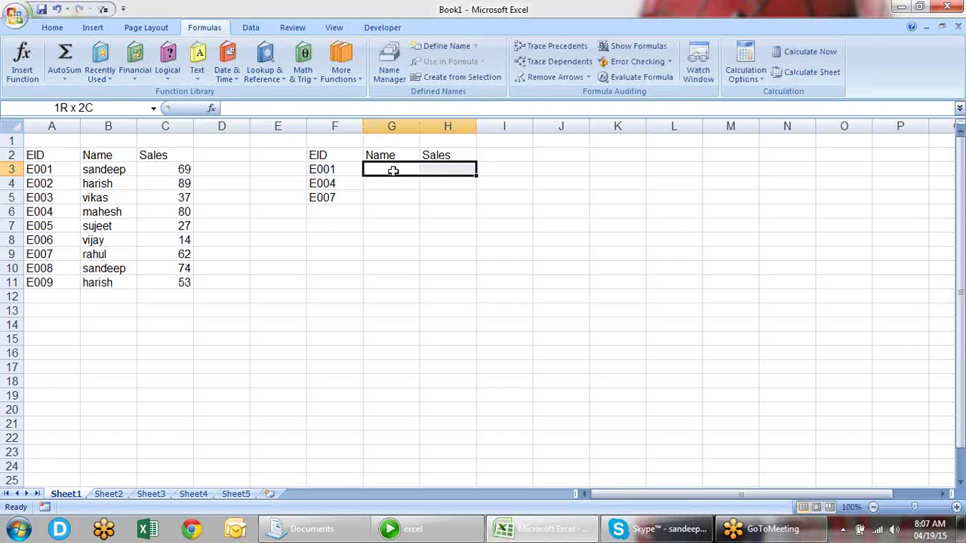
Start a VLOOKUP in G3:H3 using the column-locked lookup value $F3
{"action": "type", "text": "=vl"}
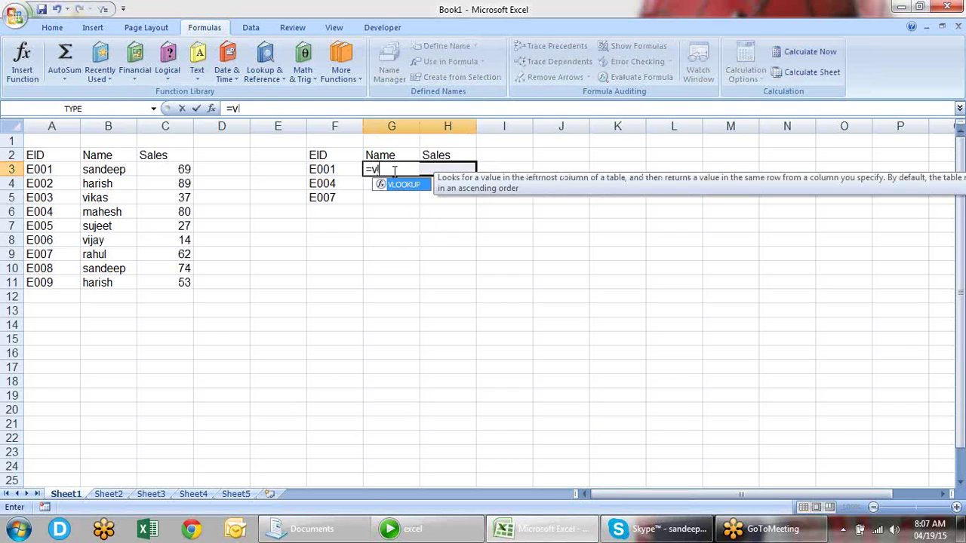
{"action": "key", "text": "Tab"}
{"action": "left_click", "coordinate": [350, 169]}
{"action": "type", "text": ","}
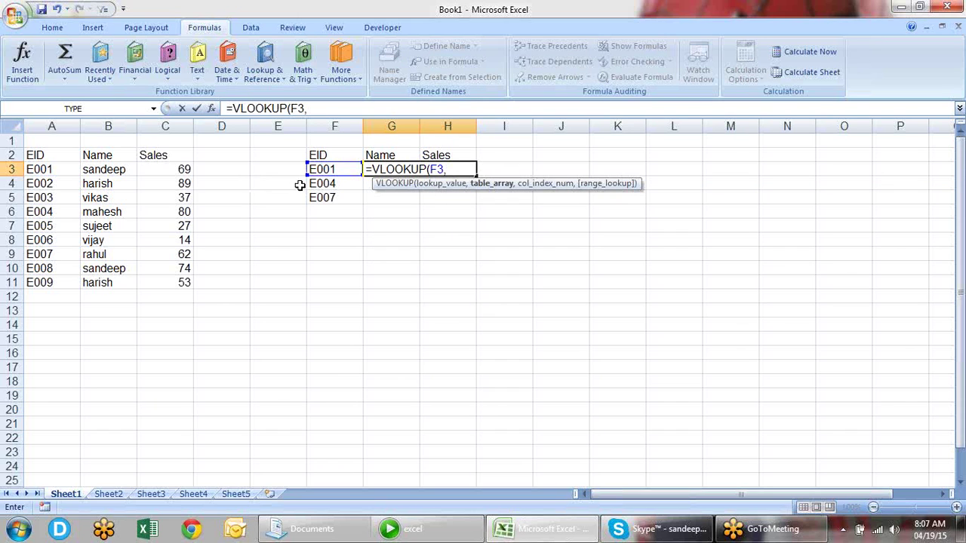
{"action": "key", "text": "BackSpace"}
{"action": "key", "text": "BackSpace"}
{"action": "key", "text": "BackSpace"}
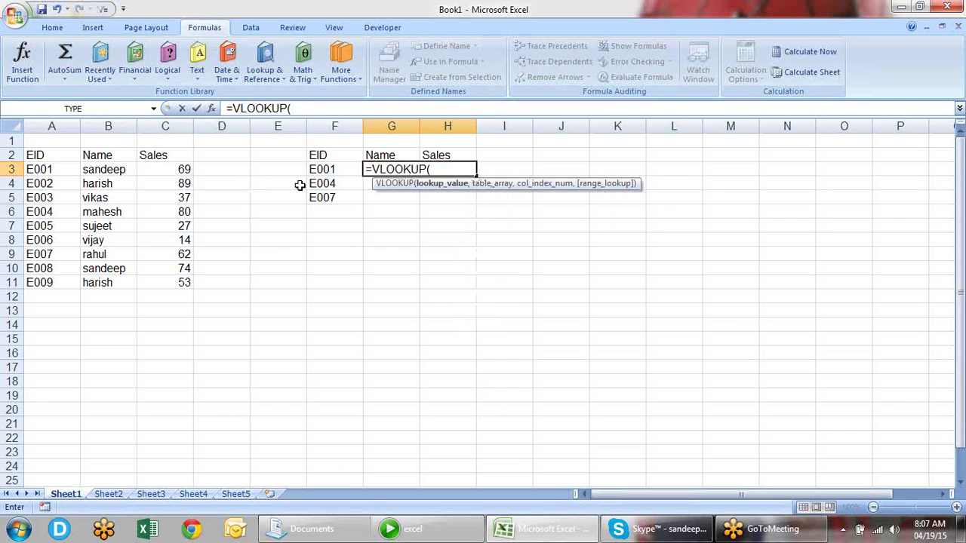
{"action": "left_click", "coordinate": [335, 168]}
{"action": "key", "text": "F4"}
{"action": "key", "text": "F4"}
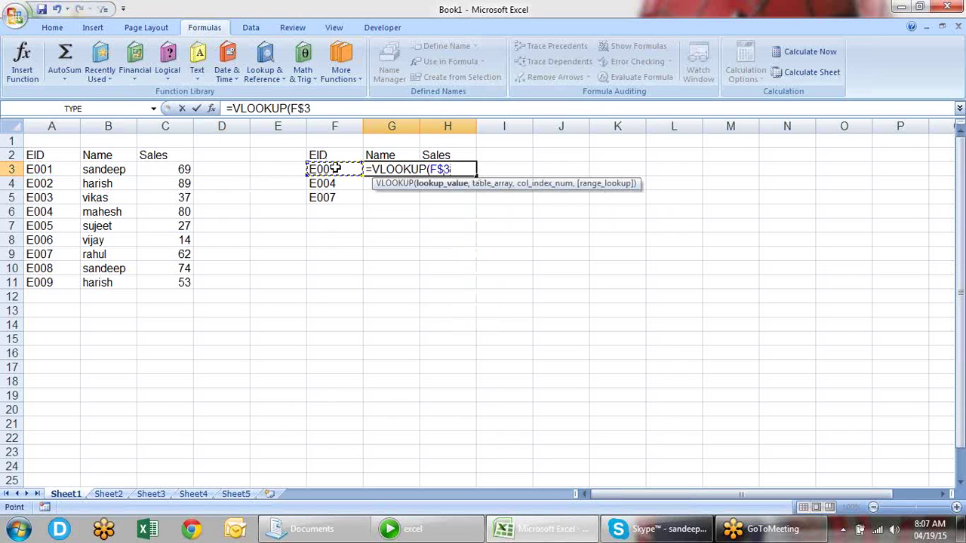
{"action": "key", "text": "F4"}
{"action": "type", "text": ","}
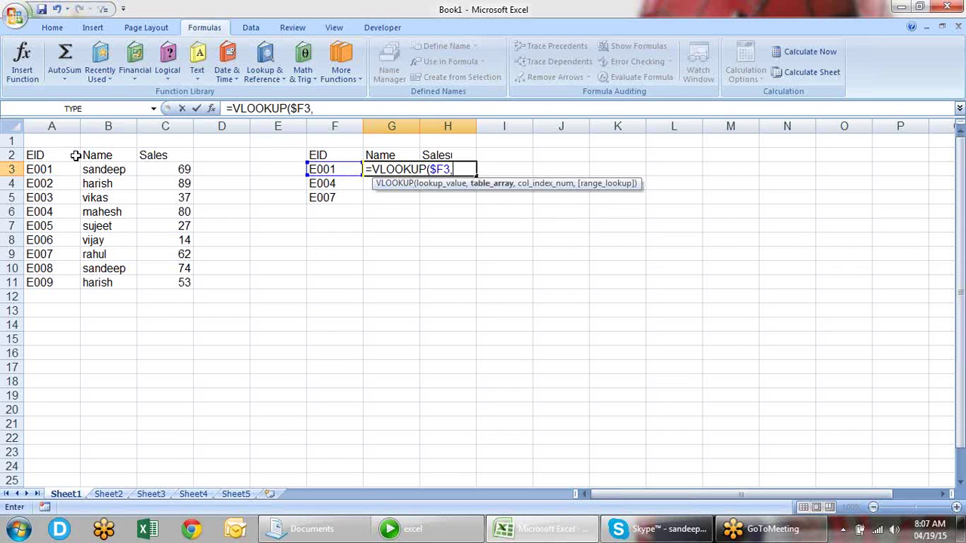
Finish it with range $A$2:$C$11, columns {2,3}, exact match 0, entered as an array
{"action": "left_click_drag", "start_coordinate": [76, 156], "coordinate": [153, 271]}
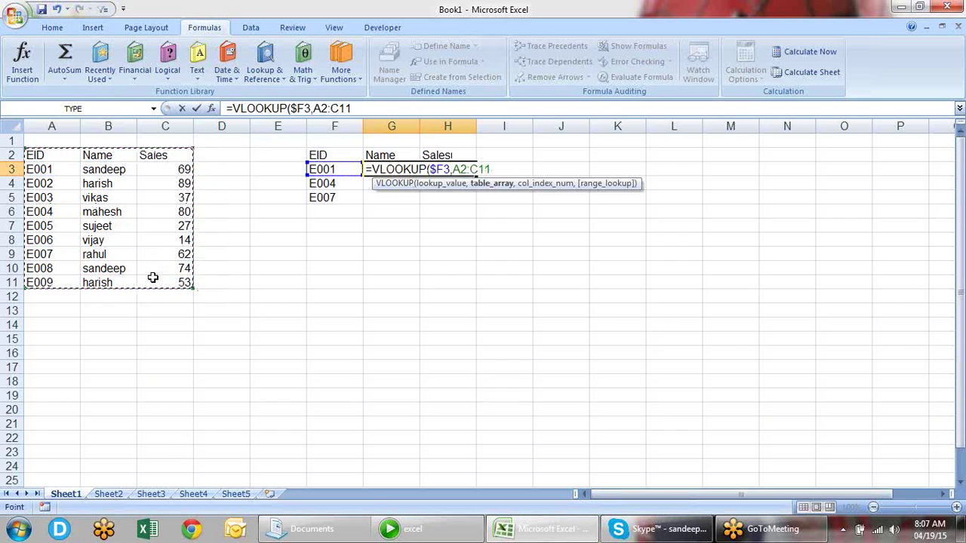
{"action": "key", "text": "F4"}
{"action": "type", "text": ",{2"}
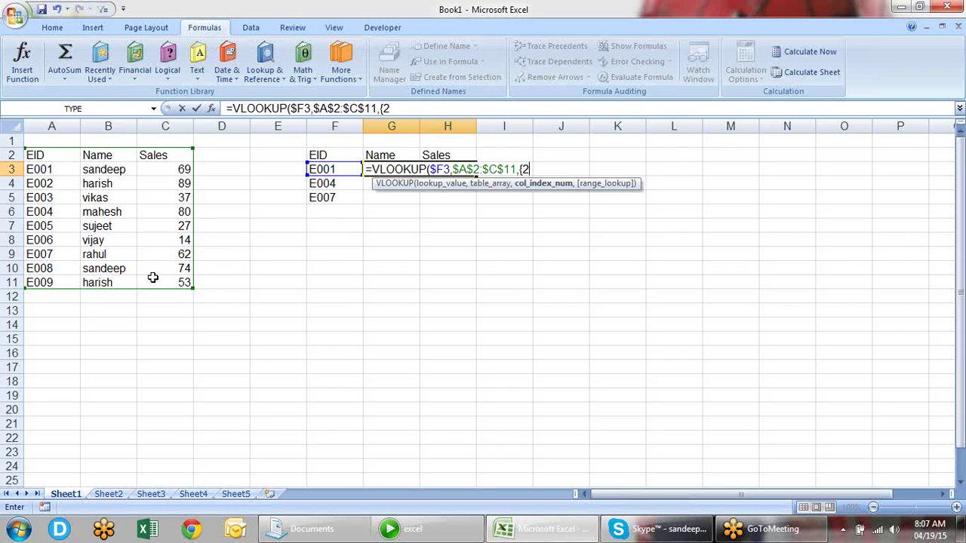
{"action": "type", "text": ",3"}
{"action": "type", "text": "0"}
{"action": "key", "text": "BackSpace"}
{"action": "type", "text": ",0)"}
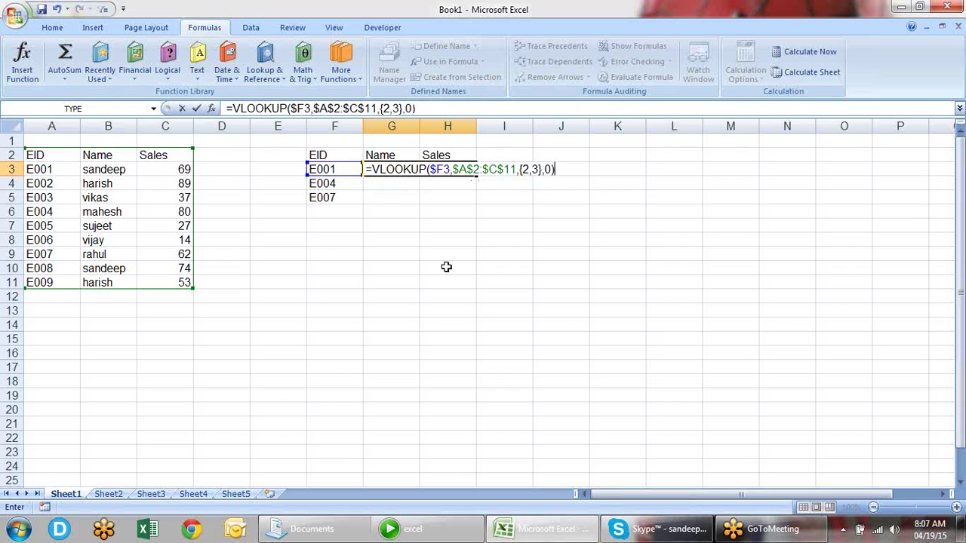
{"action": "key", "text": "ctrl+shift+Return"}
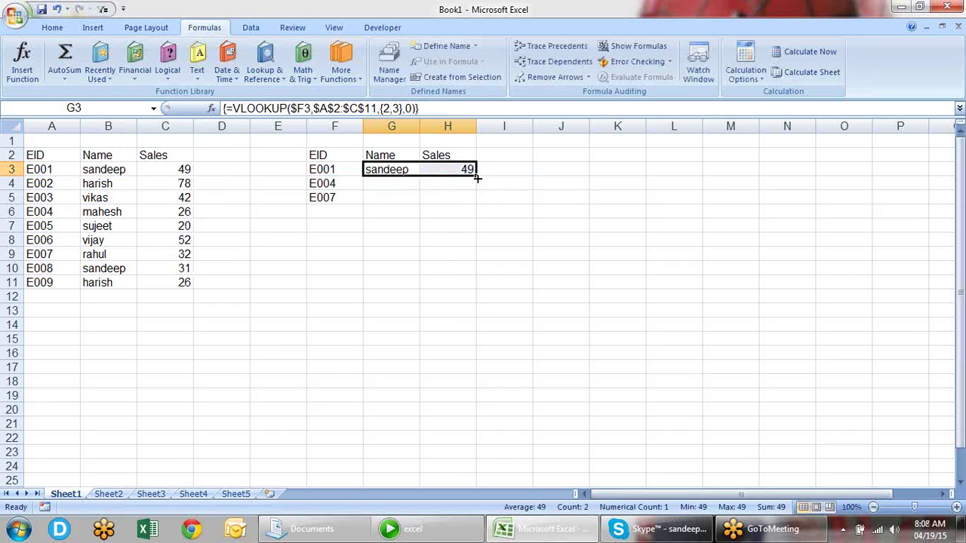
Copy the G3:H3 array lookup down to rows 4–5 and inspect each result's formula
{"action": "left_click_drag", "start_coordinate": [477, 179], "coordinate": [476, 201]}
{"action": "left_click", "coordinate": [583, 188]}
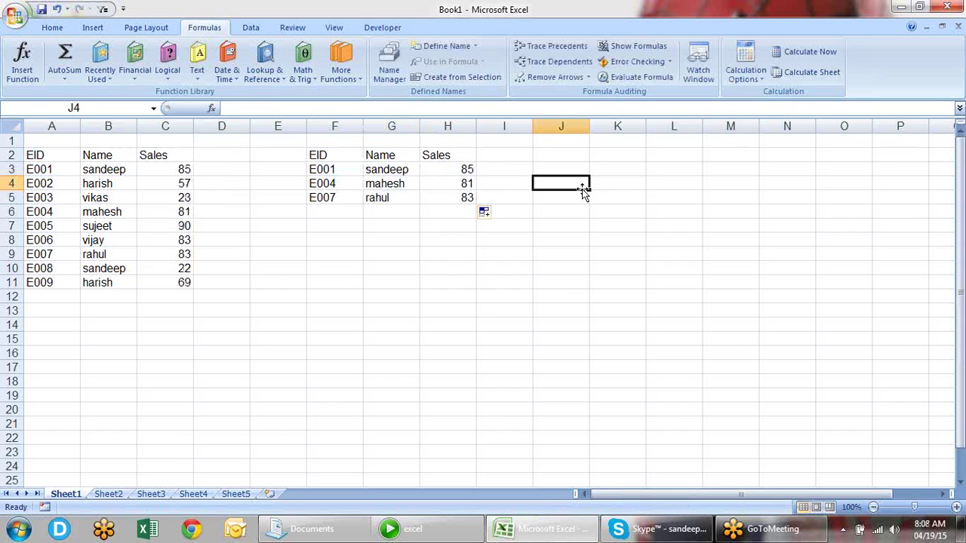
{"action": "left_click", "coordinate": [379, 199]}
{"action": "left_click", "coordinate": [392, 173]}
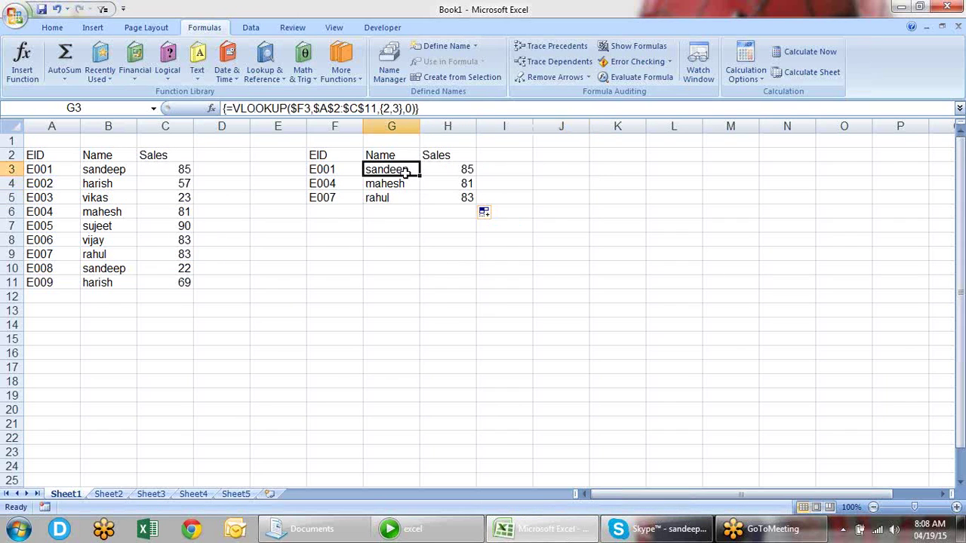
{"action": "left_click", "coordinate": [446, 175]}
{"action": "left_click", "coordinate": [425, 184]}
{"action": "left_click", "coordinate": [385, 182]}
{"action": "left_click", "coordinate": [381, 170]}
{"action": "left_click", "coordinate": [384, 201]}
{"action": "left_click", "coordinate": [427, 186]}
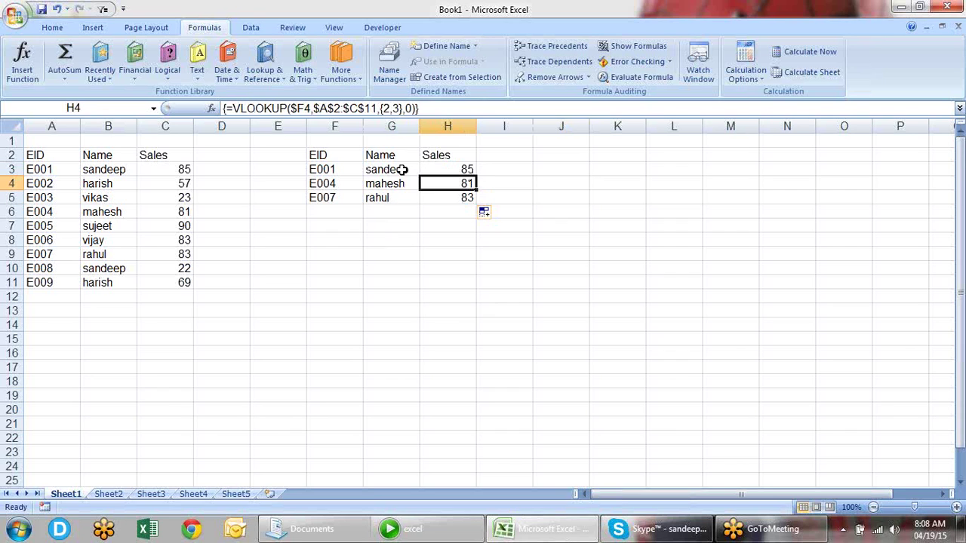
{"action": "left_click", "coordinate": [406, 171]}
Try editing E001's sales and deleting its name alone, dismissing the array warnings
{"action": "double_click", "coordinate": [431, 170]}
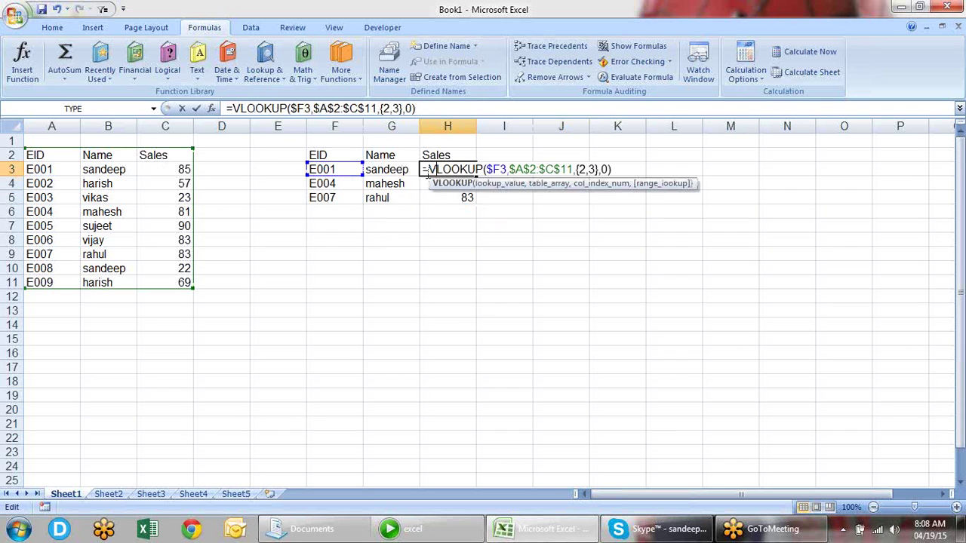
{"action": "key", "text": "Return"}
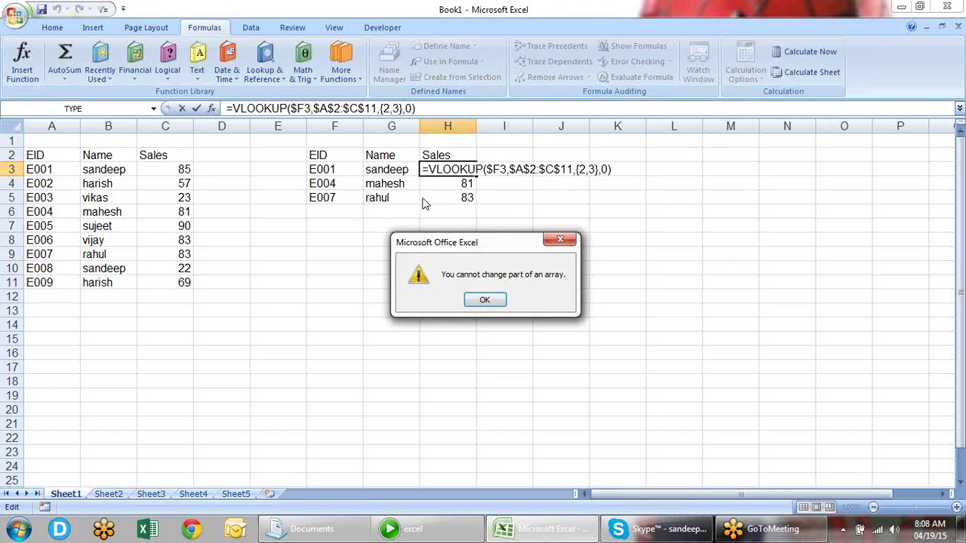
{"action": "key", "text": "Return"}
{"action": "key", "text": "Escape"}
{"action": "left_click", "coordinate": [404, 172]}
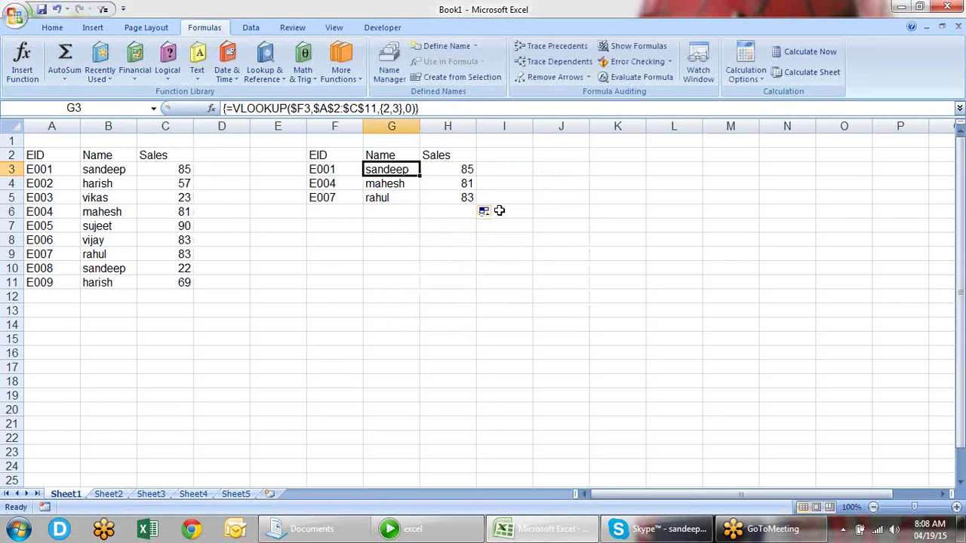
{"action": "key", "text": "Delete"}
{"action": "key", "text": "Return"}
Select E001's name and sales together, then recheck the E004 and E007 result formulas
{"action": "left_click_drag", "start_coordinate": [449, 169], "coordinate": [389, 172]}
{"action": "left_click", "coordinate": [389, 169]}
{"action": "key", "text": "shift+Right"}
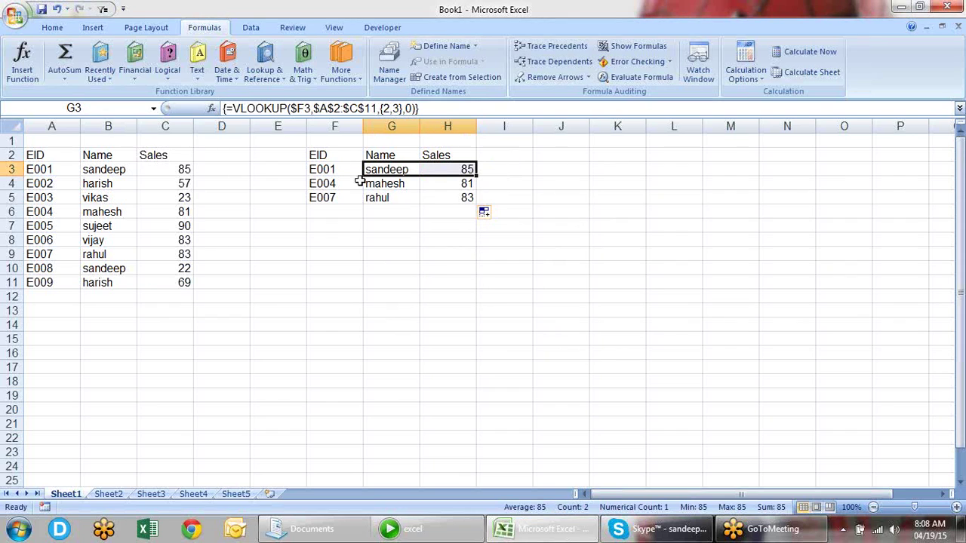
{"action": "left_click", "coordinate": [414, 183]}
{"action": "left_click", "coordinate": [437, 197]}
{"action": "left_click", "coordinate": [430, 185]}
{"action": "left_click", "coordinate": [378, 183]}
{"action": "left_click", "coordinate": [446, 198]}
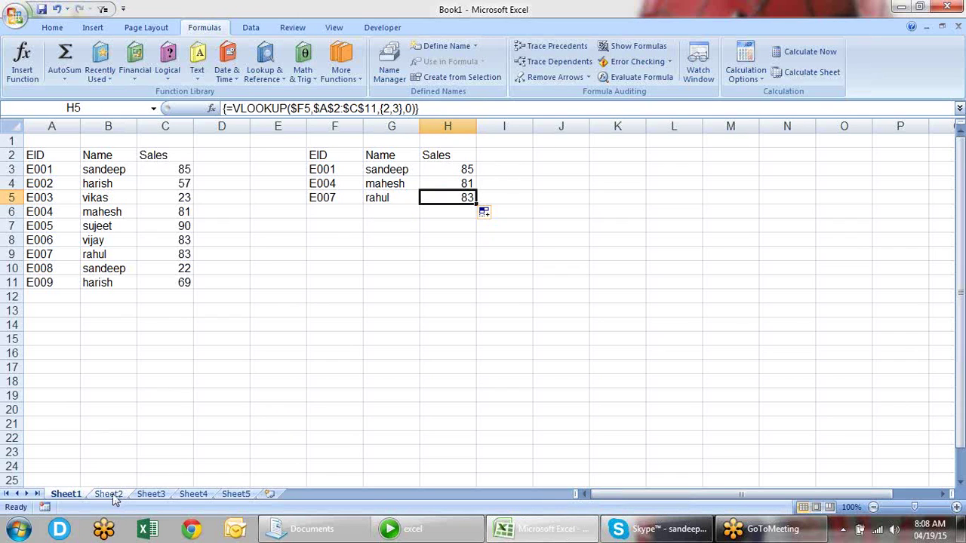
On Sheet2, enter the headings rate, qty and amount in B2, C2 and D2
{"action": "left_click", "coordinate": [111, 495]}
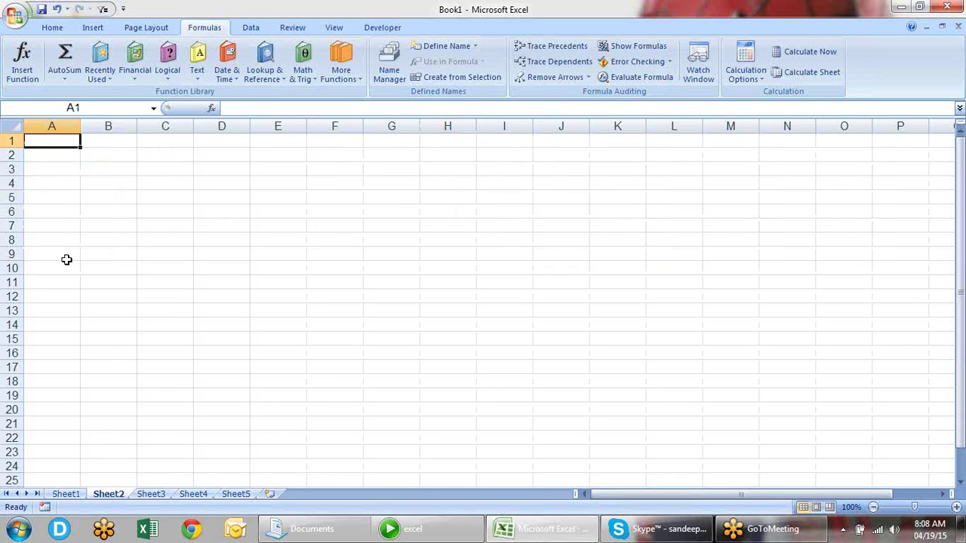
{"action": "left_click", "coordinate": [90, 156]}
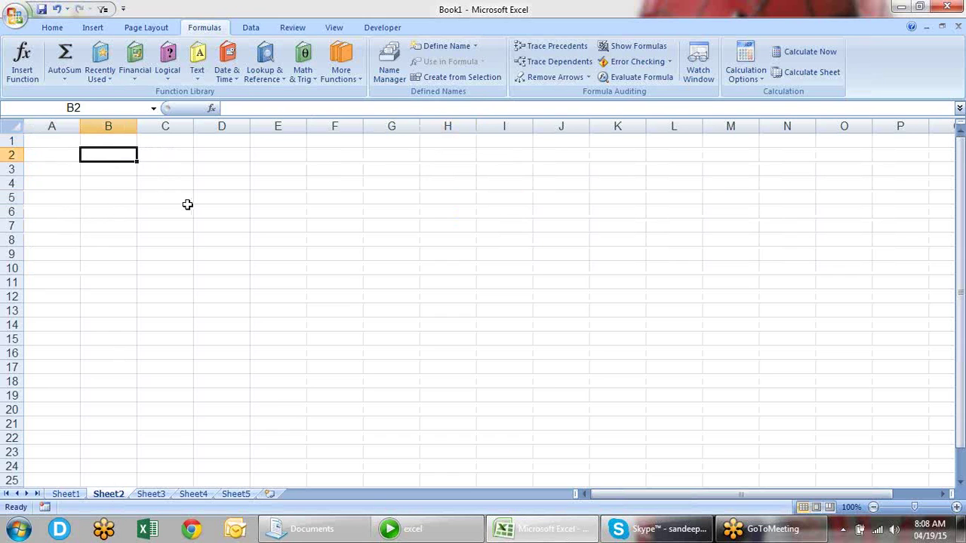
{"action": "type", "text": "saal"}
{"action": "key", "text": "BackSpace"}
{"action": "key", "text": "BackSpace"}
{"action": "type", "text": "le"}
{"action": "key", "text": "BackSpace"}
{"action": "key", "text": "BackSpace"}
{"action": "key", "text": "BackSpace"}
{"action": "key", "text": "BackSpace"}
{"action": "type", "text": "rag"}
{"action": "key", "text": "BackSpace"}
{"action": "type", "text": "te"}
{"action": "key", "text": "Tab"}
{"action": "type", "text": "qty"}
{"action": "key", "text": "Tab"}
{"action": "type", "text": "amoun"}
{"action": "key", "text": "Return"}
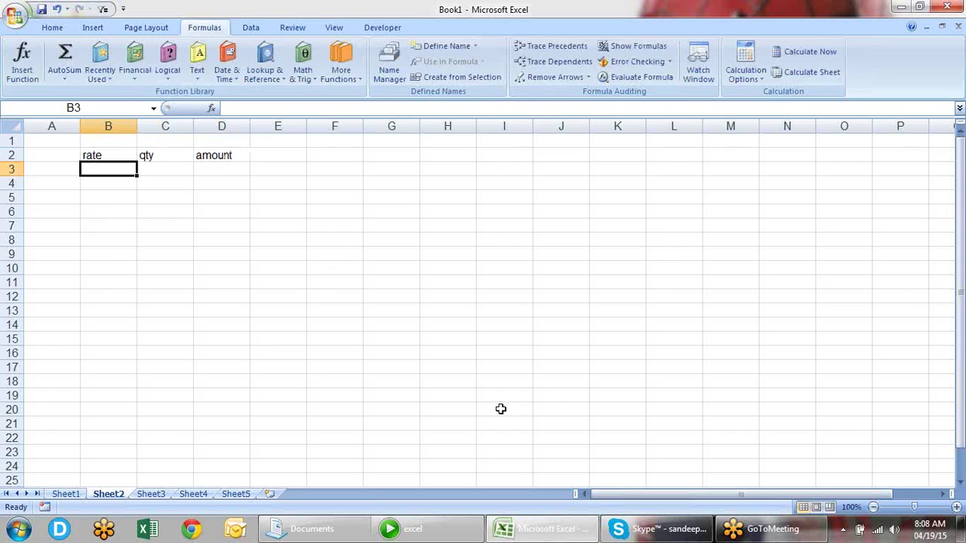
Fill B3:C13 at once with =RANDBETWEEN(10,90)
{"action": "mouse_move", "coordinate": [127, 166]}
{"action": "left_mouse_down"}
{"action": "mouse_move", "coordinate": [167, 317]}
{"action": "mouse_move", "coordinate": [166, 307]}
{"action": "left_mouse_up"}
{"action": "type", "text": "="}
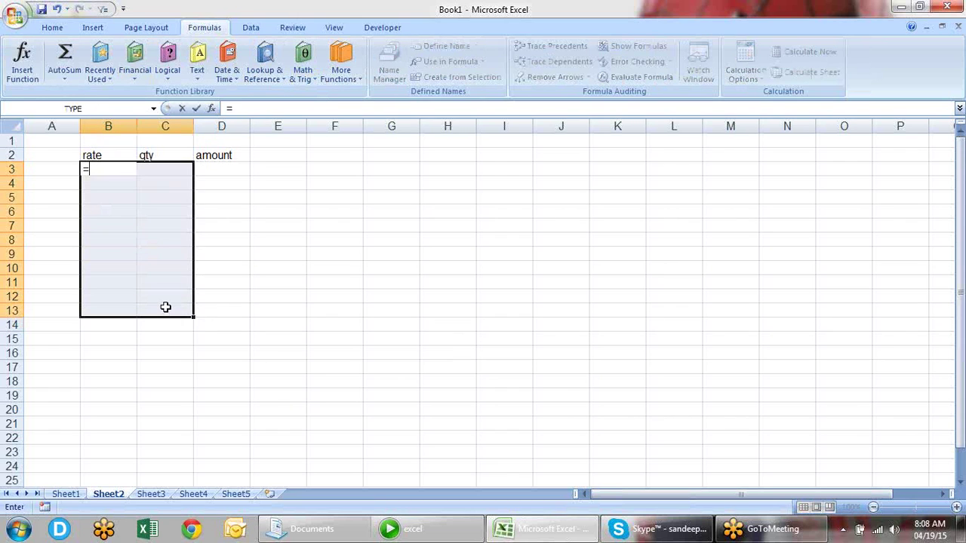
{"action": "type", "text": "ran"}
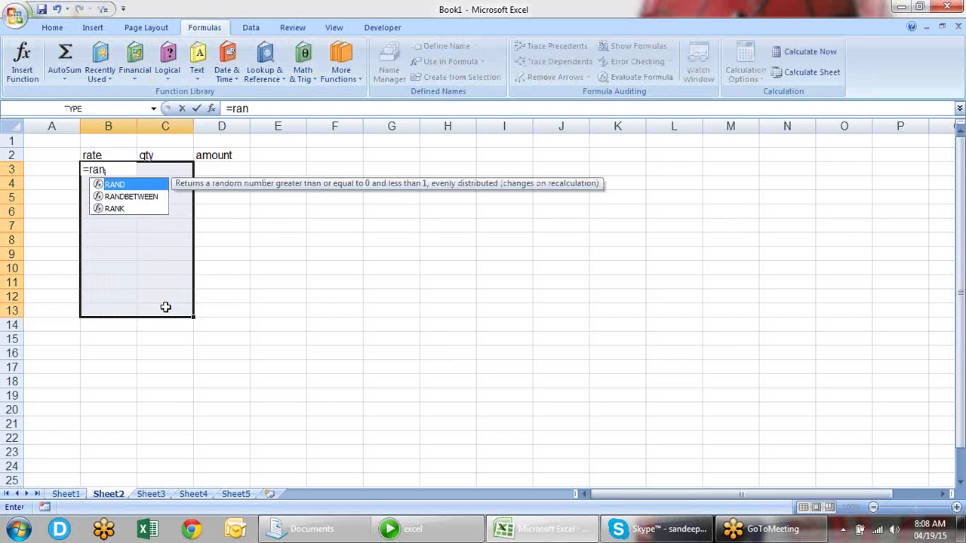
{"action": "key", "text": "Down"}
{"action": "key", "text": "Tab"}
{"action": "type", "text": "10,90"}
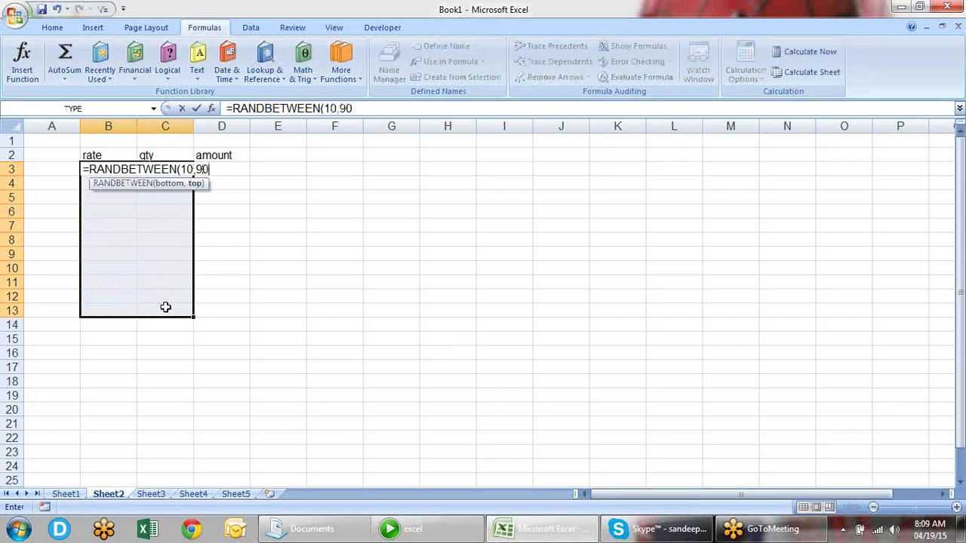
{"action": "key", "text": "ctrl+Return"}
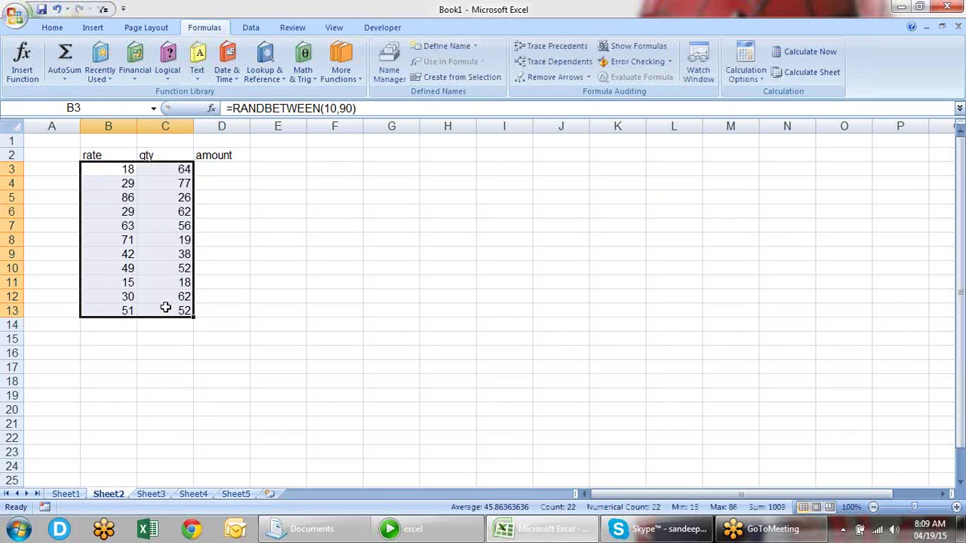
Enter the amount formula =B3*C3 in D3
{"action": "key", "text": "Right"}
{"action": "key", "text": "Right"}
{"action": "type", "text": "="}
{"action": "key", "text": "Left"}
{"action": "key", "text": "Left"}
{"action": "type", "text": "8"}
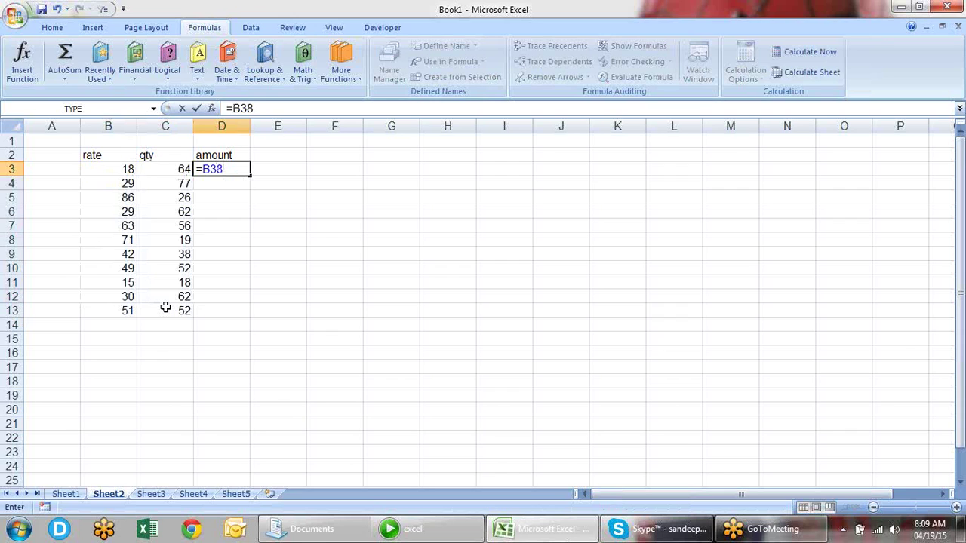
{"action": "key", "text": "BackSpace"}
{"action": "left_click", "coordinate": [175, 168]}
{"action": "left_click", "coordinate": [225, 172]}
{"action": "double_click", "coordinate": [235, 169]}
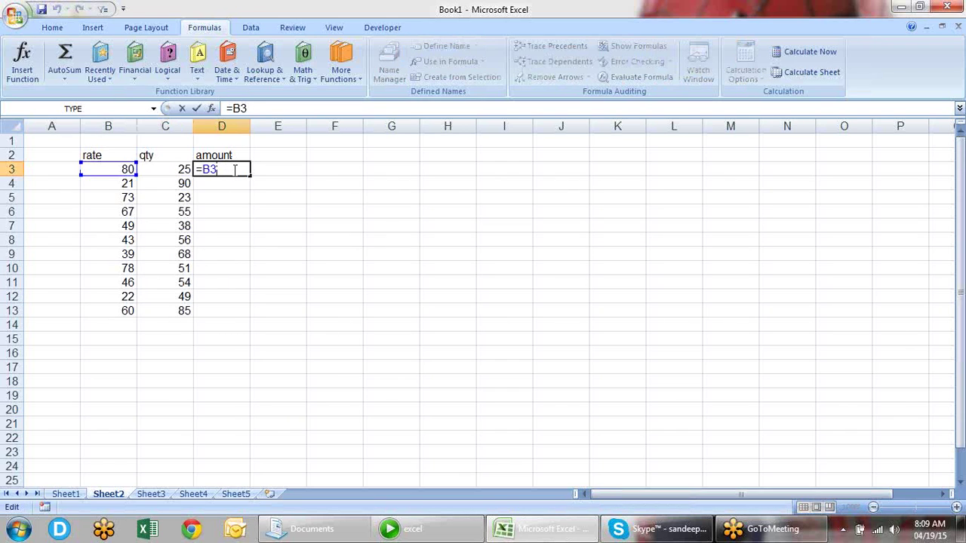
{"action": "left_click", "coordinate": [171, 169]}
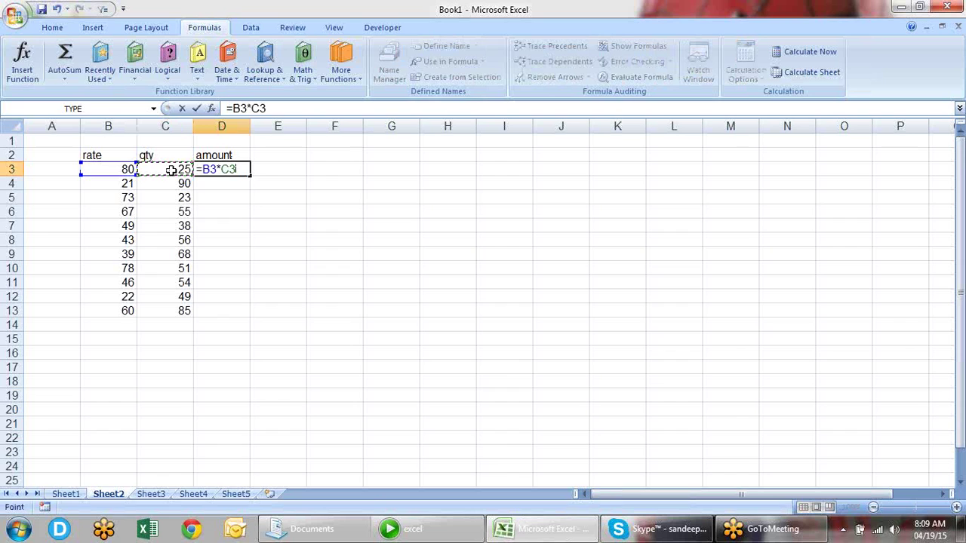
{"action": "key", "text": "Return"}
Copy the amount formula down to D13
{"action": "left_click", "coordinate": [243, 166]}
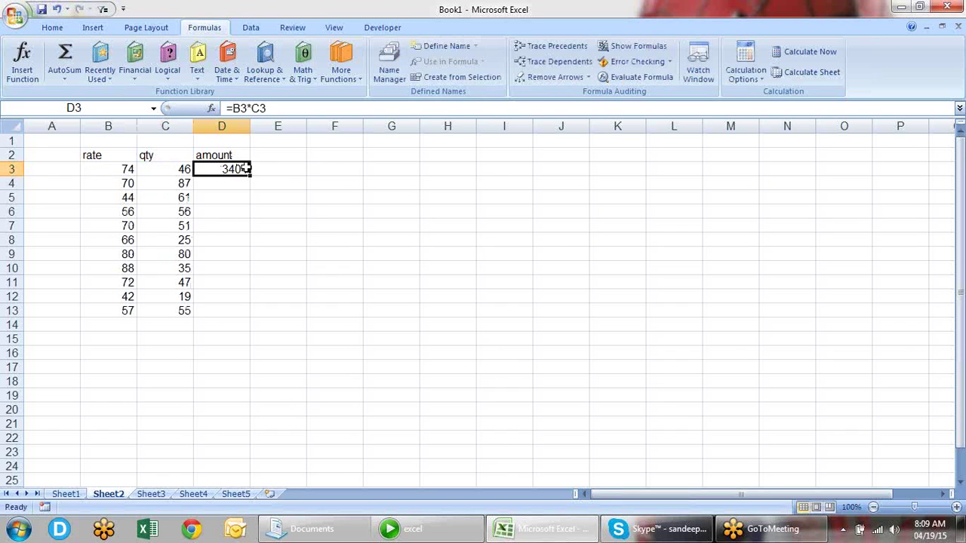
{"action": "double_click", "coordinate": [249, 176]}
{"action": "left_click", "coordinate": [223, 323]}
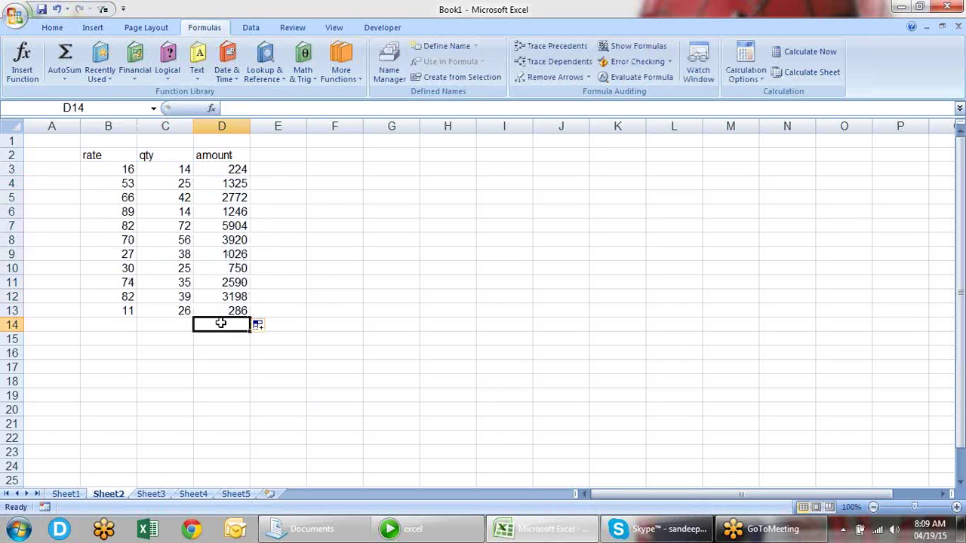
AutoSum the amounts in D14 and label it 'total' in C14
{"action": "key", "text": "alt+equal"}
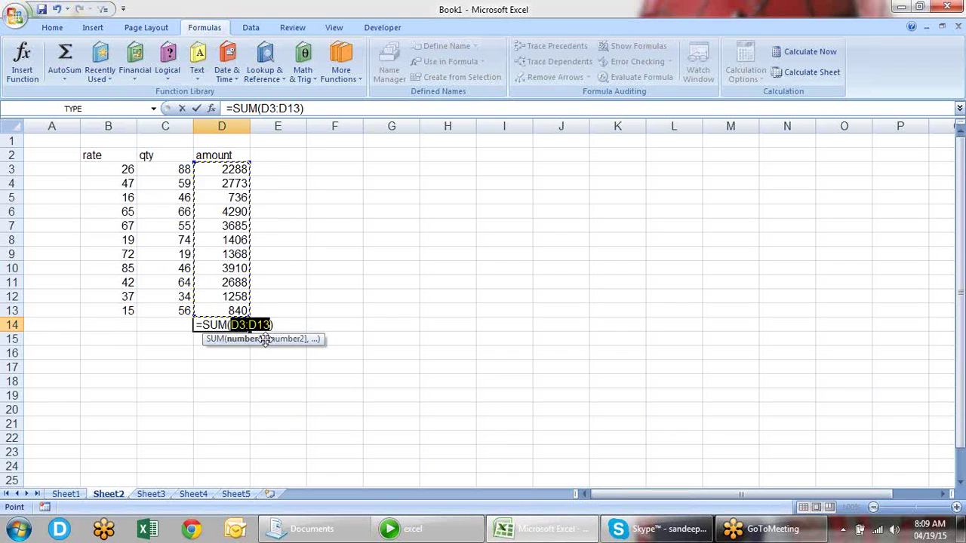
{"action": "key", "text": "Return"}
{"action": "key", "text": "Up"}
{"action": "key", "text": "Left"}
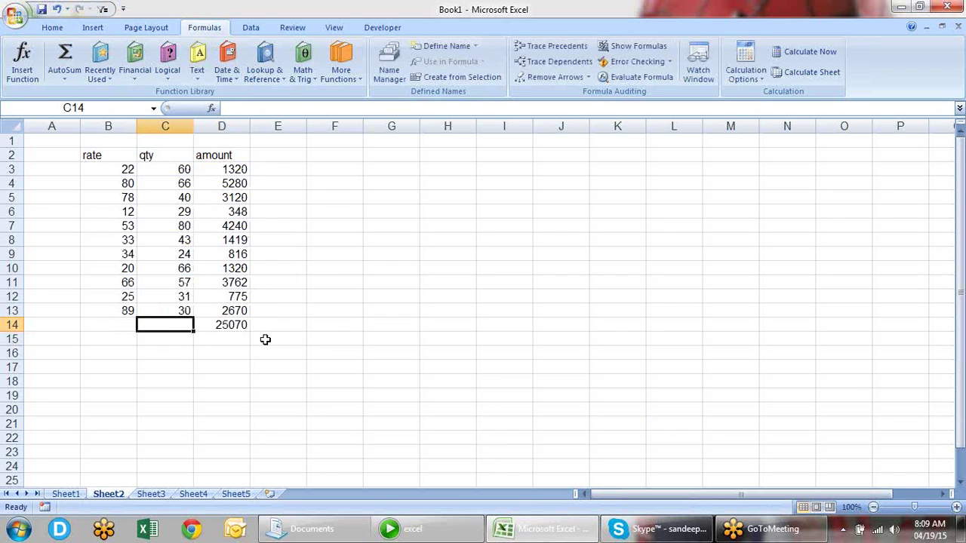
{"action": "type", "text": "total"}
{"action": "key", "text": "Return"}
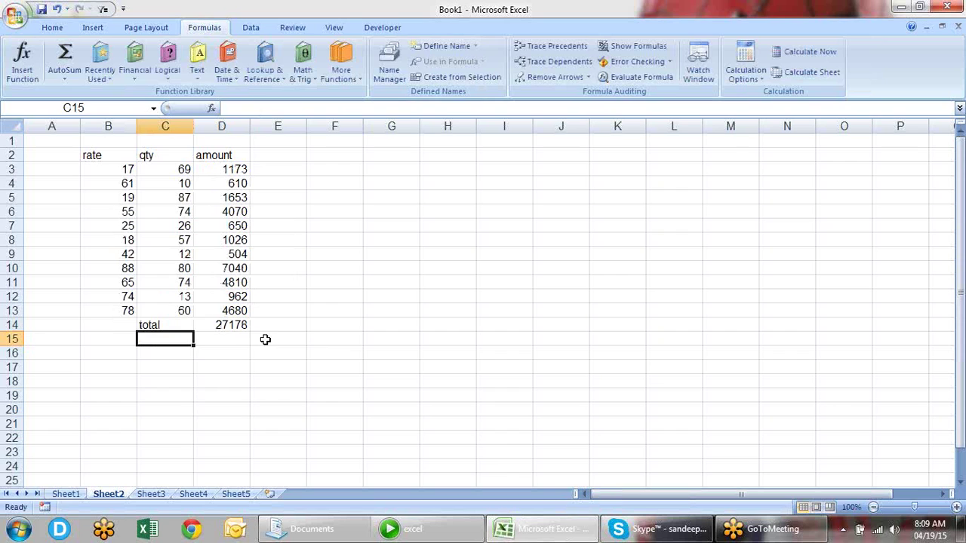
Select the amounts D3:D14 to review the total
{"action": "left_click", "coordinate": [222, 323]}
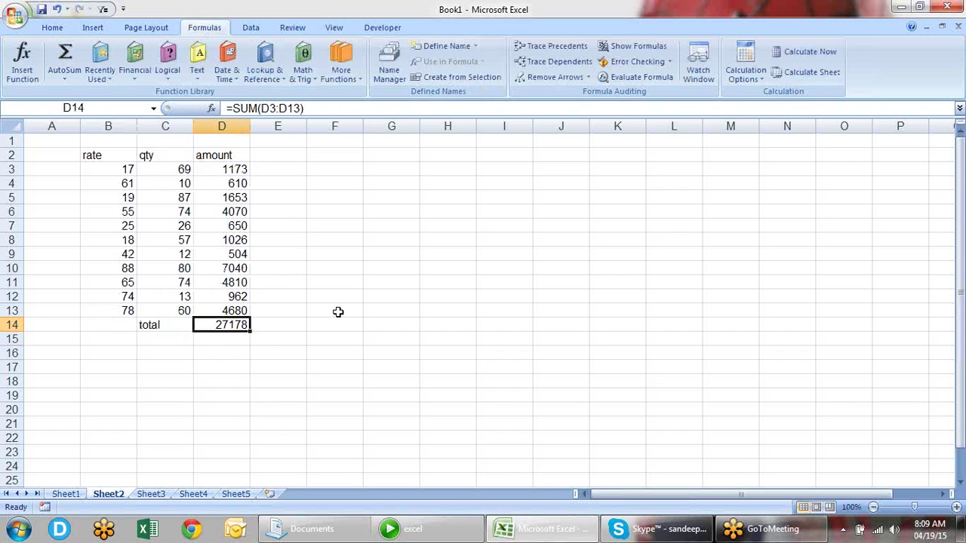
{"action": "scroll", "coordinate": [336, 261], "scroll_direction": "down", "scroll_amount": 2}
{"action": "scroll", "coordinate": [336, 259], "scroll_direction": "up", "scroll_amount": 2}
{"action": "left_click_drag", "start_coordinate": [240, 169], "coordinate": [222, 325]}
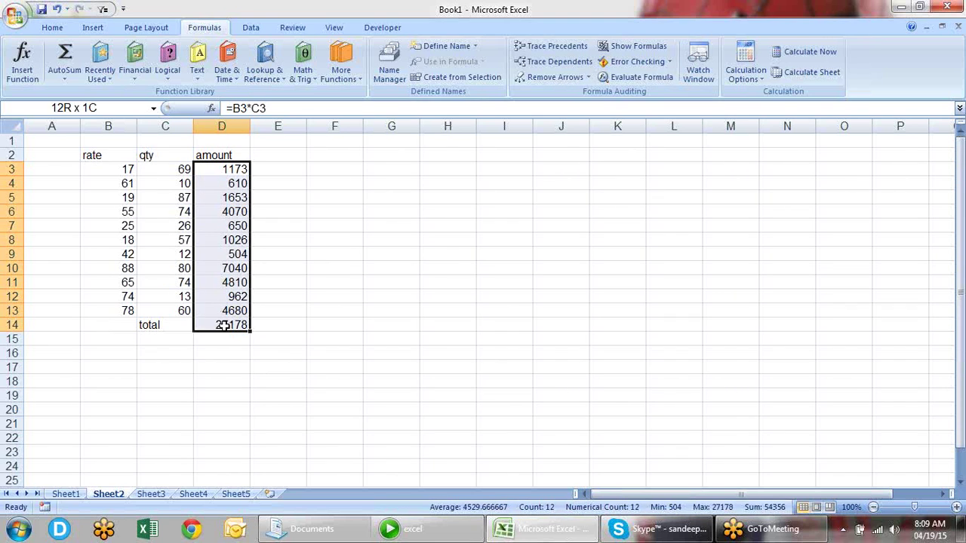
{"action": "left_click", "coordinate": [169, 340]}
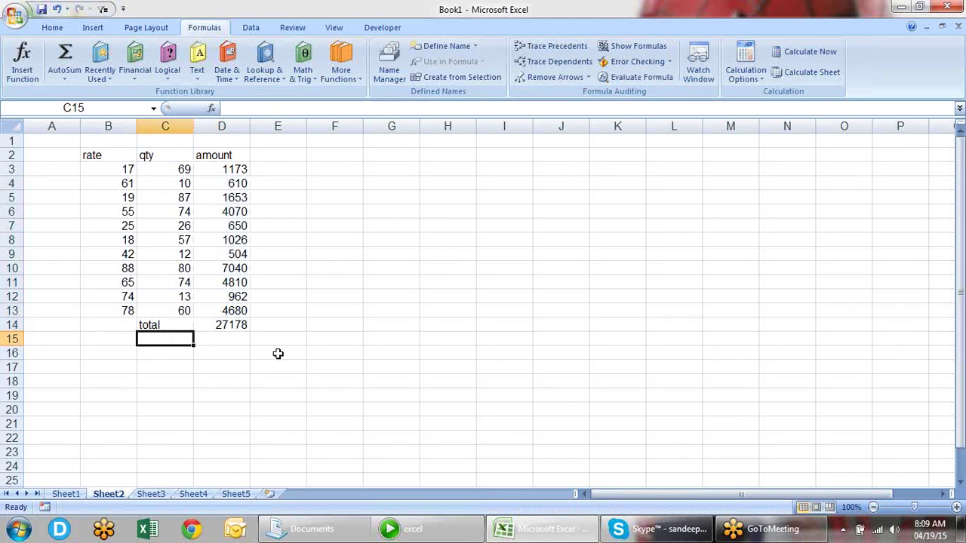
Enter =SUMPRODUCT(B3:B13,C3:C13) in D15, matching the 27882 total
{"action": "left_click", "coordinate": [218, 343]}
{"action": "type", "text": "="}
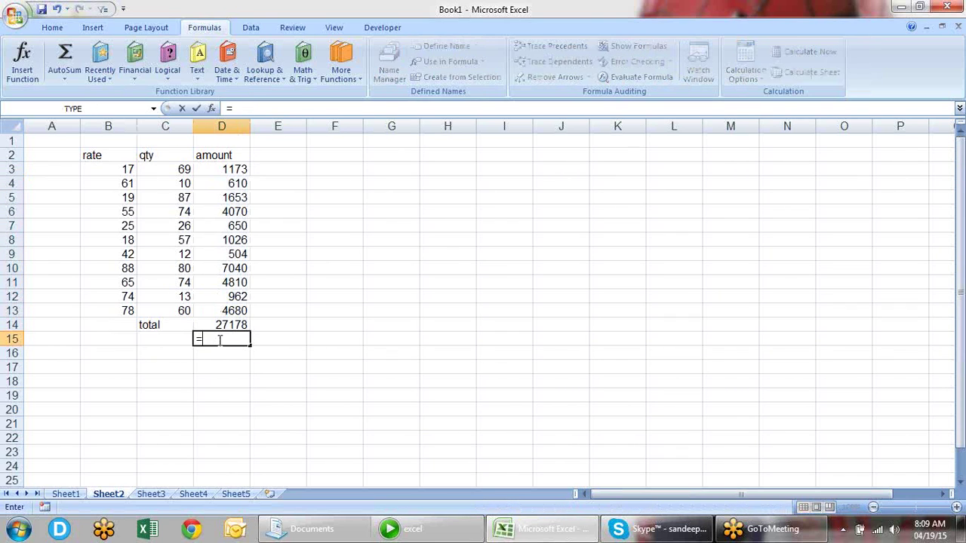
{"action": "type", "text": "sum"}
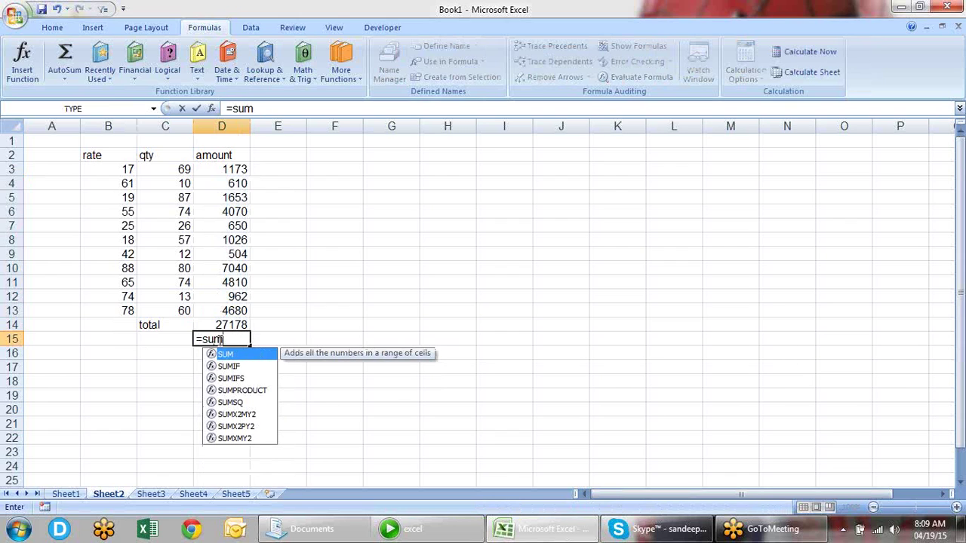
{"action": "type", "text": "p"}
{"action": "key", "text": "Tab"}
{"action": "left_click_drag", "start_coordinate": [108, 170], "coordinate": [104, 306]}
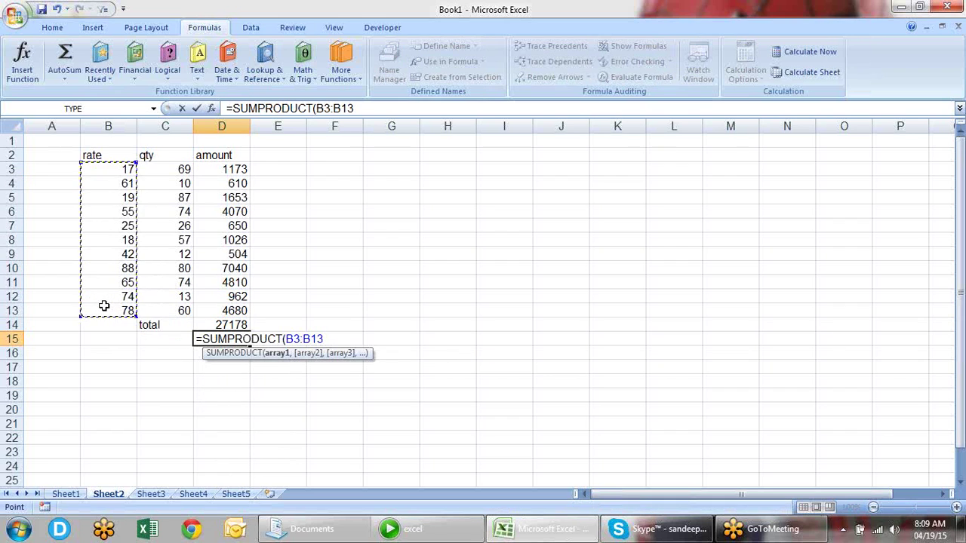
{"action": "type", "text": ","}
{"action": "left_click_drag", "start_coordinate": [181, 171], "coordinate": [169, 308]}
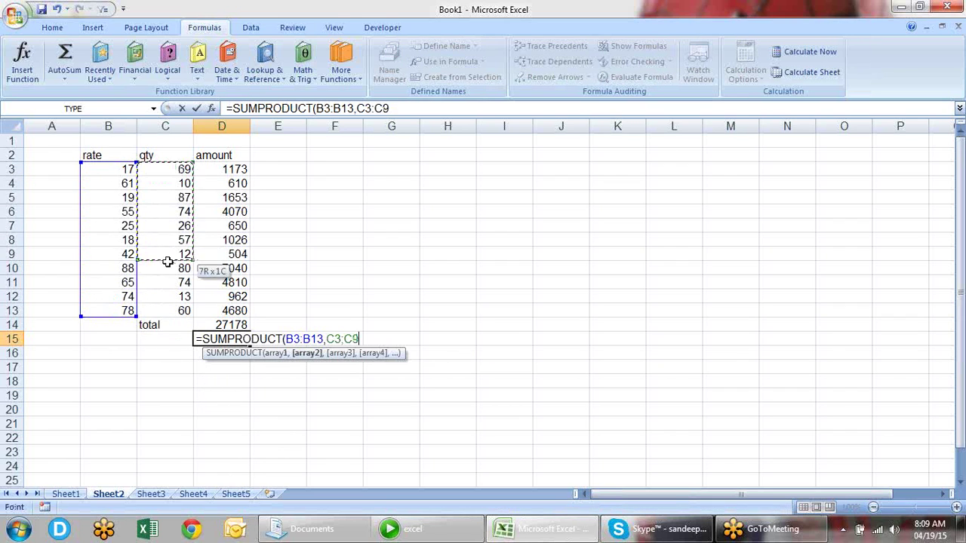
{"action": "key", "text": "Return"}
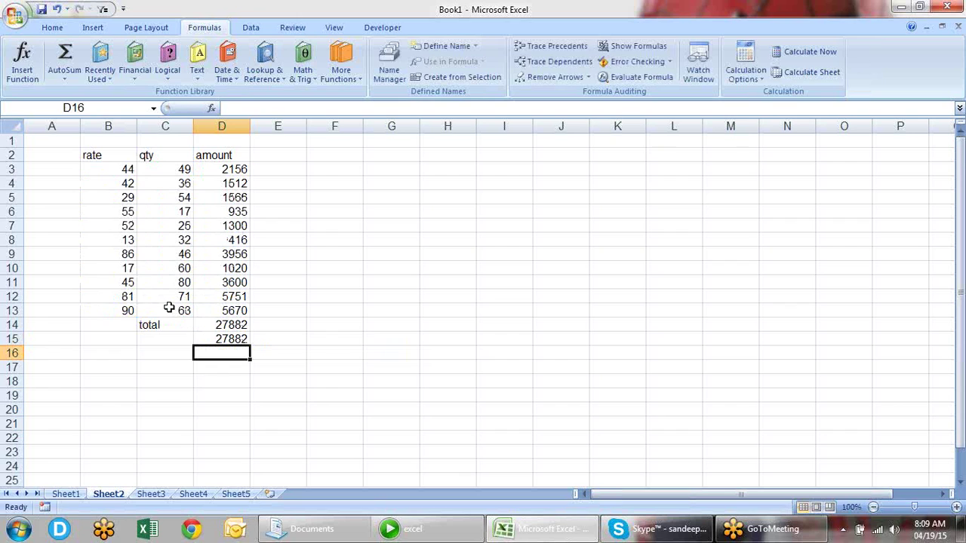
{"action": "type", "text": "="}
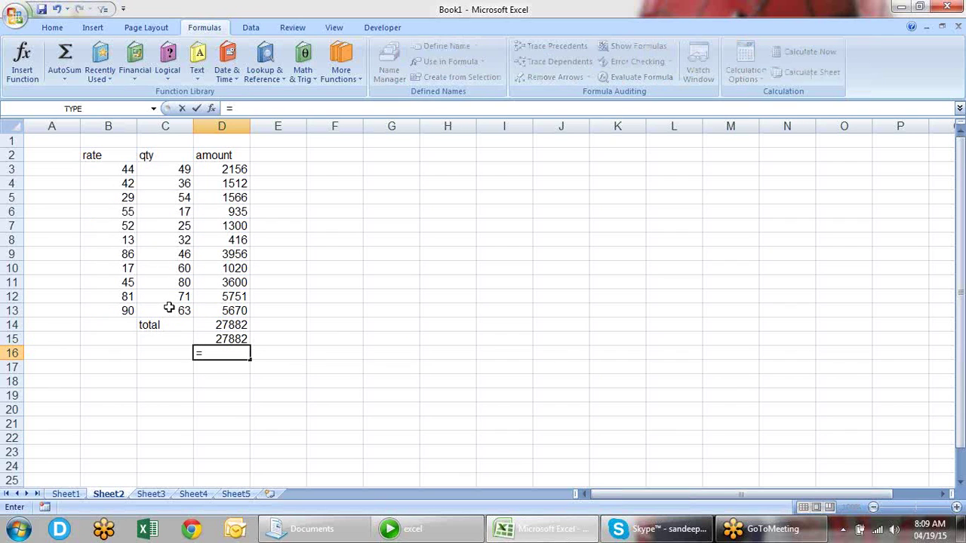
{"action": "type", "text": "sum"}
Enter =SUM(B3:B13*C3:C13) in D16 as an array formula with Ctrl+Shift+Enter
{"action": "key", "text": "Tab"}
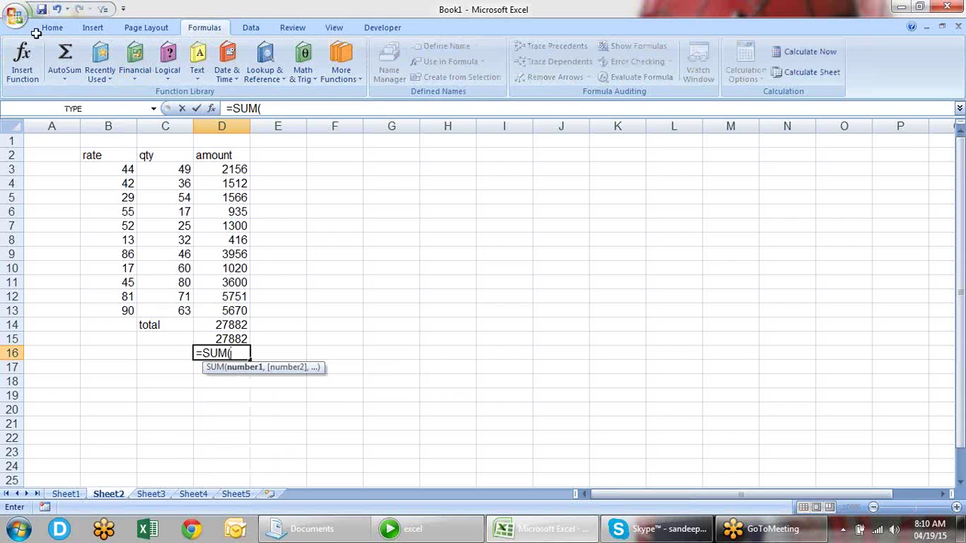
{"action": "left_click", "coordinate": [119, 172]}
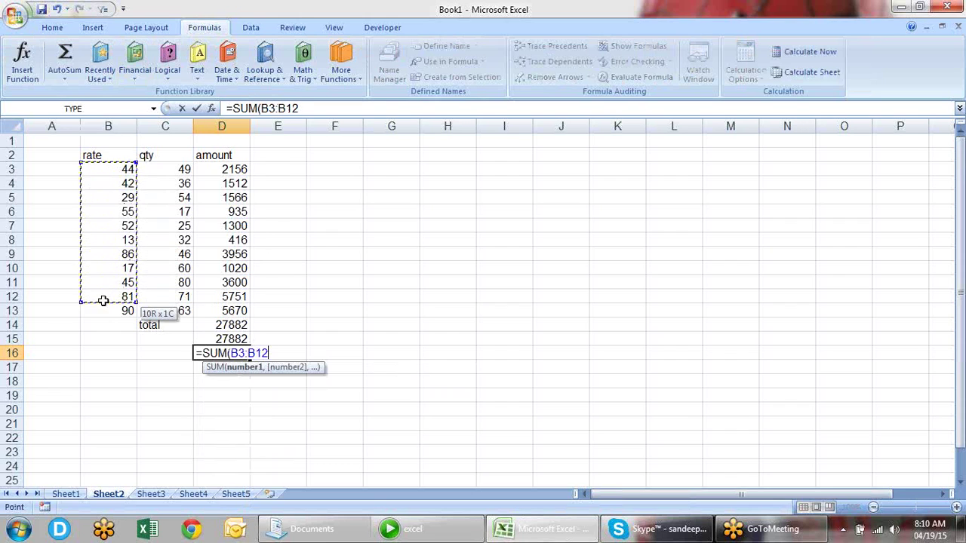
{"action": "left_click_drag", "start_coordinate": [116, 179], "coordinate": [104, 312]}
{"action": "type", "text": "*"}
{"action": "left_click_drag", "start_coordinate": [181, 170], "coordinate": [181, 308]}
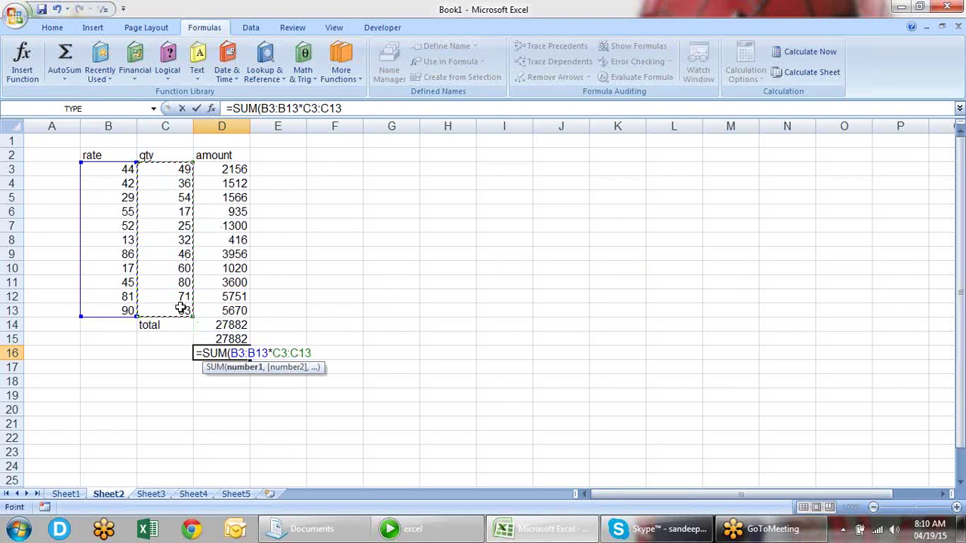
{"action": "type", "text": ")"}
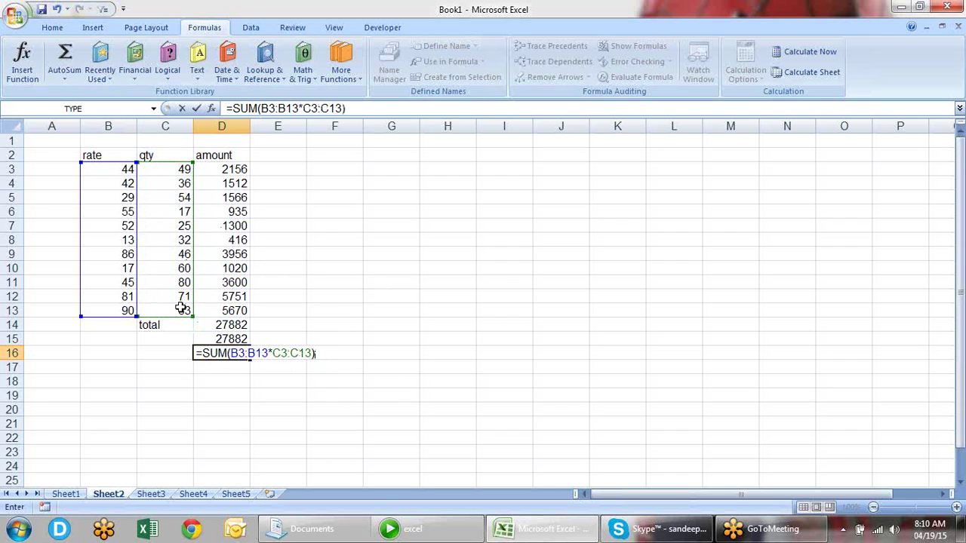
{"action": "key", "text": "Return"}
{"action": "key", "text": "Up"}
{"action": "key", "text": "F2"}
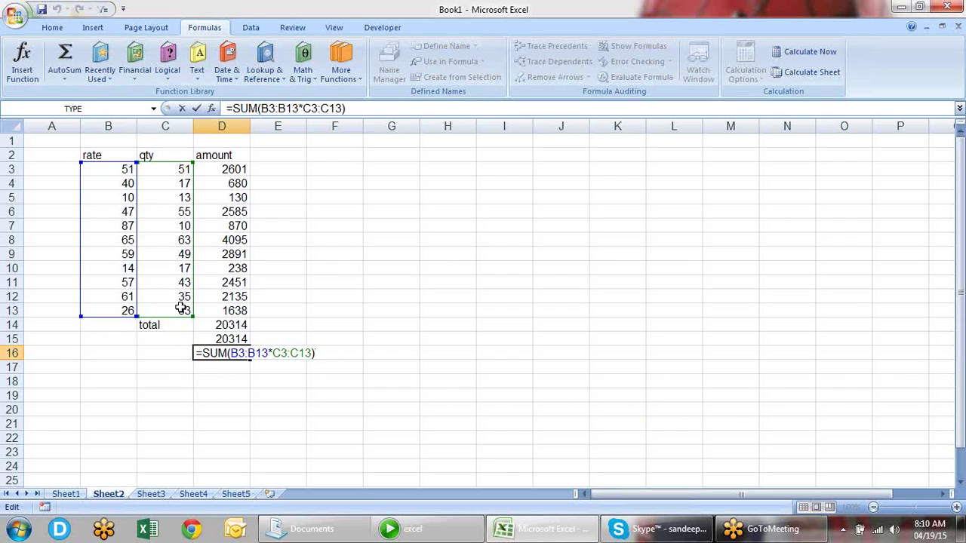
{"action": "key", "text": "ctrl+shift+Return"}
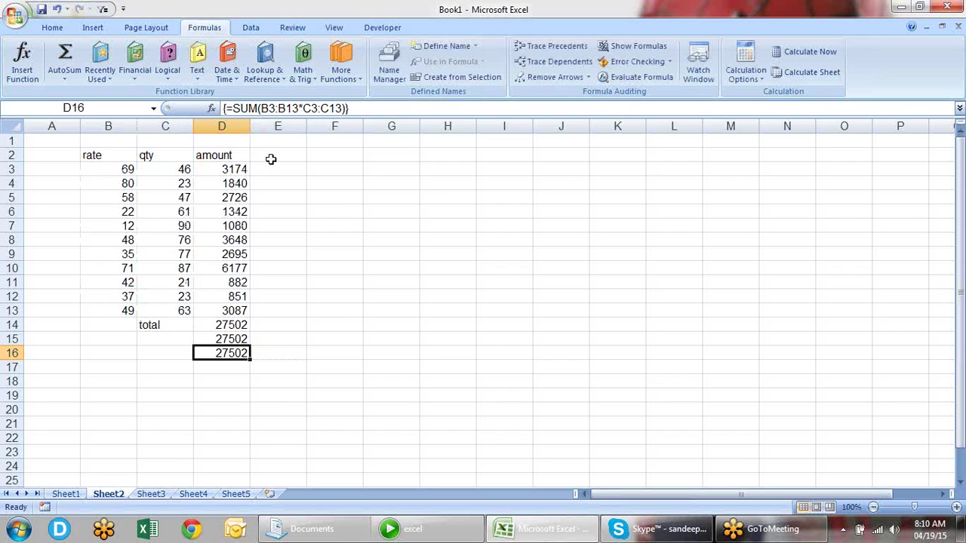
Compare the D3–D5 amount formulas with the D16 array formula
{"action": "left_click", "coordinate": [237, 162]}
{"action": "left_click", "coordinate": [231, 183]}
{"action": "left_click", "coordinate": [236, 198]}
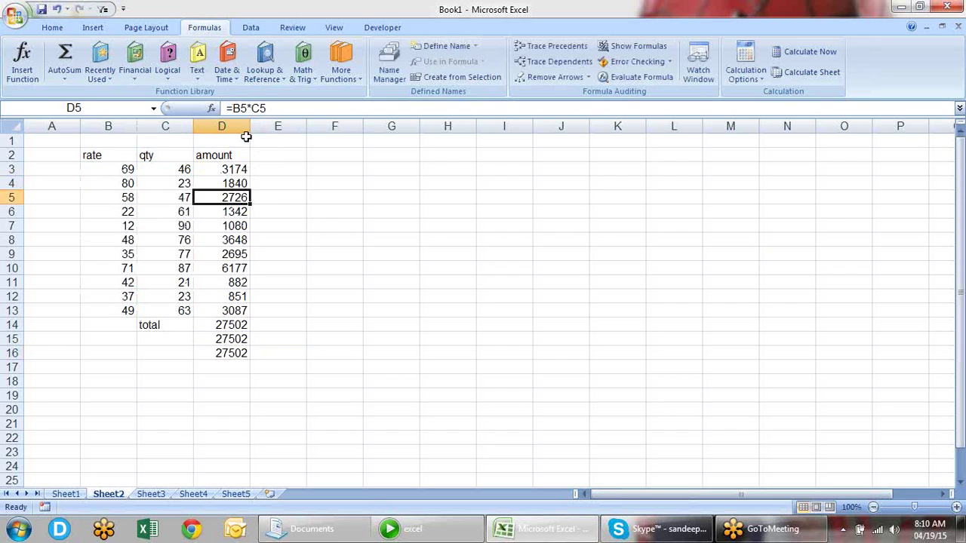
{"action": "left_click", "coordinate": [220, 354]}
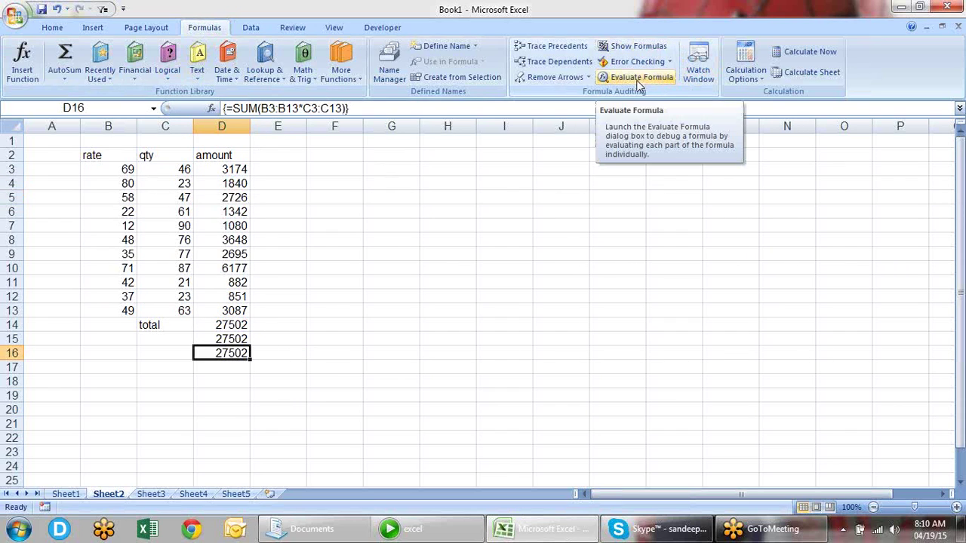
{"action": "left_click", "coordinate": [634, 82]}
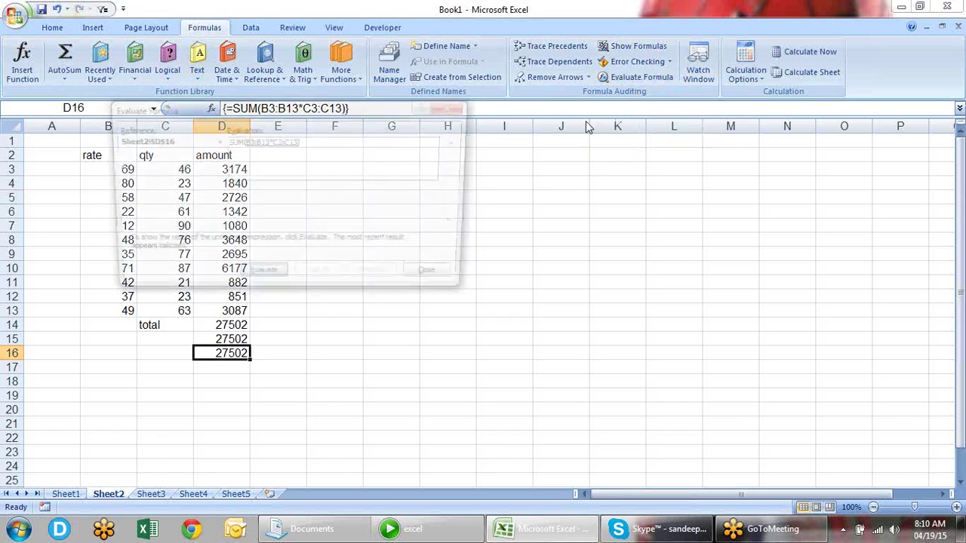
{"action": "left_click_drag", "start_coordinate": [308, 105], "coordinate": [589, 125]}
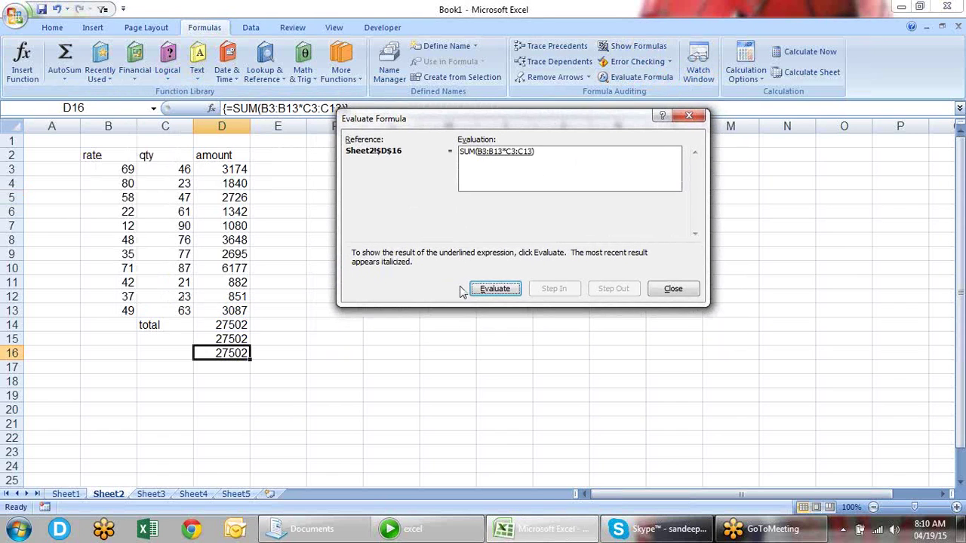
{"action": "left_click", "coordinate": [489, 293]}
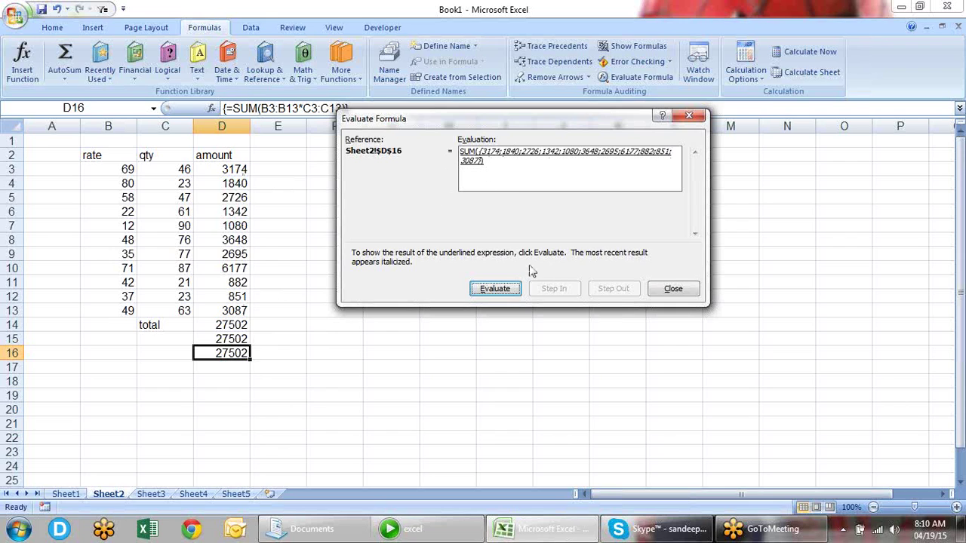
{"action": "left_click", "coordinate": [505, 294]}
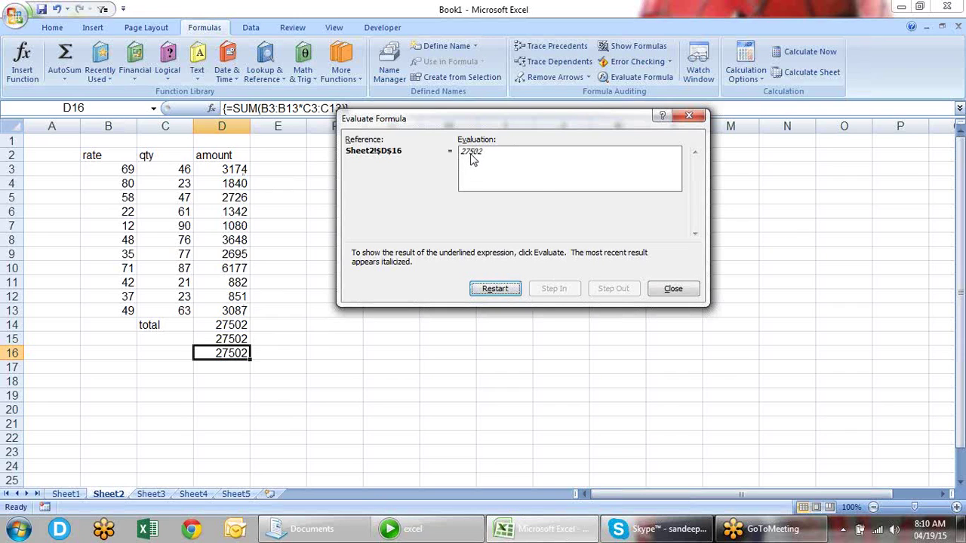
{"action": "left_click", "coordinate": [674, 289]}
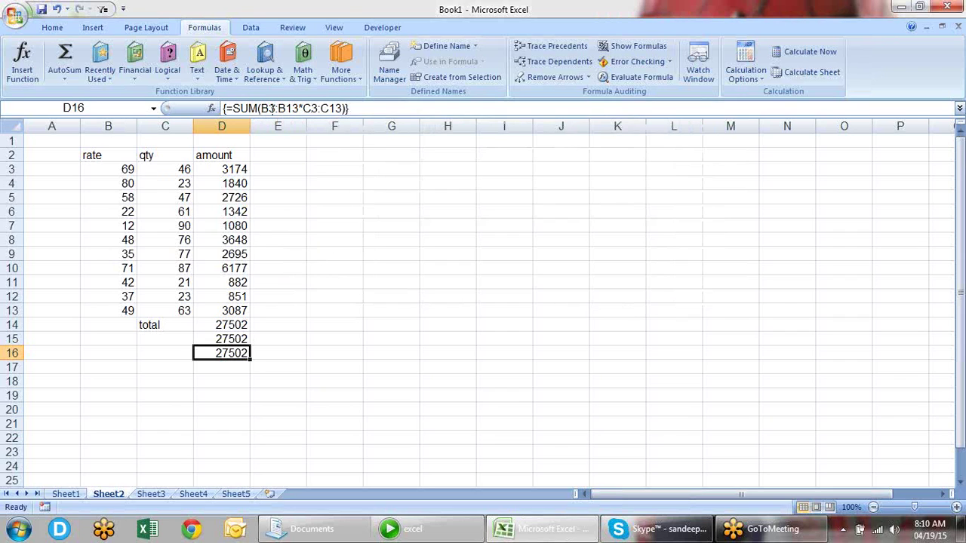
{"action": "left_click", "coordinate": [277, 108]}
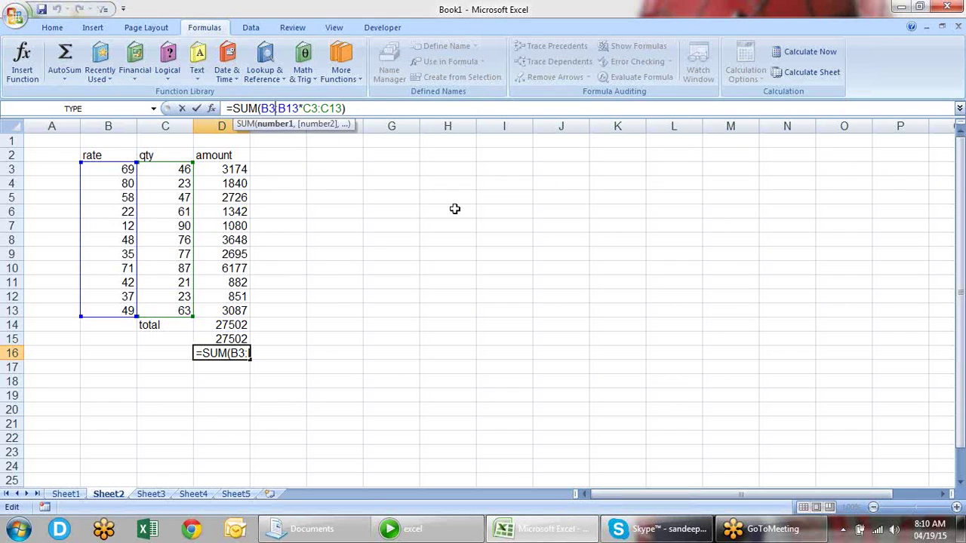
{"action": "key", "text": "ctrl+shift+Return"}
{"action": "left_click", "coordinate": [425, 186]}
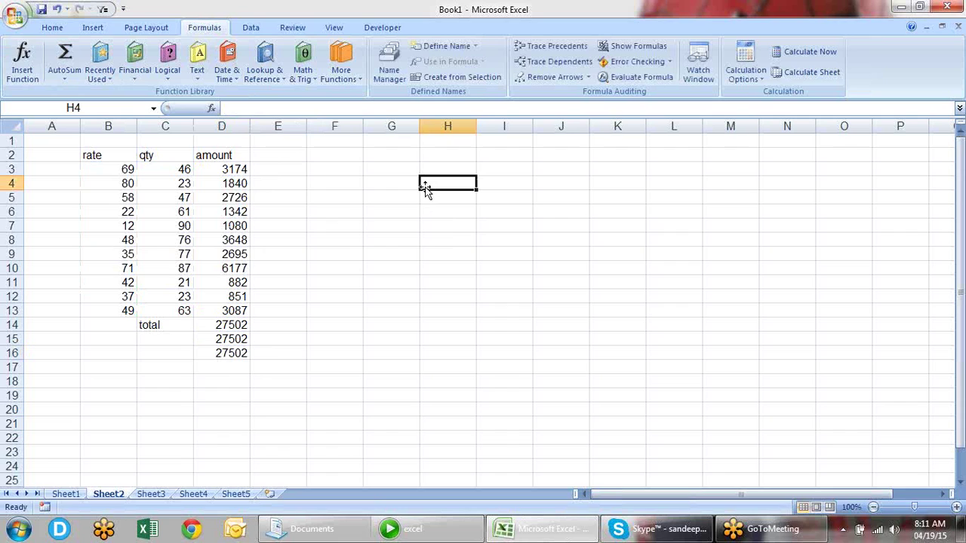
{"action": "left_click", "coordinate": [368, 211]}
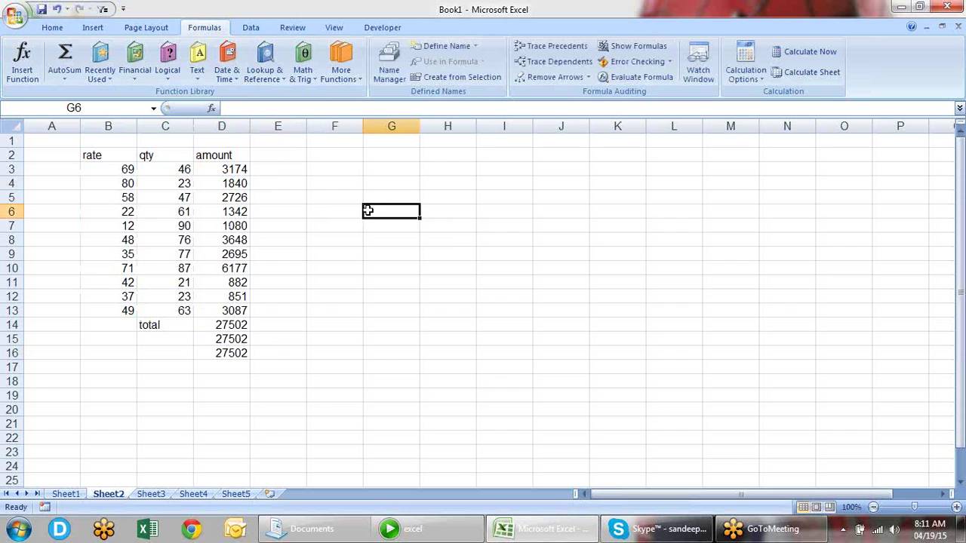
Type a name in G2 and fill G3:G13 with a series of names
{"action": "left_click", "coordinate": [388, 159]}
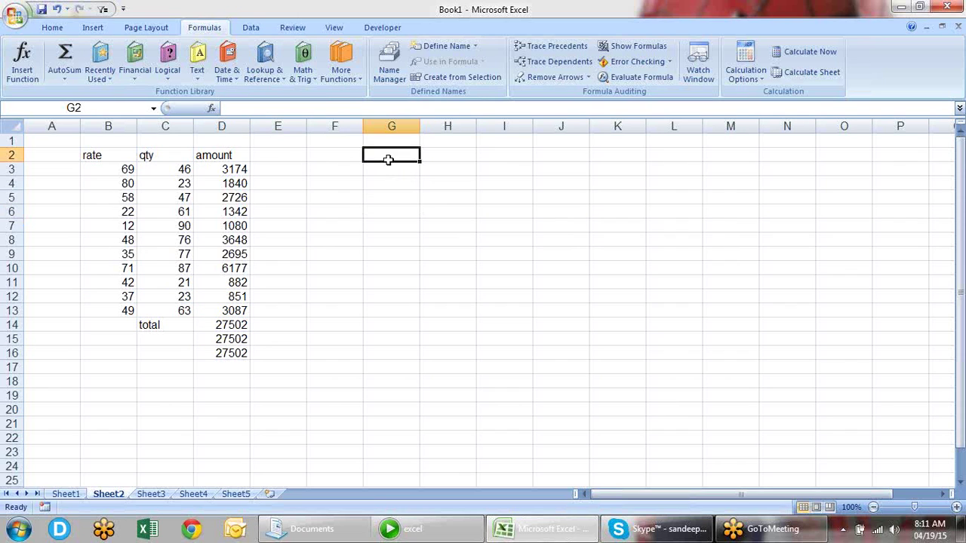
{"action": "type", "text": "sandeep"}
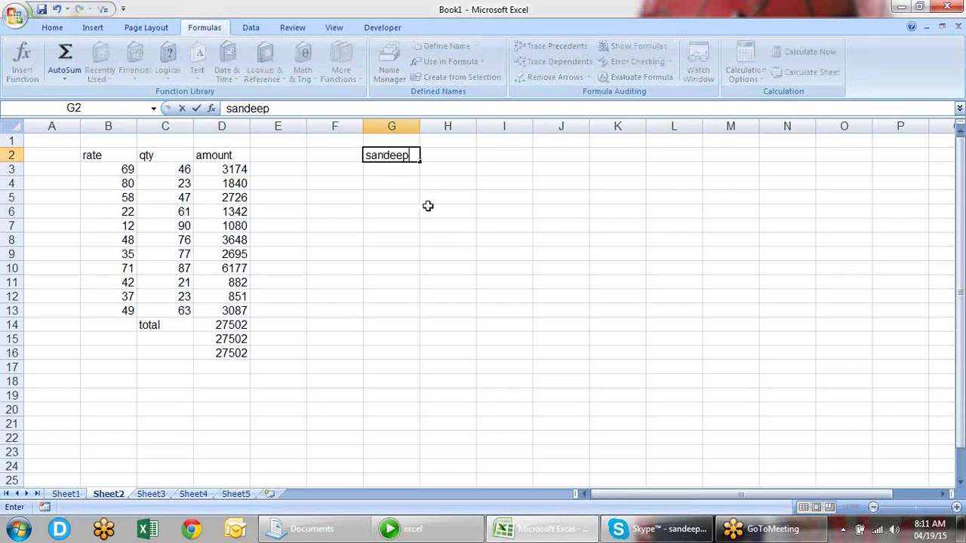
{"action": "key", "text": "Return"}
{"action": "left_click", "coordinate": [409, 157]}
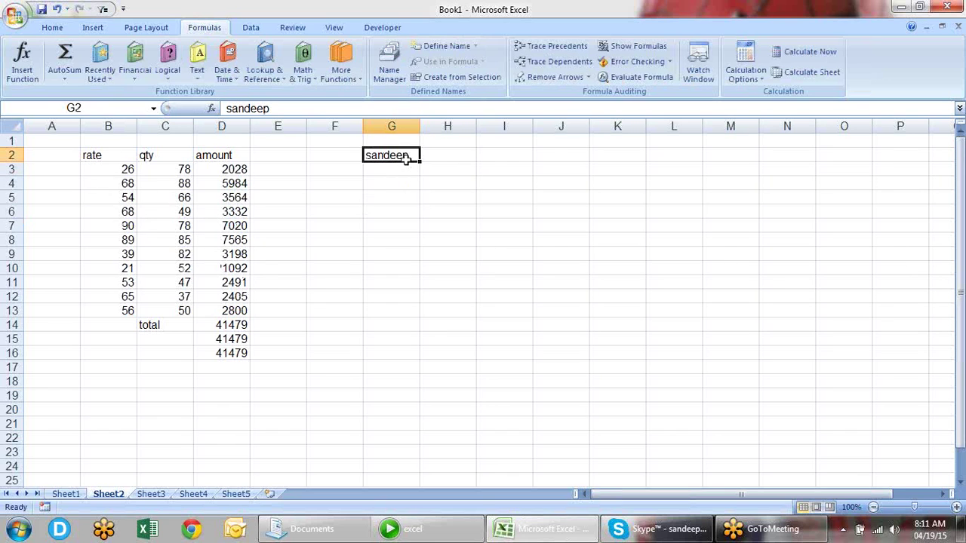
{"action": "left_click_drag", "start_coordinate": [421, 163], "coordinate": [421, 312]}
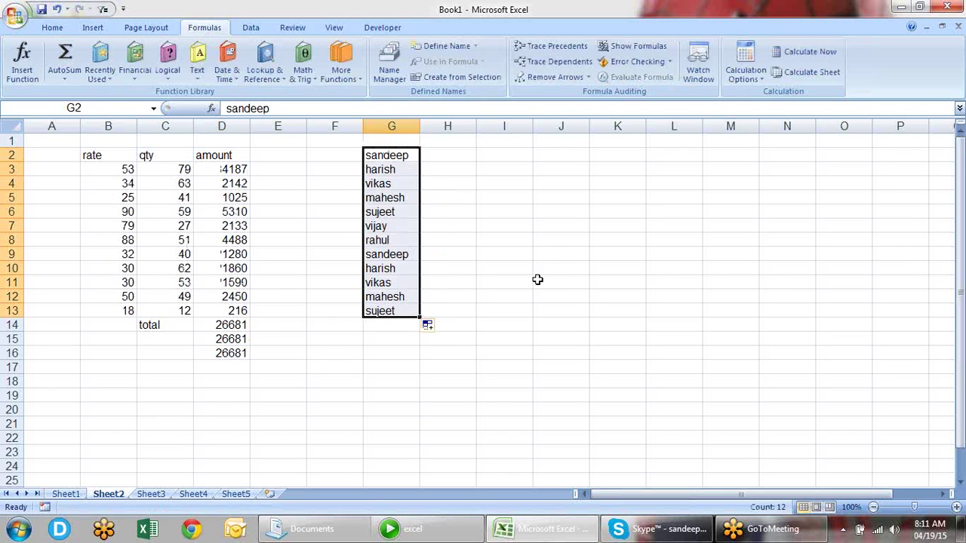
{"action": "left_click", "coordinate": [445, 297]}
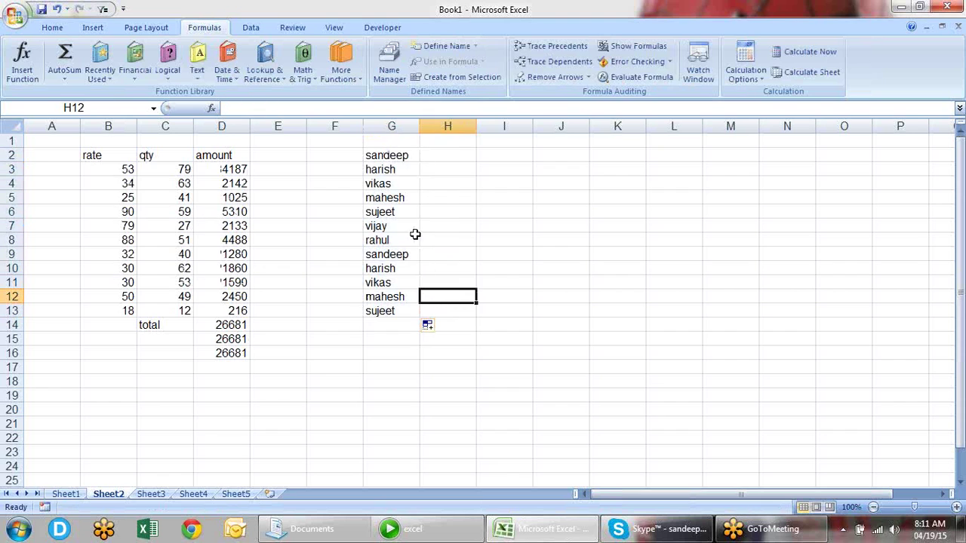
{"action": "left_click_drag", "start_coordinate": [406, 312], "coordinate": [377, 158]}
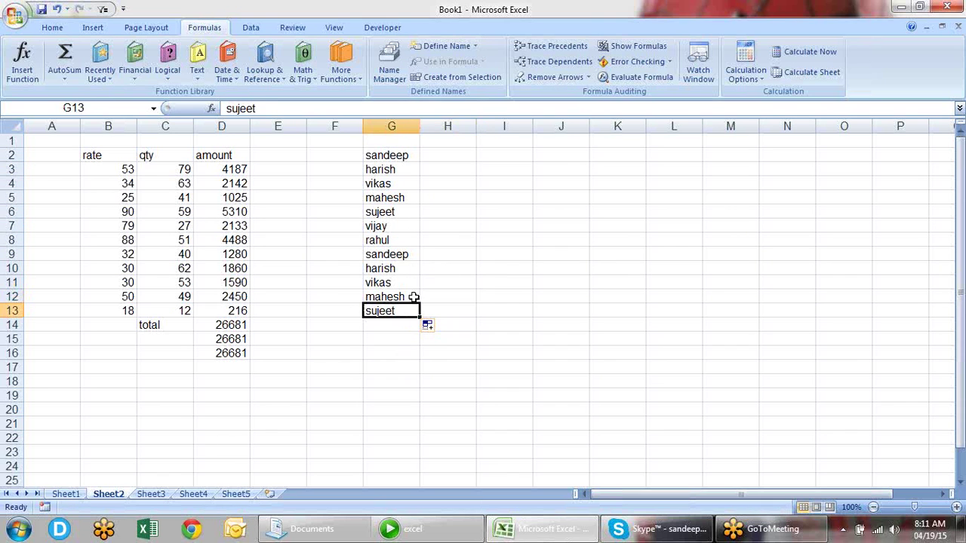
{"action": "left_click", "coordinate": [377, 157]}
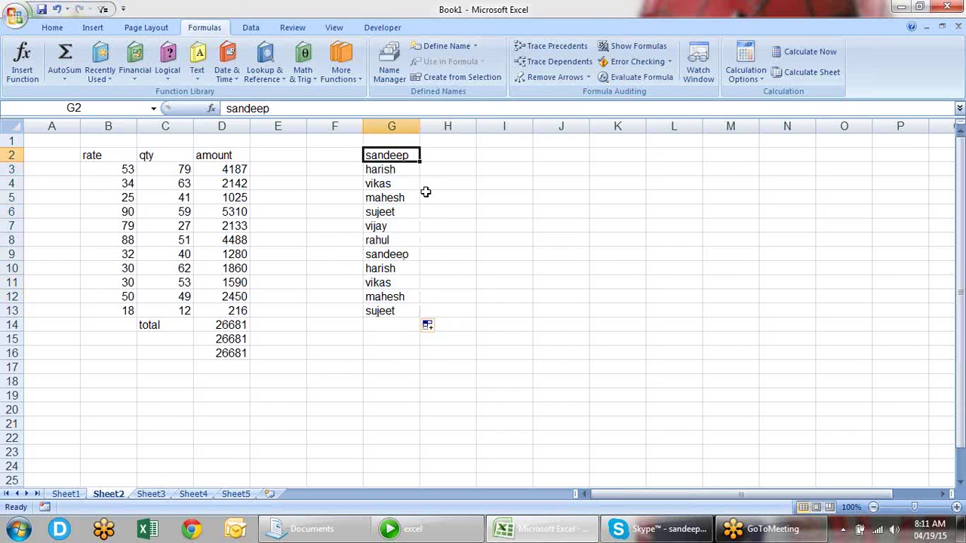
{"action": "left_click_drag", "start_coordinate": [394, 309], "coordinate": [392, 154]}
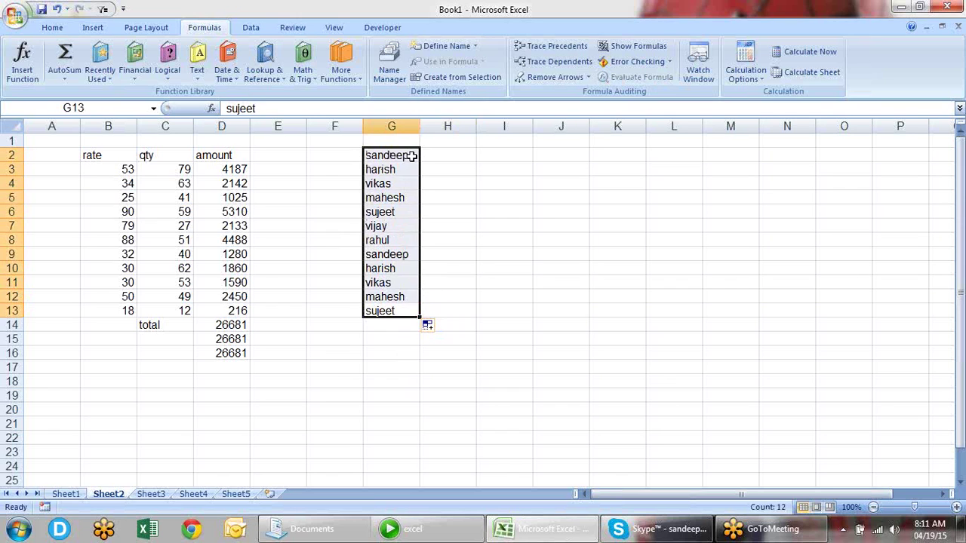
Enter =LEN(G2) in H2 and copy it down to H13
{"action": "left_click", "coordinate": [445, 155]}
{"action": "type", "text": "="}
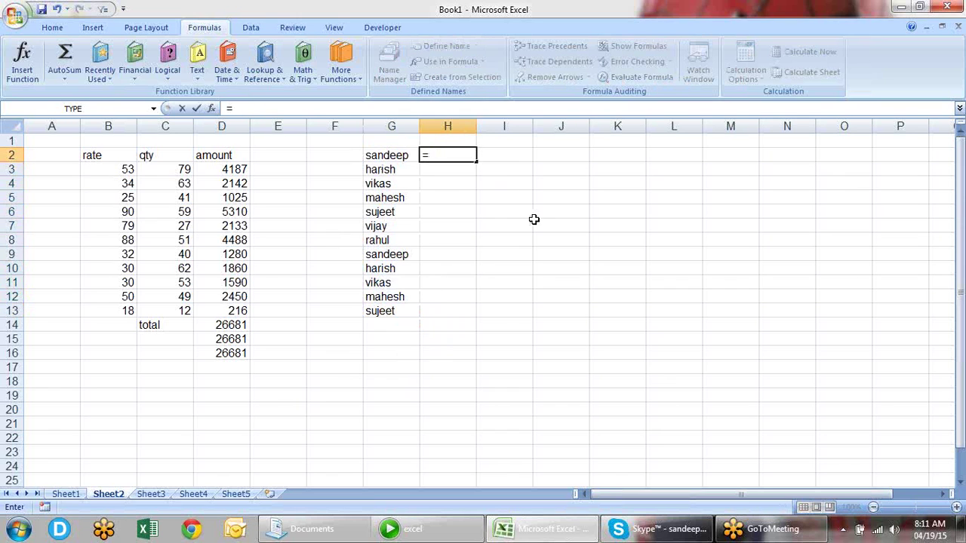
{"action": "type", "text": "len"}
{"action": "key", "text": "Tab"}
{"action": "left_click", "coordinate": [405, 155]}
{"action": "key", "text": "Return"}
{"action": "left_click", "coordinate": [436, 155]}
{"action": "double_click", "coordinate": [475, 161]}
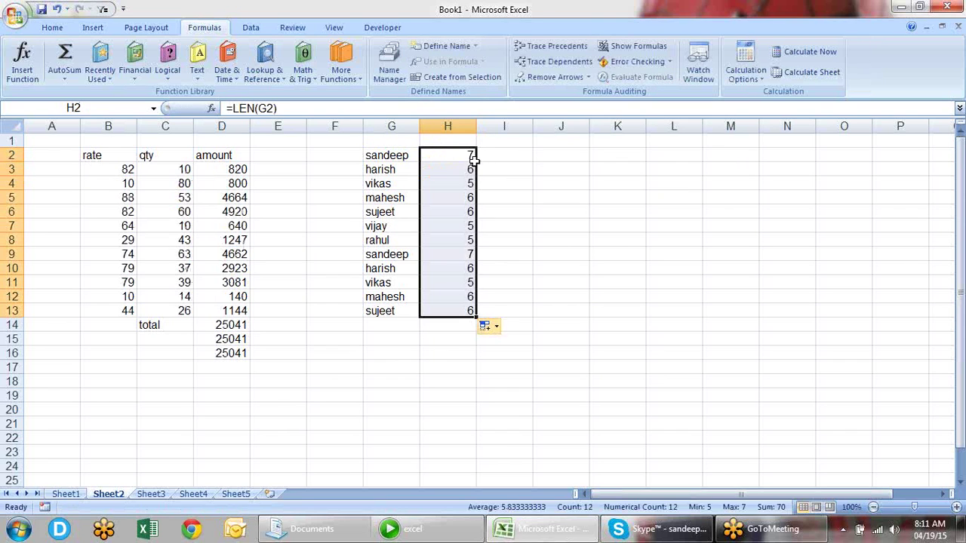
AutoSum the lengths in H14, giving 70
{"action": "left_click", "coordinate": [463, 324]}
{"action": "key", "text": "alt+equal"}
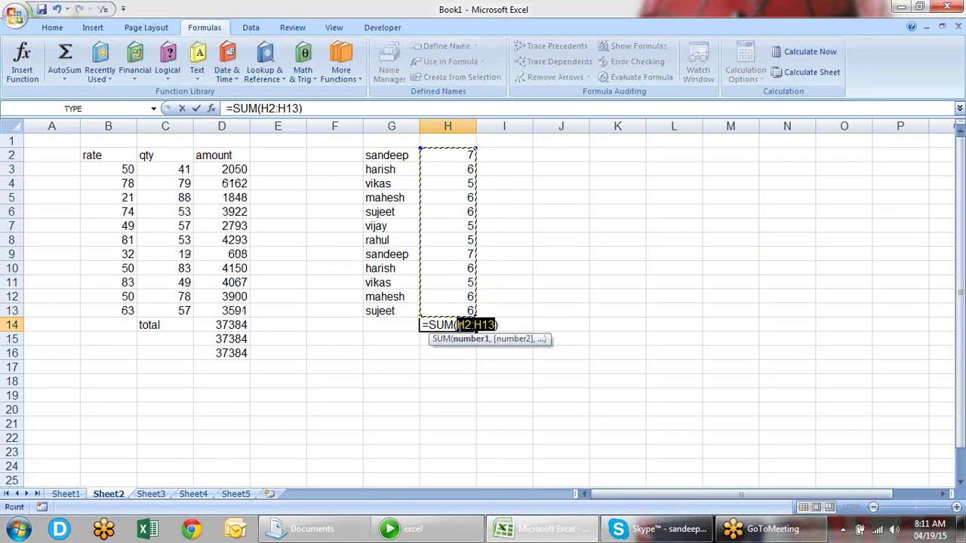
{"action": "key", "text": "Return"}
{"action": "left_click", "coordinate": [444, 327]}
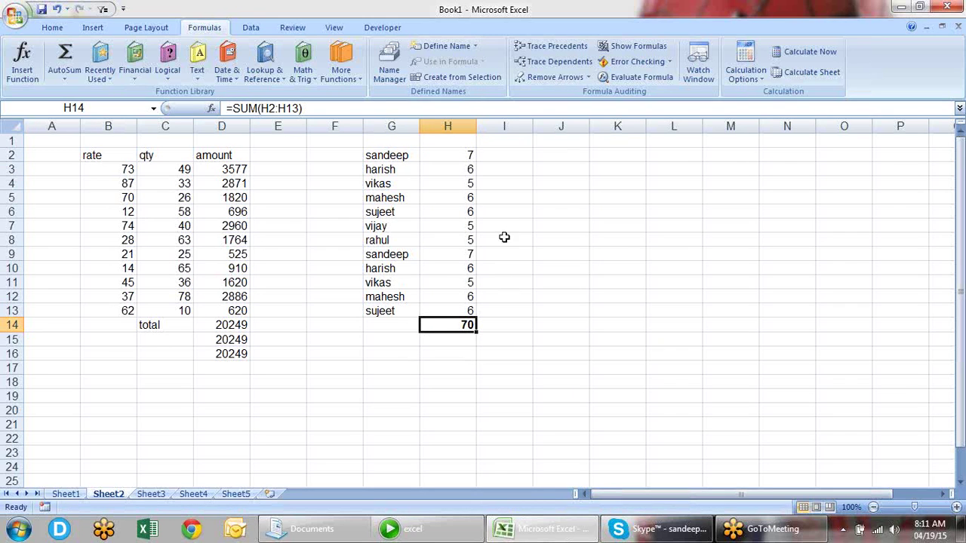
{"action": "left_click", "coordinate": [395, 353]}
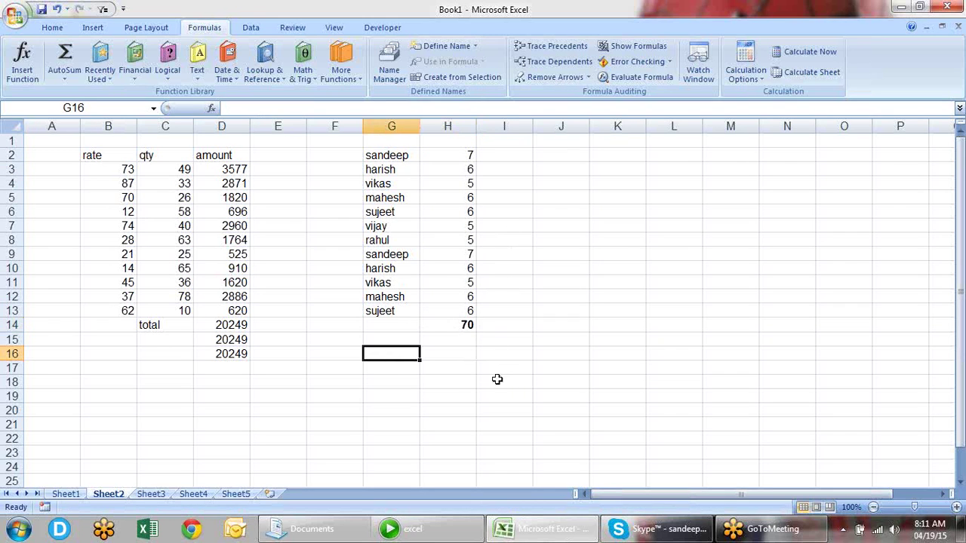
Enter {=SUM(LEN(G2:G13))} in G16 as an array formula, returning 70
{"action": "type", "text": "="}
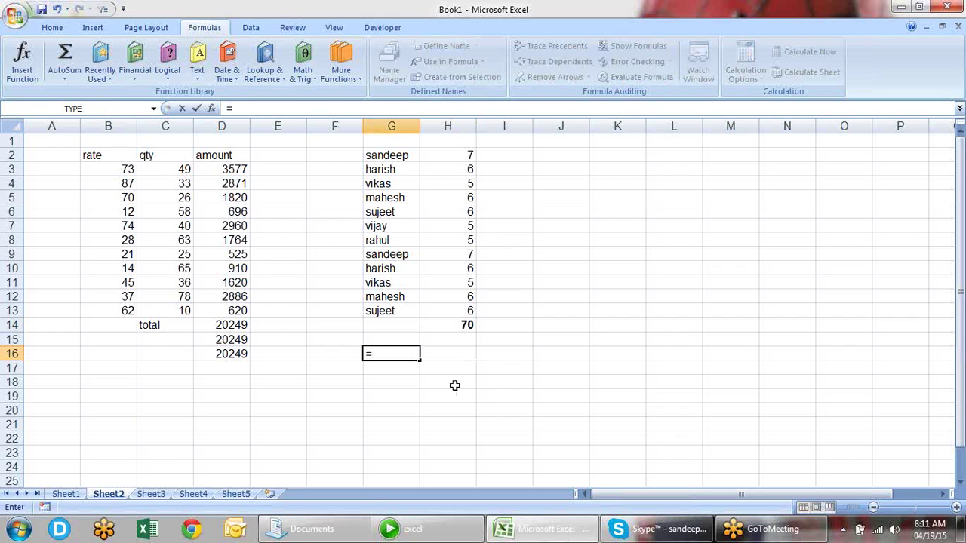
{"action": "type", "text": "SUM("}
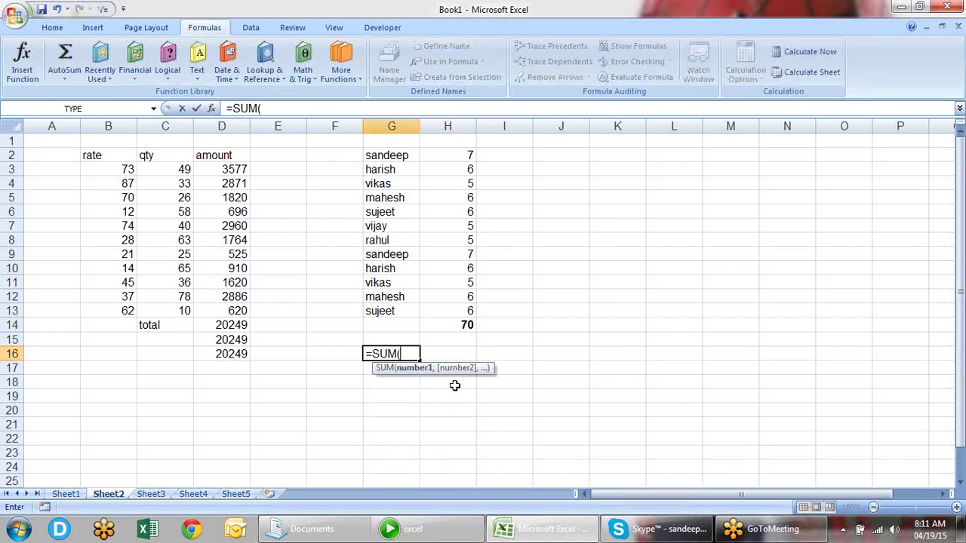
{"action": "type", "text": "le"}
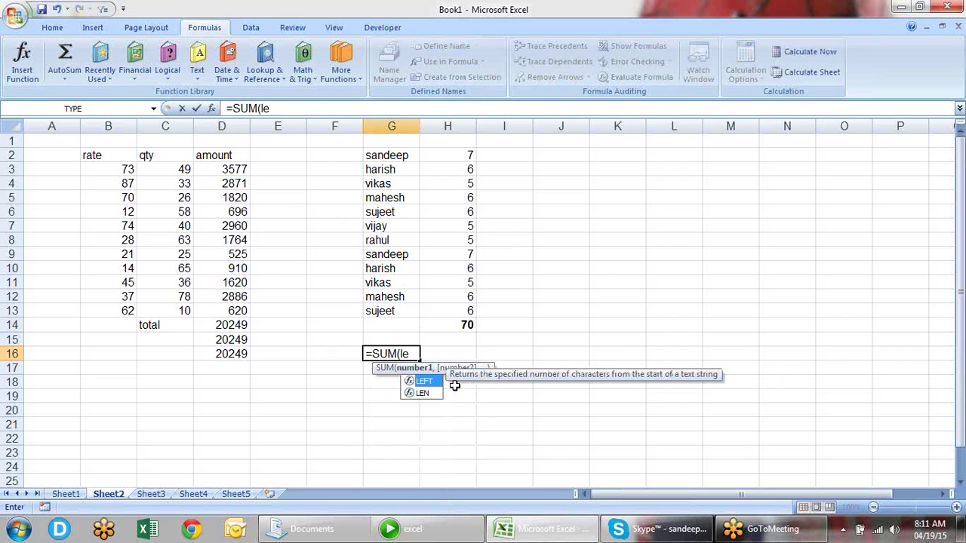
{"action": "type", "text": "n"}
{"action": "key", "text": "Tab"}
{"action": "left_click", "coordinate": [398, 313]}
{"action": "left_click_drag", "start_coordinate": [398, 312], "coordinate": [402, 156]}
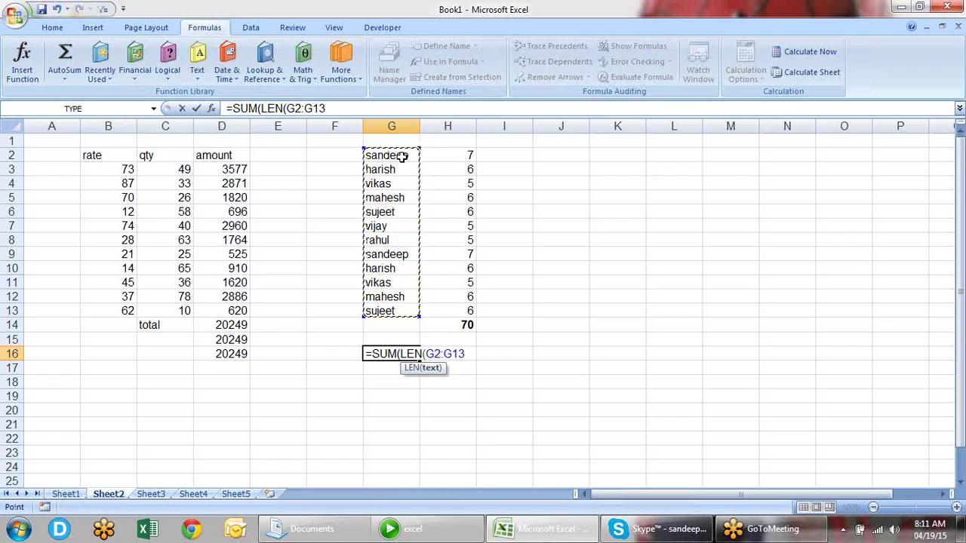
{"action": "type", "text": ")"}
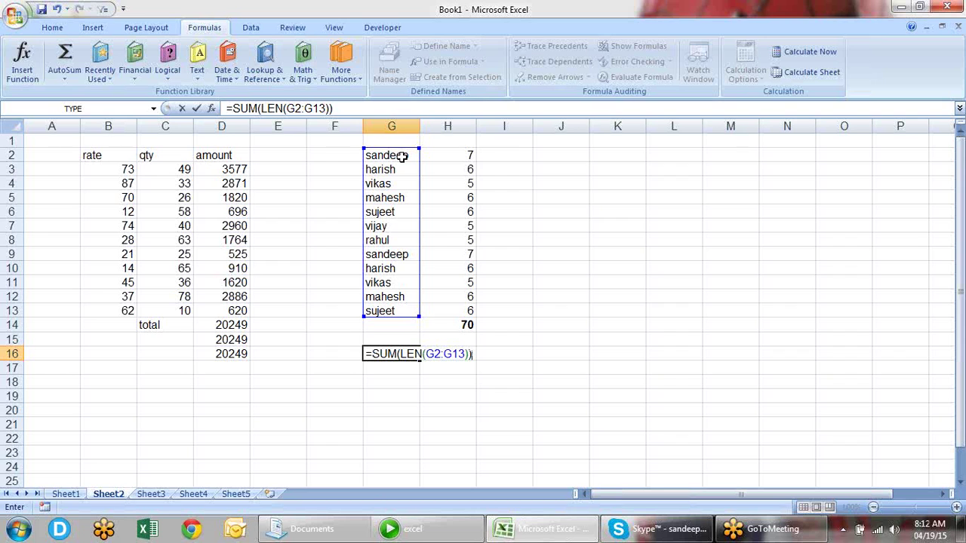
{"action": "key", "text": "ctrl+shift+Return"}
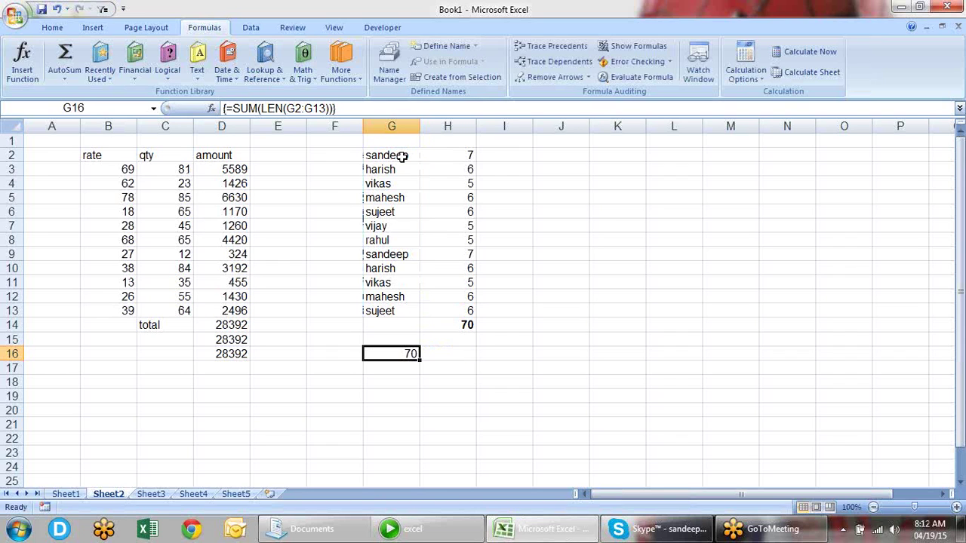
{"action": "left_click", "coordinate": [633, 77]}
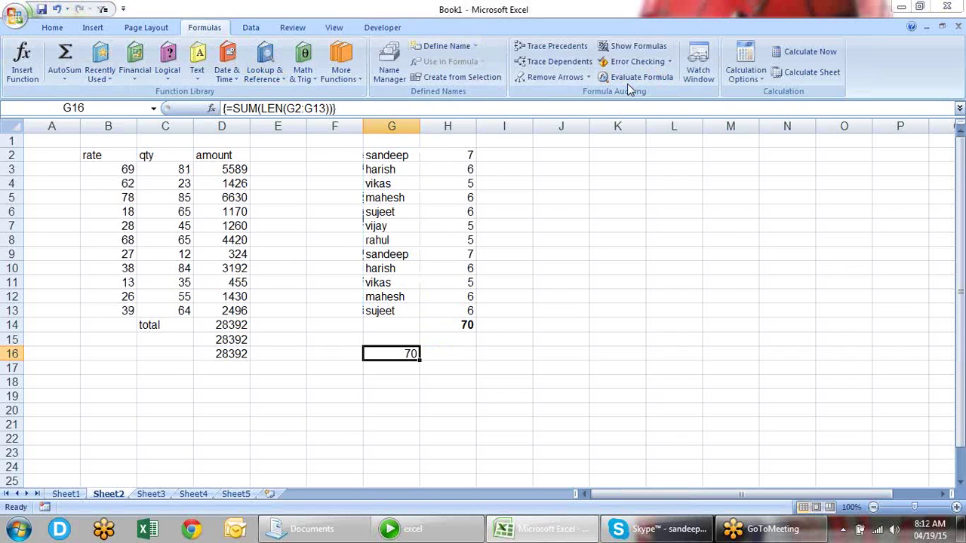
{"action": "left_click_drag", "start_coordinate": [463, 121], "coordinate": [665, 155]}
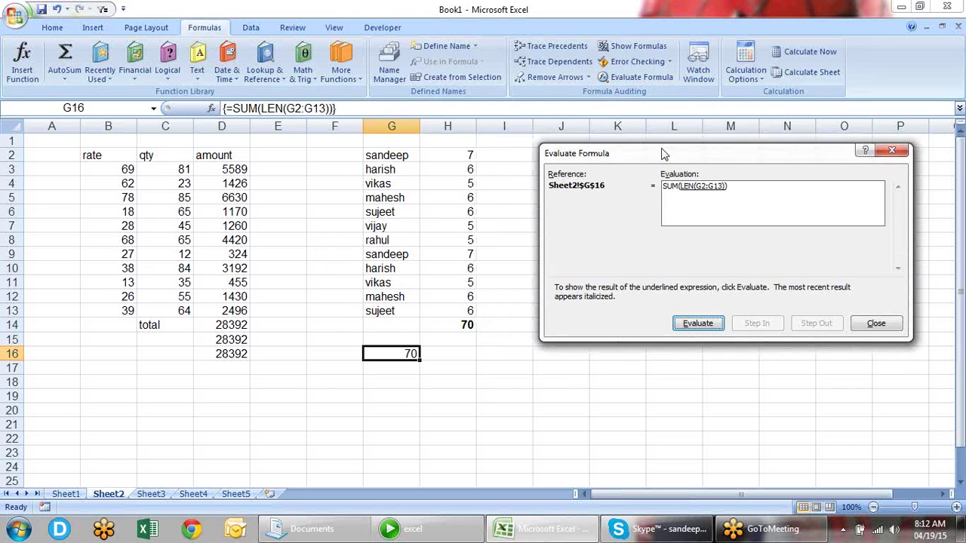
{"action": "left_click", "coordinate": [688, 324]}
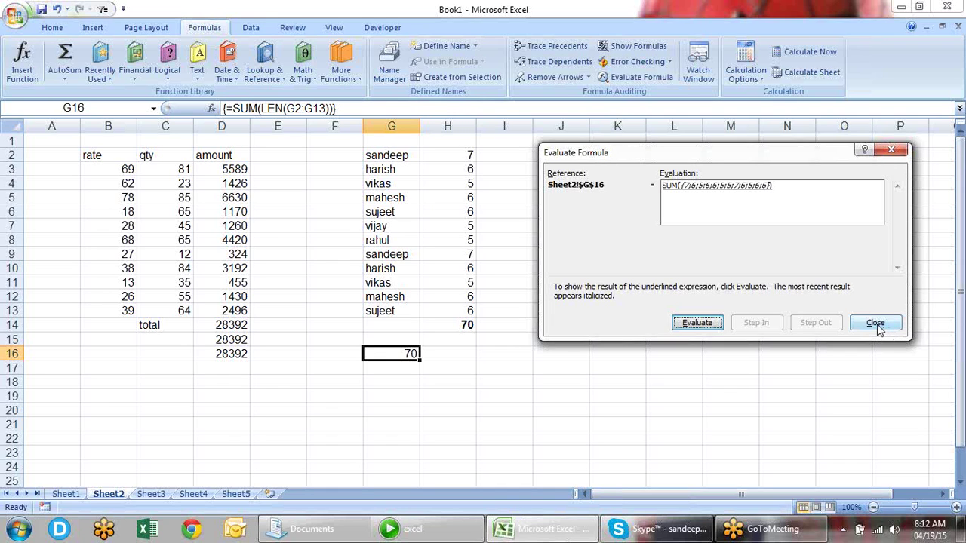
{"action": "left_click", "coordinate": [875, 323]}
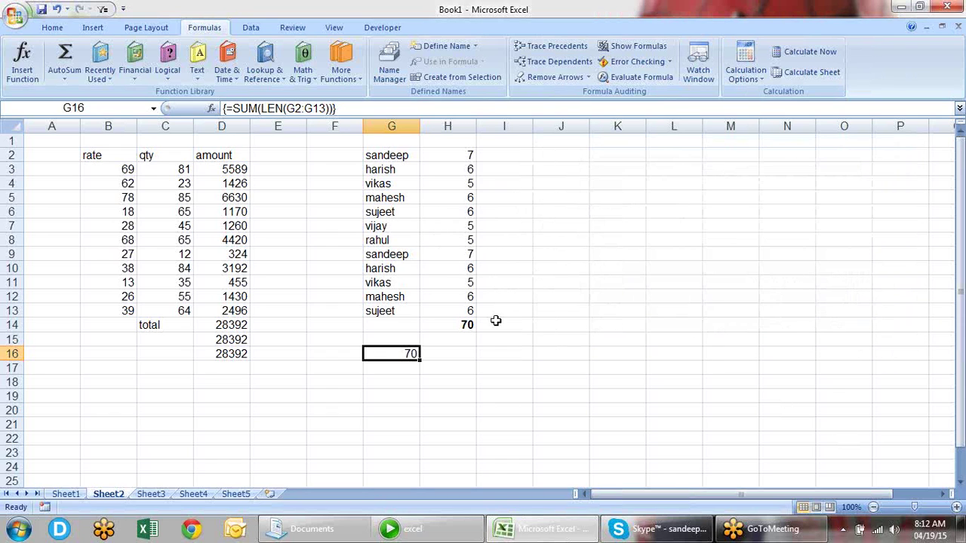
Append two more words to the G9 name, making it 19 characters
{"action": "left_click", "coordinate": [540, 196]}
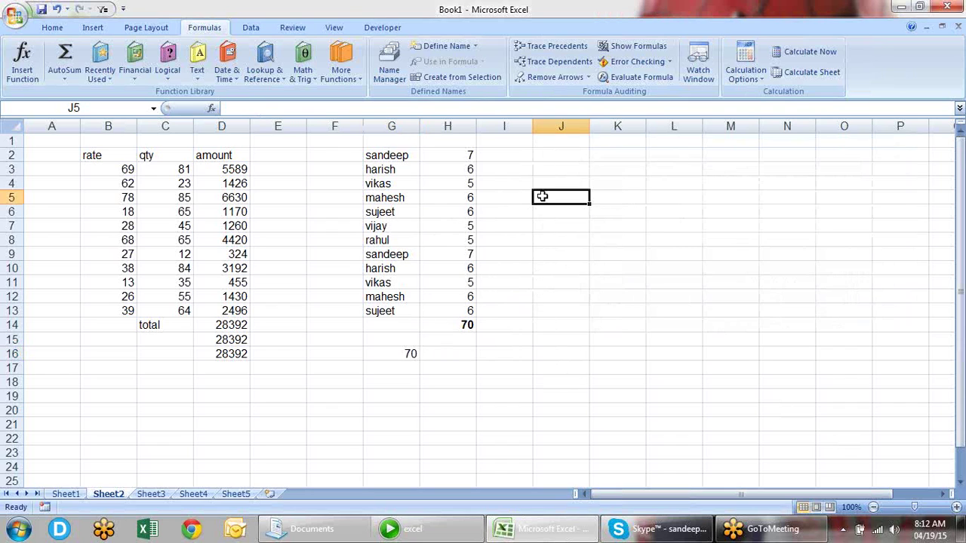
{"action": "left_click", "coordinate": [403, 198]}
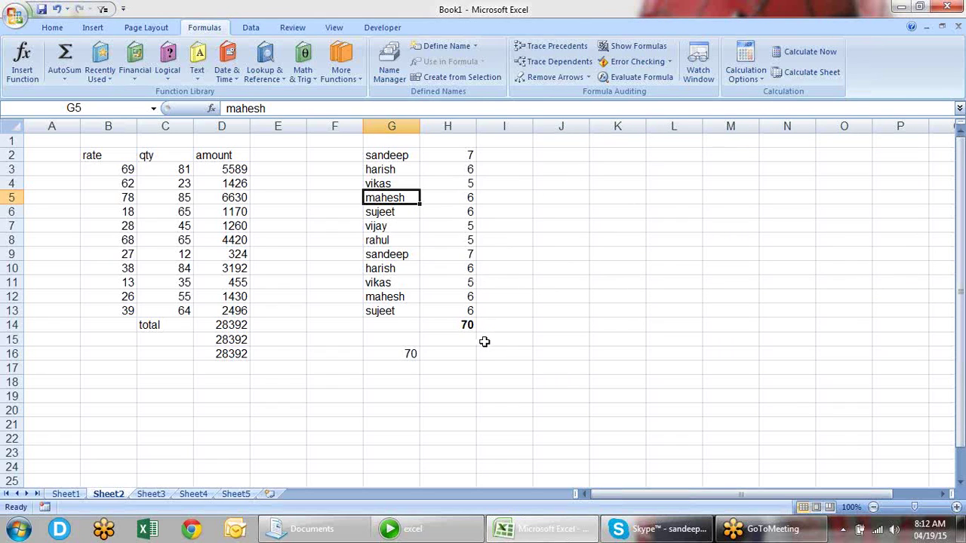
{"action": "left_click", "coordinate": [414, 155]}
{"action": "left_click", "coordinate": [412, 255]}
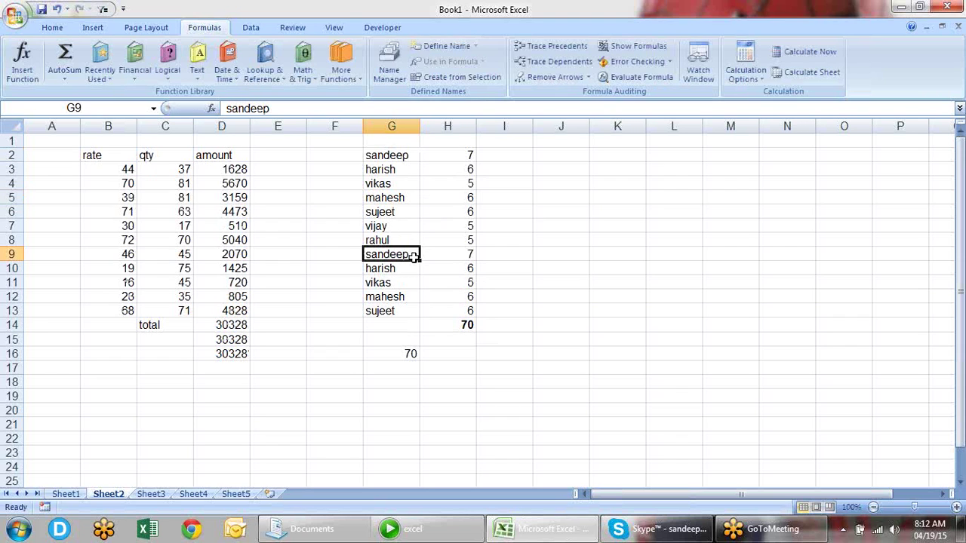
{"action": "double_click", "coordinate": [409, 254]}
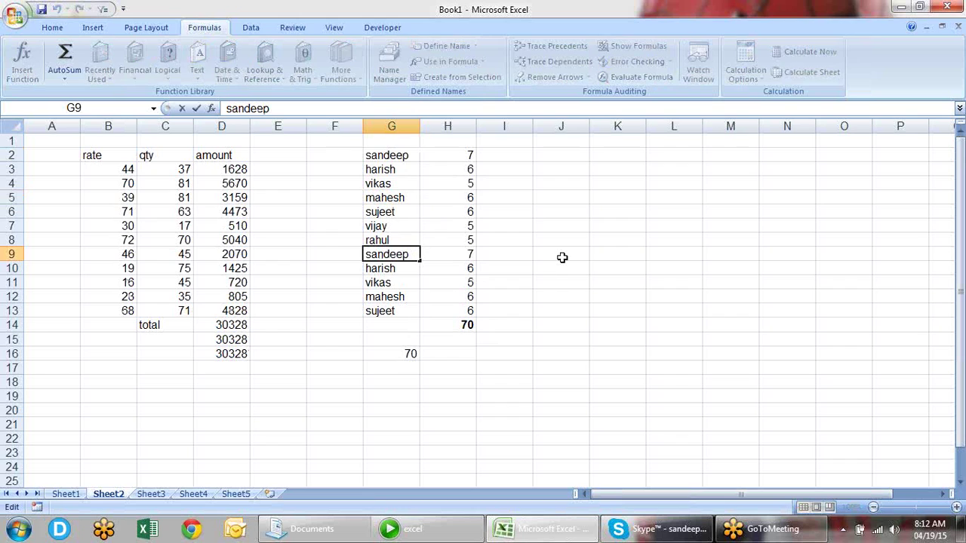
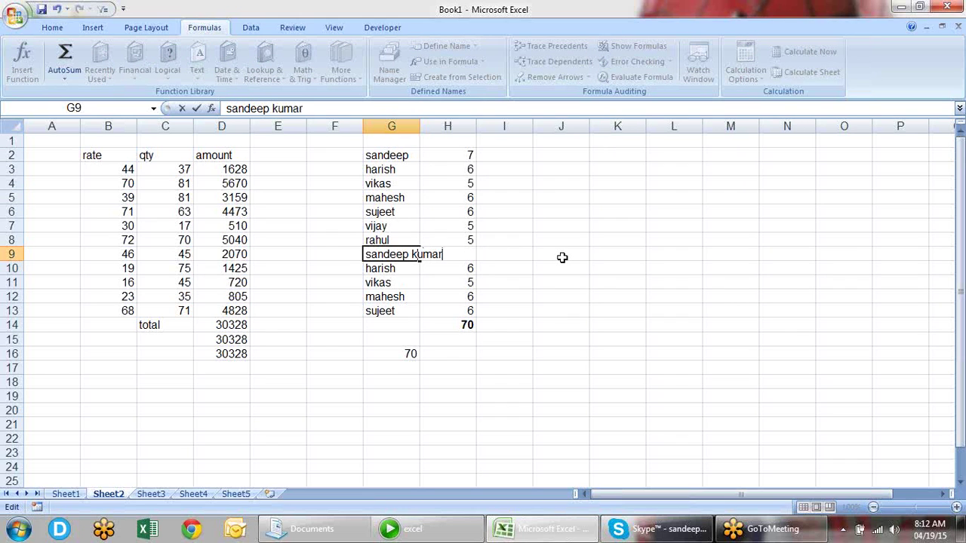
{"action": "key", "text": "Return"}
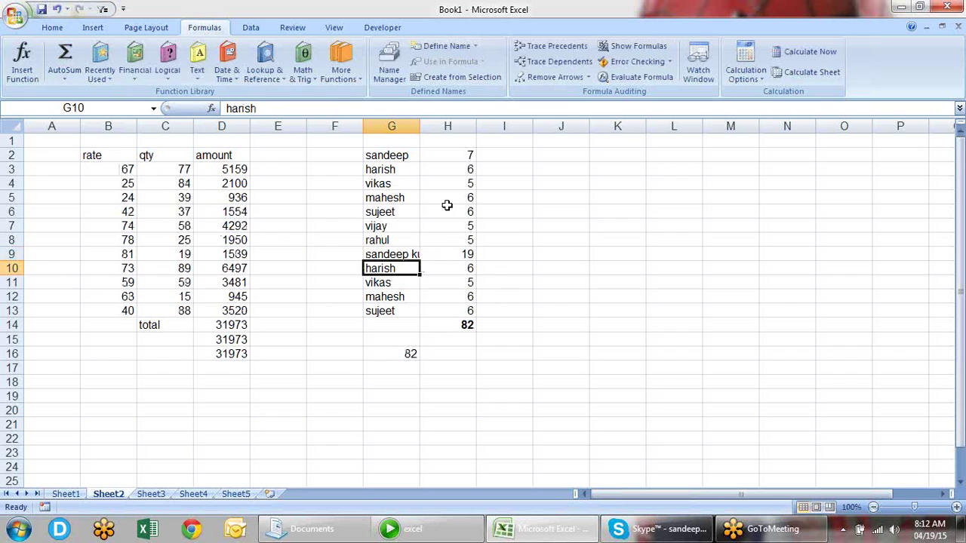
Autofit column G to fit the longer name
{"action": "double_click", "coordinate": [420, 122]}
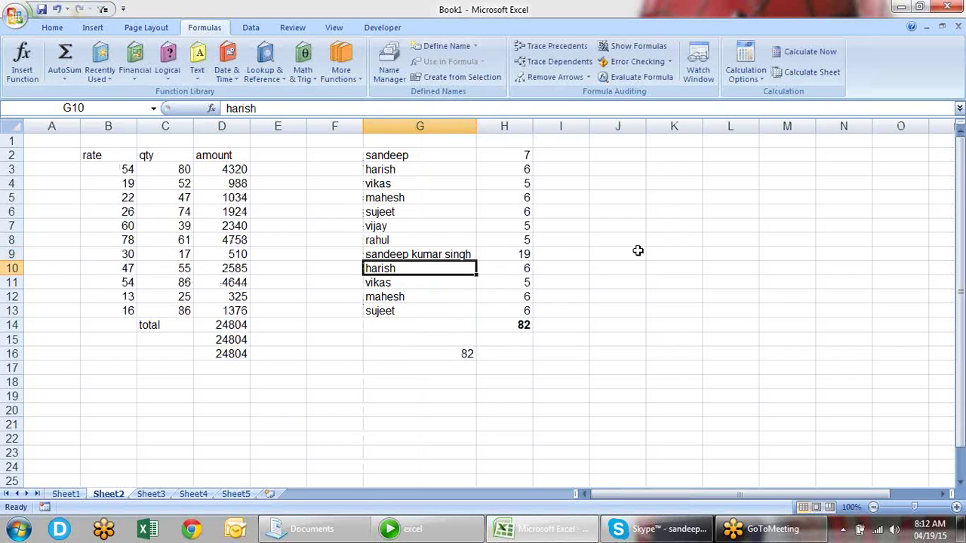
{"action": "left_click", "coordinate": [642, 200]}
{"action": "left_click", "coordinate": [673, 198]}
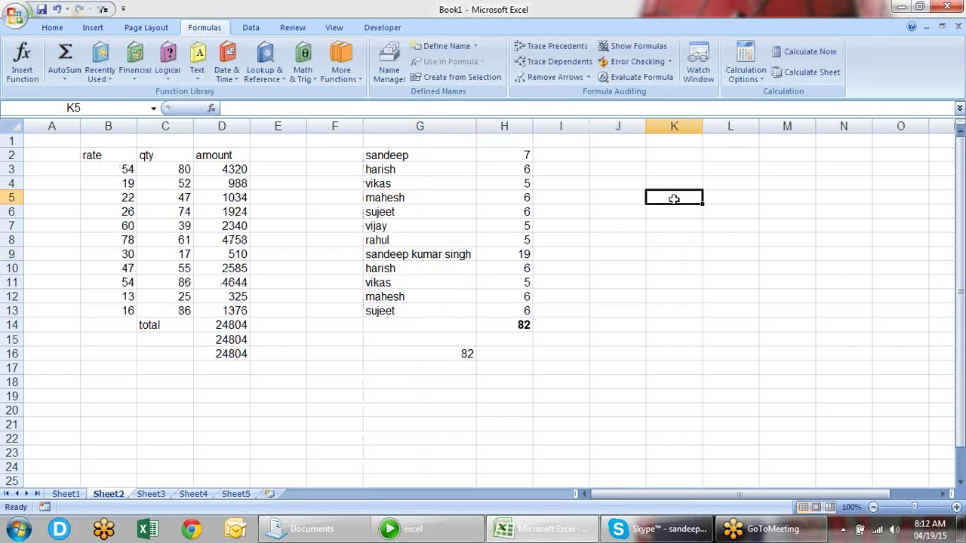
{"action": "left_click", "coordinate": [633, 194]}
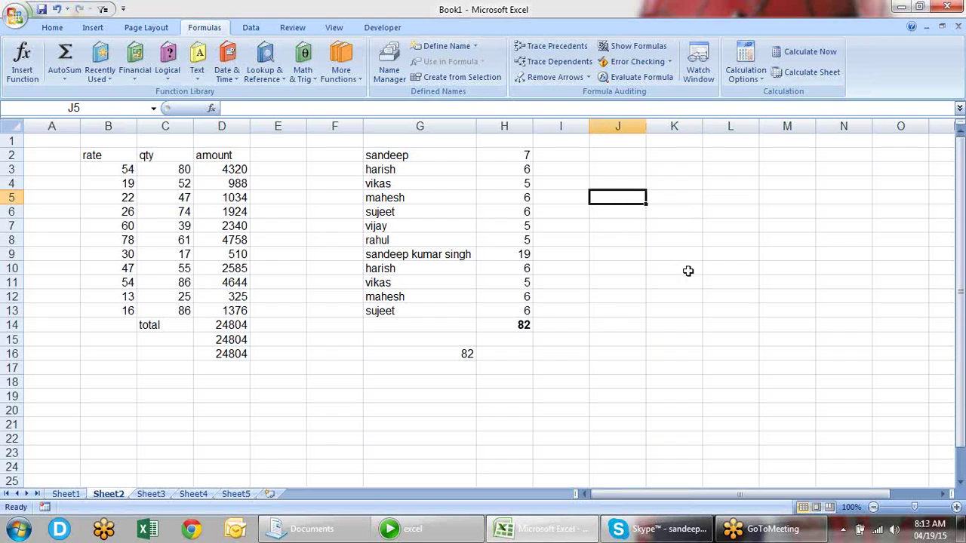
Enter =MAX(H2:H13) in I14, showing the longest name length, 19
{"action": "left_click", "coordinate": [560, 324]}
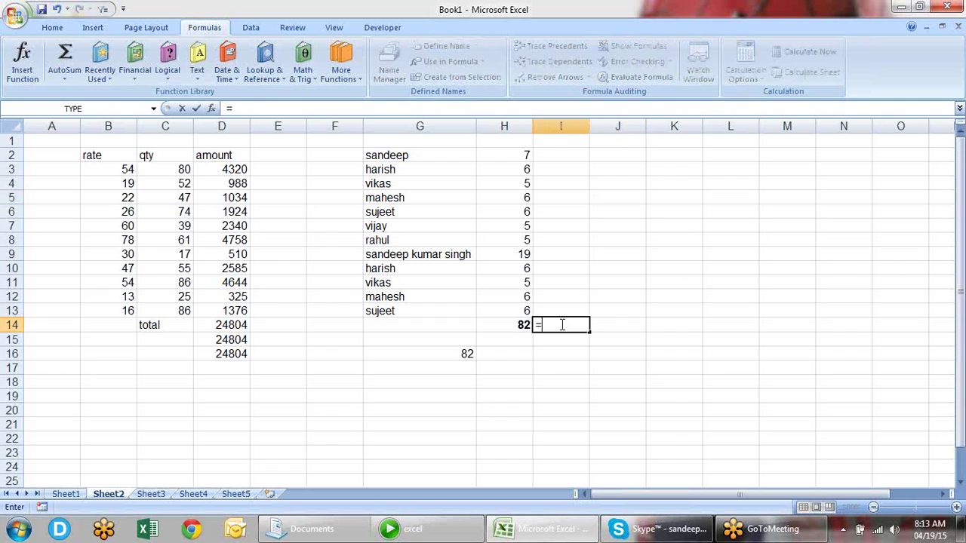
{"action": "type", "text": "=max"}
{"action": "key", "text": "Tab"}
{"action": "left_click_drag", "start_coordinate": [521, 304], "coordinate": [522, 157]}
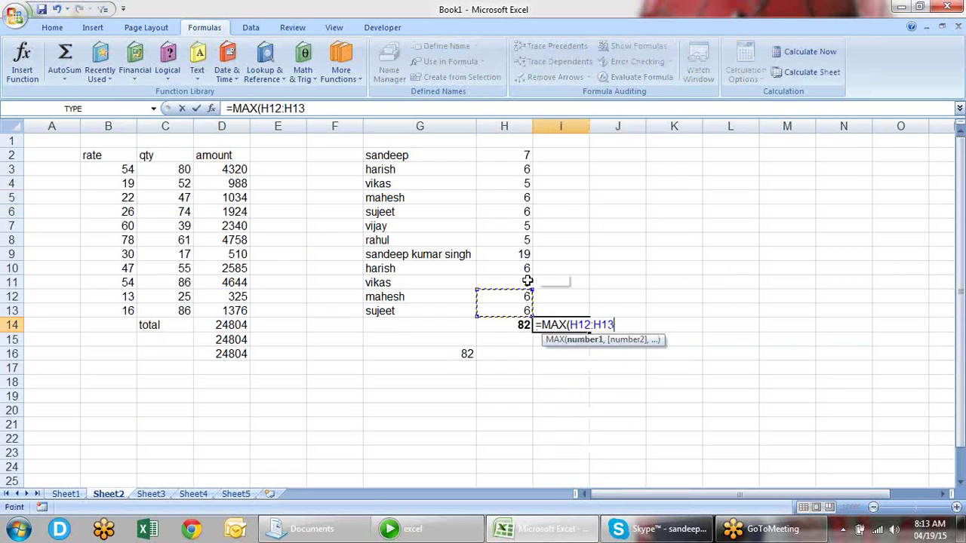
{"action": "type", "text": ")"}
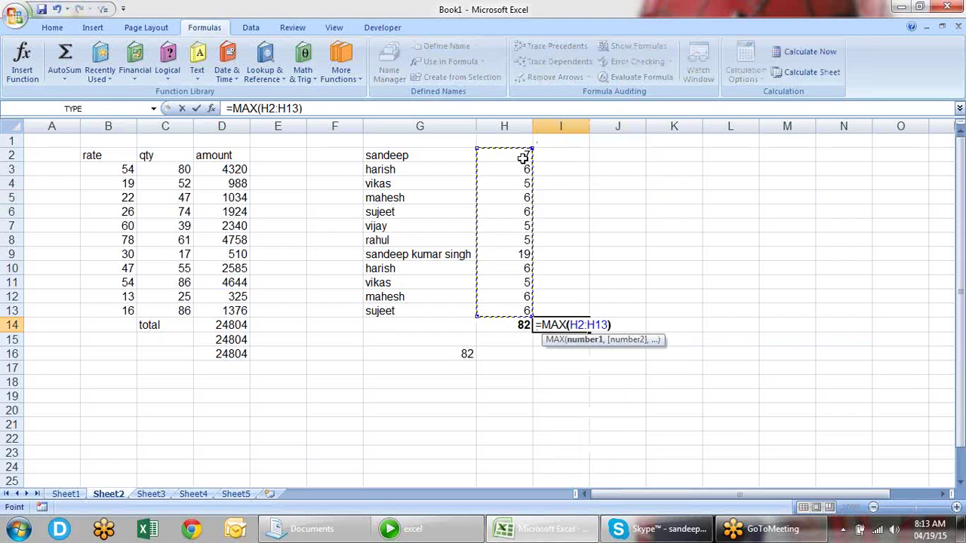
{"action": "key", "text": "Return"}
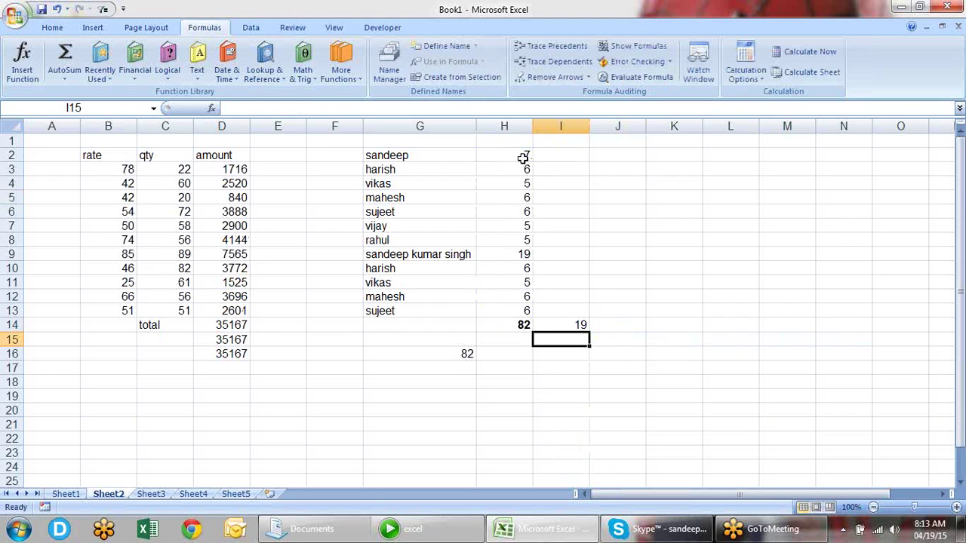
{"action": "key", "text": "Up"}
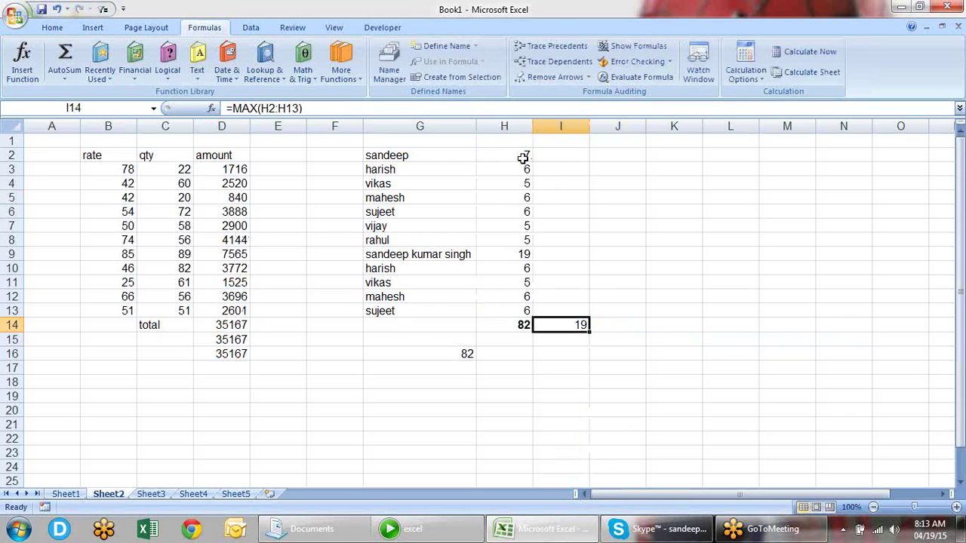
{"action": "key", "text": "Right"}
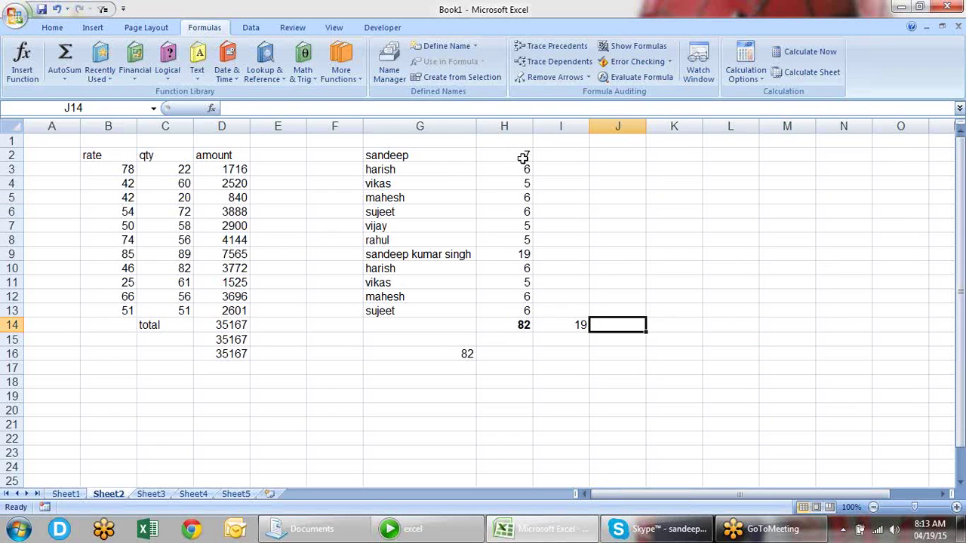
Enter =MATCH(I14,H2:H13,0) in J14 to get position 8 of the longest length
{"action": "type", "text": "=ind"}
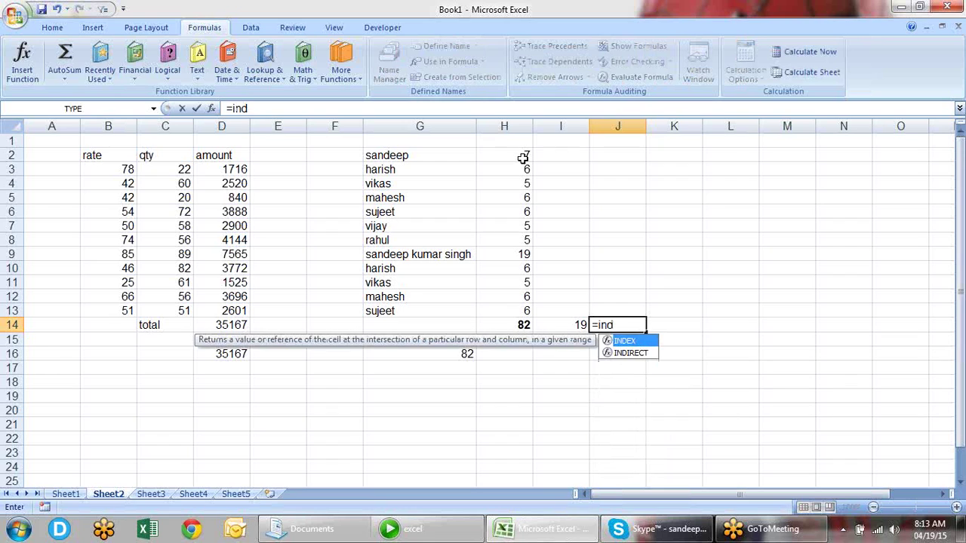
{"action": "key", "text": "Tab"}
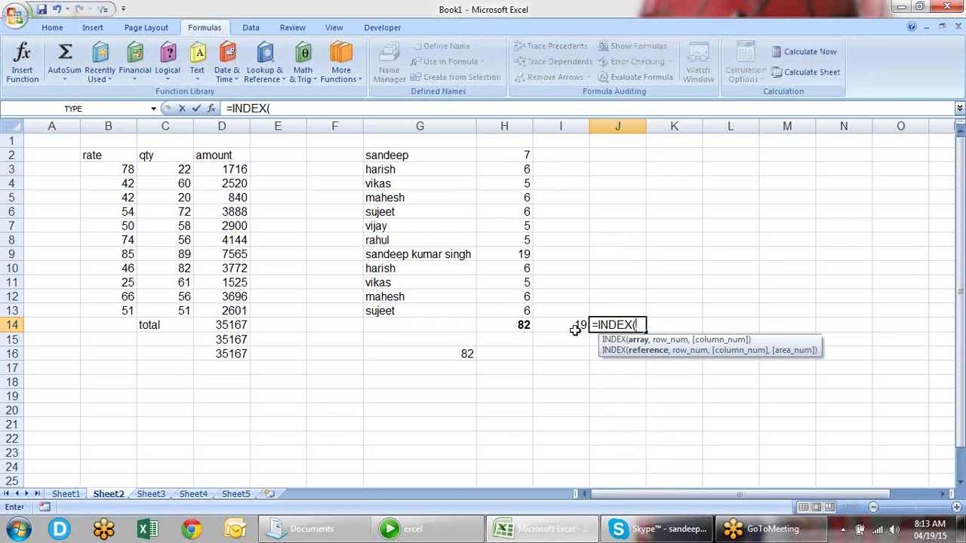
{"action": "key", "text": "BackSpace"}
{"action": "key", "text": "BackSpace"}
{"action": "key", "text": "BackSpace"}
{"action": "key", "text": "BackSpace"}
{"action": "key", "text": "BackSpace"}
{"action": "key", "text": "BackSpace"}
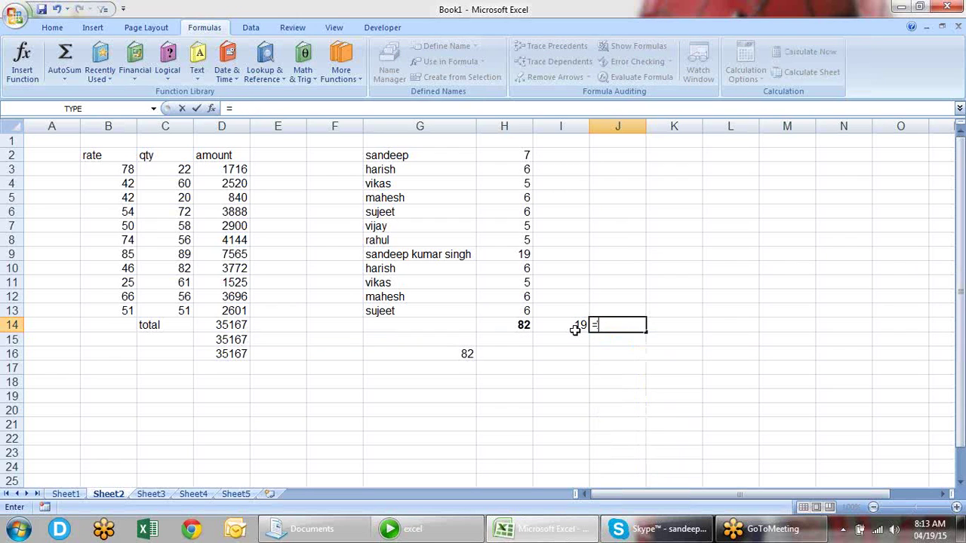
{"action": "type", "text": "mat"}
{"action": "key", "text": "Tab"}
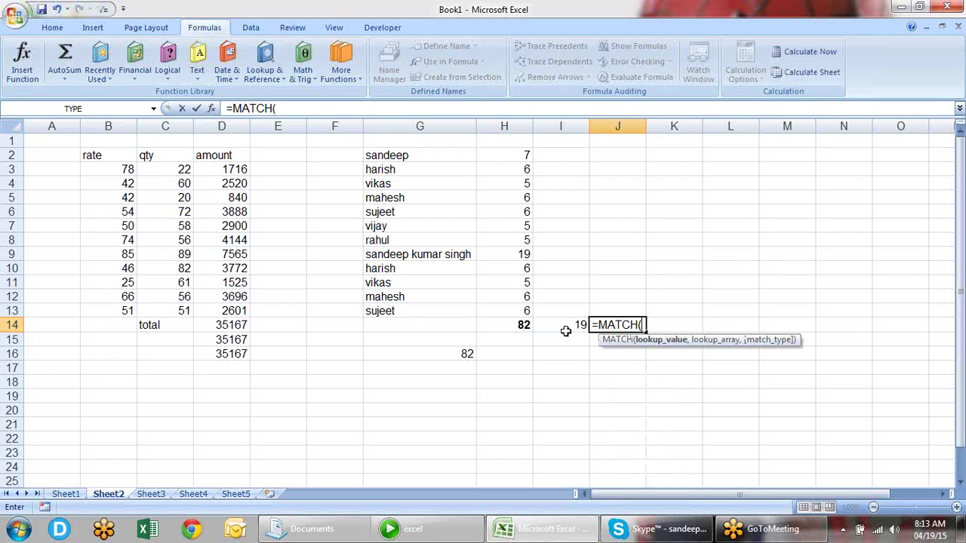
{"action": "left_click", "coordinate": [566, 324]}
{"action": "type", "text": ","}
{"action": "left_click_drag", "start_coordinate": [527, 312], "coordinate": [527, 155]}
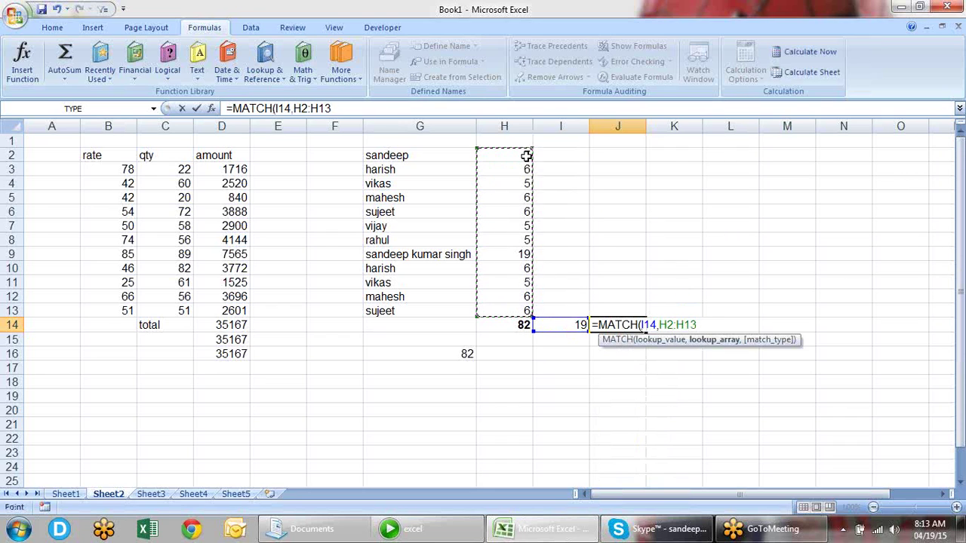
{"action": "type", "text": ","}
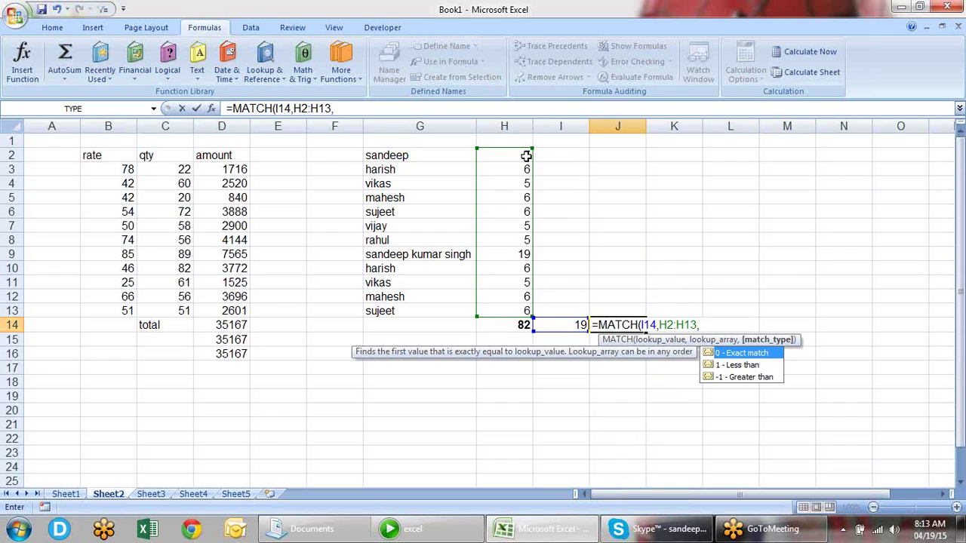
{"action": "type", "text": "0)"}
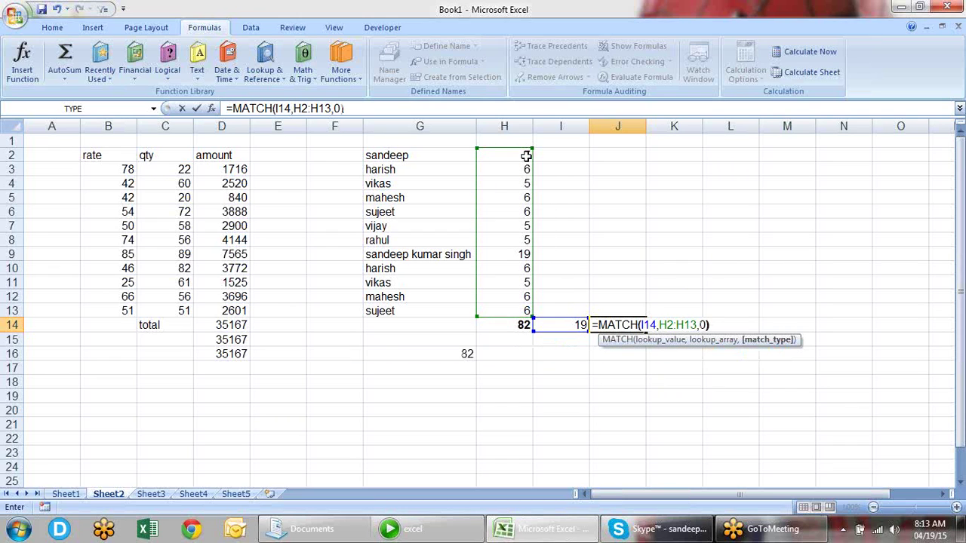
{"action": "key", "text": "Return"}
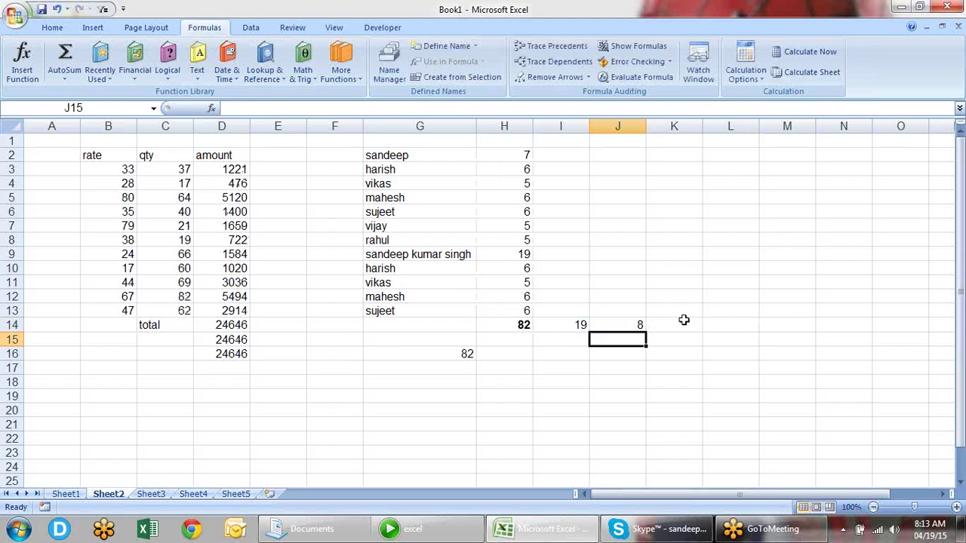
{"action": "left_click", "coordinate": [685, 320]}
Enter =INDEX(G2:G13,J14) in K14 to return the longest name
{"action": "type", "text": "=ind"}
{"action": "key", "text": "Tab"}
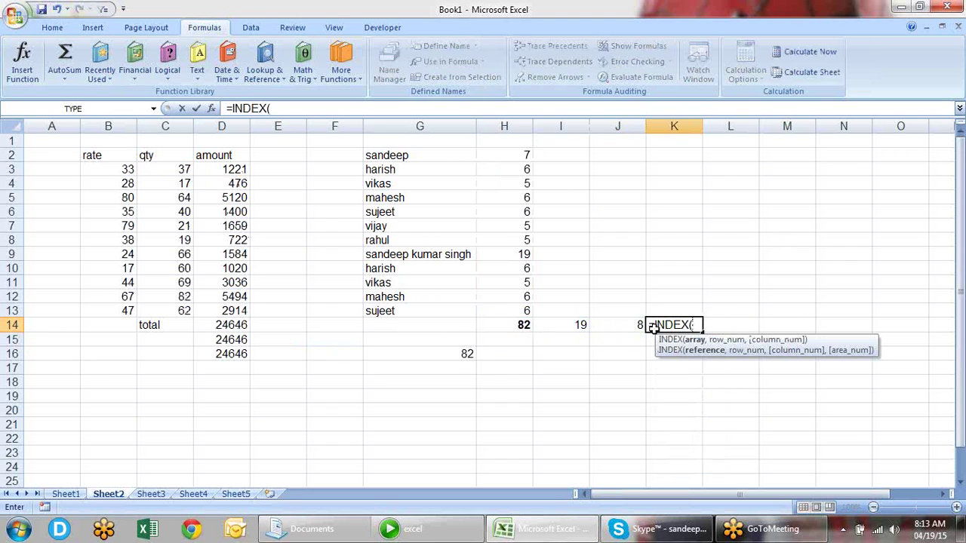
{"action": "left_click_drag", "start_coordinate": [389, 156], "coordinate": [371, 310]}
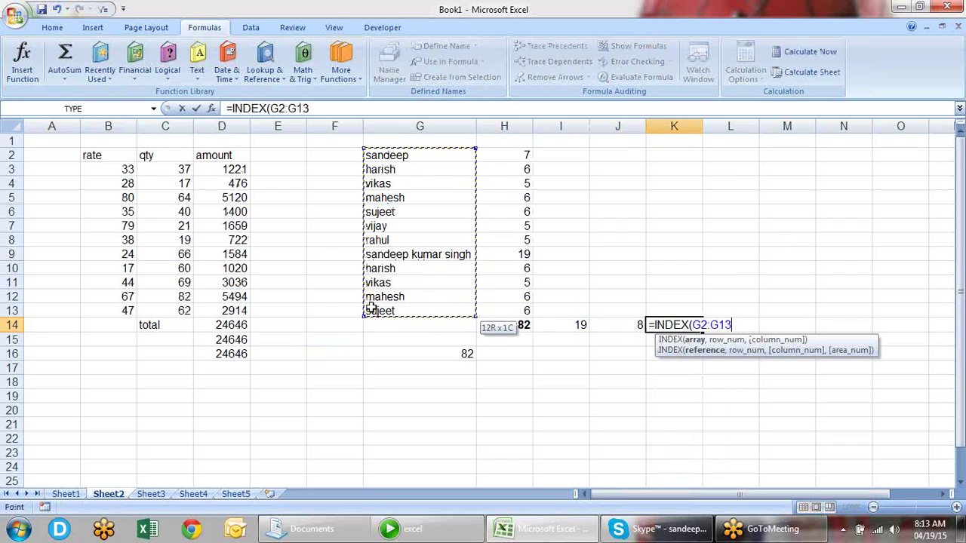
{"action": "type", "text": ","}
{"action": "left_click", "coordinate": [630, 326]}
{"action": "type", "text": ")"}
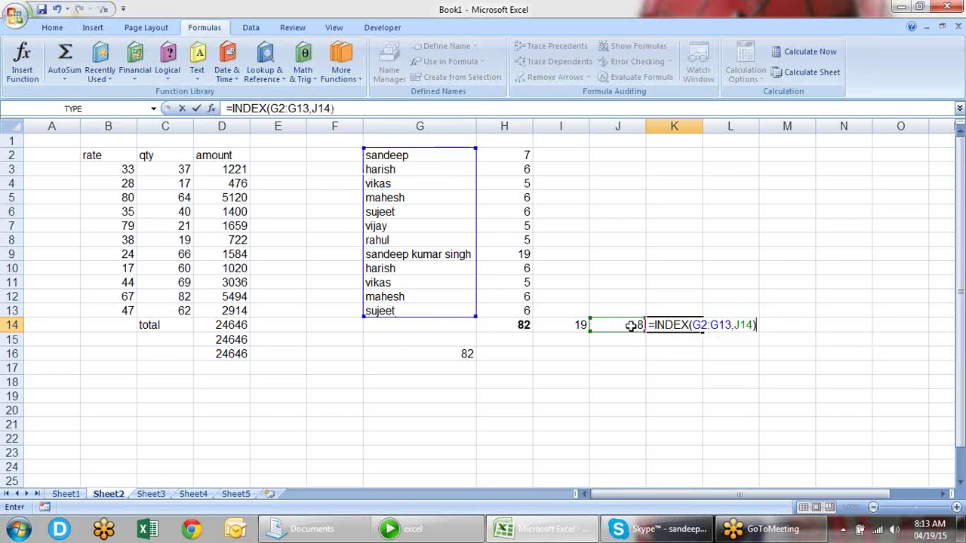
{"action": "key", "text": "Return"}
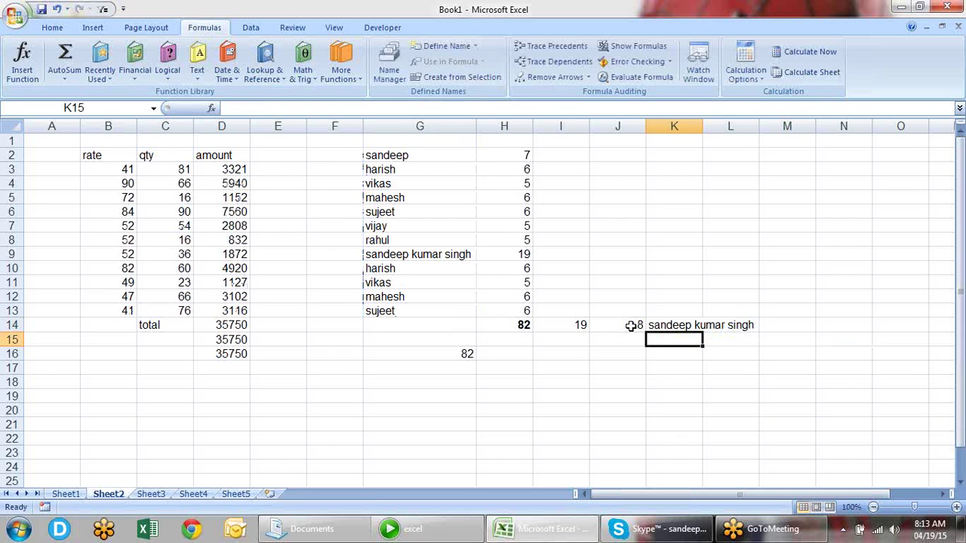
{"action": "left_click", "coordinate": [465, 257]}
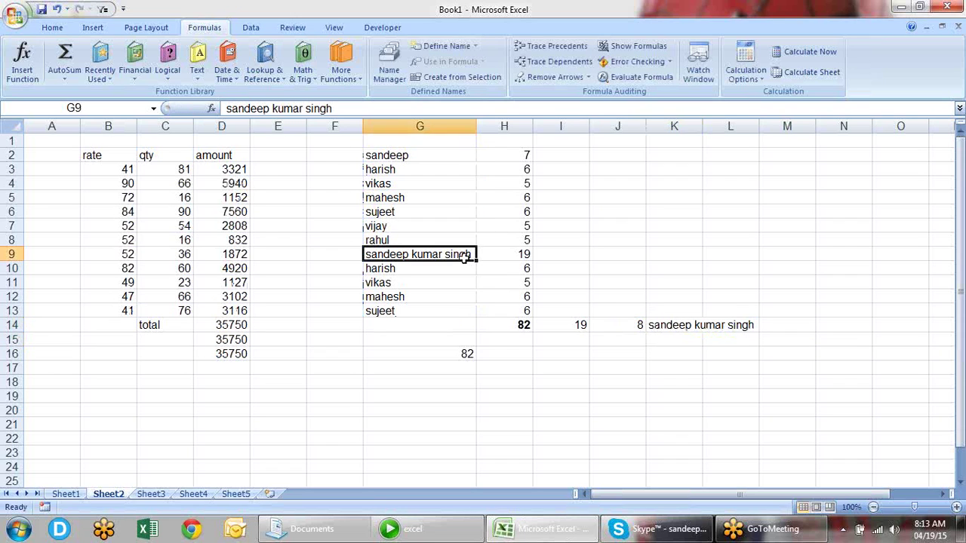
{"action": "type", "text": "sandeep"}
{"action": "key", "text": "Return"}
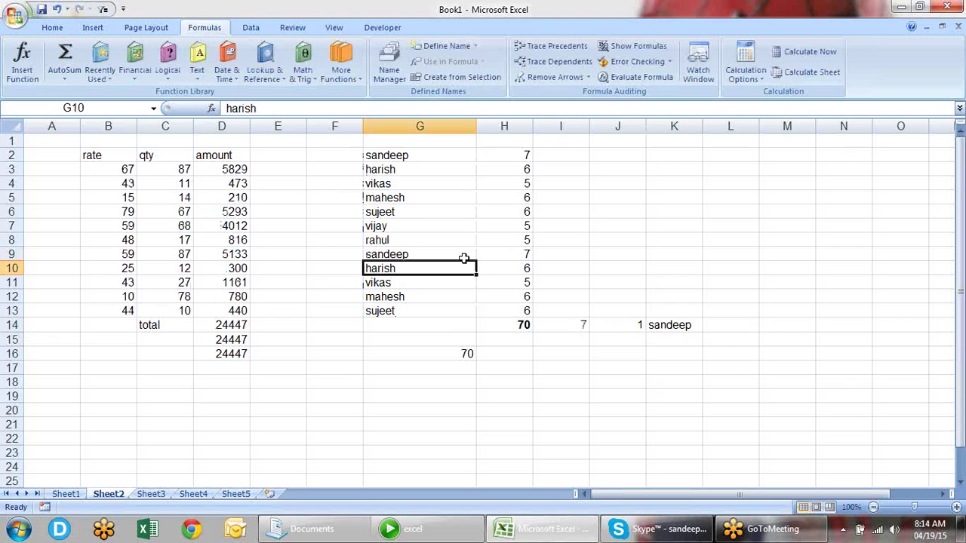
{"action": "double_click", "coordinate": [427, 212]}
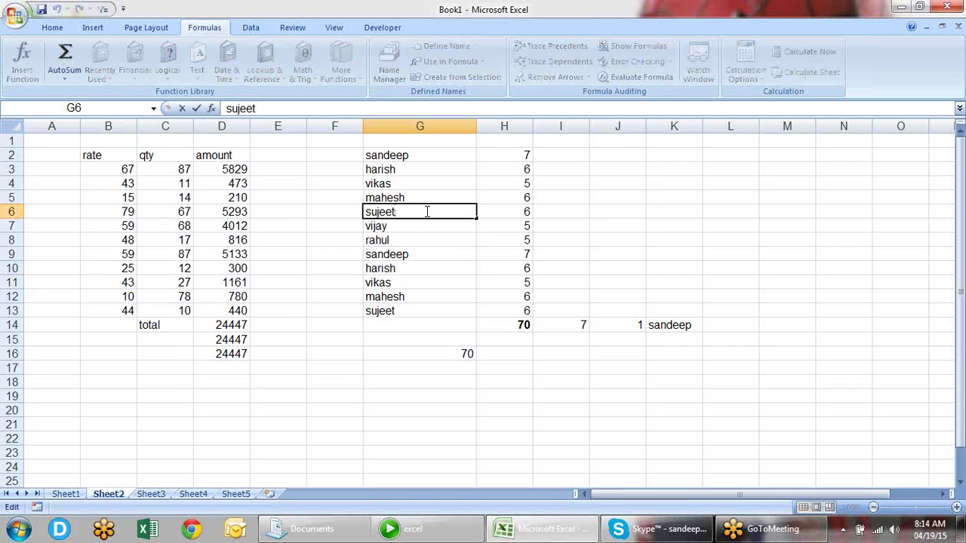
{"action": "key", "text": "Return"}
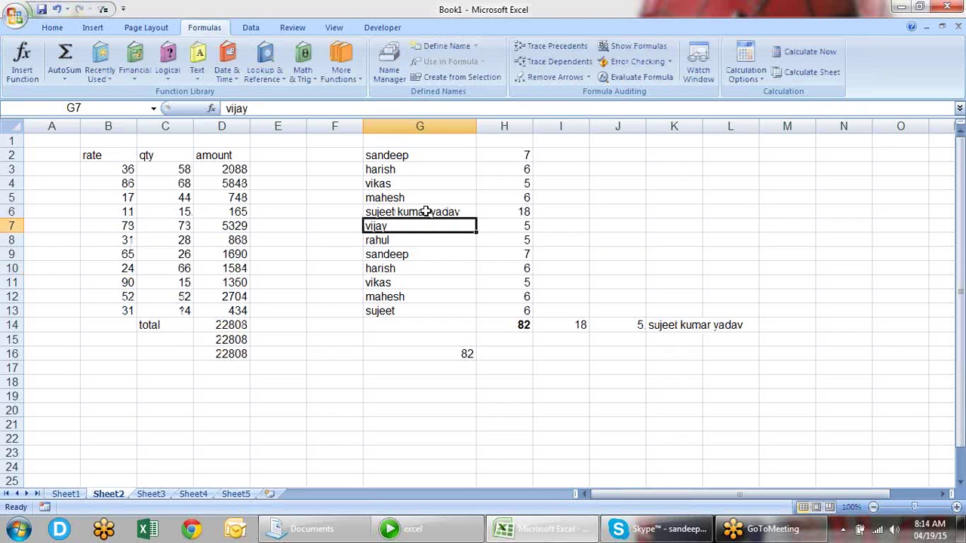
{"action": "left_click", "coordinate": [706, 325]}
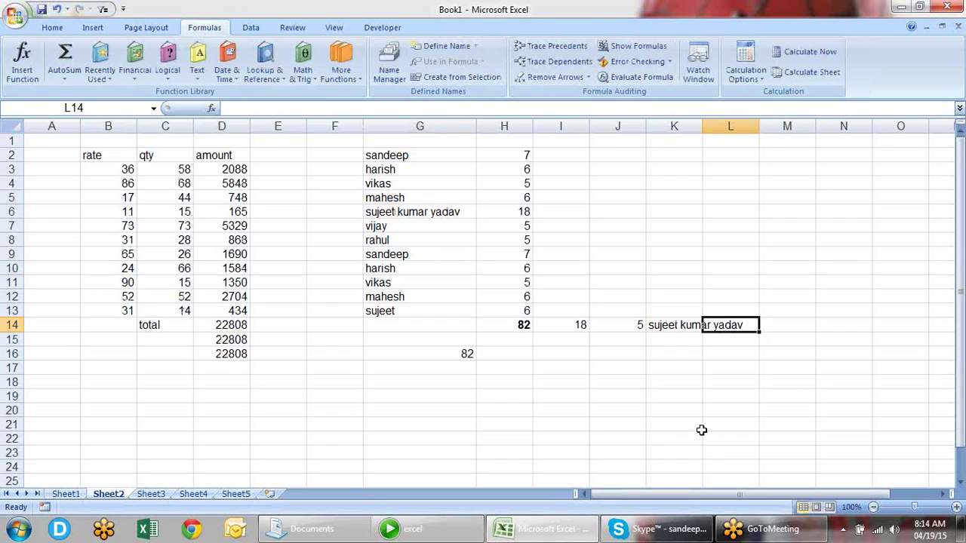
{"action": "left_click", "coordinate": [669, 327]}
{"action": "left_click", "coordinate": [638, 328]}
{"action": "left_click", "coordinate": [597, 328]}
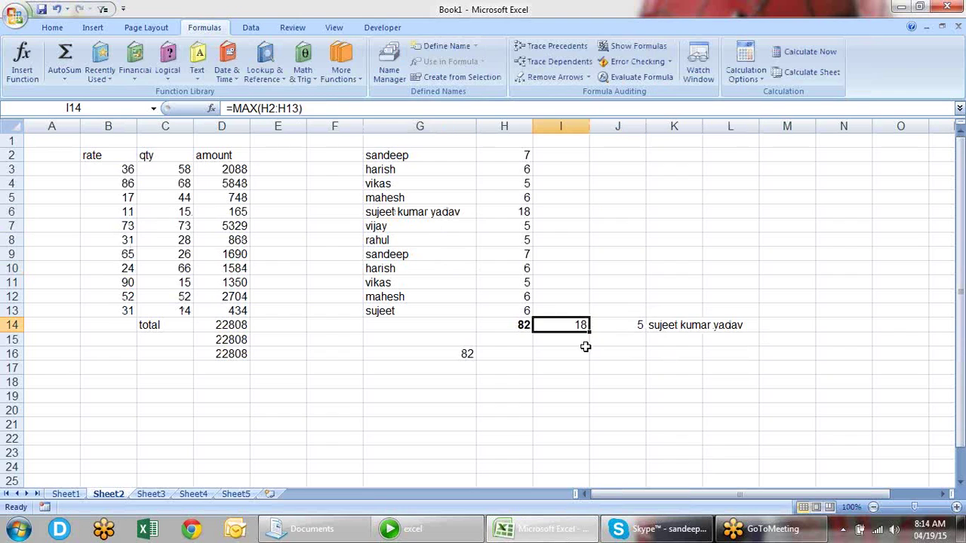
{"action": "left_click", "coordinate": [619, 329]}
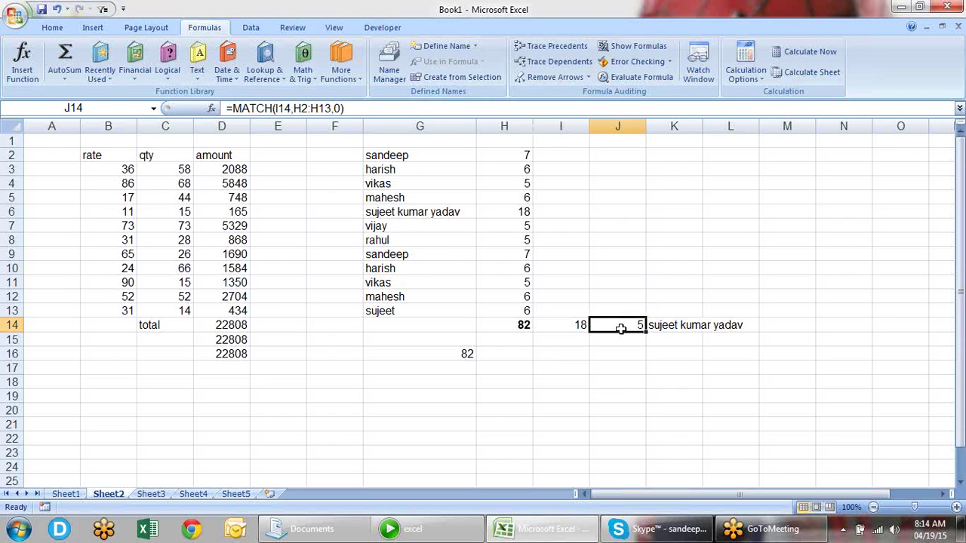
{"action": "left_click", "coordinate": [690, 323]}
{"action": "left_click", "coordinate": [522, 152]}
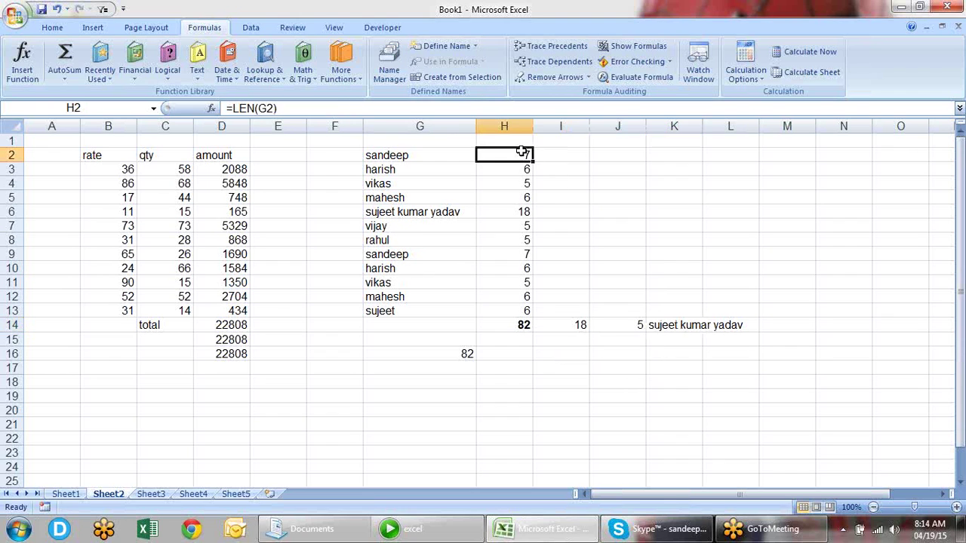
{"action": "left_click_drag", "start_coordinate": [522, 151], "coordinate": [524, 322]}
{"action": "left_click_drag", "start_coordinate": [524, 320], "coordinate": [525, 325]}
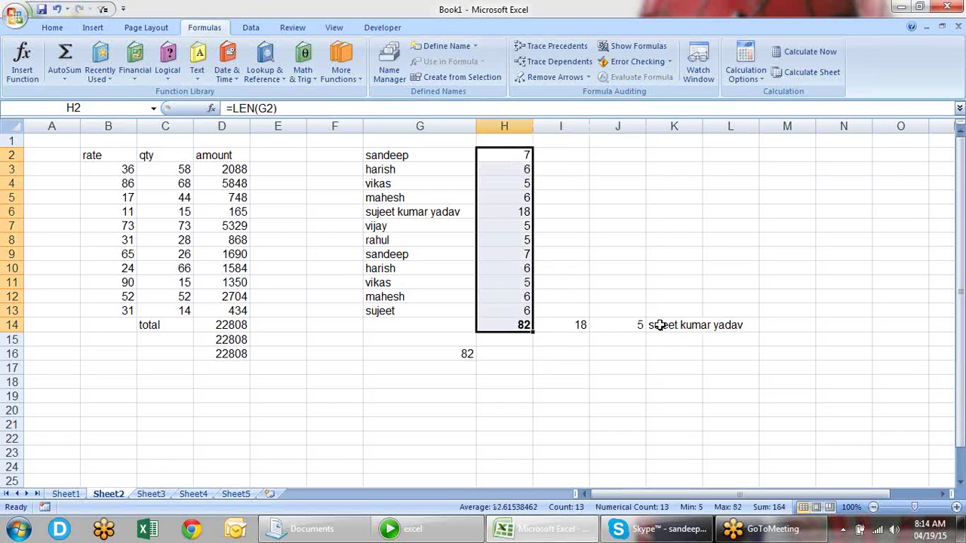
{"action": "left_click", "coordinate": [669, 329]}
{"action": "left_click", "coordinate": [615, 328]}
{"action": "left_click", "coordinate": [577, 330]}
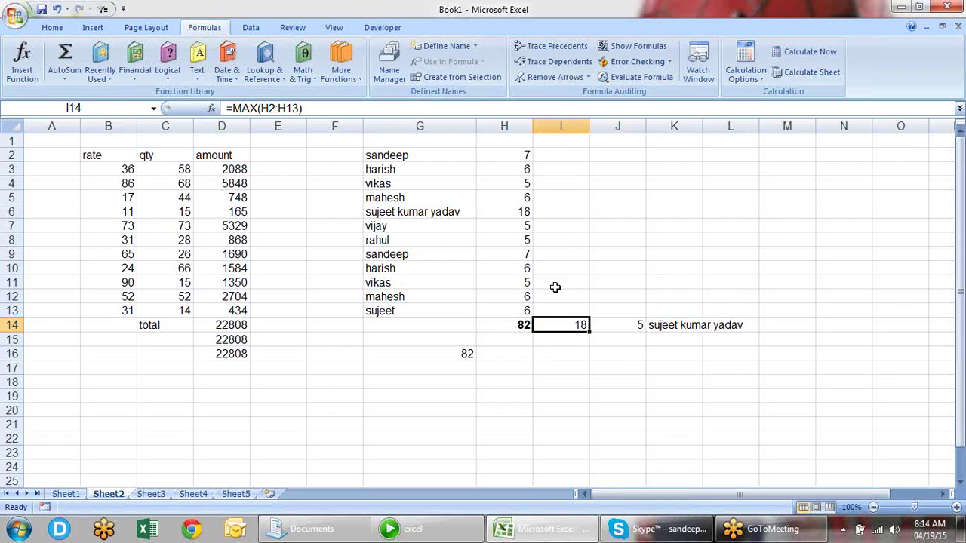
{"action": "left_click", "coordinate": [520, 324]}
{"action": "left_click_drag", "start_coordinate": [525, 160], "coordinate": [524, 311]}
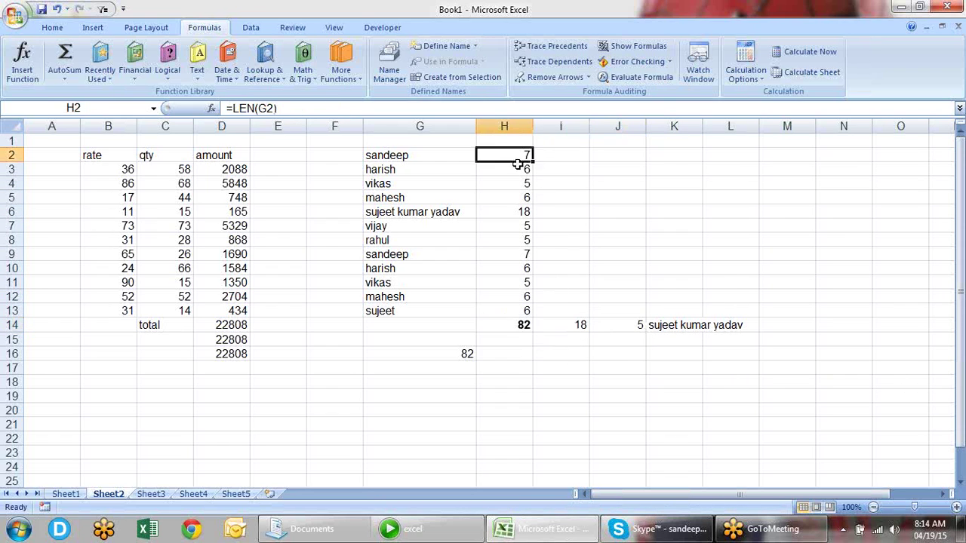
{"action": "left_click", "coordinate": [647, 332]}
{"action": "left_click", "coordinate": [637, 325]}
{"action": "left_click", "coordinate": [562, 328]}
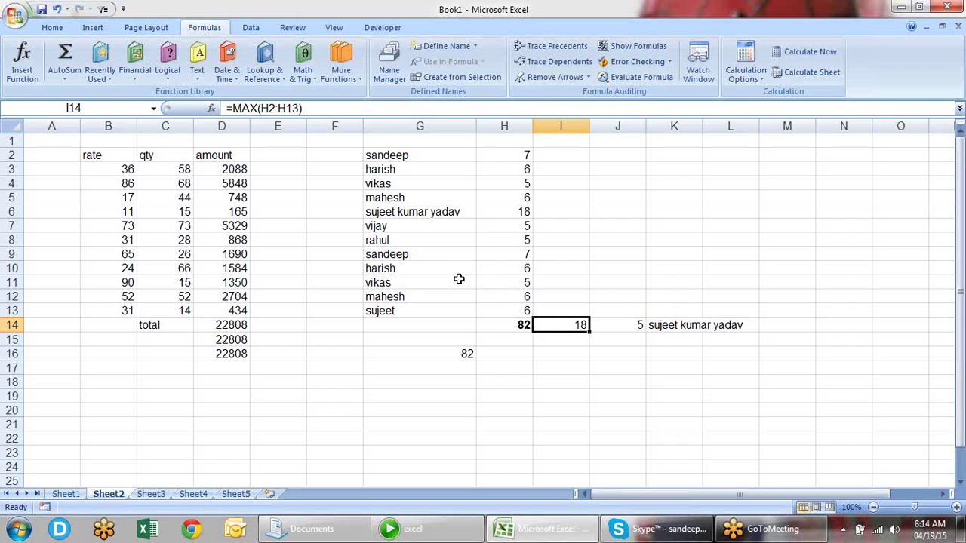
{"action": "left_click", "coordinate": [641, 324]}
{"action": "left_click", "coordinate": [690, 332]}
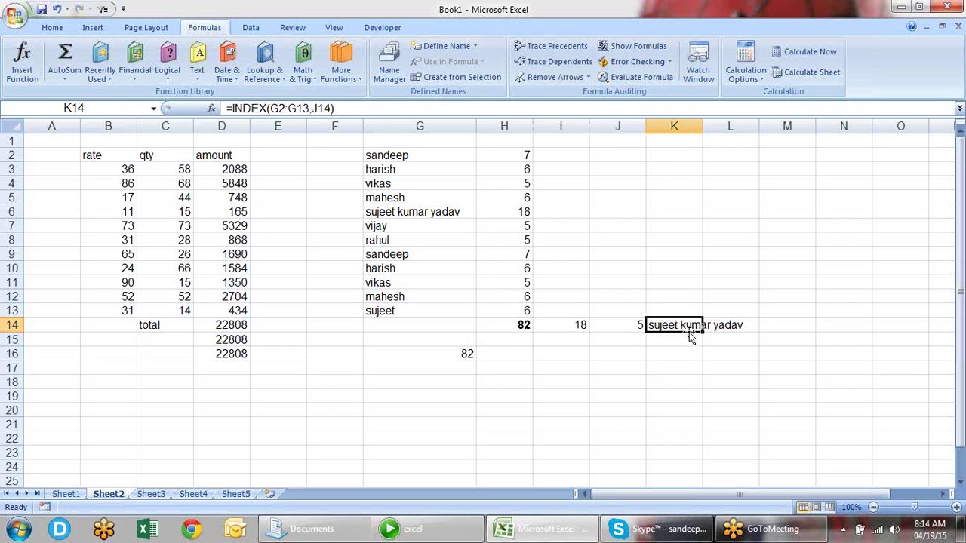
{"action": "left_click", "coordinate": [634, 327]}
{"action": "left_click", "coordinate": [566, 328]}
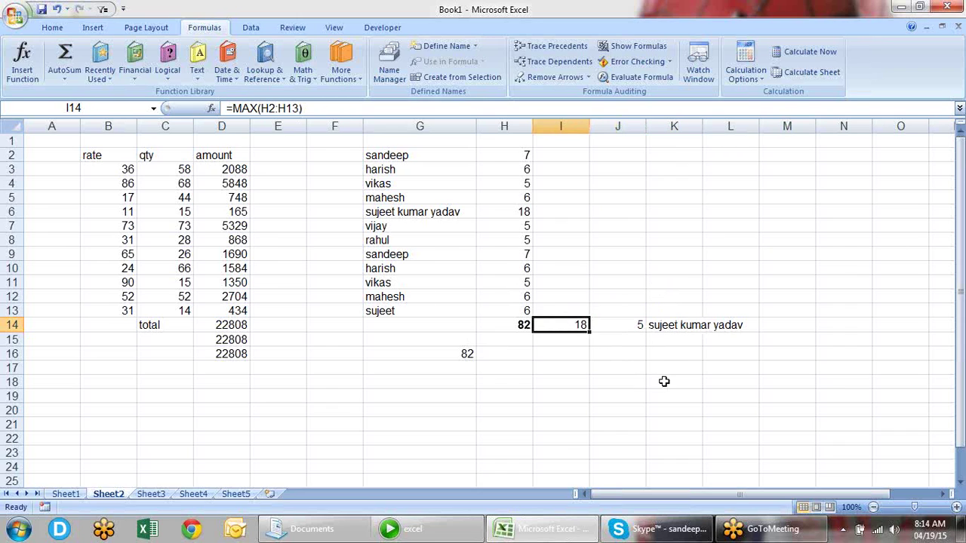
{"action": "key", "text": "F2"}
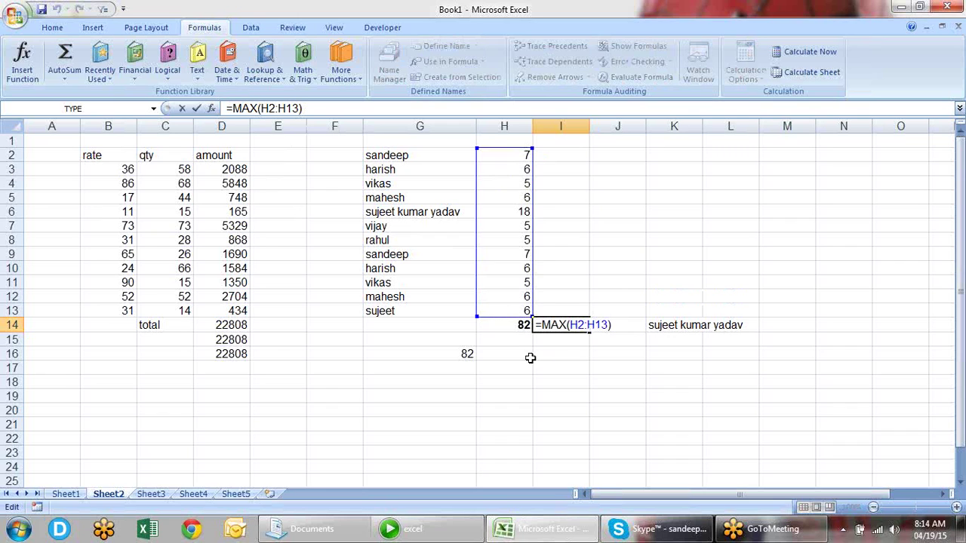
Enter the array formula =SUM(LEN(G2:G13)) in G16 to total the name lengths
{"action": "key", "text": "ctrl+Return"}
{"action": "left_click", "coordinate": [517, 325]}
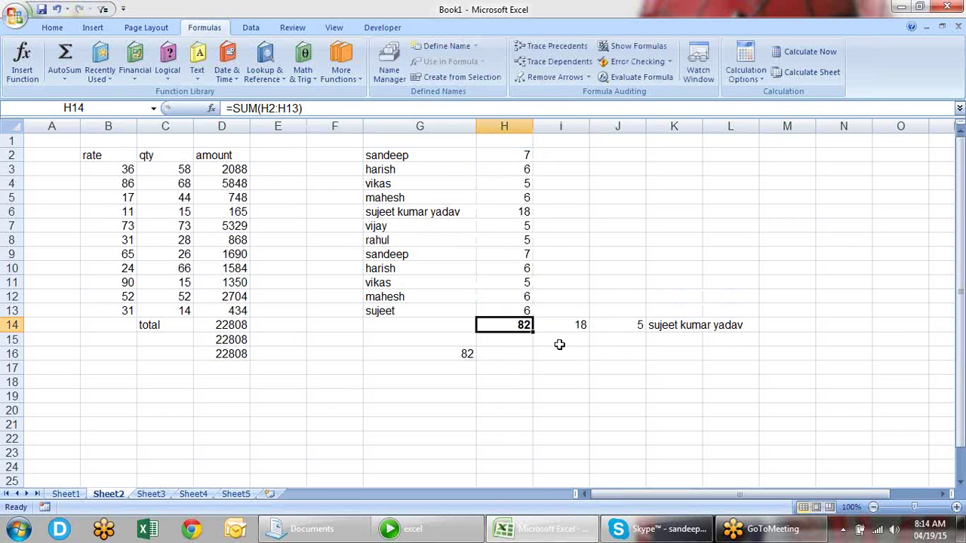
{"action": "key", "text": "F2"}
{"action": "key", "text": "Escape"}
{"action": "left_click", "coordinate": [467, 355]}
{"action": "type", "text": "=SUM(LEN(G2:G13))"}
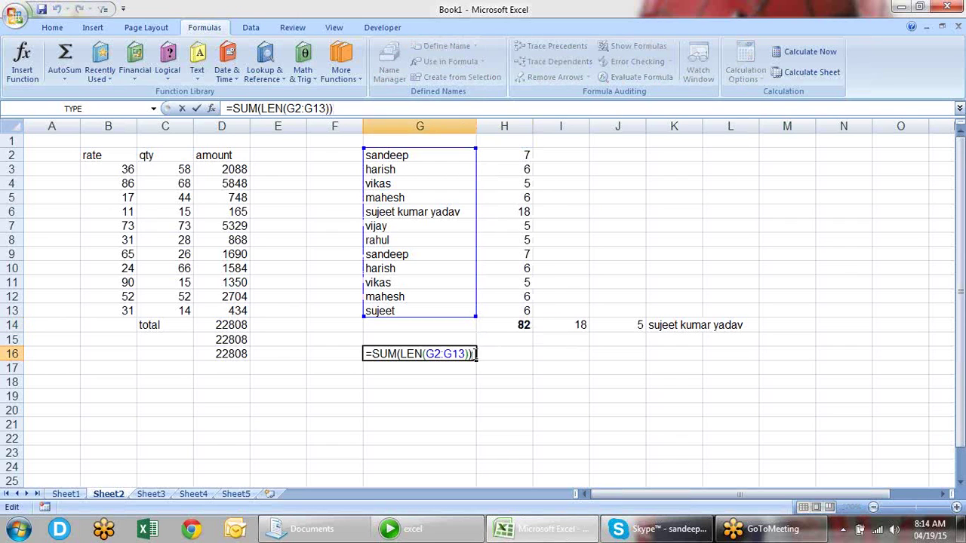
{"action": "left_click_drag", "start_coordinate": [470, 354], "coordinate": [400, 353]}
{"action": "key", "text": "ctrl+c"}
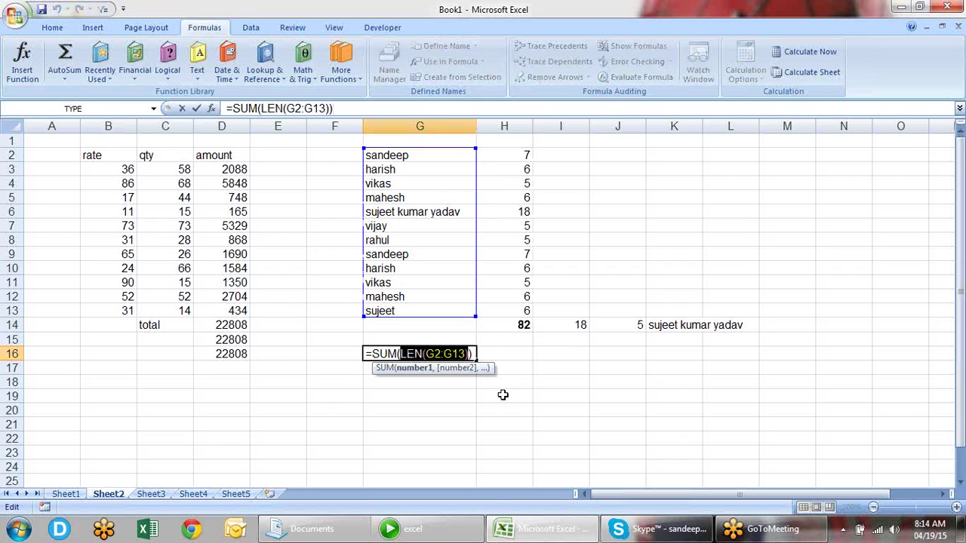
{"action": "key", "text": "ctrl+shift+Return"}
Rewrite I14 as the array formula {=MAX(LEN(G2:G13))}, still returning 18
{"action": "double_click", "coordinate": [568, 325]}
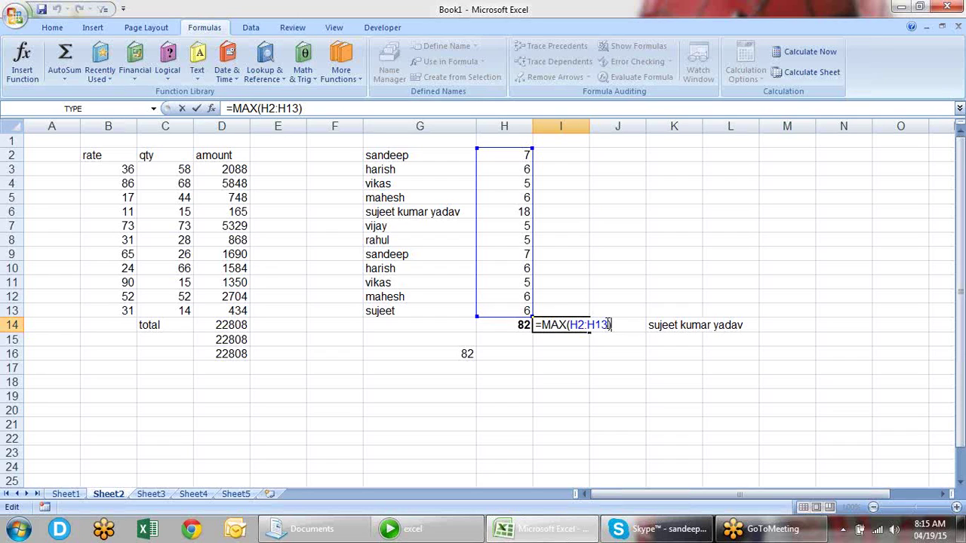
{"action": "mouse_move", "coordinate": [596, 324]}
{"action": "left_mouse_down"}
{"action": "mouse_move", "coordinate": [570, 324]}
{"action": "mouse_move", "coordinate": [603, 345]}
{"action": "left_mouse_up"}
{"action": "left_click", "coordinate": [571, 325]}
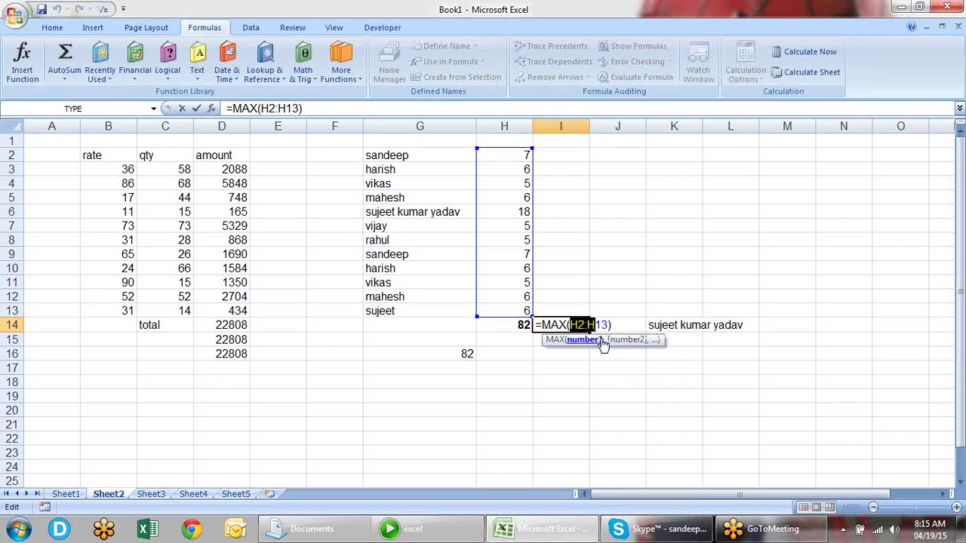
{"action": "key", "text": "ctrl+v"}
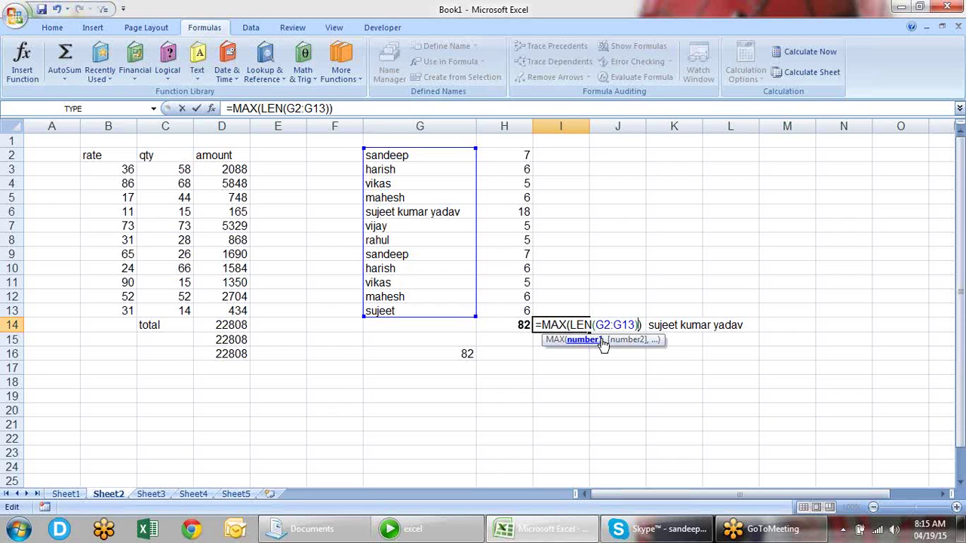
{"action": "key", "text": "ctrl+shift+Return"}
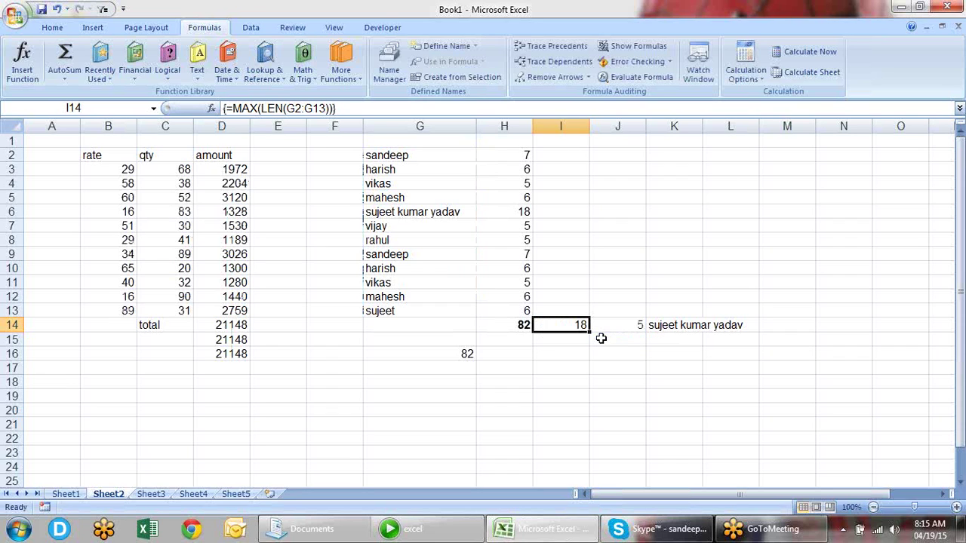
Replace H2:H13 in J14's MATCH with LEN(G2:G13) and reopen it to fix #VALUE!
{"action": "key", "text": "Up"}
{"action": "key", "text": "Down"}
{"action": "key", "text": "Right"}
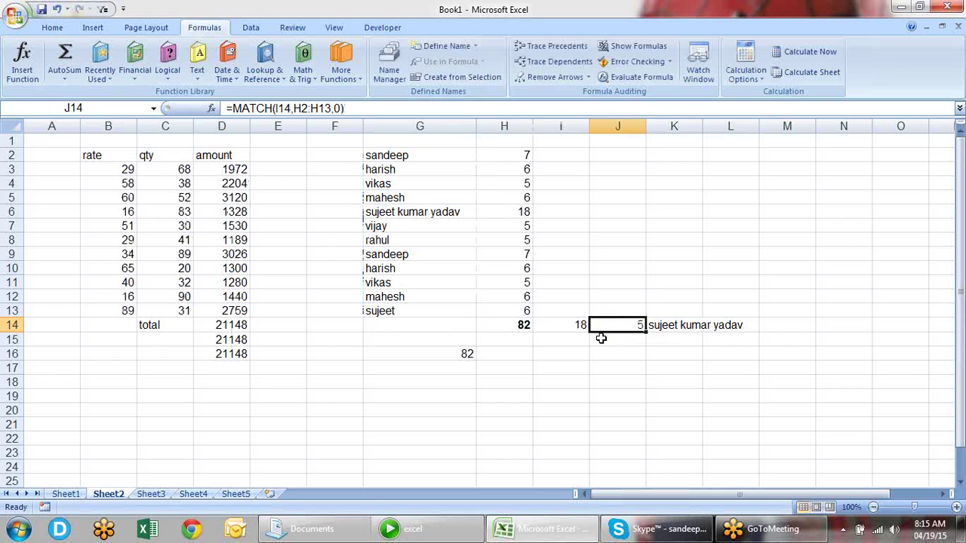
{"action": "key", "text": "F2"}
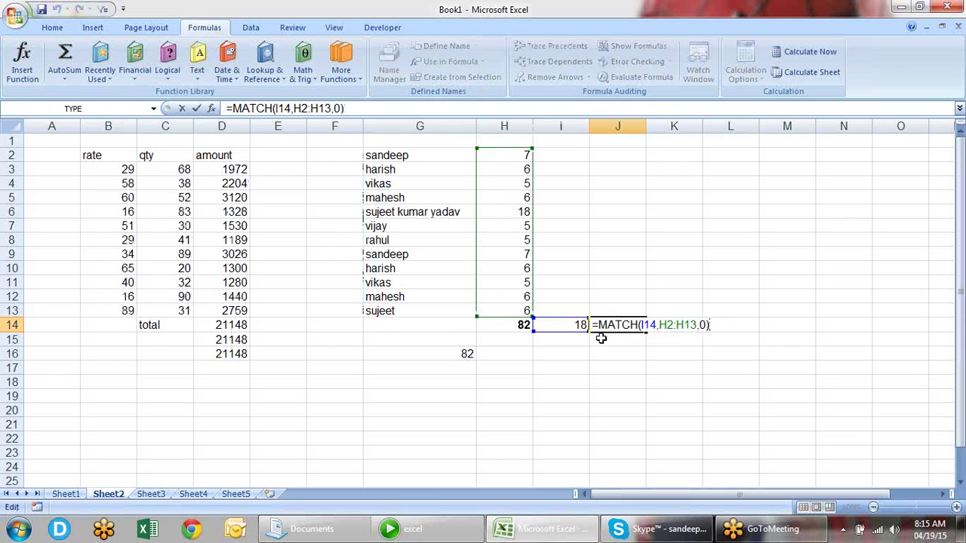
{"action": "left_click", "coordinate": [691, 324]}
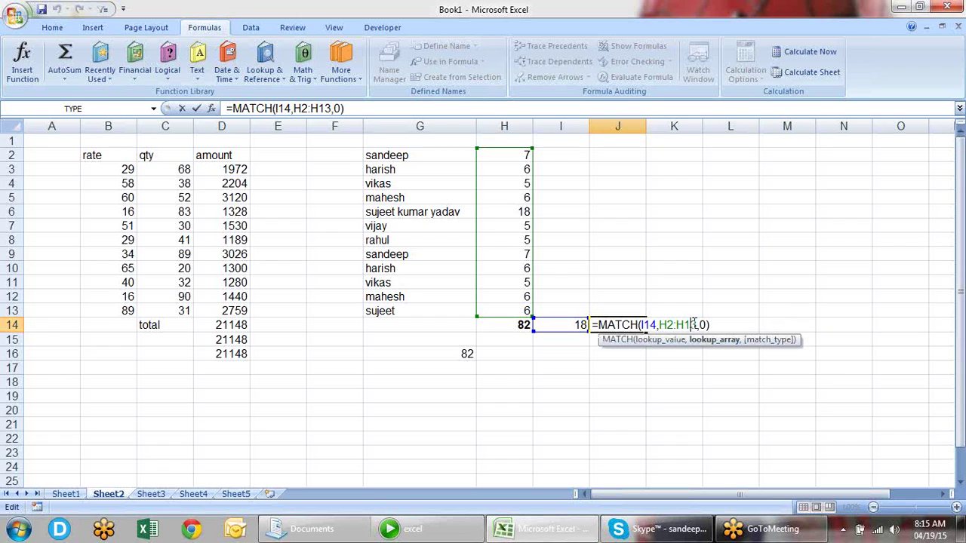
{"action": "left_click_drag", "start_coordinate": [696, 324], "coordinate": [661, 325]}
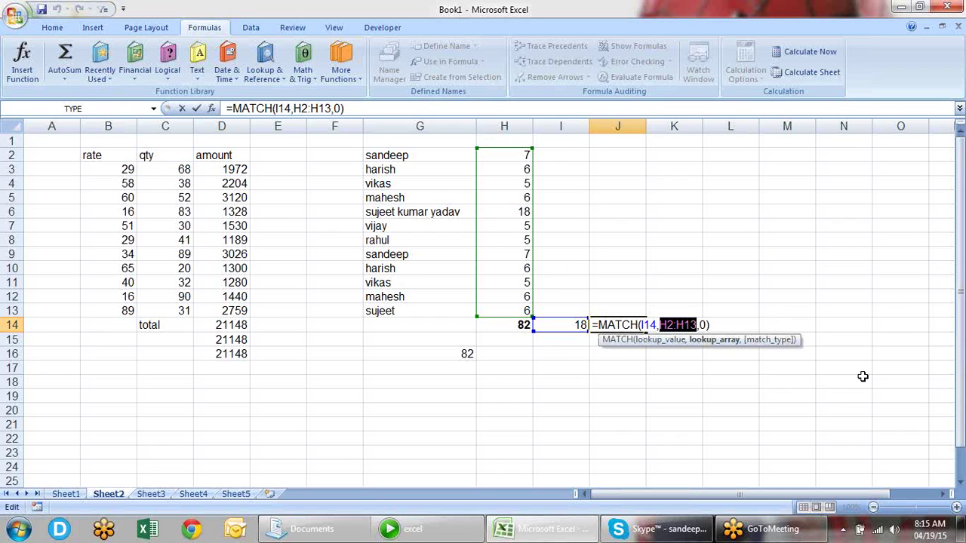
{"action": "type", "text": "LEN(G2:G13)"}
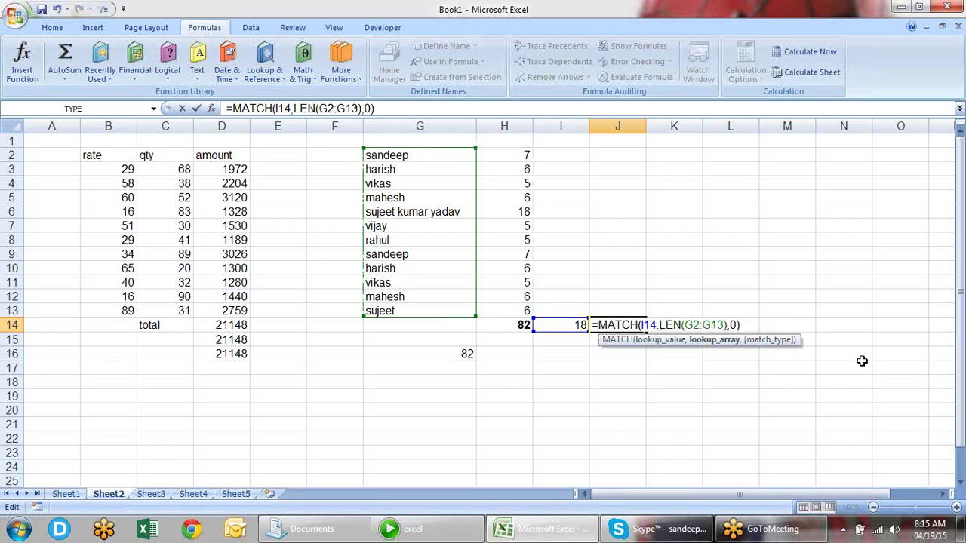
{"action": "key", "text": "Return"}
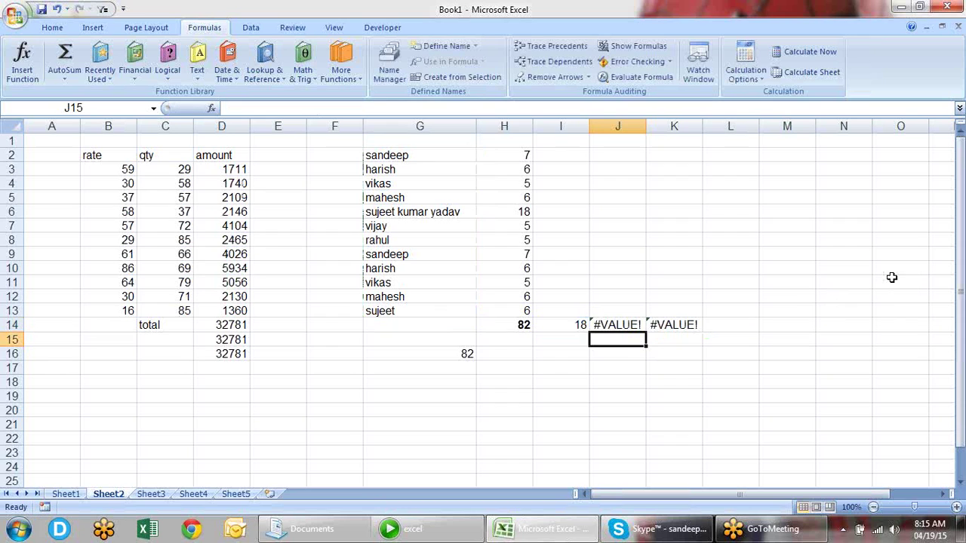
{"action": "left_click", "coordinate": [634, 325]}
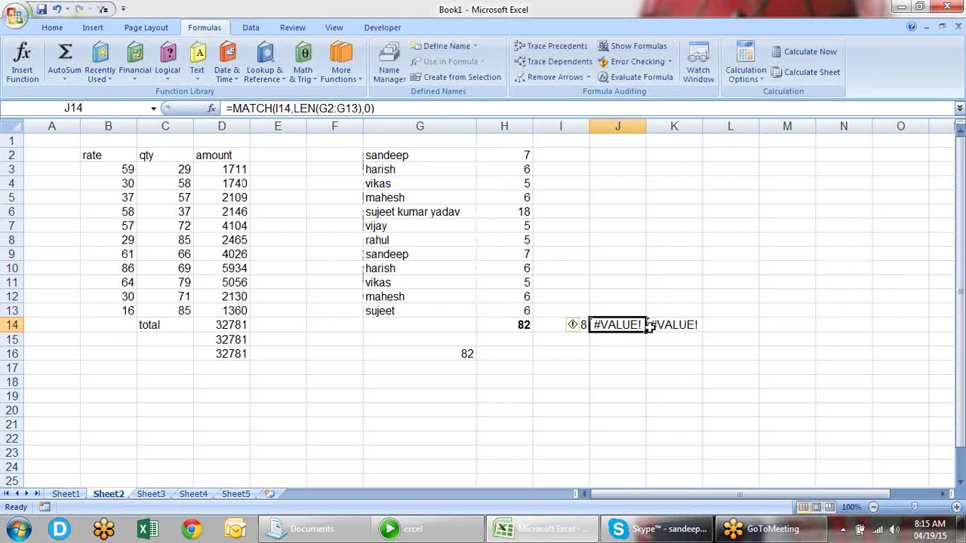
{"action": "key", "text": "F2"}
Commit J14 as the array formula {=MATCH(I14,LEN(G2:G13),0)}, returning 5
{"action": "key", "text": "ctrl+shift+Return"}
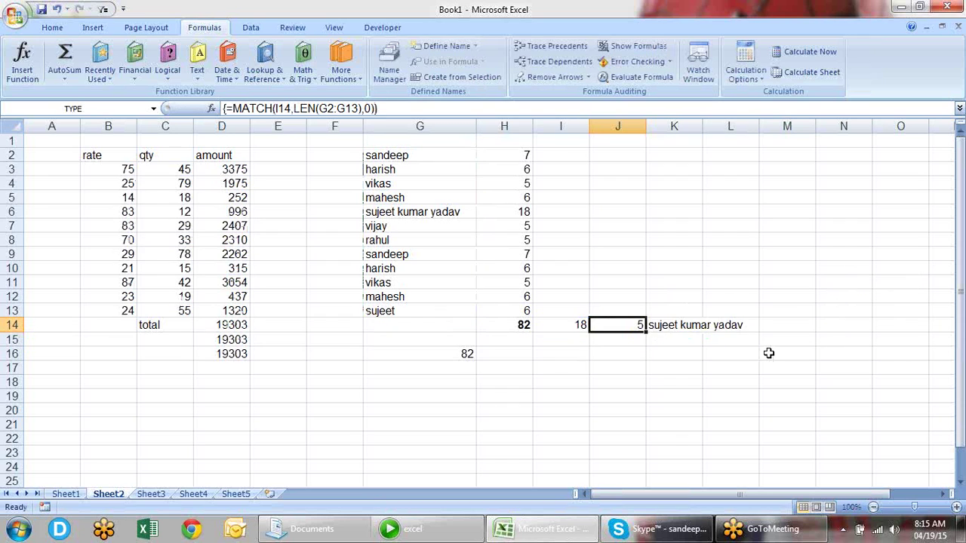
{"action": "left_click", "coordinate": [684, 340]}
{"action": "left_click", "coordinate": [630, 324]}
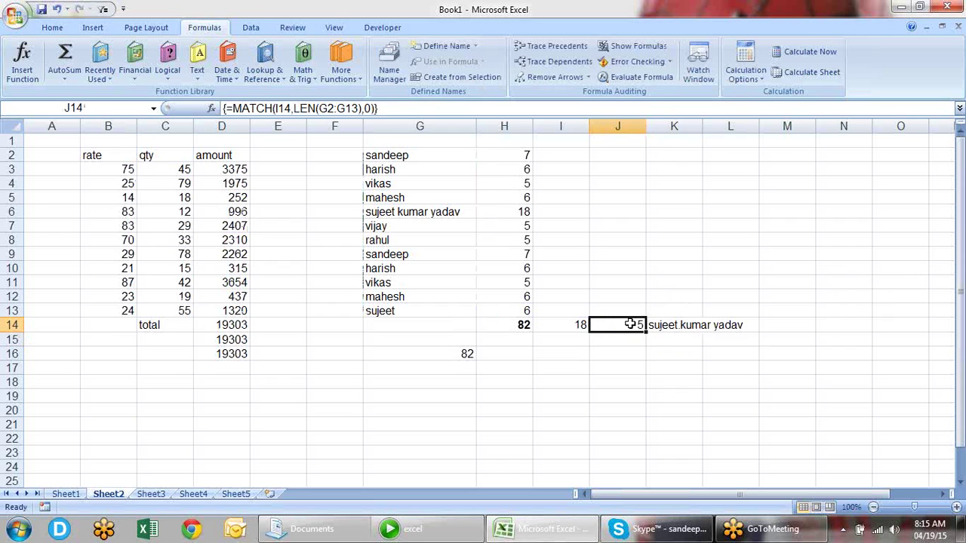
{"action": "left_click", "coordinate": [577, 325]}
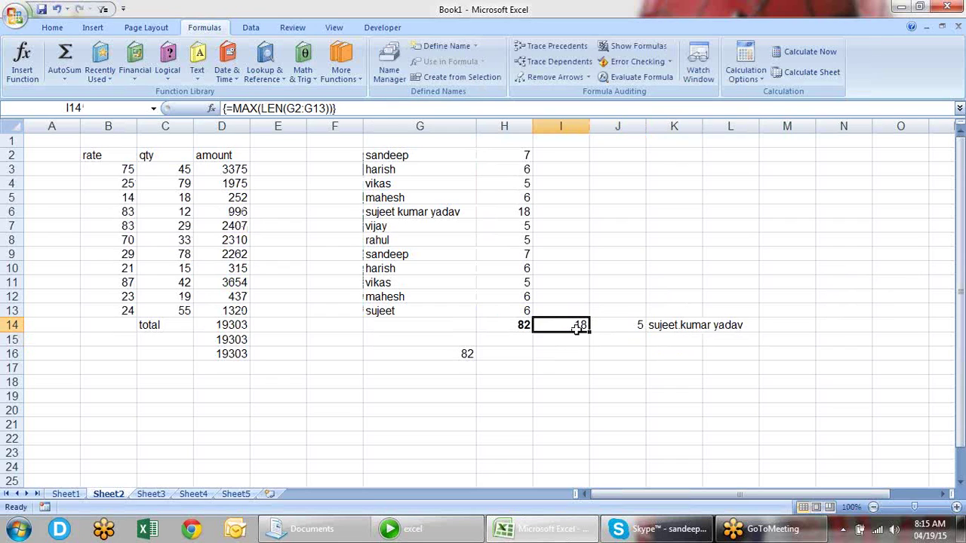
{"action": "left_click", "coordinate": [636, 326]}
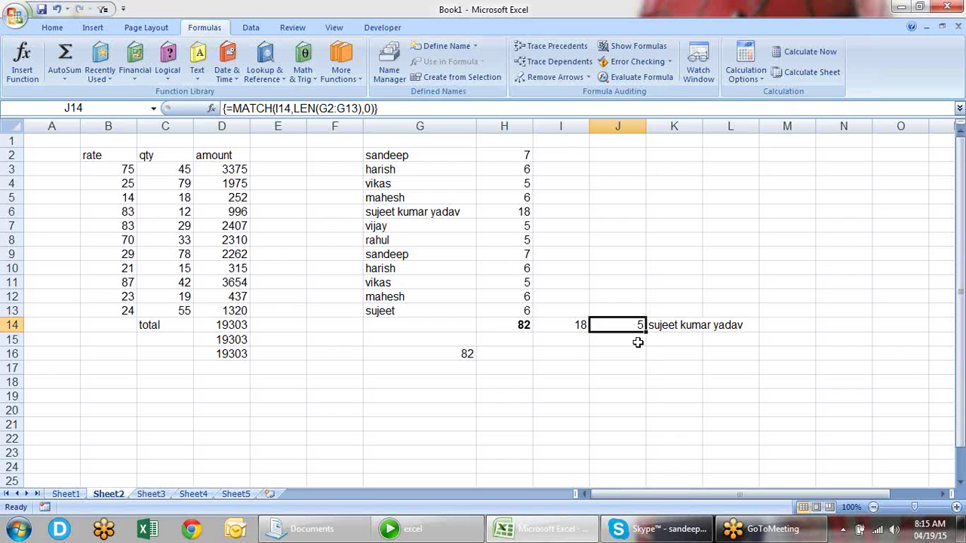
{"action": "key", "text": "F2"}
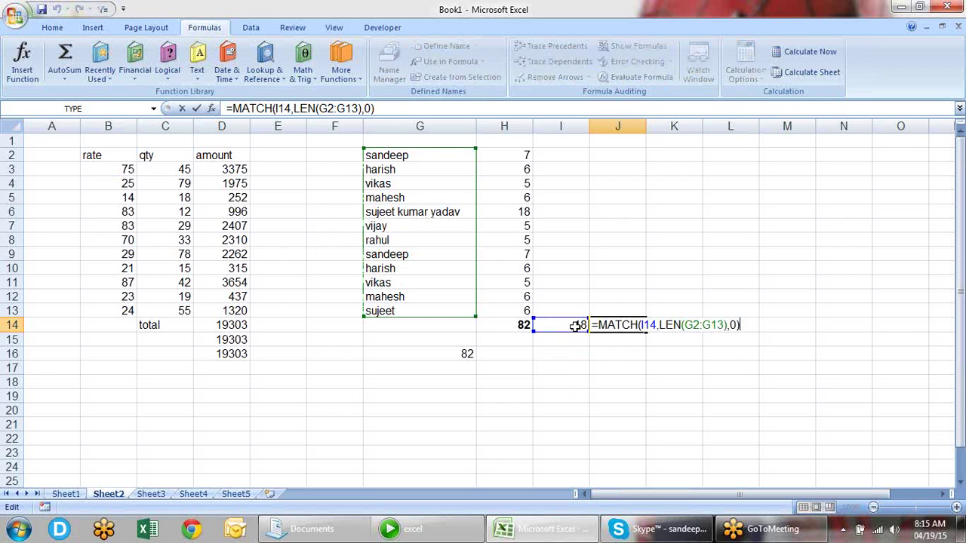
{"action": "key", "text": "Escape"}
Copy MAX(LEN(G2:G13)) from I14 and paste it over the I14 reference in J14's MATCH
{"action": "double_click", "coordinate": [576, 325]}
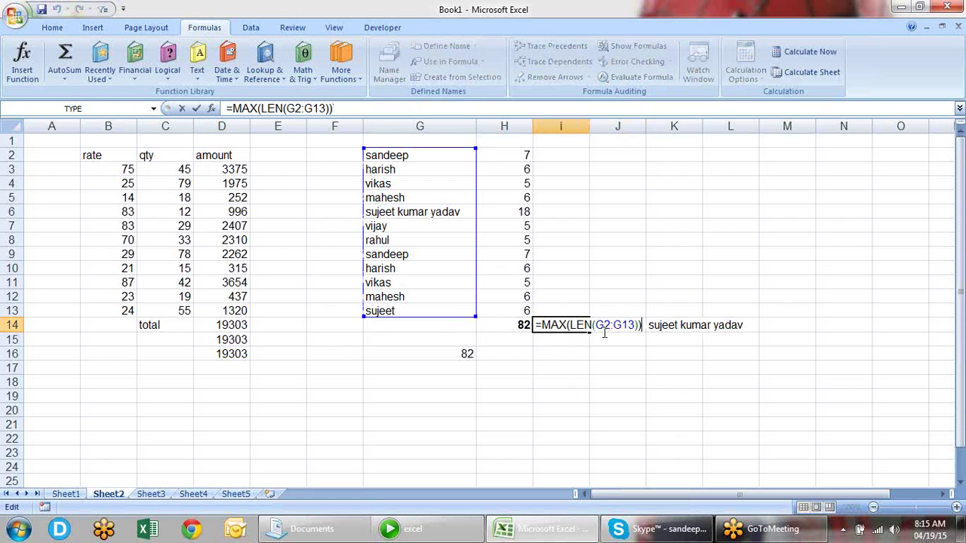
{"action": "left_click_drag", "start_coordinate": [642, 325], "coordinate": [539, 326]}
{"action": "key", "text": "ctrl+c"}
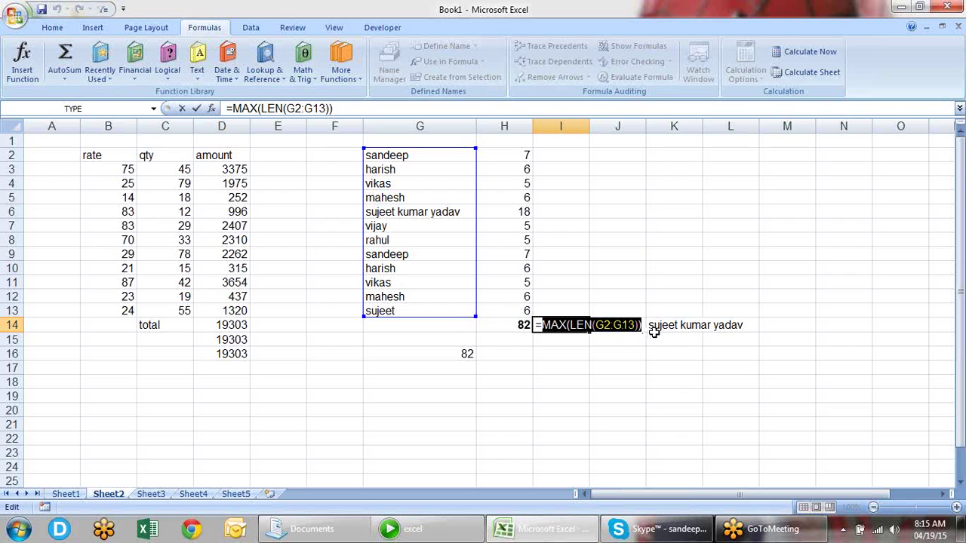
{"action": "key", "text": "ctrl+shift+Return"}
{"action": "double_click", "coordinate": [625, 326]}
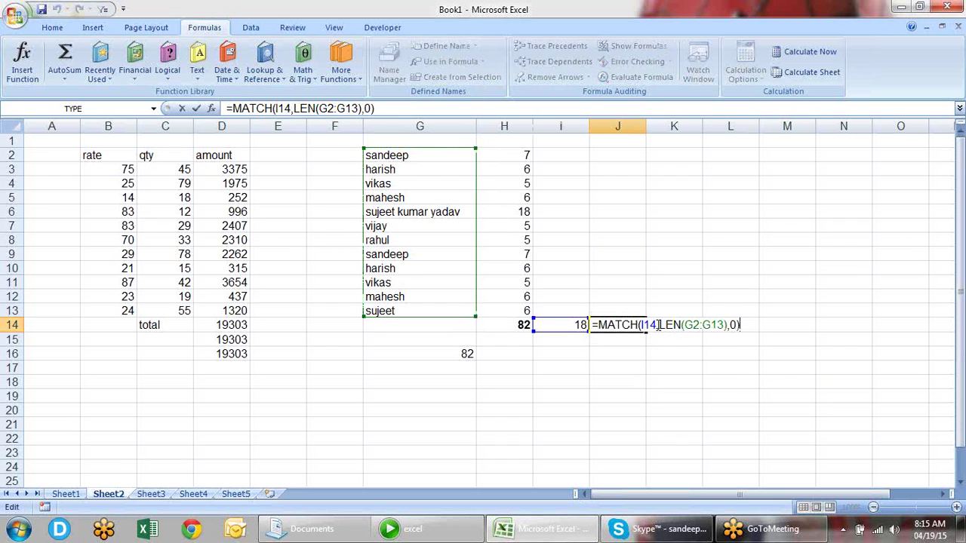
{"action": "left_click_drag", "start_coordinate": [658, 325], "coordinate": [642, 325]}
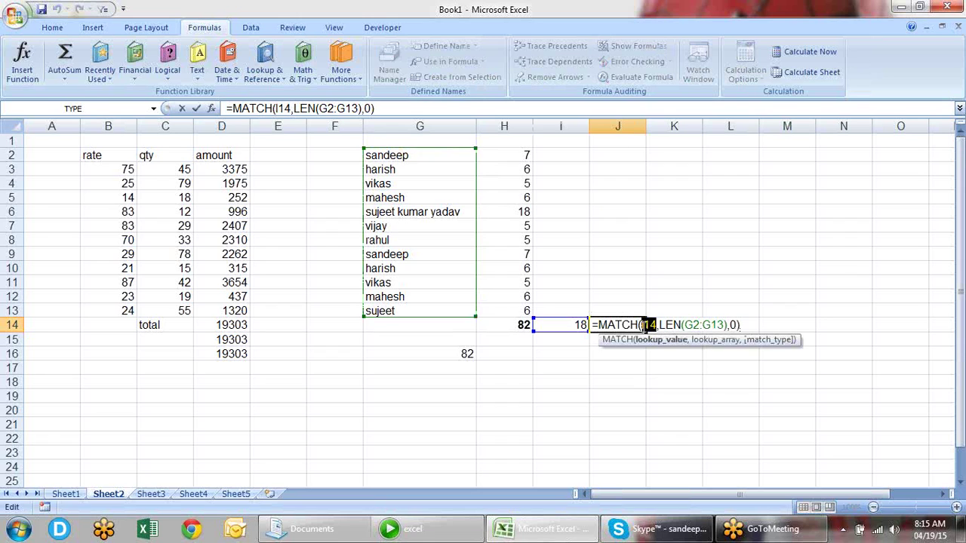
{"action": "key", "text": "ctrl+v"}
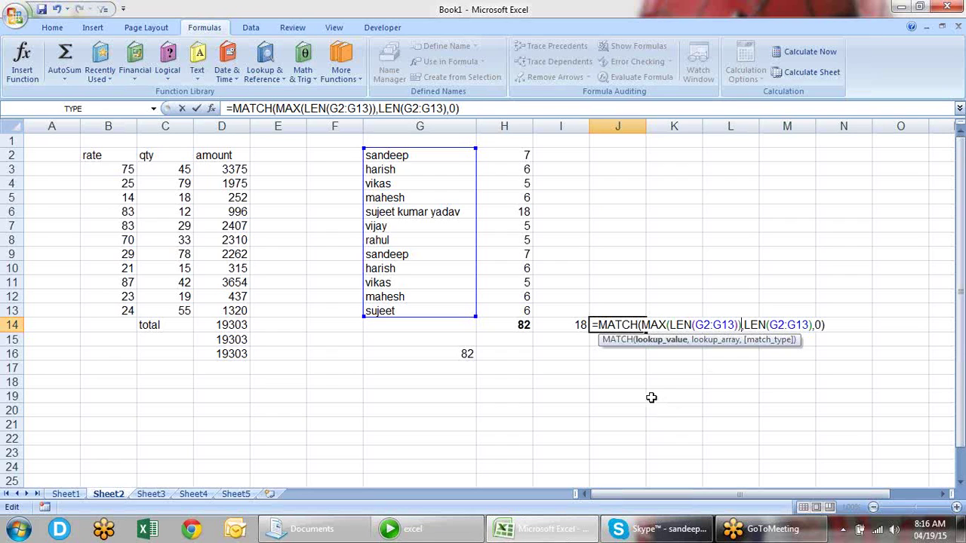
Nest J14's full MATCH expression into K14's INDEX in place of J14, as an array formula
{"action": "key", "text": "ctrl+Return"}
{"action": "left_click", "coordinate": [651, 329]}
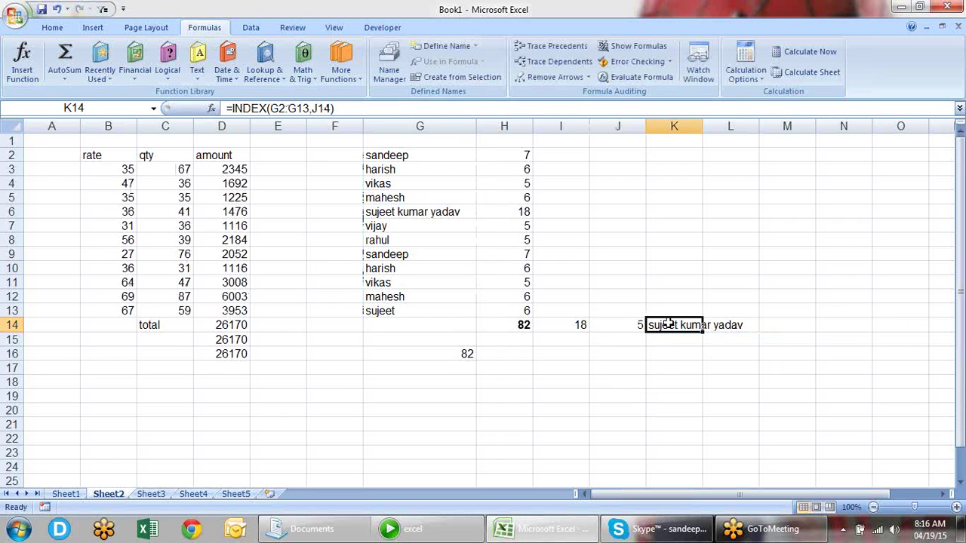
{"action": "left_click", "coordinate": [621, 331]}
{"action": "key", "text": "F2"}
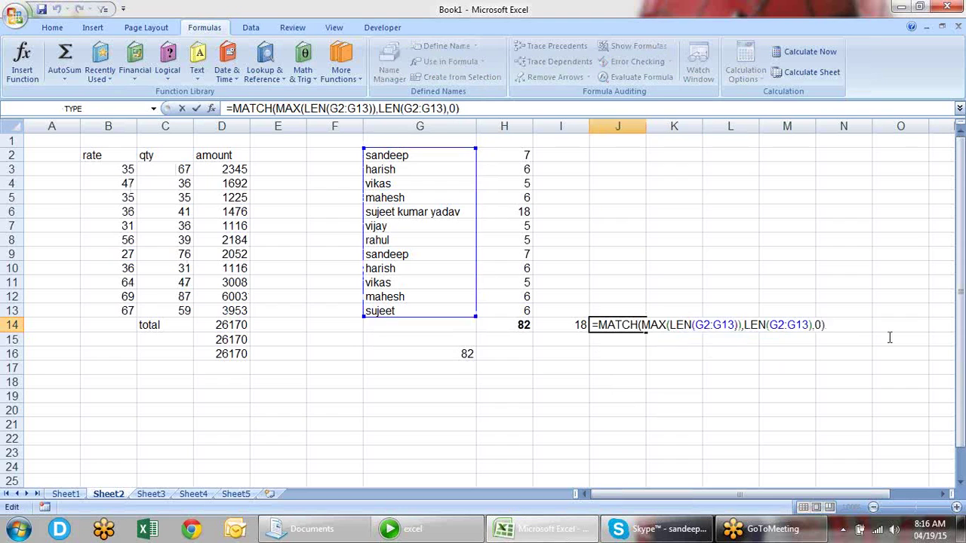
{"action": "left_click_drag", "start_coordinate": [836, 325], "coordinate": [598, 325]}
{"action": "key", "text": "ctrl+c"}
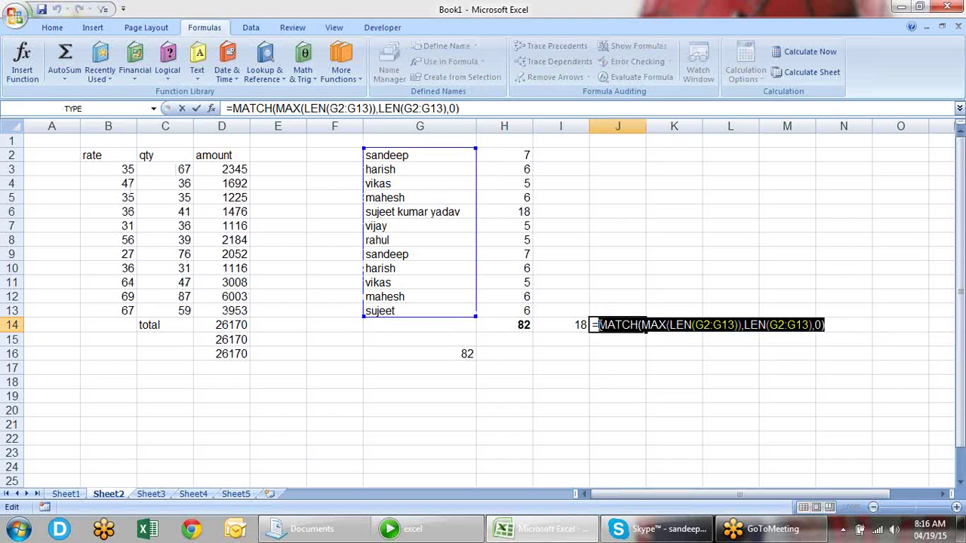
{"action": "key", "text": "Escape"}
{"action": "key", "text": "Right"}
{"action": "key", "text": "F2"}
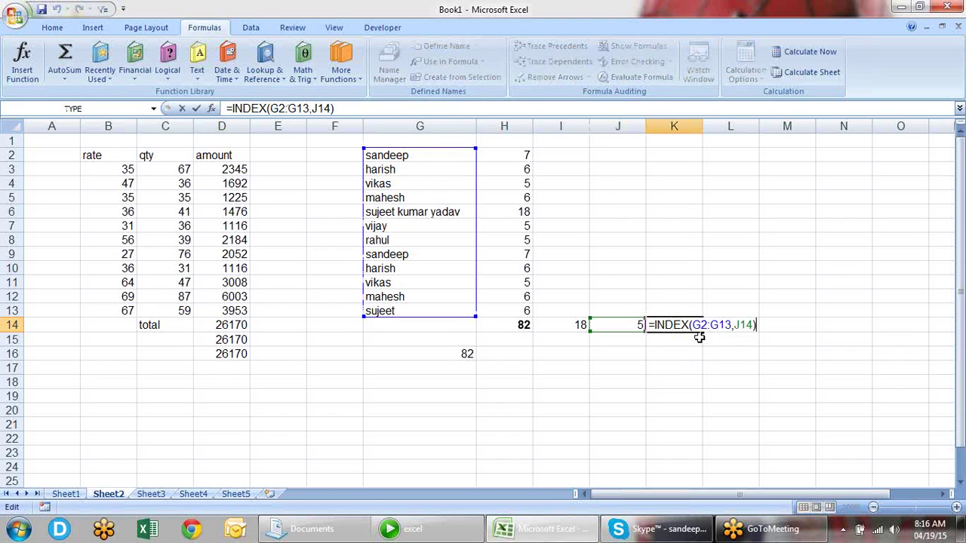
{"action": "left_click_drag", "start_coordinate": [754, 324], "coordinate": [734, 324]}
{"action": "key", "text": "ctrl+v"}
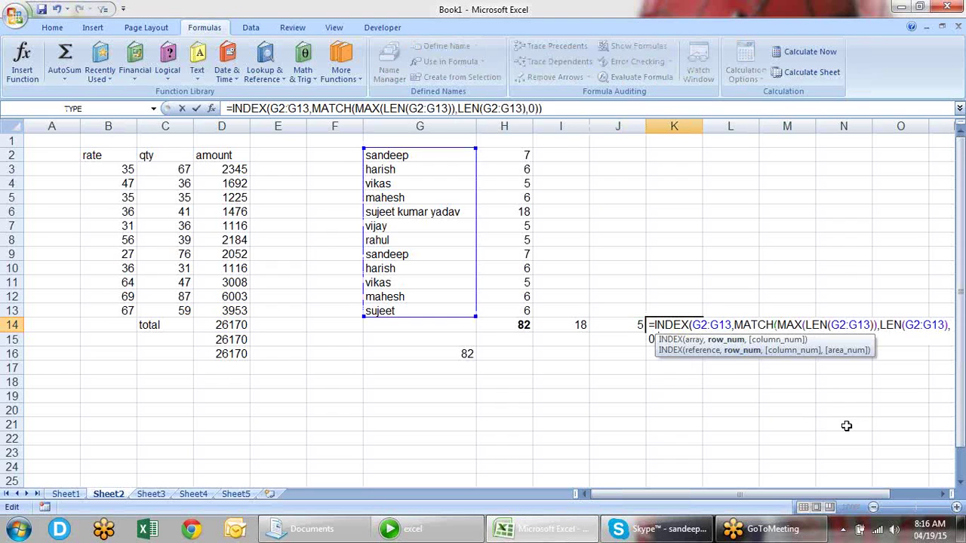
{"action": "key", "text": "ctrl+shift+Return"}
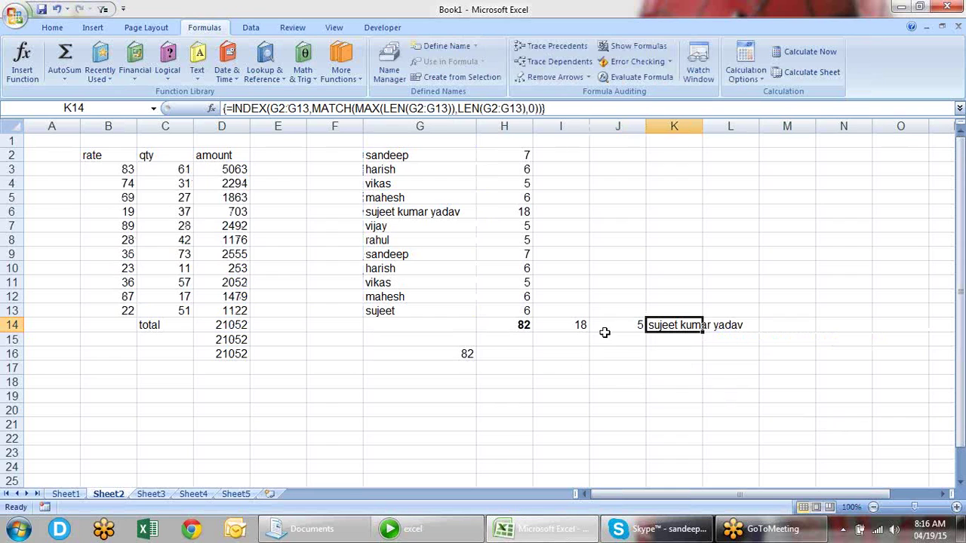
Delete the helper cells I14, J14 and G16, and copy K14's final formula
{"action": "left_click", "coordinate": [627, 326]}
{"action": "left_click_drag", "start_coordinate": [587, 325], "coordinate": [579, 325]}
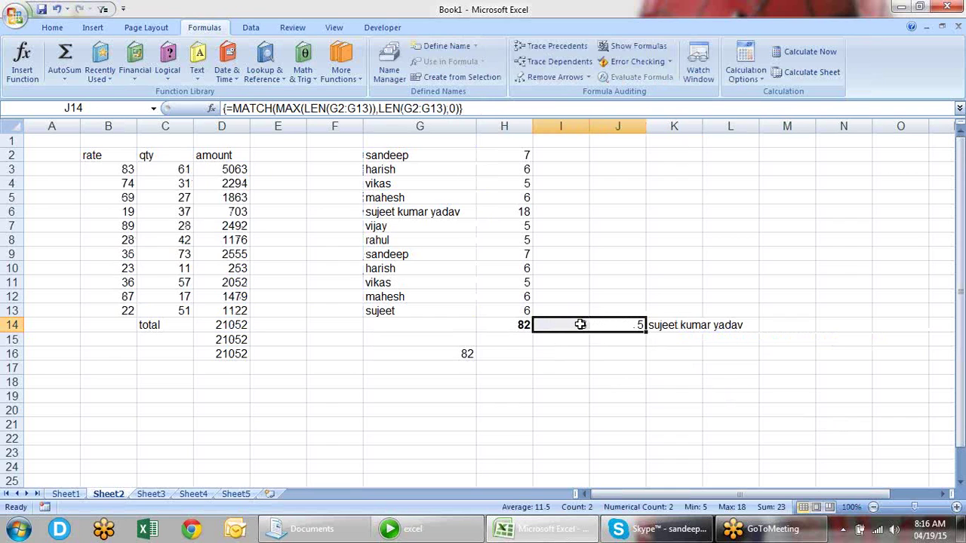
{"action": "key", "text": "Delete"}
{"action": "left_click", "coordinate": [474, 355]}
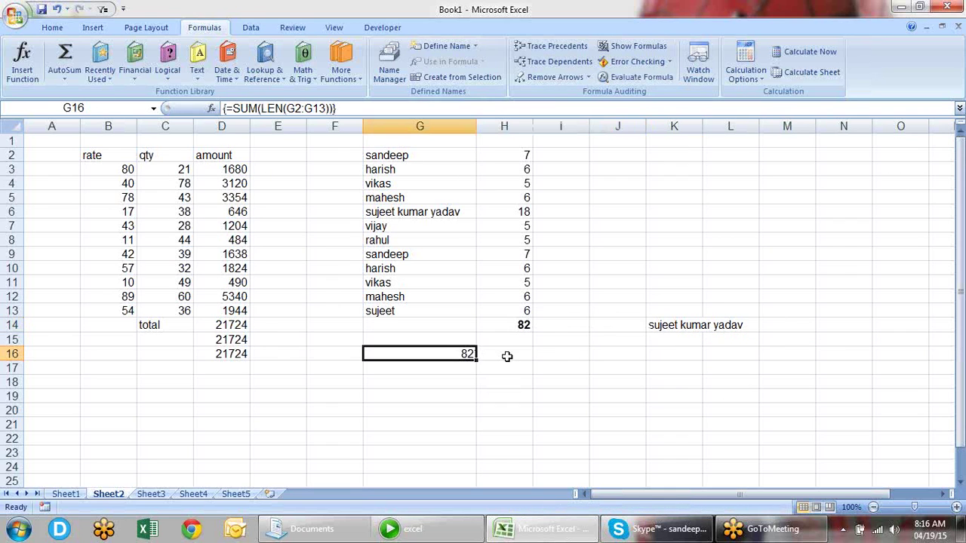
{"action": "key", "text": "Delete"}
{"action": "left_click", "coordinate": [658, 323]}
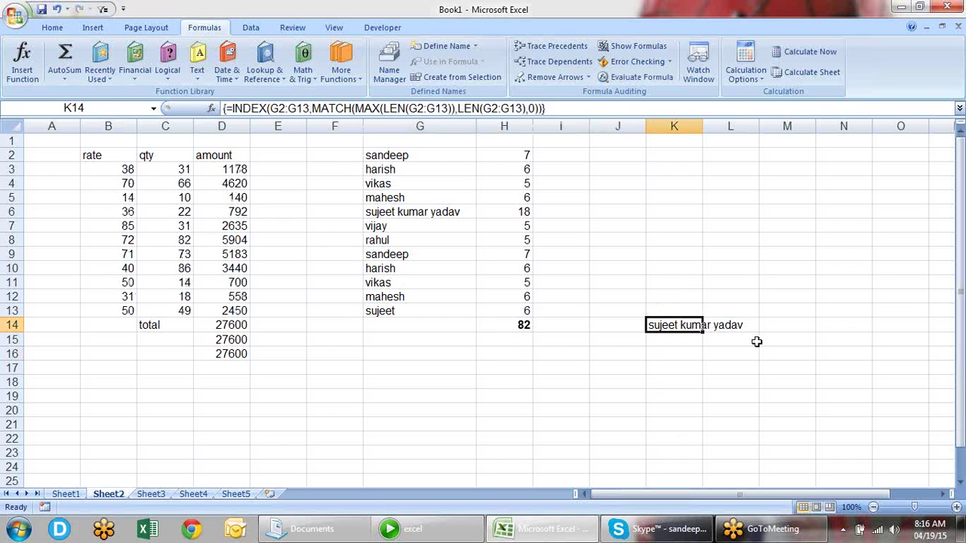
{"action": "key", "text": "ctrl+c"}
{"action": "left_click", "coordinate": [420, 351]}
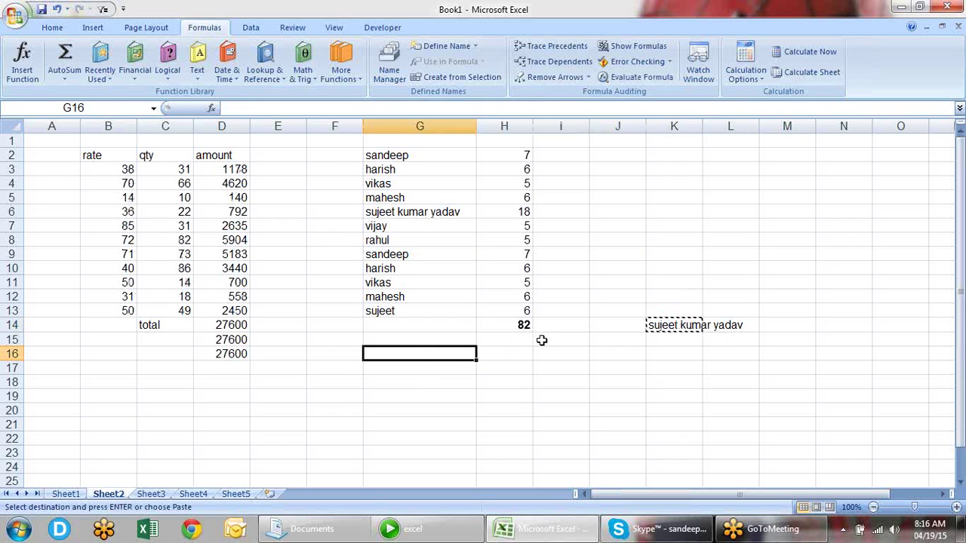
{"action": "key", "text": "Return"}
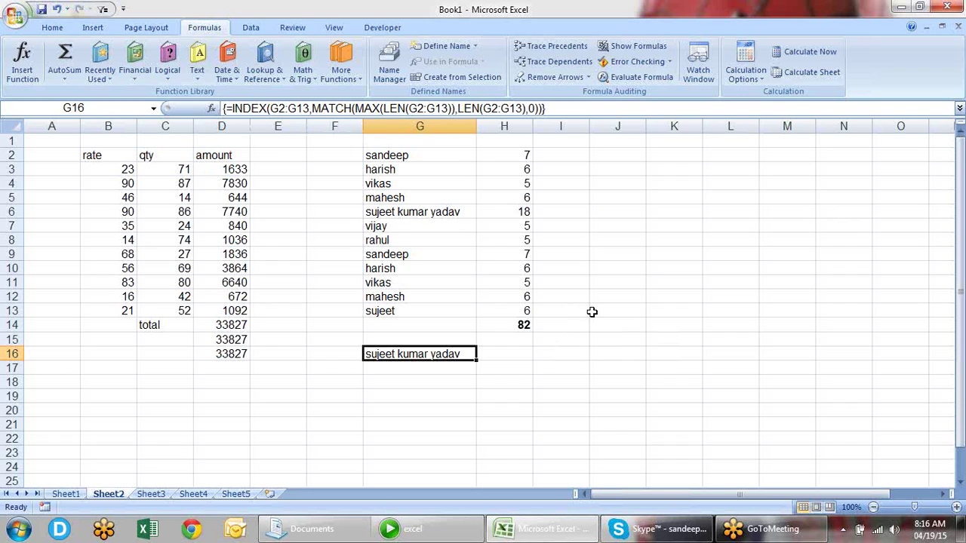
{"action": "left_click", "coordinate": [622, 354]}
{"action": "left_click", "coordinate": [414, 356]}
{"action": "left_click", "coordinate": [457, 212]}
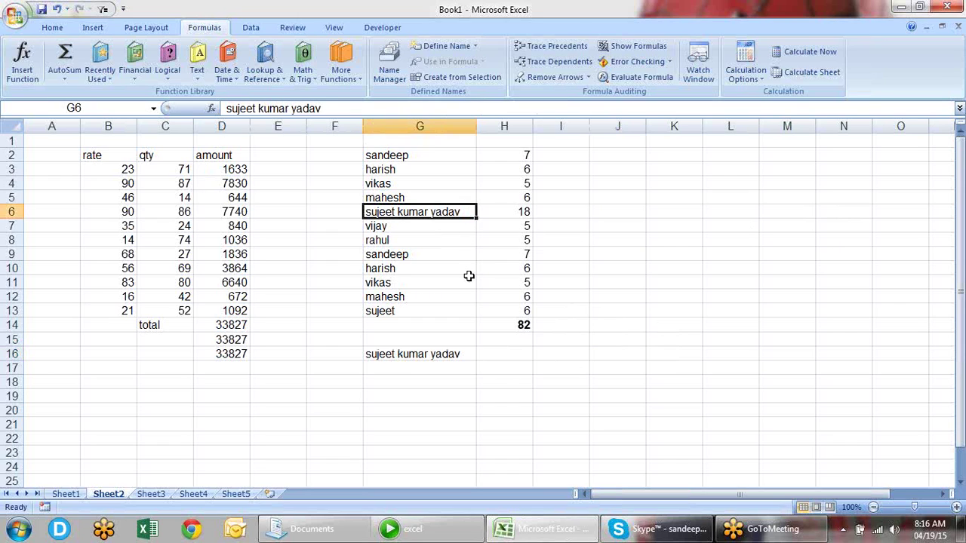
{"action": "key", "text": "Up"}
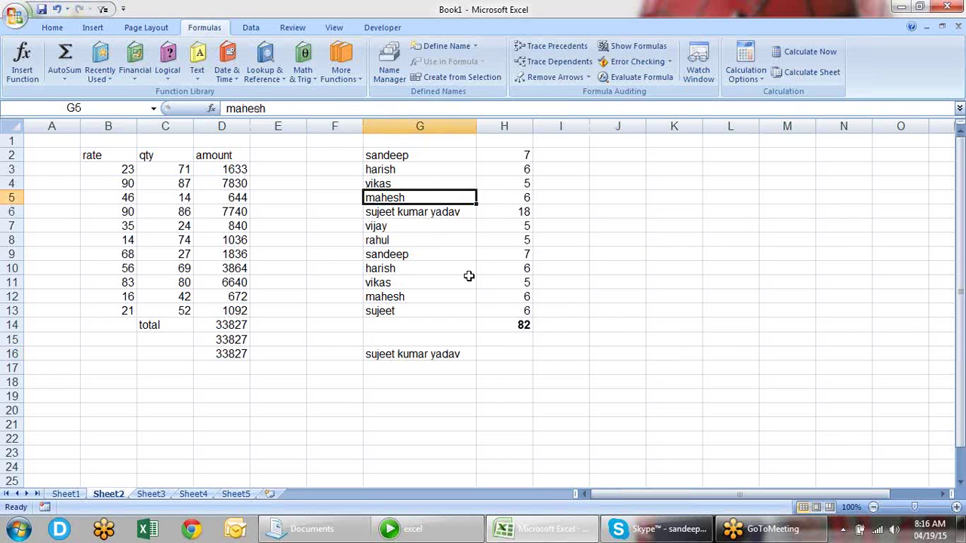
{"action": "key", "text": "F2"}
{"action": "key", "text": "Return"}
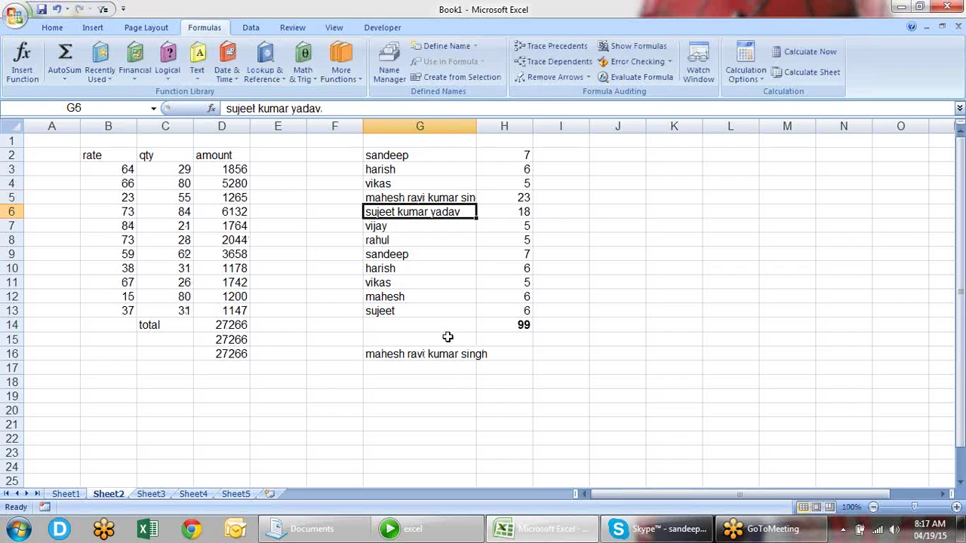
Make the longest-name result in G16 bold
{"action": "left_click", "coordinate": [450, 351]}
{"action": "key", "text": "ctrl+b"}
{"action": "left_click", "coordinate": [608, 369]}
{"action": "left_click", "coordinate": [463, 356]}
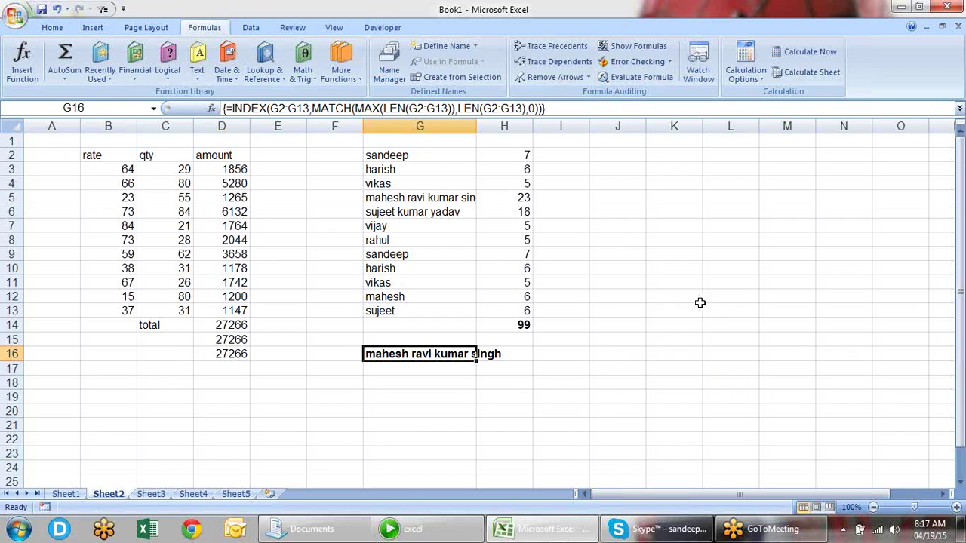
{"action": "left_click", "coordinate": [725, 311]}
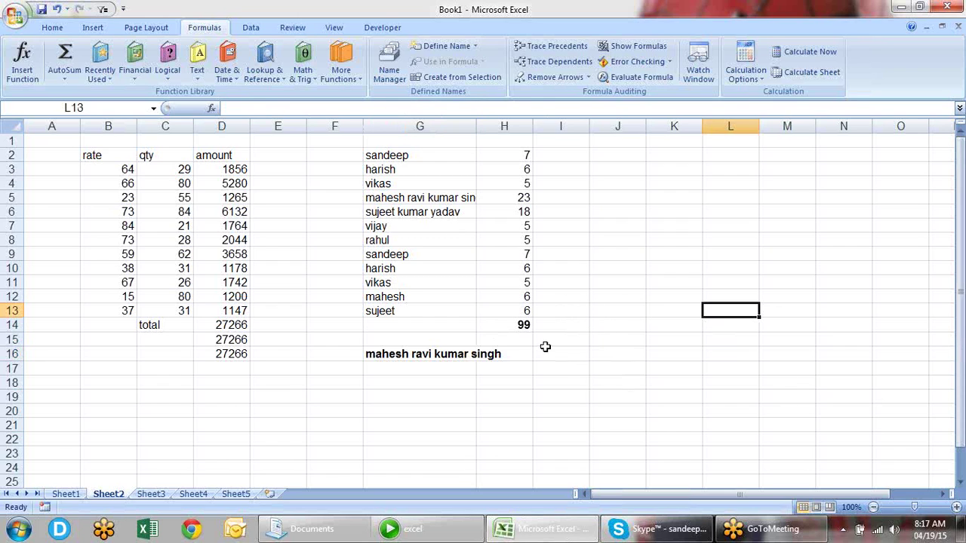
{"action": "left_click", "coordinate": [447, 355]}
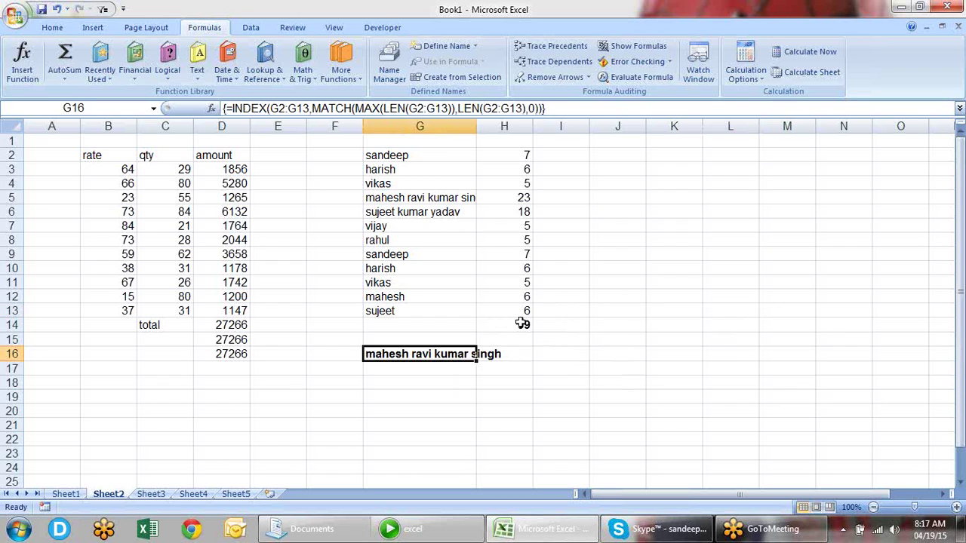
Clear the name lengths from H2:H14
{"action": "left_click", "coordinate": [522, 325]}
{"action": "left_click_drag", "start_coordinate": [520, 155], "coordinate": [526, 324]}
{"action": "key", "text": "Delete"}
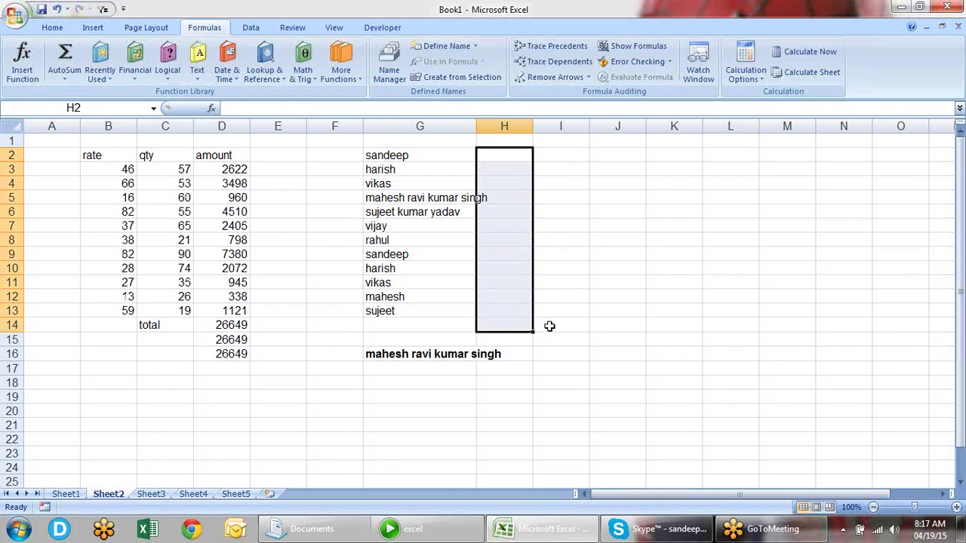
{"action": "left_click", "coordinate": [577, 370]}
{"action": "left_click", "coordinate": [389, 353]}
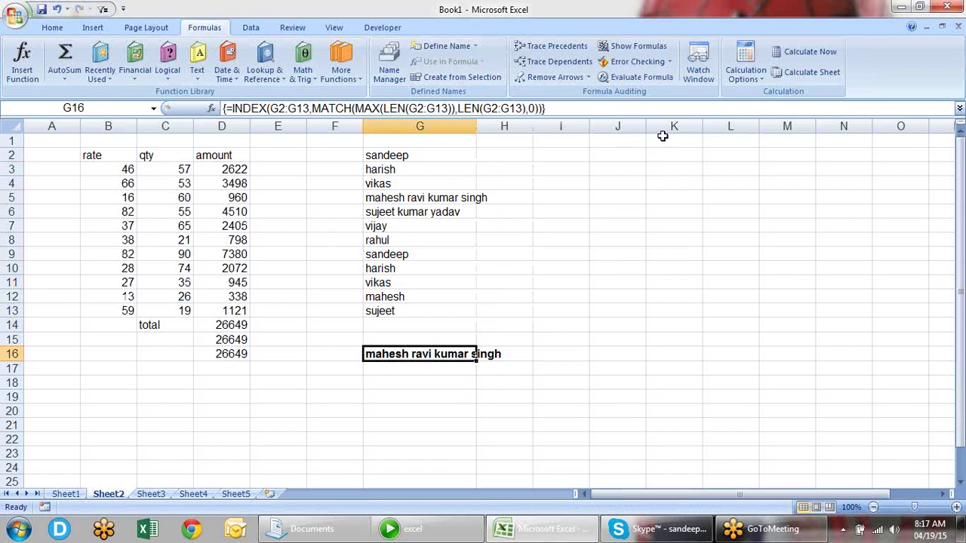
{"action": "left_click_drag", "start_coordinate": [564, 160], "coordinate": [583, 323]}
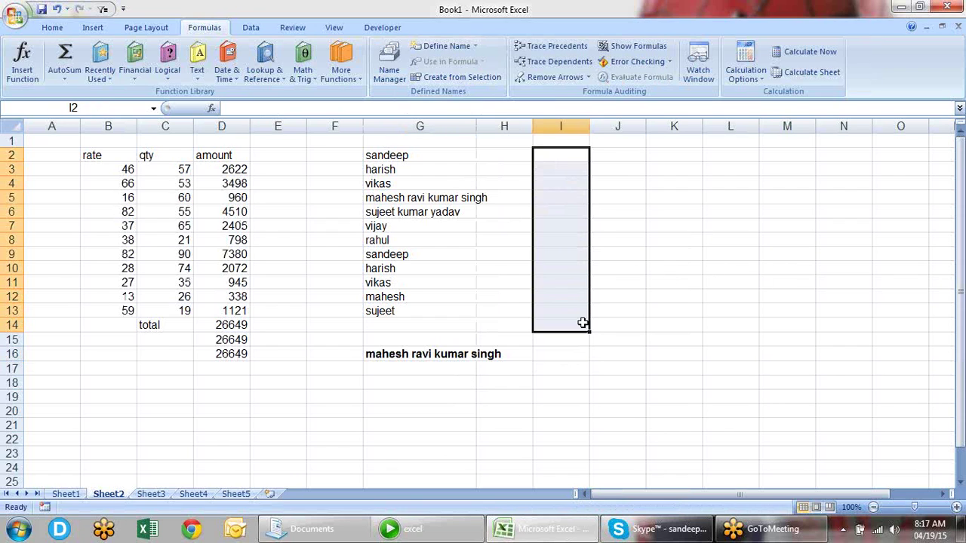
Fill I2:I14 with =RANDBETWEEN(10,90) and convert the scores to fixed values
{"action": "type", "text": "=ran"}
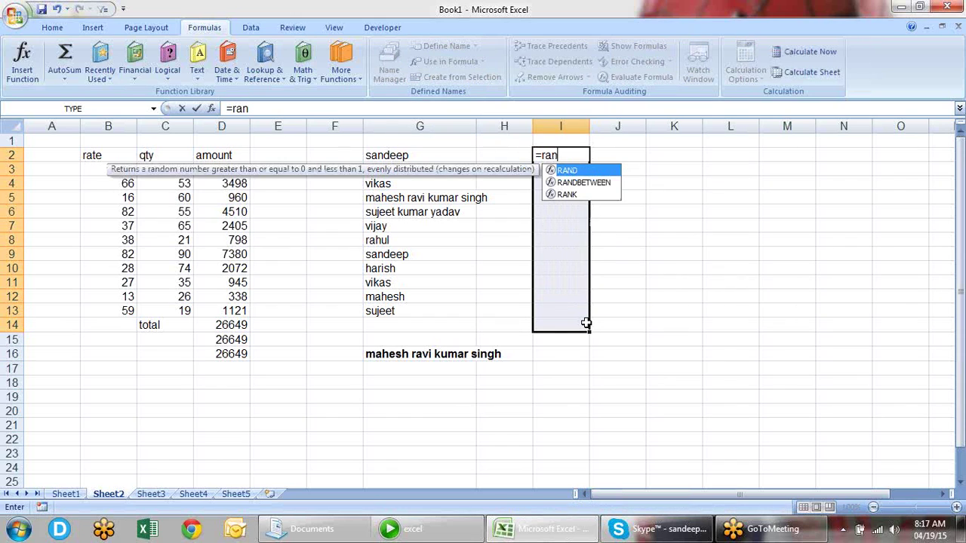
{"action": "key", "text": "Down"}
{"action": "key", "text": "Tab"}
{"action": "type", "text": "10,90"}
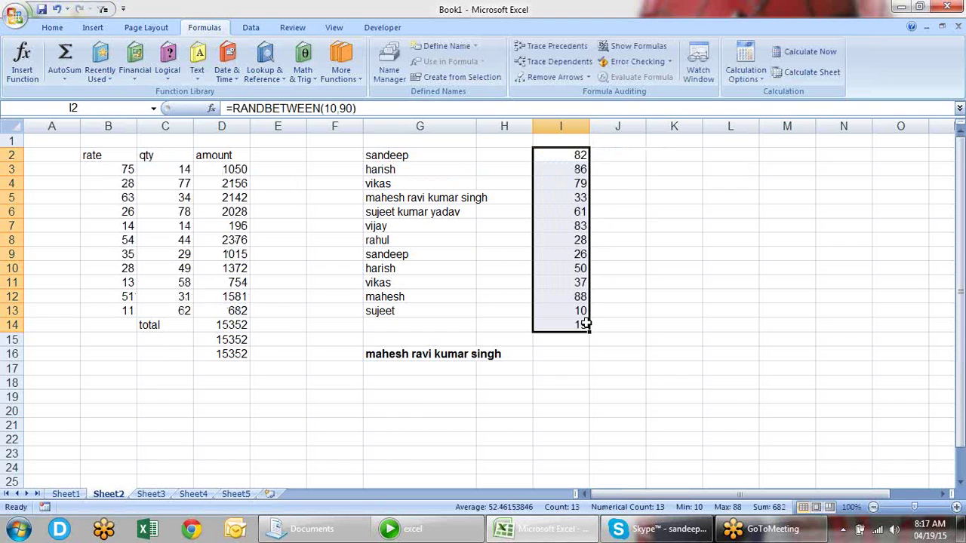
{"action": "key", "text": "ctrl+c"}
{"action": "key", "text": "ctrl+alt+v"}
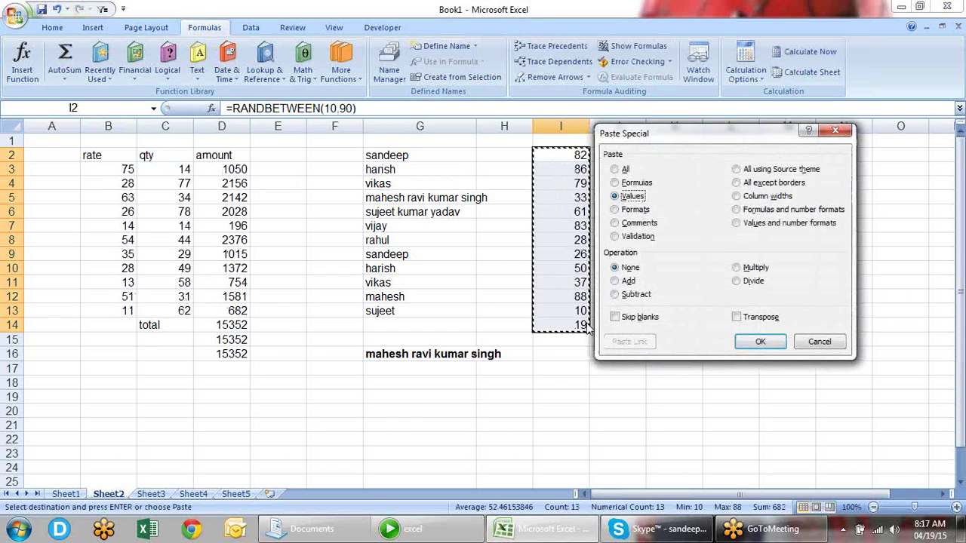
{"action": "key", "text": "v"}
{"action": "key", "text": "Return"}
{"action": "key", "text": "Escape"}
{"action": "left_click", "coordinate": [758, 268]}
Set the scores in I9 and I11 to 0
{"action": "left_click", "coordinate": [566, 253]}
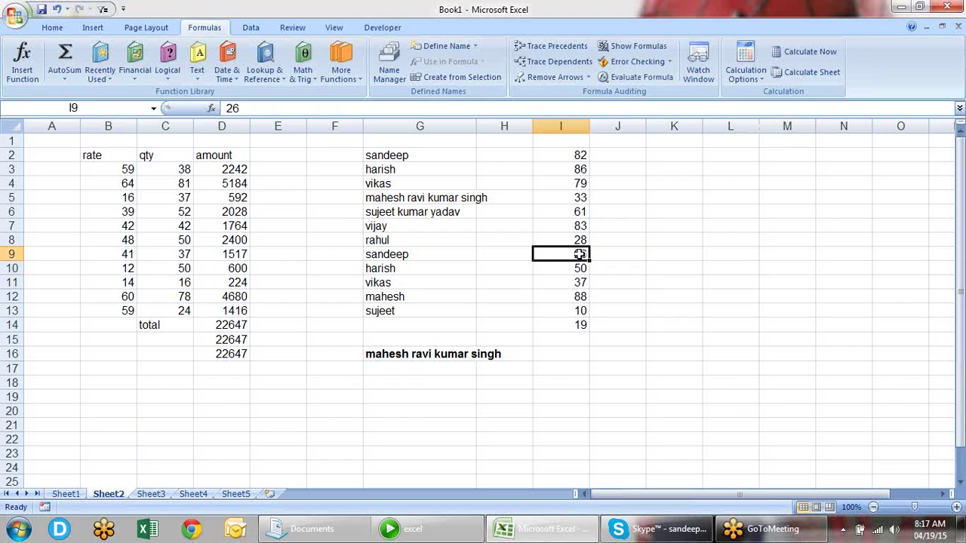
{"action": "key", "text": "Delete"}
{"action": "type", "text": "0"}
{"action": "key", "text": "Return"}
{"action": "key", "text": "Return"}
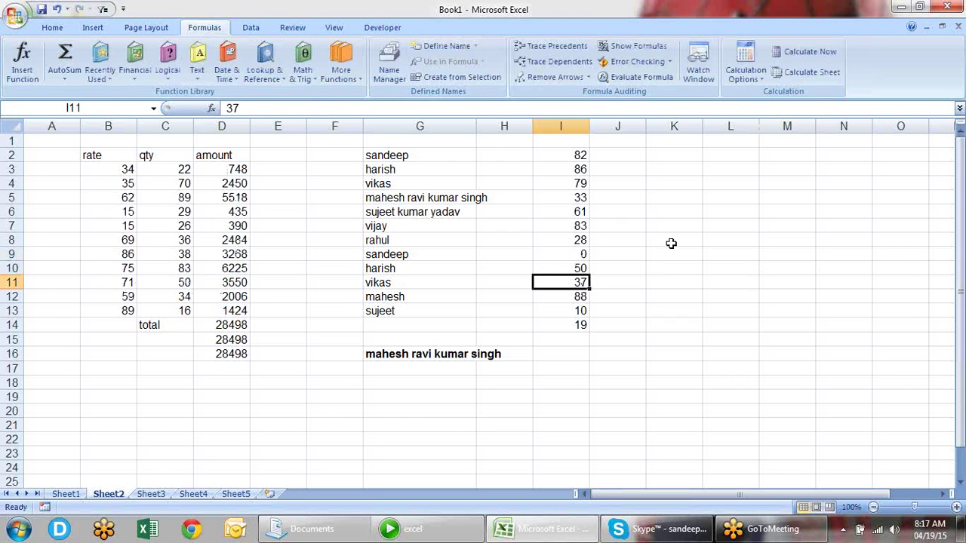
{"action": "type", "text": "0"}
{"action": "key", "text": "Return"}
{"action": "key", "text": "Return"}
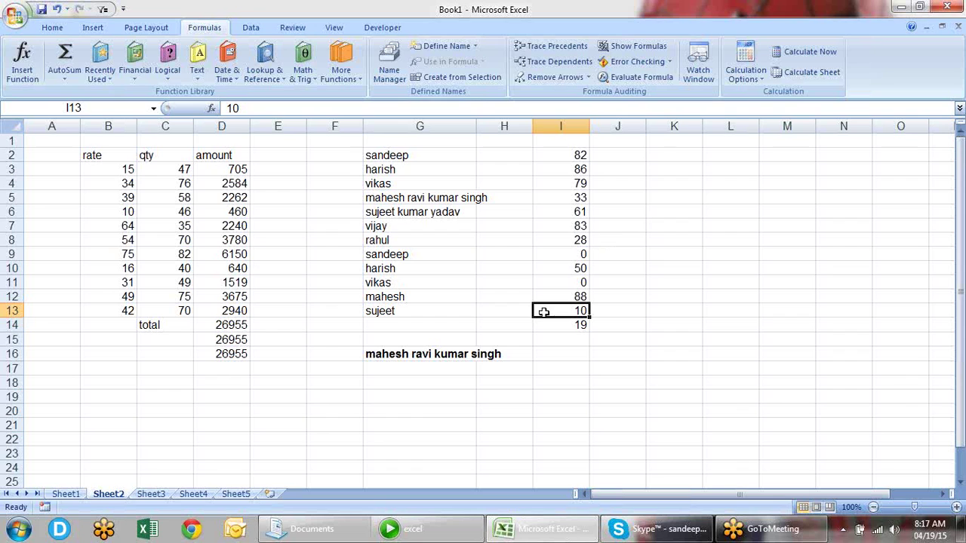
{"action": "left_click", "coordinate": [574, 338]}
Enter =AVERAGE(I2:I14) in I15 and make the 47.61538 result bold
{"action": "type", "text": "="}
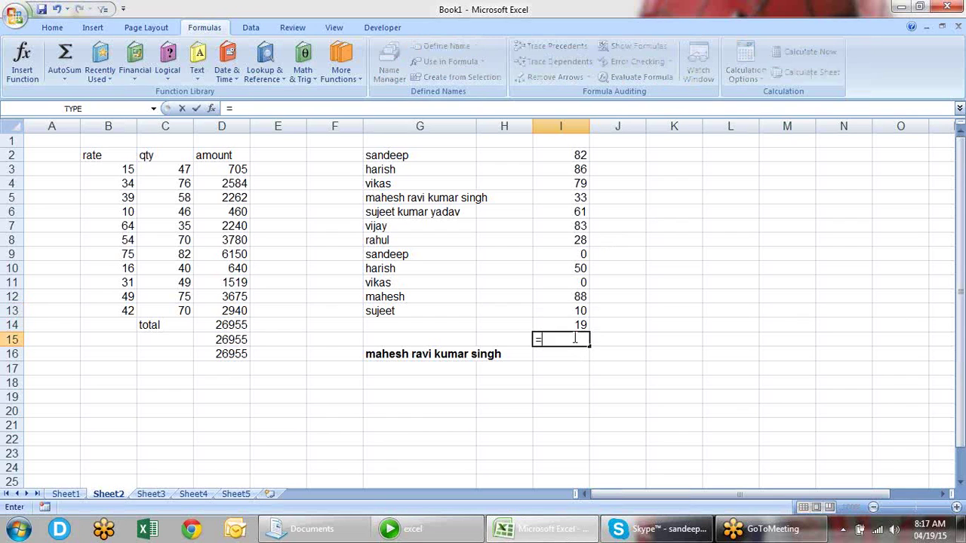
{"action": "type", "text": "av"}
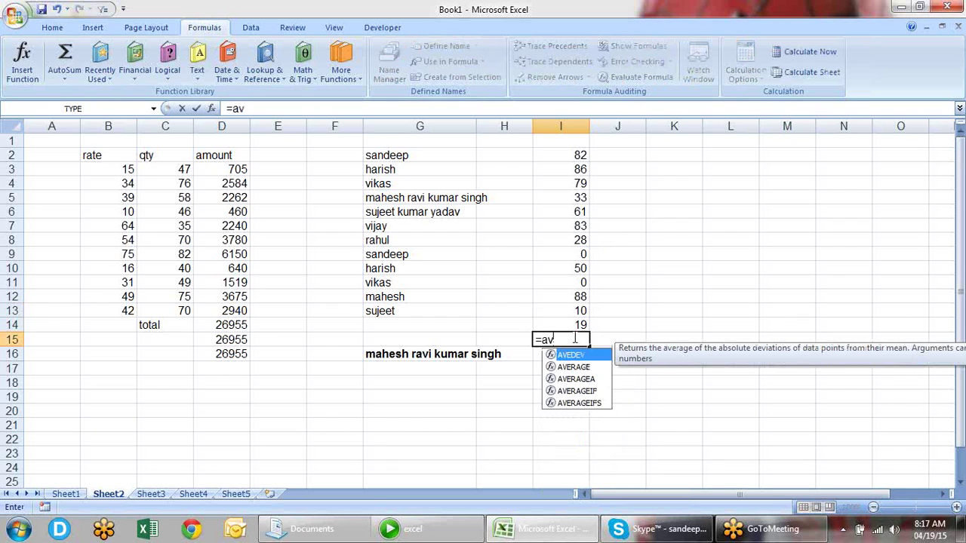
{"action": "key", "text": "Down"}
{"action": "key", "text": "Tab"}
{"action": "key", "text": "Up"}
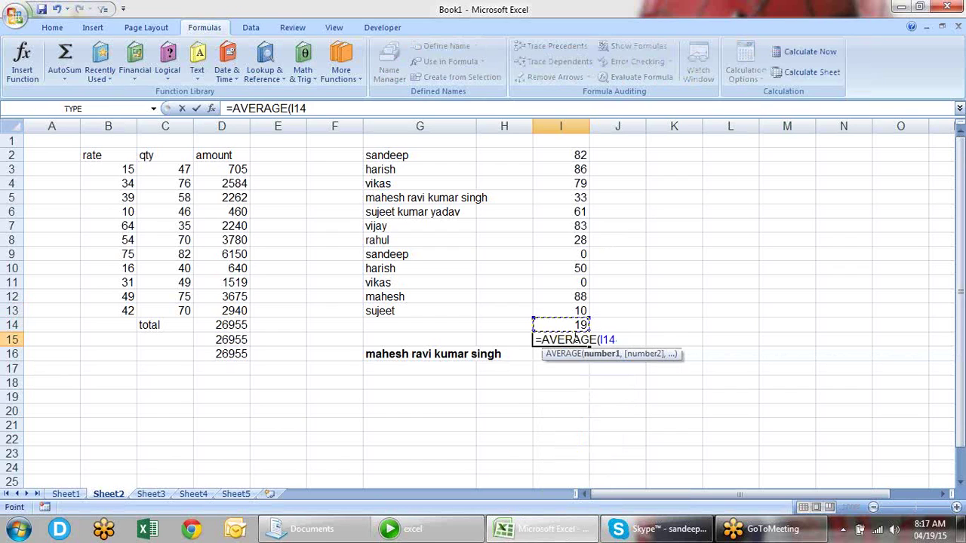
{"action": "key", "text": "ctrl+shift+Up"}
{"action": "key", "text": "Return"}
{"action": "left_click", "coordinate": [574, 338]}
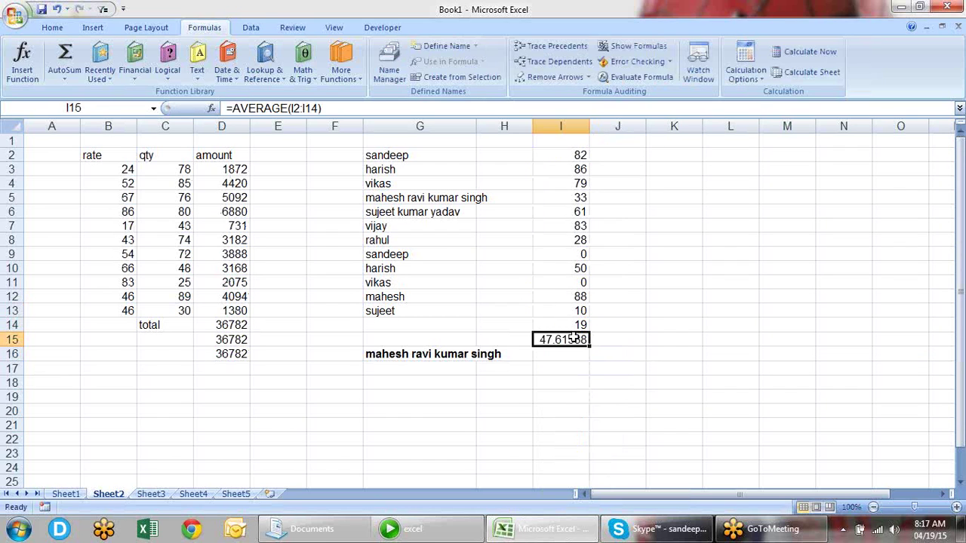
{"action": "key", "text": "ctrl+b"}
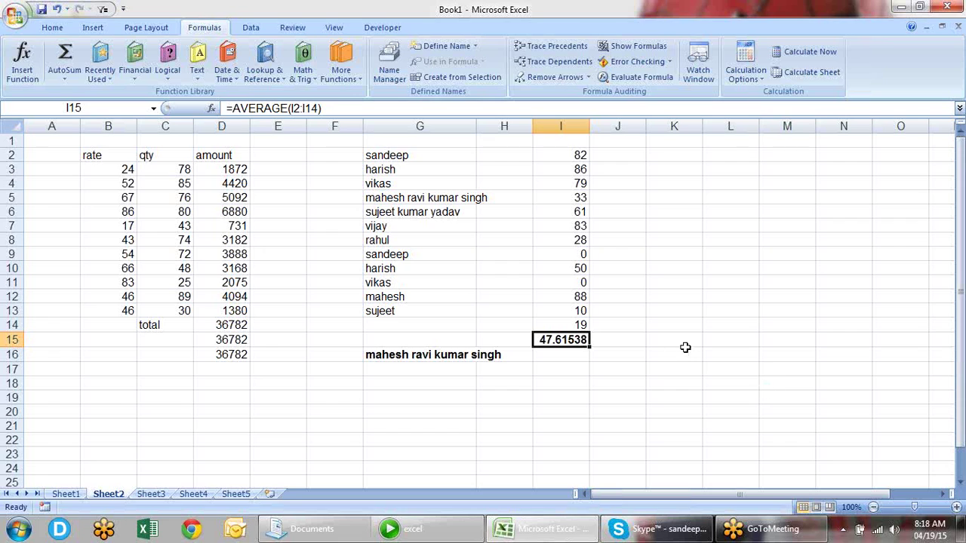
{"action": "left_click", "coordinate": [629, 337]}
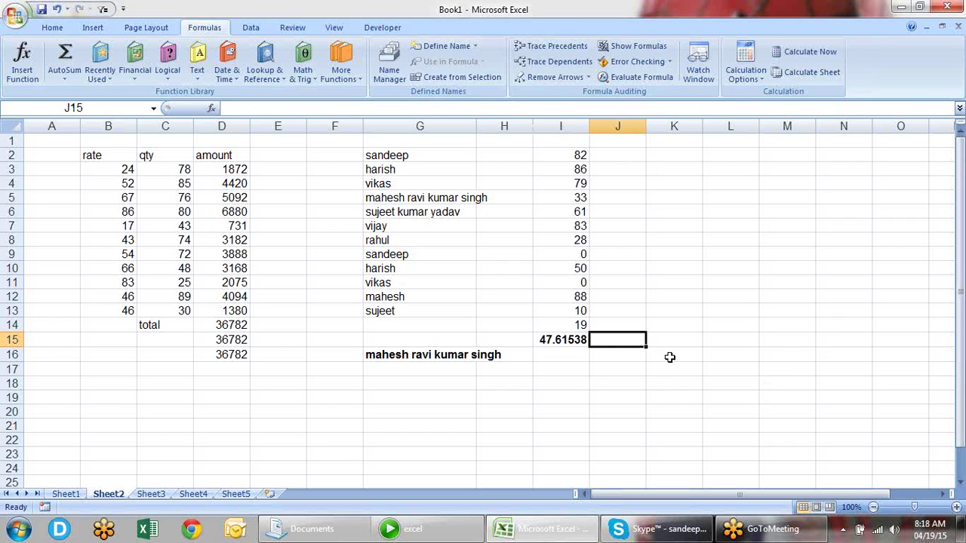
{"action": "left_click", "coordinate": [581, 282]}
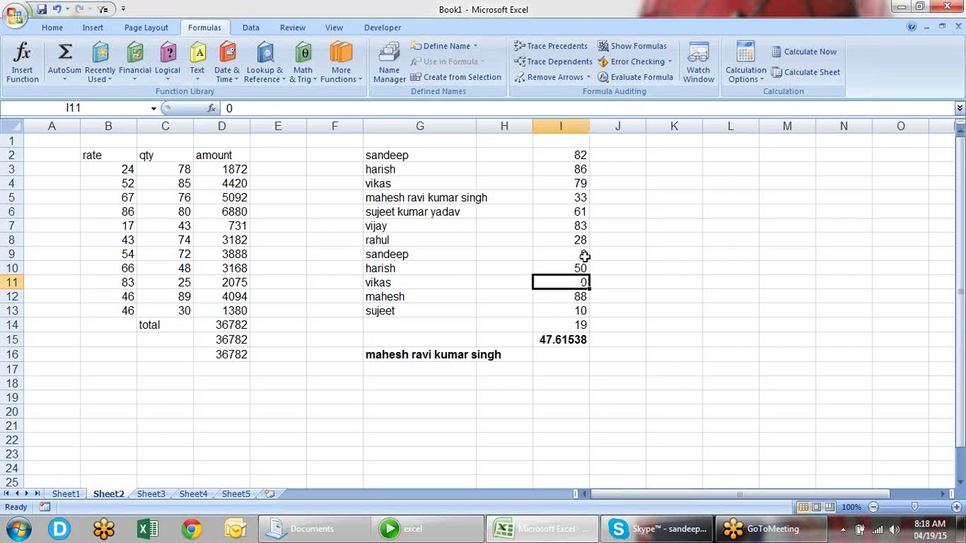
{"action": "left_click", "coordinate": [603, 340]}
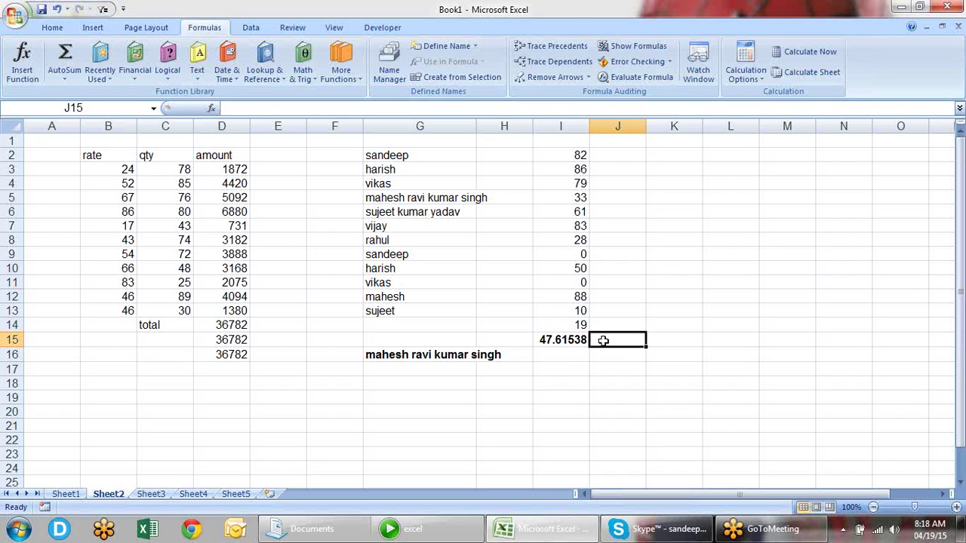
{"action": "left_click", "coordinate": [619, 158]}
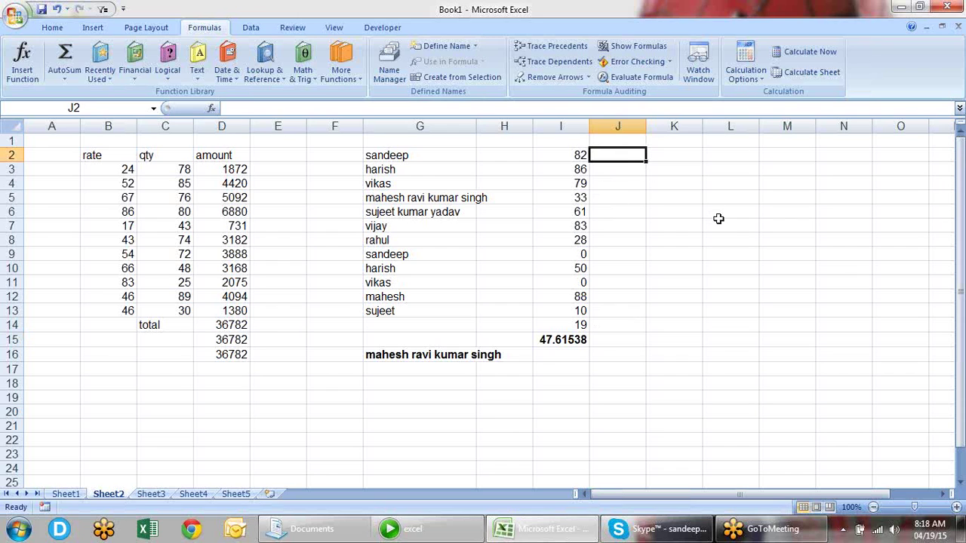
Start J2's formula as =IF(I2=0, to test for a zero score
{"action": "type", "text": "=i"}
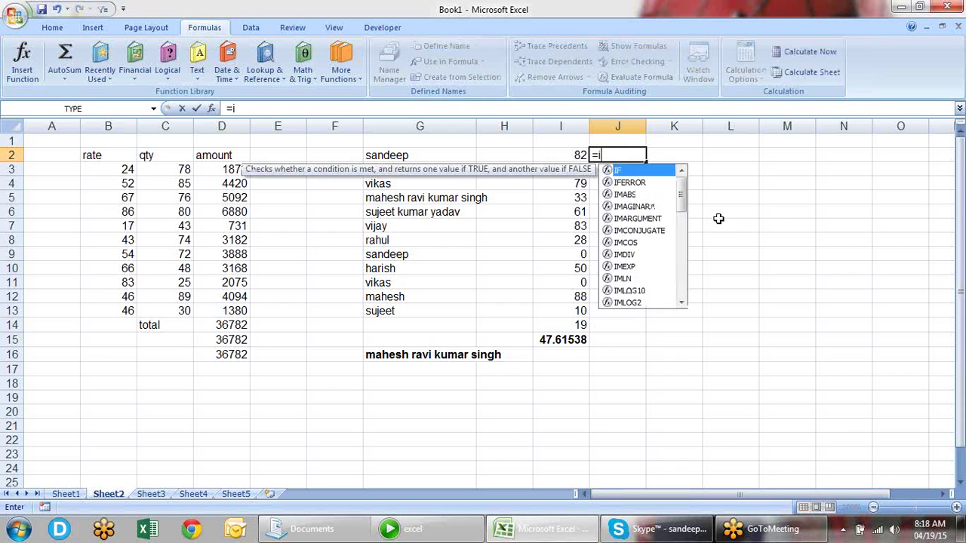
{"action": "key", "text": "Tab"}
{"action": "left_click", "coordinate": [565, 157]}
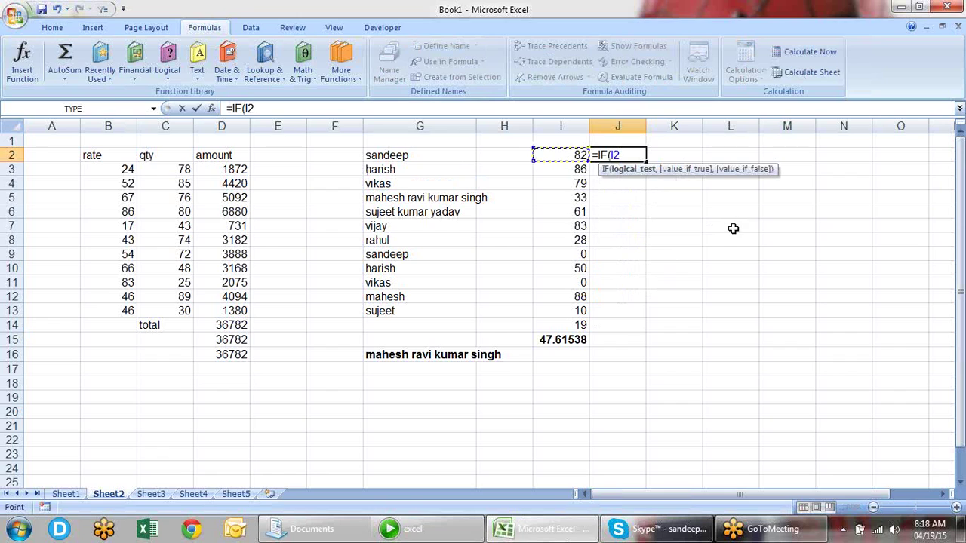
{"action": "type", "text": "=0"}
{"action": "type", "text": ","}
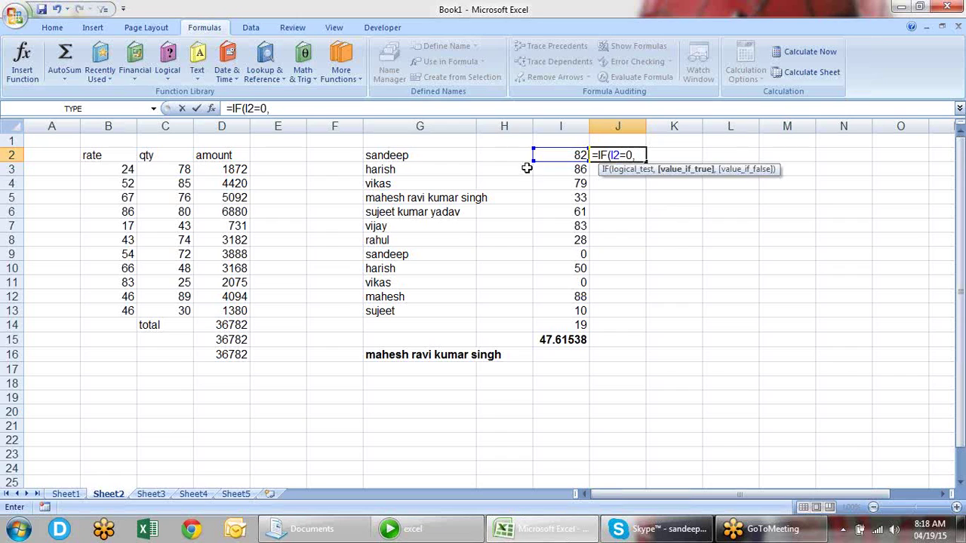
Complete the counter formula =IF(I2=0,J1,J1+1) in J2
{"action": "left_click", "coordinate": [606, 139]}
{"action": "type", "text": ","}
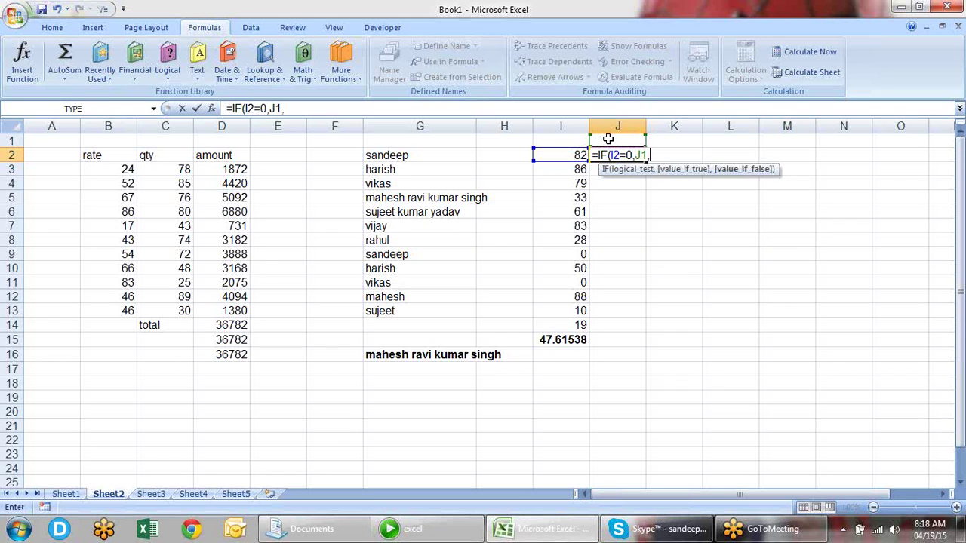
{"action": "left_click", "coordinate": [608, 138]}
{"action": "type", "text": "+1"}
{"action": "key", "text": "Return"}
Fill the counter formula from J2 down to J14 and recalculate with F9
{"action": "left_click", "coordinate": [625, 156]}
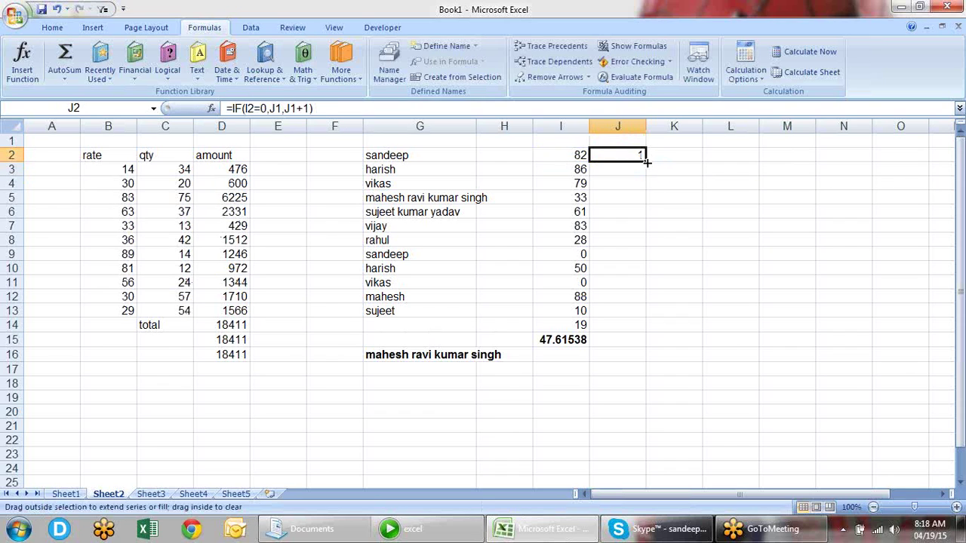
{"action": "left_click_drag", "start_coordinate": [646, 162], "coordinate": [647, 326]}
{"action": "left_click", "coordinate": [637, 325]}
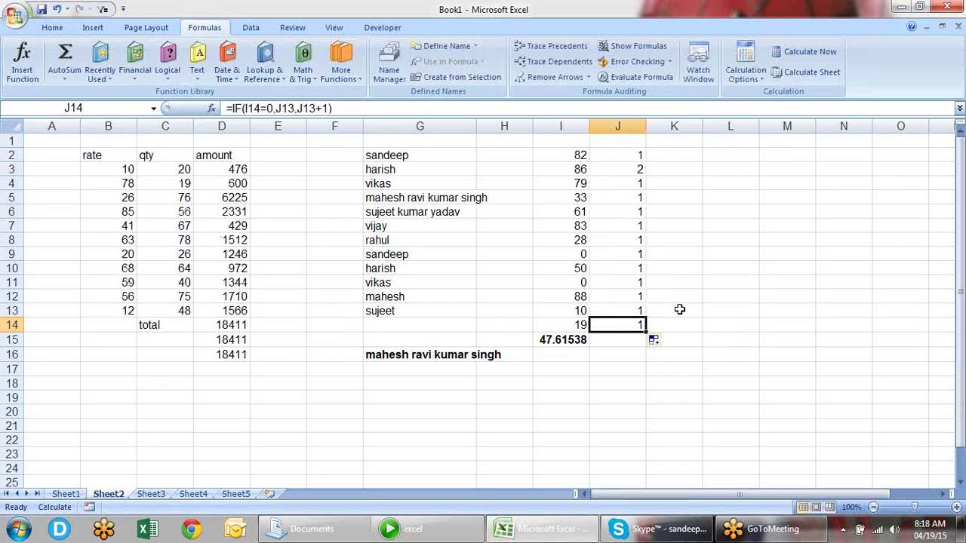
{"action": "key", "text": "F9"}
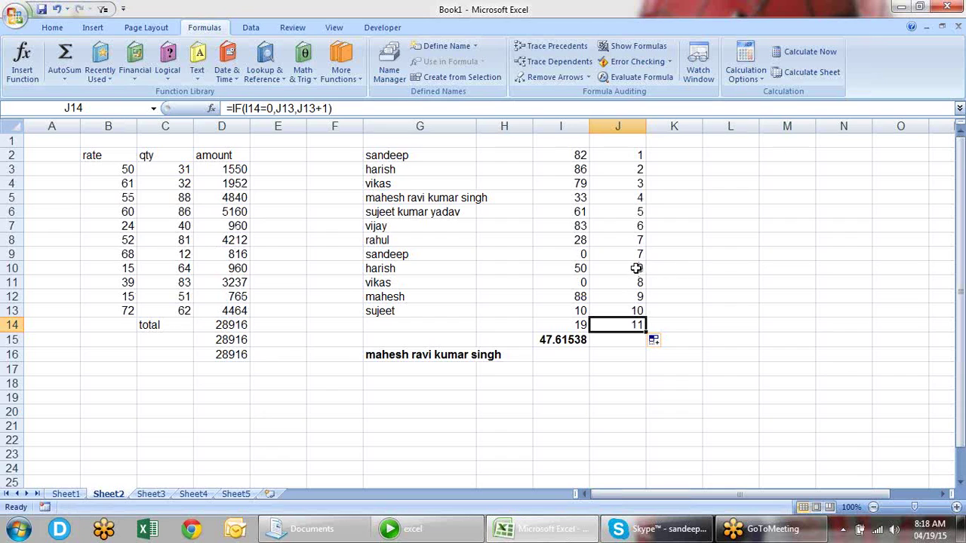
{"action": "left_click", "coordinate": [636, 269]}
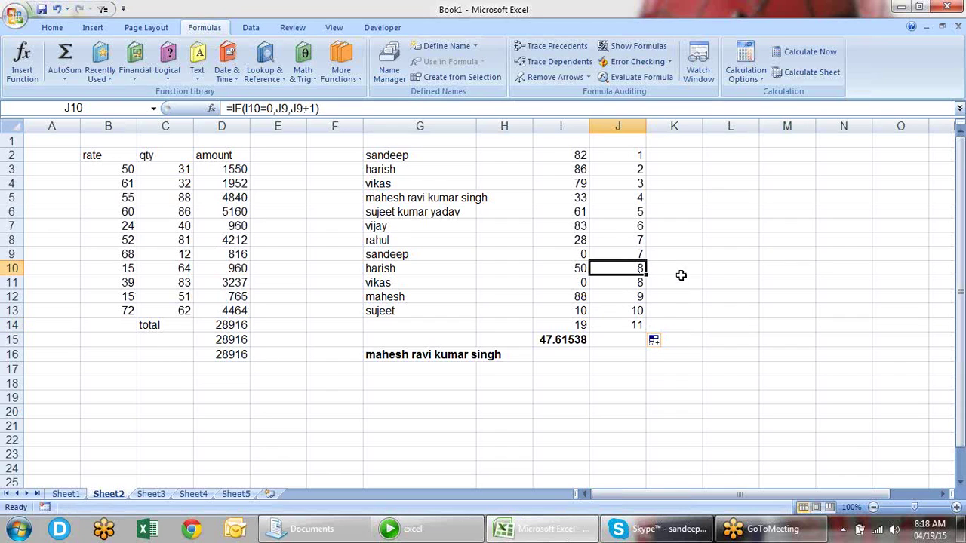
{"action": "left_click", "coordinate": [632, 340]}
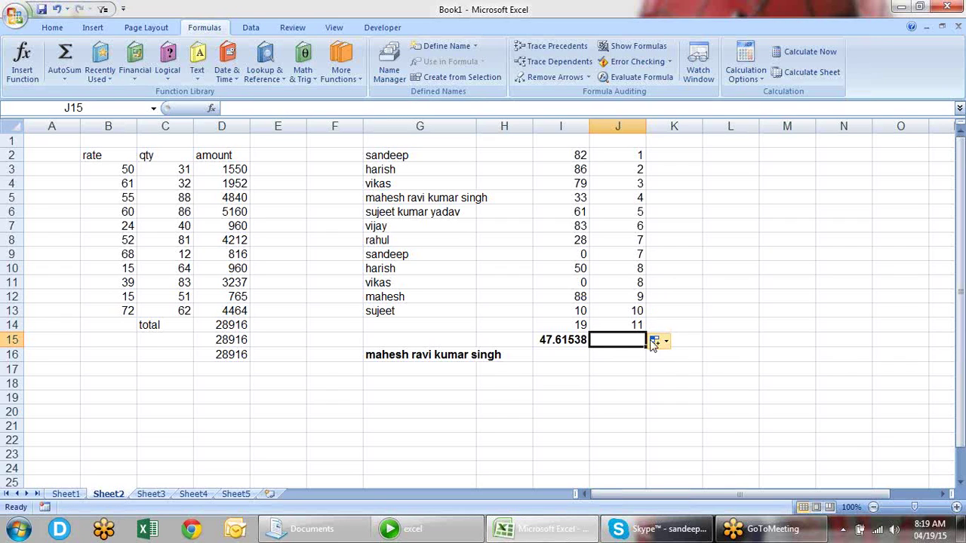
Enter sandeep in G17 and start a SUMIF in H17 over G2:G13 with G17 as criterion
{"action": "left_click", "coordinate": [398, 371]}
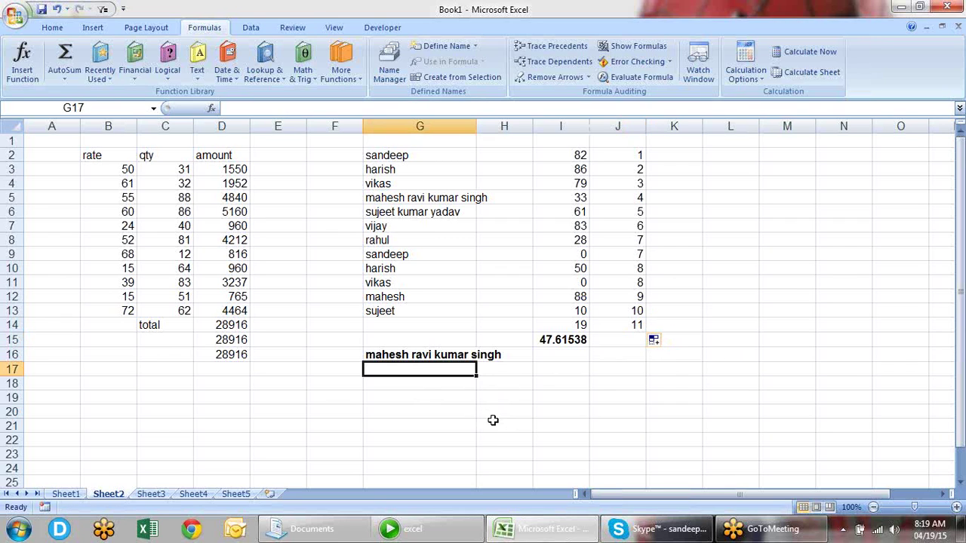
{"action": "type", "text": "sandeep"}
{"action": "key", "text": "Tab"}
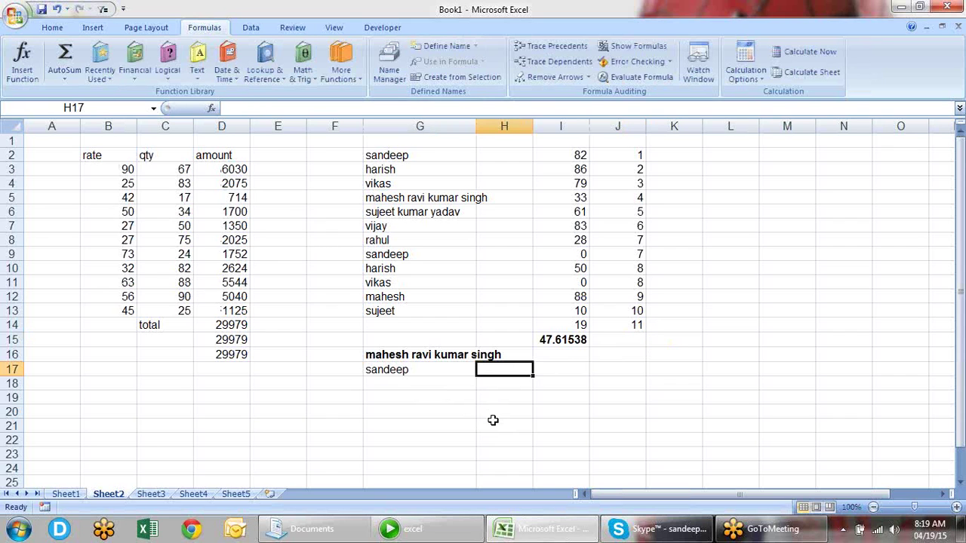
{"action": "type", "text": "=sum"}
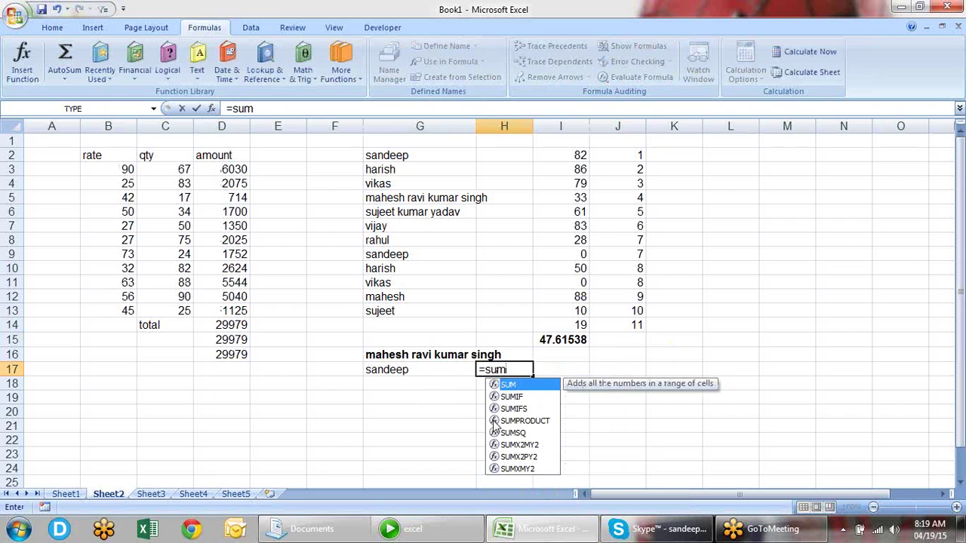
{"action": "key", "text": "Down"}
{"action": "key", "text": "Tab"}
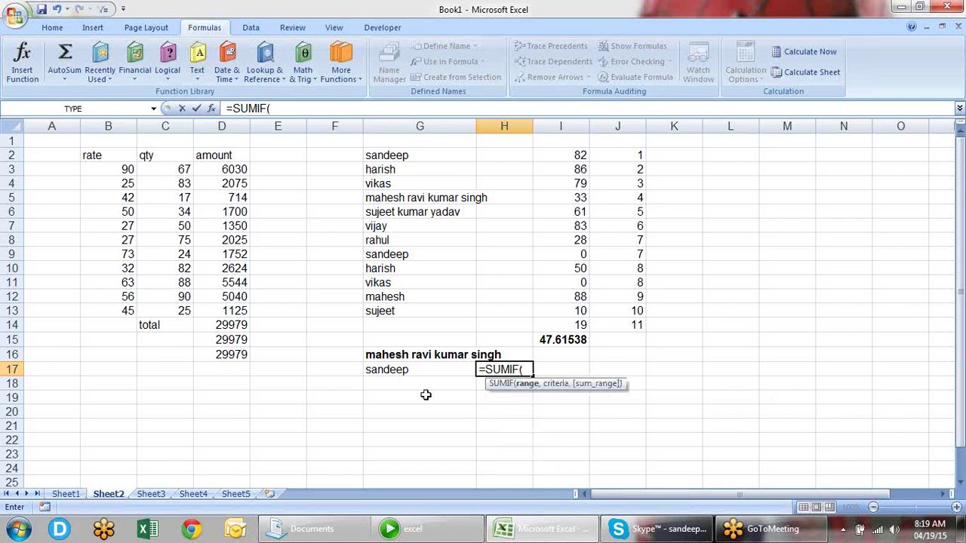
{"action": "left_click_drag", "start_coordinate": [400, 157], "coordinate": [413, 311]}
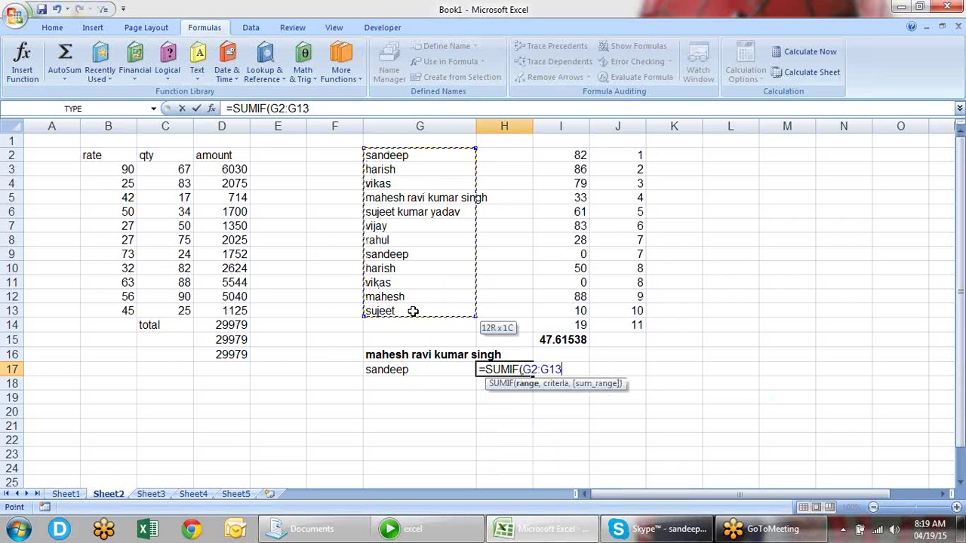
{"action": "type", "text": ","}
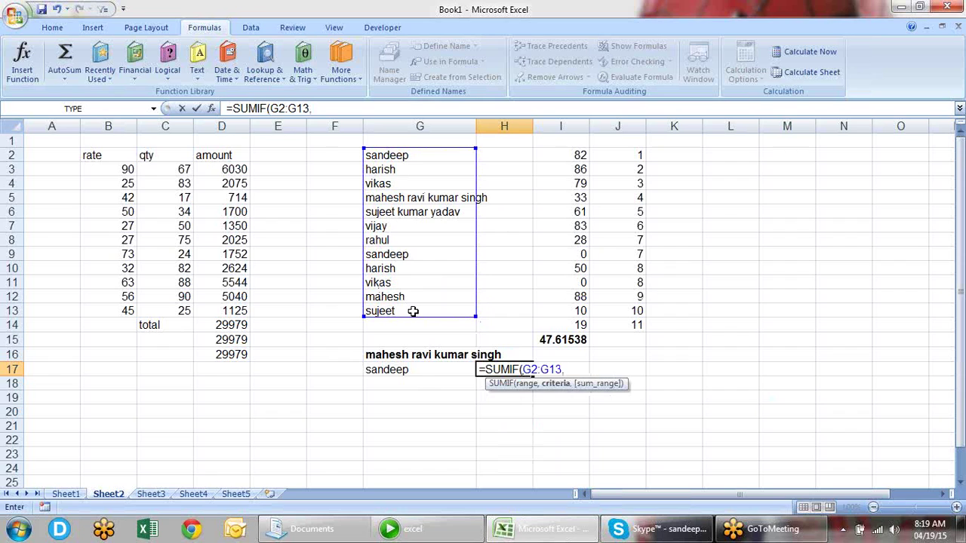
{"action": "left_click", "coordinate": [396, 370]}
{"action": "type", "text": ","}
Set the SUMIF sum range to I2:I13 and commit it, giving 82
{"action": "left_click_drag", "start_coordinate": [556, 153], "coordinate": [556, 312]}
{"action": "left_click", "coordinate": [556, 312]}
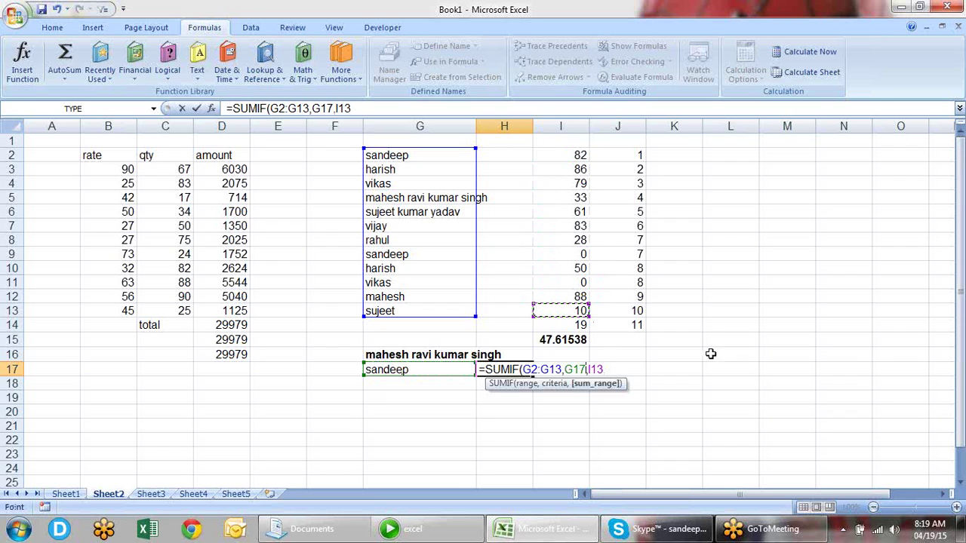
{"action": "mouse_move", "coordinate": [555, 159]}
{"action": "left_mouse_down"}
{"action": "mouse_move", "coordinate": [556, 311]}
{"action": "mouse_move", "coordinate": [562, 153]}
{"action": "left_mouse_up"}
{"action": "left_click", "coordinate": [548, 312]}
{"action": "left_click", "coordinate": [562, 153]}
{"action": "key", "text": "shift+Down"}
{"action": "key", "text": "shift+Down"}
{"action": "key", "text": "shift+Down"}
{"action": "key", "text": "shift+Down"}
{"action": "key", "text": "shift+Down"}
{"action": "key", "text": "shift+Down"}
{"action": "key", "text": "shift+Down"}
{"action": "key", "text": "shift+Down"}
{"action": "key", "text": "shift+Down"}
{"action": "key", "text": "shift+Down"}
{"action": "key", "text": "shift+Up"}
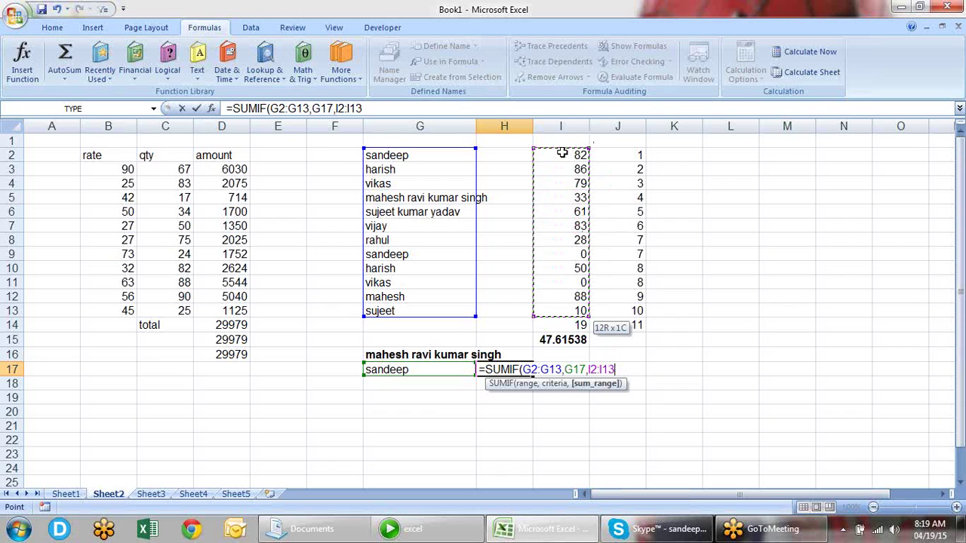
{"action": "key", "text": "Return"}
Change sandeep's score in I9 from 0 to 20
{"action": "key", "text": "Up"}
{"action": "key", "text": "Right"}
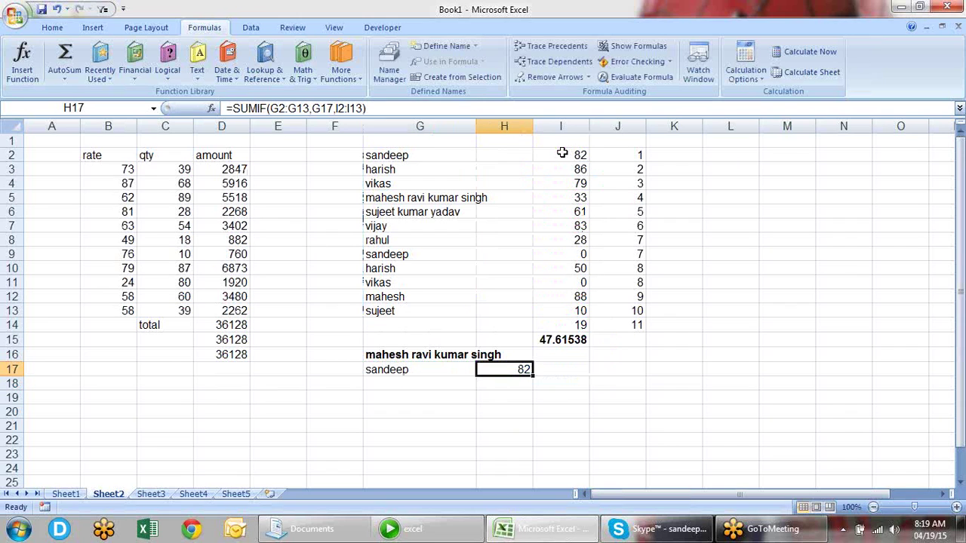
{"action": "key", "text": "Up"}
{"action": "key", "text": "Up"}
{"action": "key", "text": "Up"}
{"action": "key", "text": "Up"}
{"action": "key", "text": "Up"}
{"action": "key", "text": "Left"}
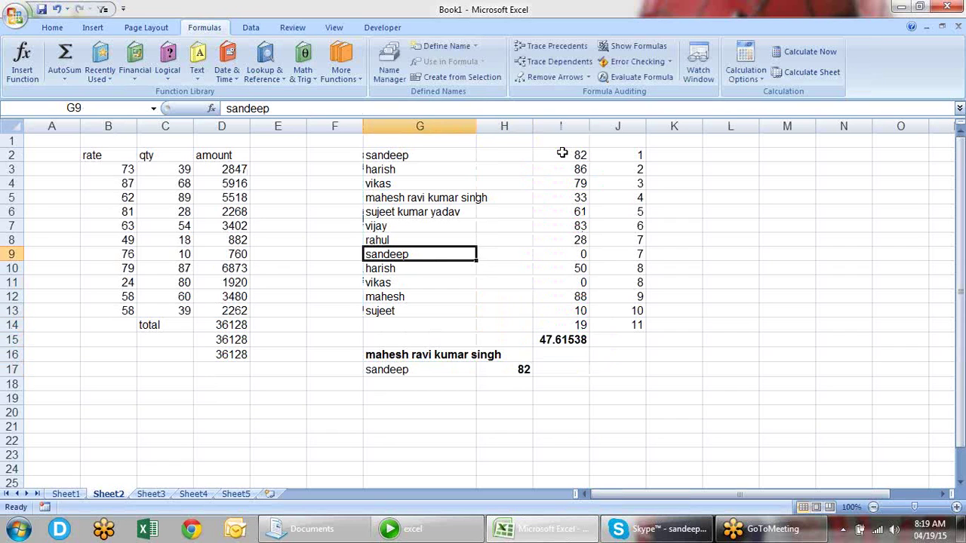
{"action": "key", "text": "Right"}
{"action": "key", "text": "Right"}
{"action": "type", "text": "20"}
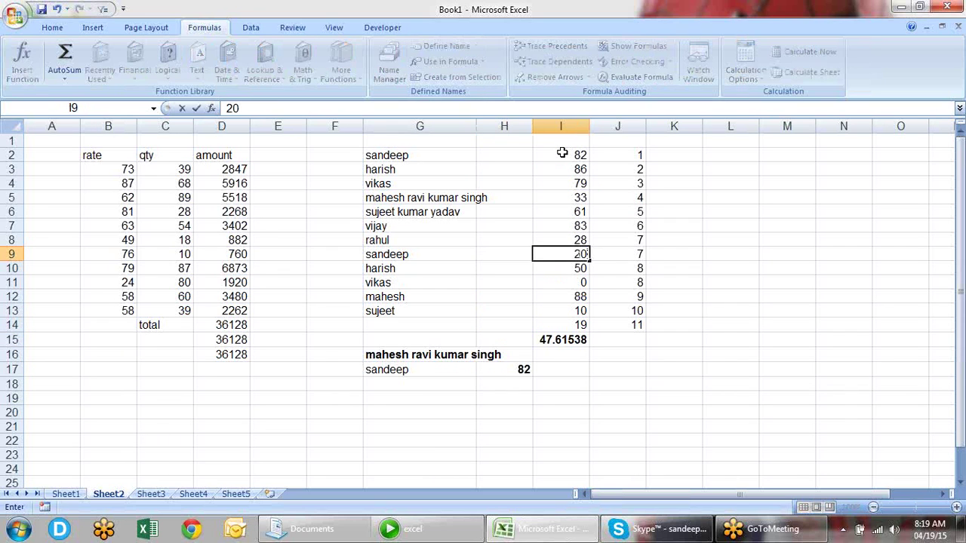
{"action": "key", "text": "Return"}
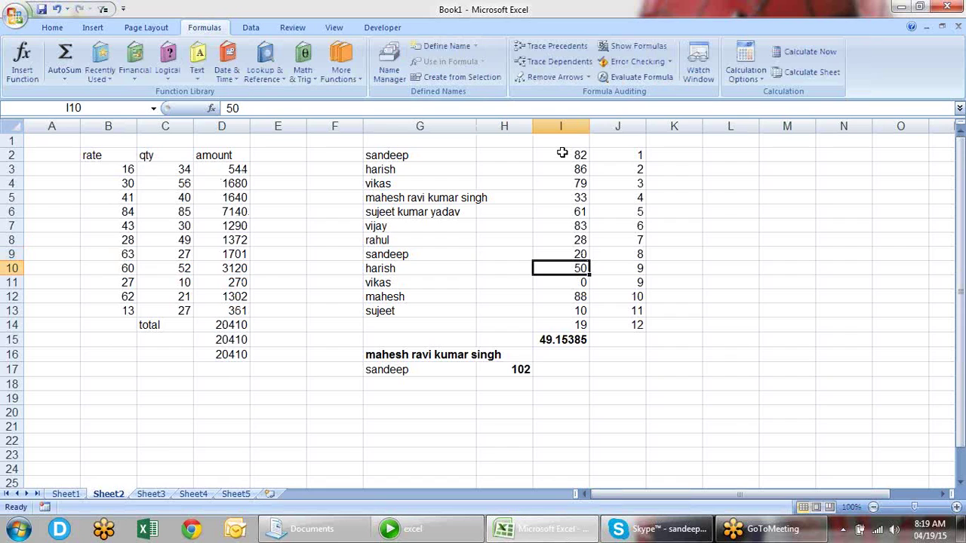
Verify the SUMIF total rose to 102 and review sandeep's scores in I9 and I2
{"action": "left_click", "coordinate": [519, 370]}
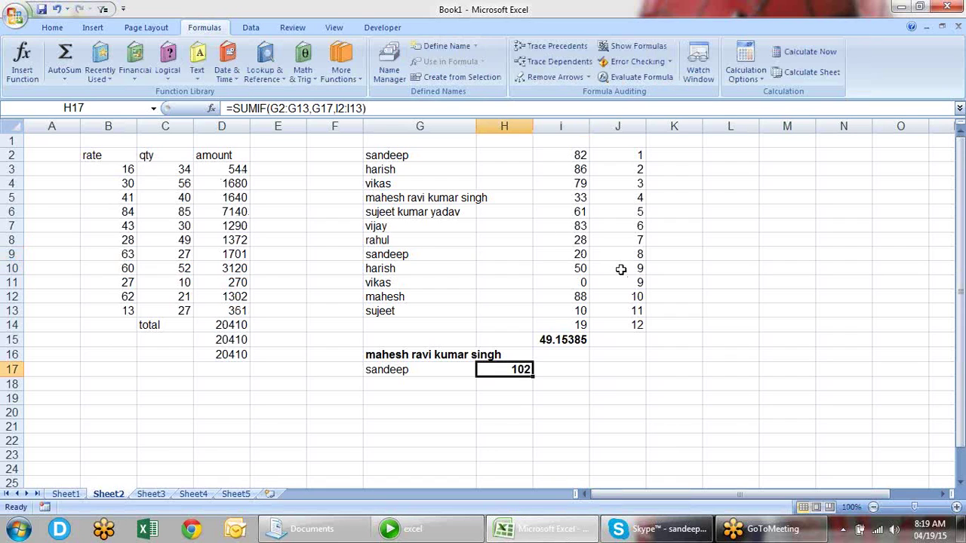
{"action": "left_click", "coordinate": [578, 254]}
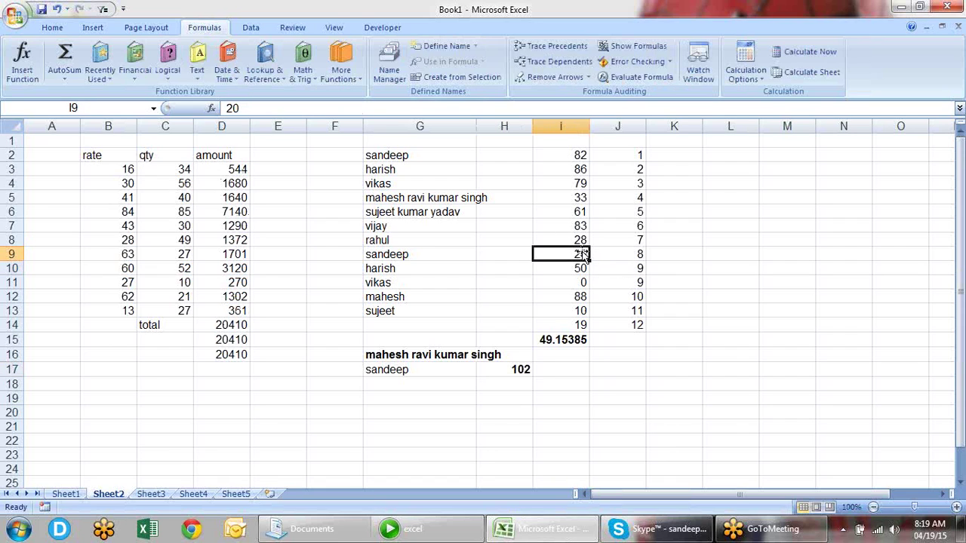
{"action": "left_click", "coordinate": [575, 155]}
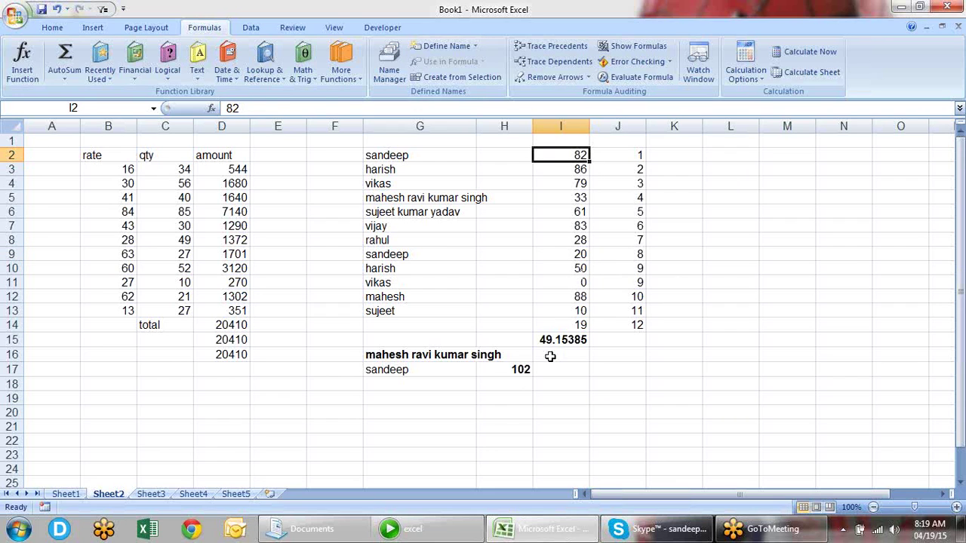
{"action": "left_click", "coordinate": [510, 369]}
Clear the SUMIF formula in H17 and sandeep from G17
{"action": "key", "text": "Delete"}
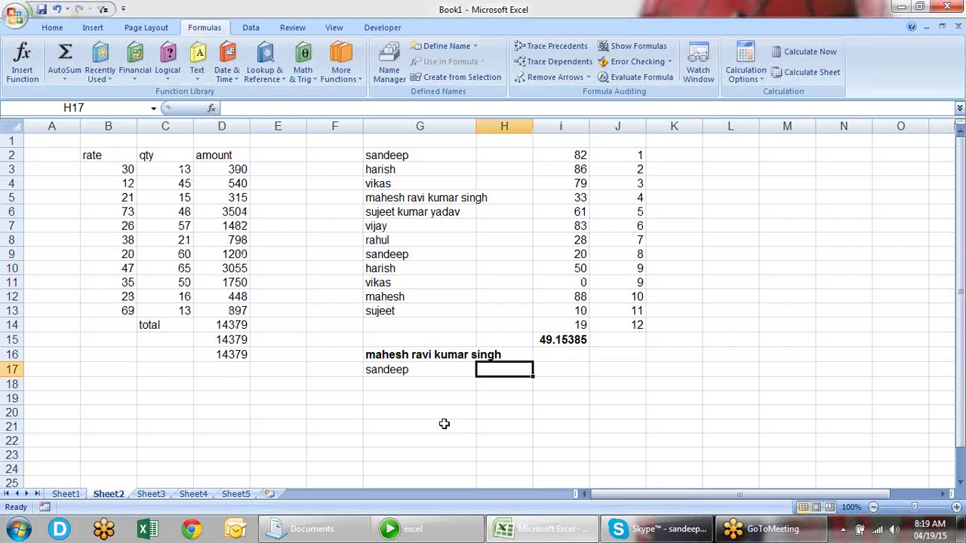
{"action": "left_click_drag", "start_coordinate": [426, 370], "coordinate": [504, 377]}
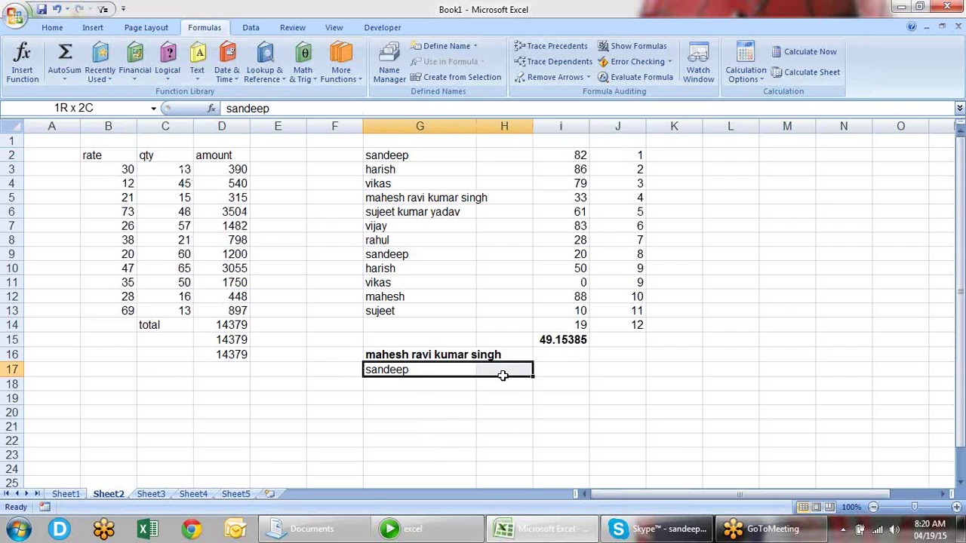
{"action": "key", "text": "Delete"}
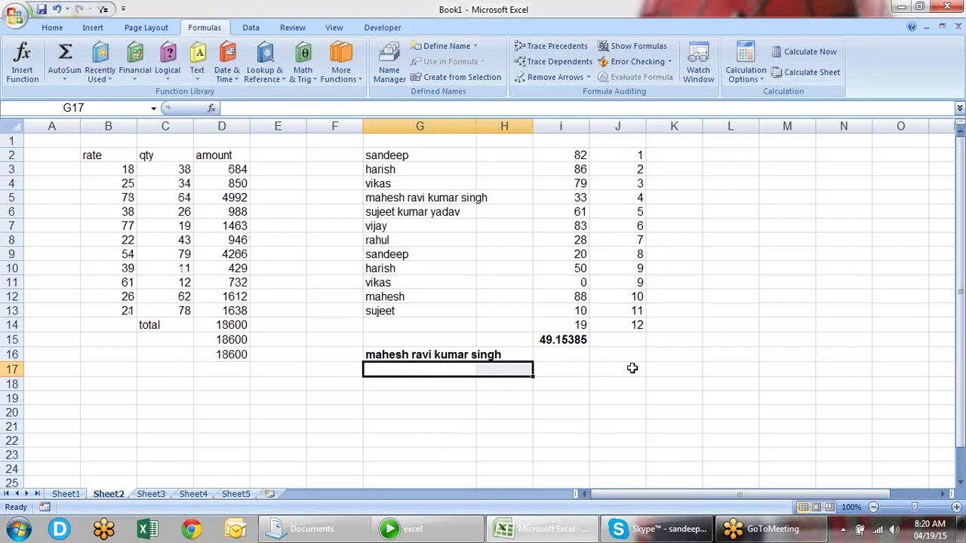
{"action": "left_click", "coordinate": [632, 354]}
Review the counter formulas in J2 and J14 and the zero score in I11
{"action": "left_click", "coordinate": [639, 156]}
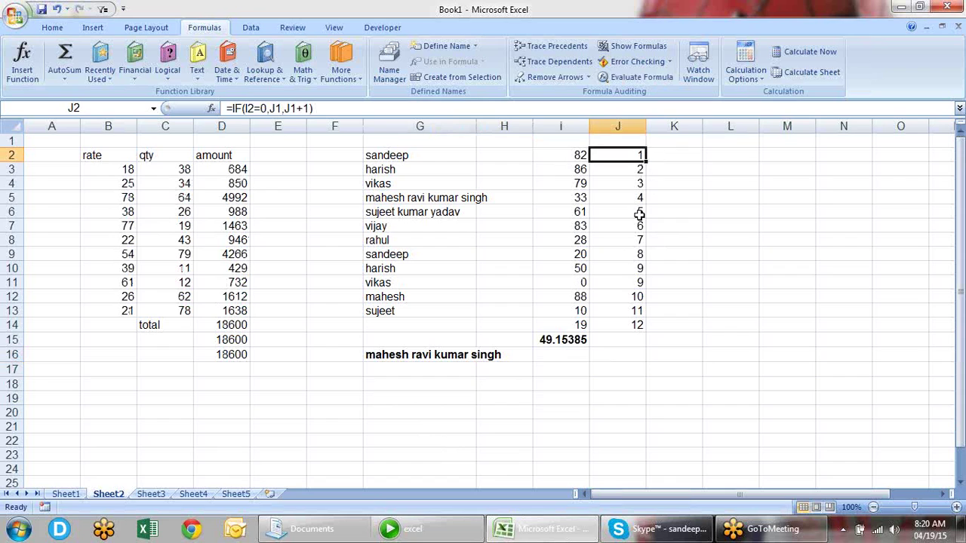
{"action": "left_click", "coordinate": [638, 326]}
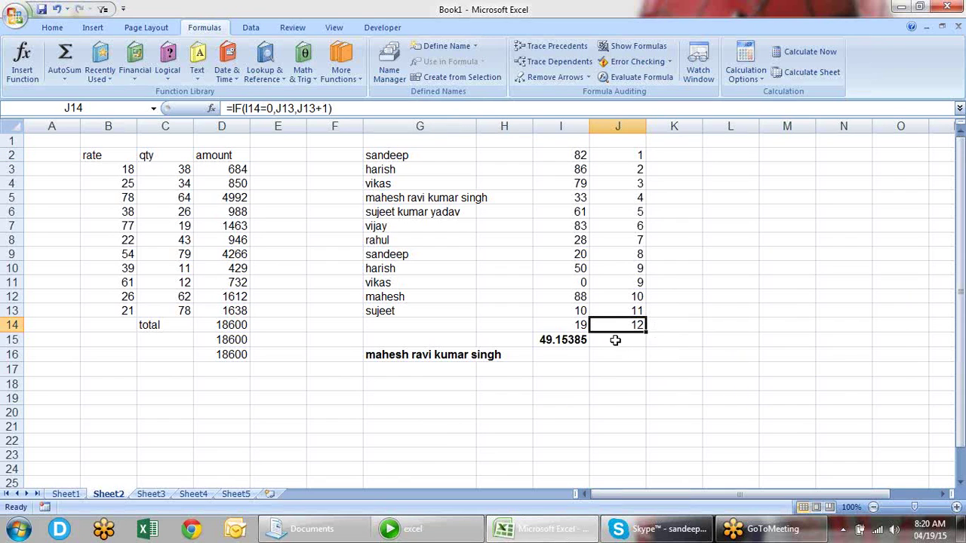
{"action": "left_click", "coordinate": [581, 283]}
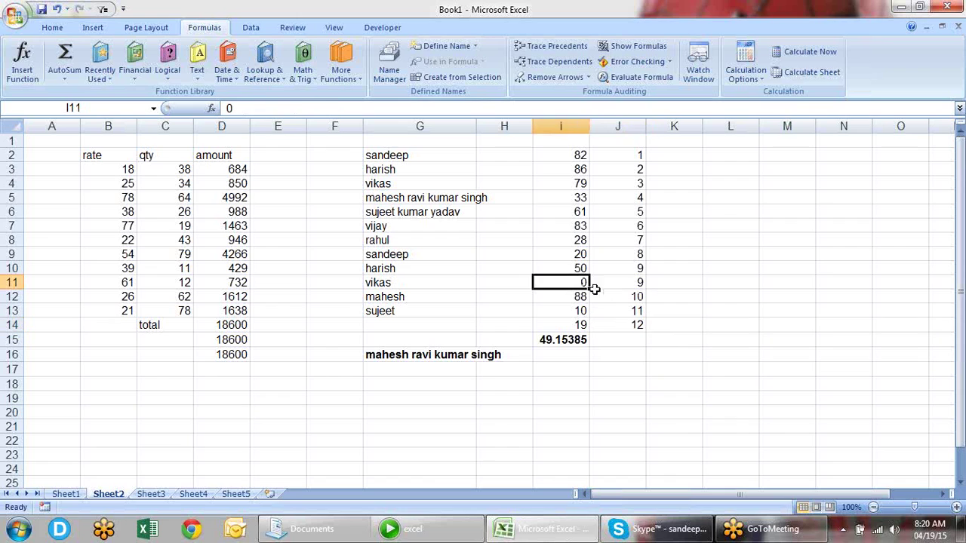
{"action": "left_click", "coordinate": [633, 325]}
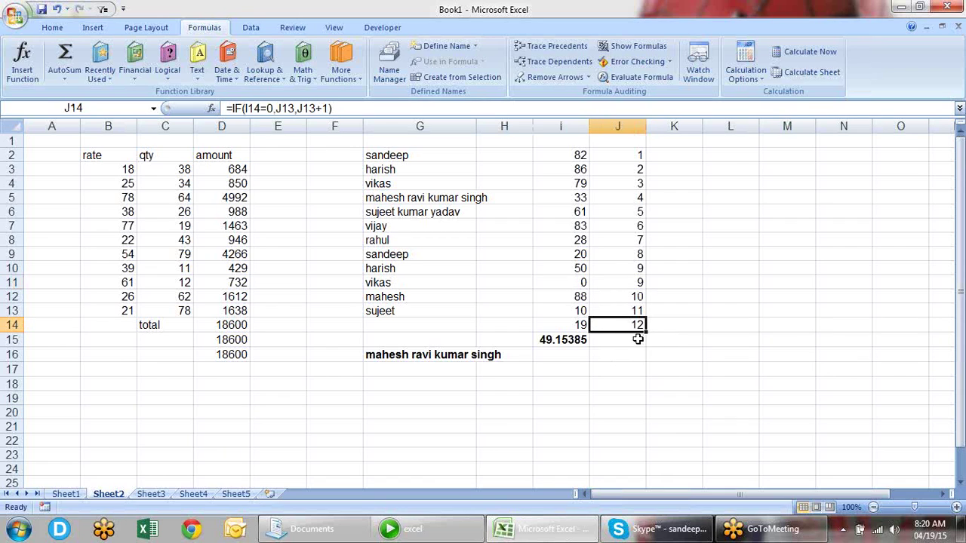
Enter =SUM(I2:I14)/J14 in J15, giving 53.25, then select J2:J15
{"action": "left_click", "coordinate": [636, 344]}
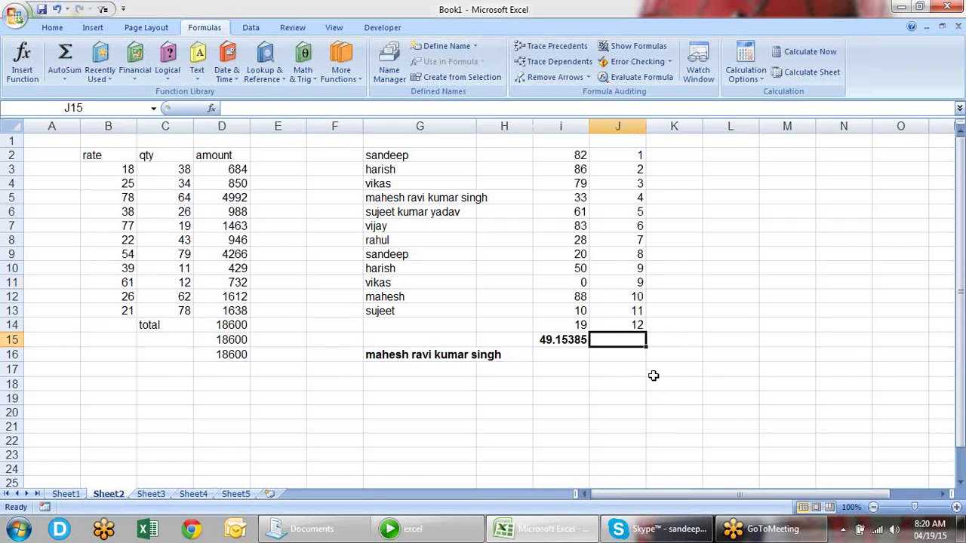
{"action": "type", "text": "=SUM("}
{"action": "left_click_drag", "start_coordinate": [582, 324], "coordinate": [589, 158]}
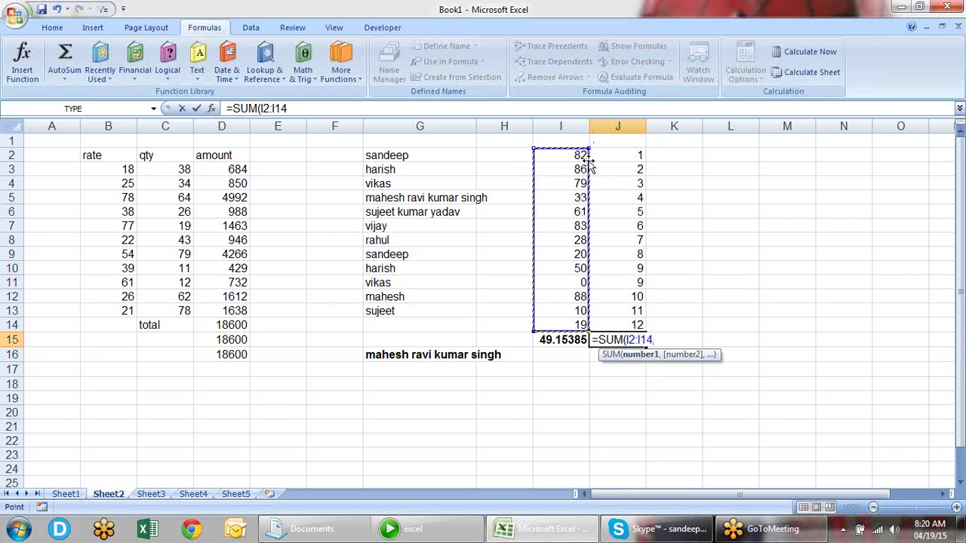
{"action": "type", "text": ")/"}
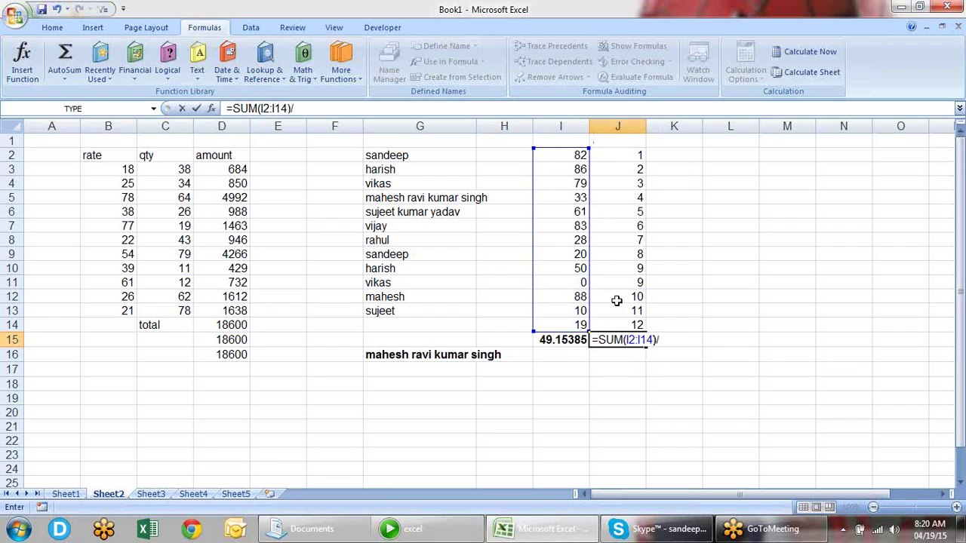
{"action": "left_click", "coordinate": [628, 323]}
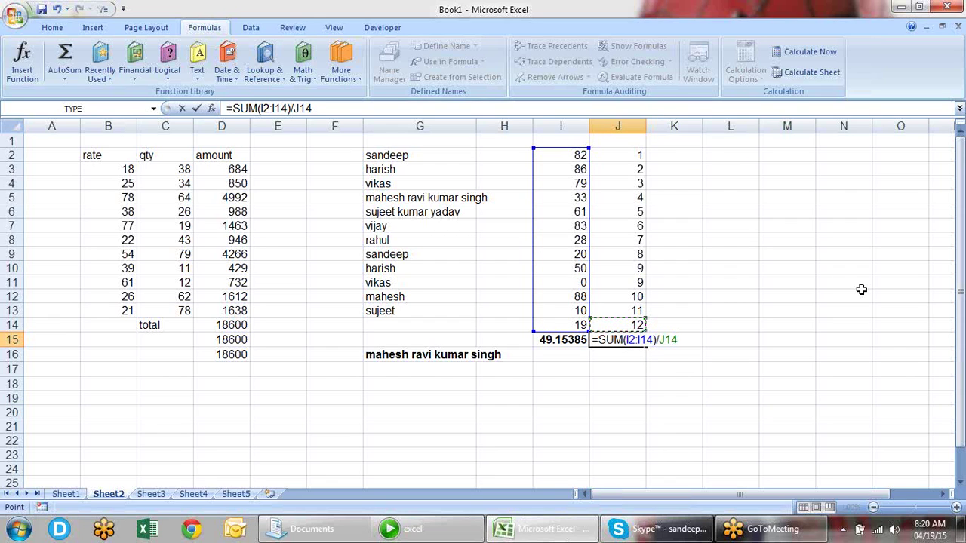
{"action": "key", "text": "Return"}
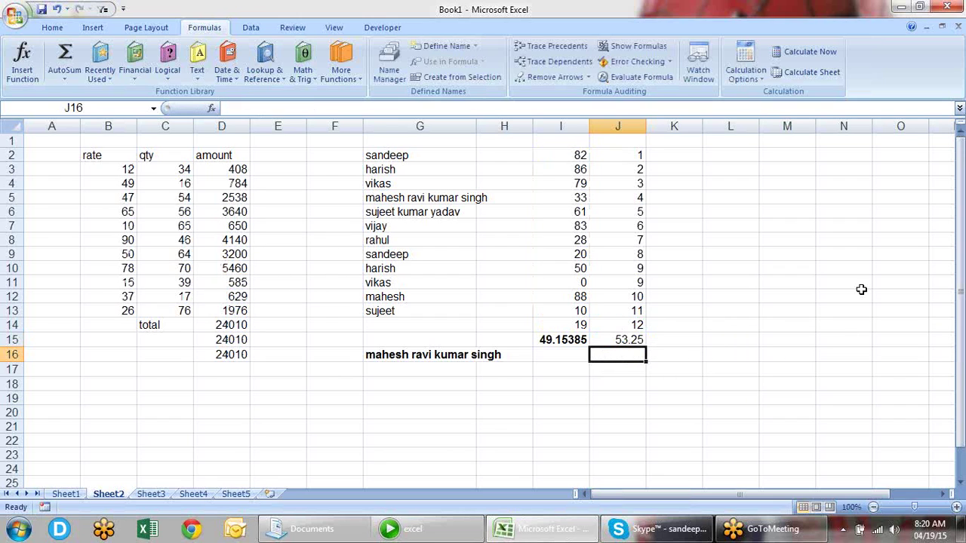
{"action": "left_click", "coordinate": [642, 341]}
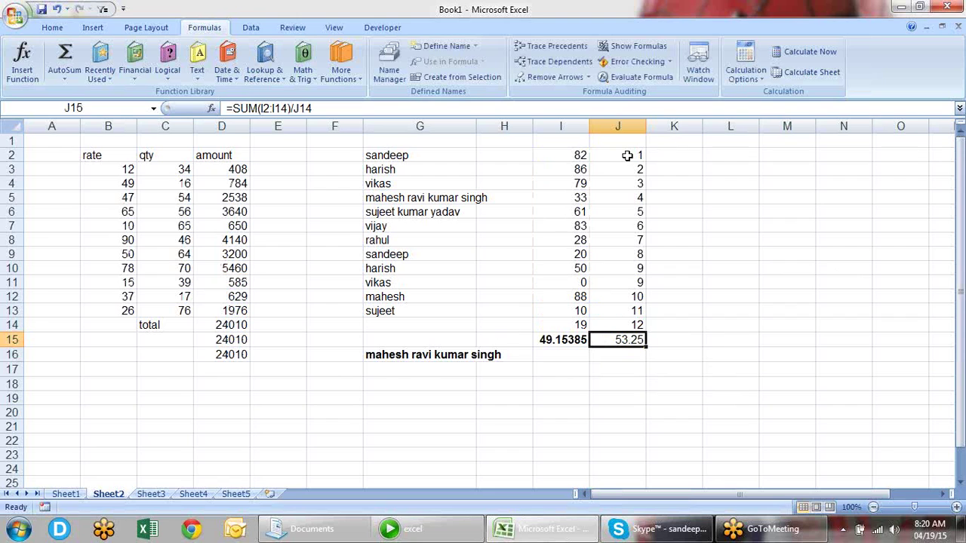
{"action": "left_click_drag", "start_coordinate": [626, 156], "coordinate": [619, 342]}
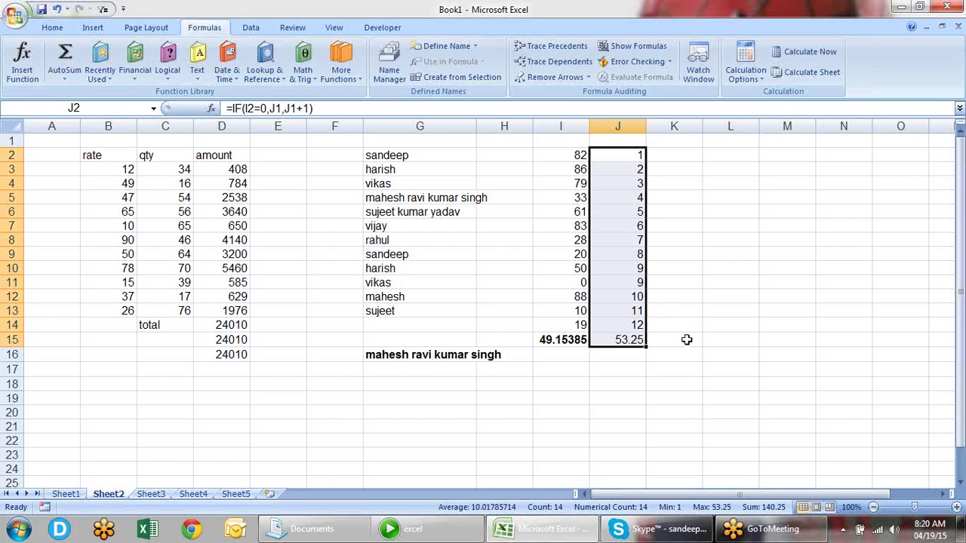
Change J2 to the flag formula =IF(I2=0,0,1) and fill it down to J14
{"action": "left_click", "coordinate": [602, 158]}
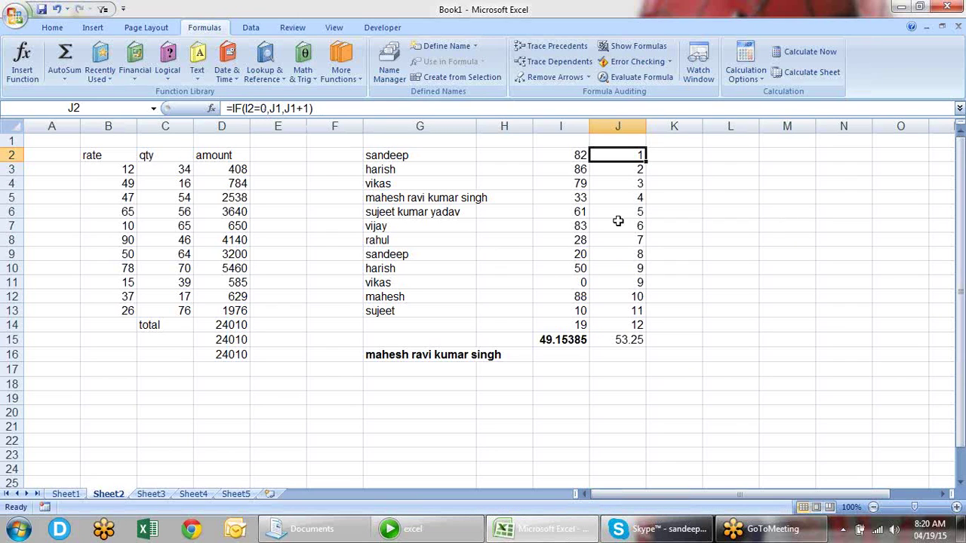
{"action": "double_click", "coordinate": [634, 154]}
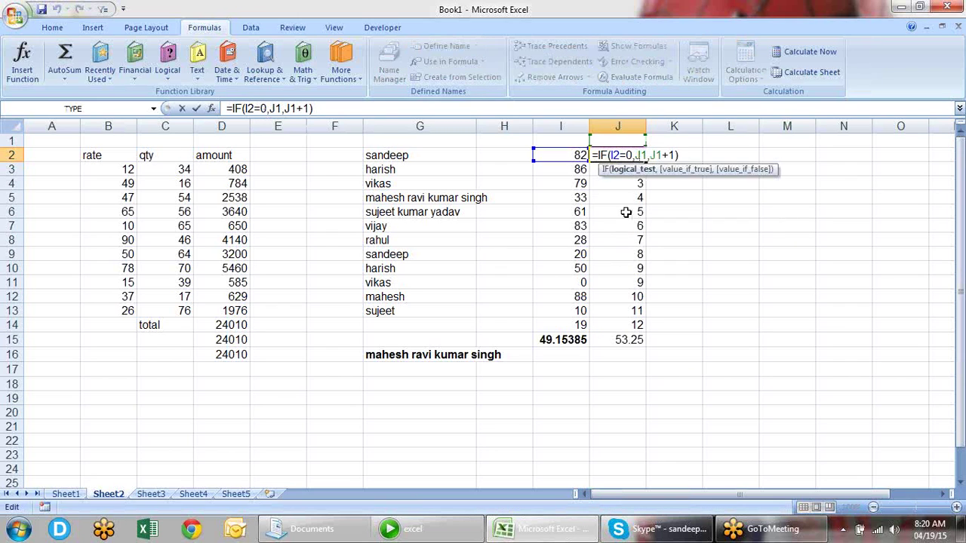
{"action": "key", "text": "Escape"}
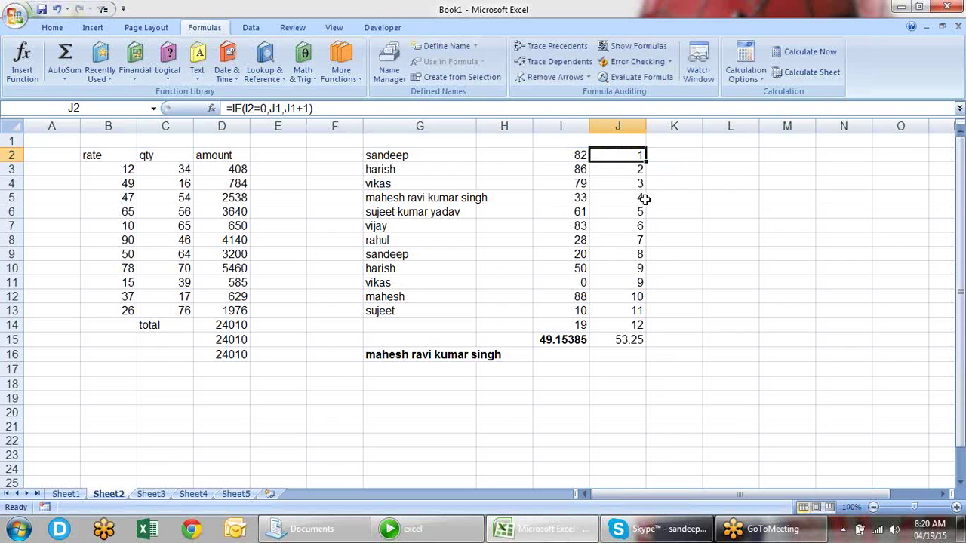
{"action": "key", "text": "F2"}
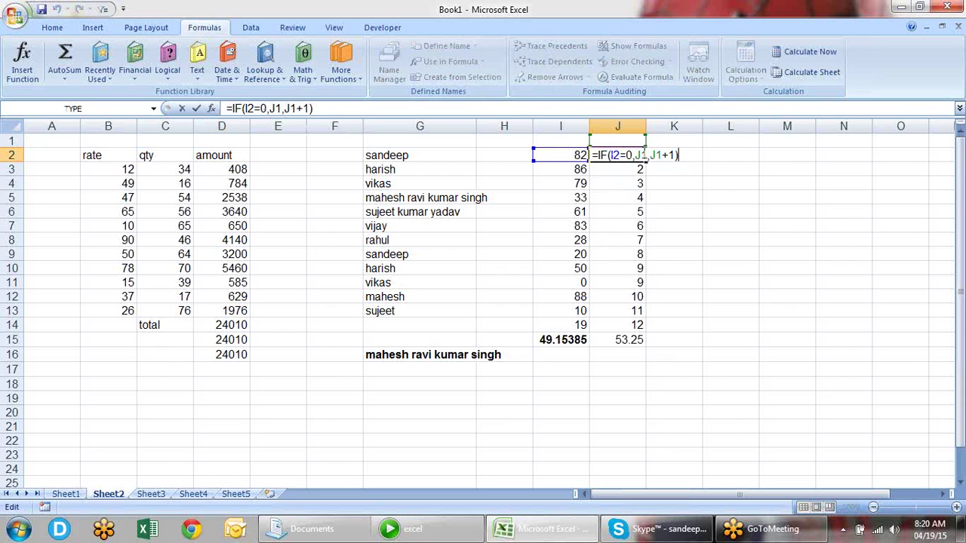
{"action": "double_click", "coordinate": [641, 155]}
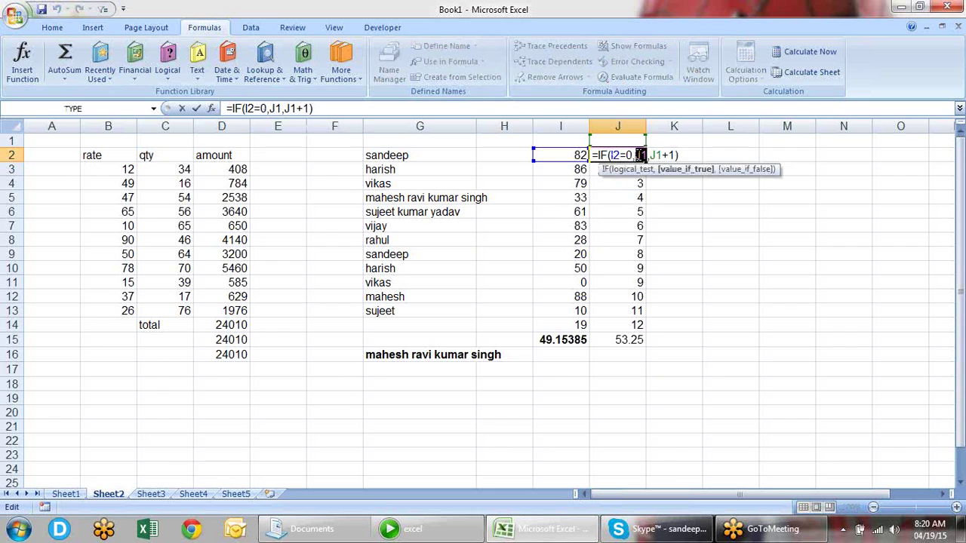
{"action": "type", "text": "0"}
{"action": "left_click_drag", "start_coordinate": [668, 155], "coordinate": [644, 155]}
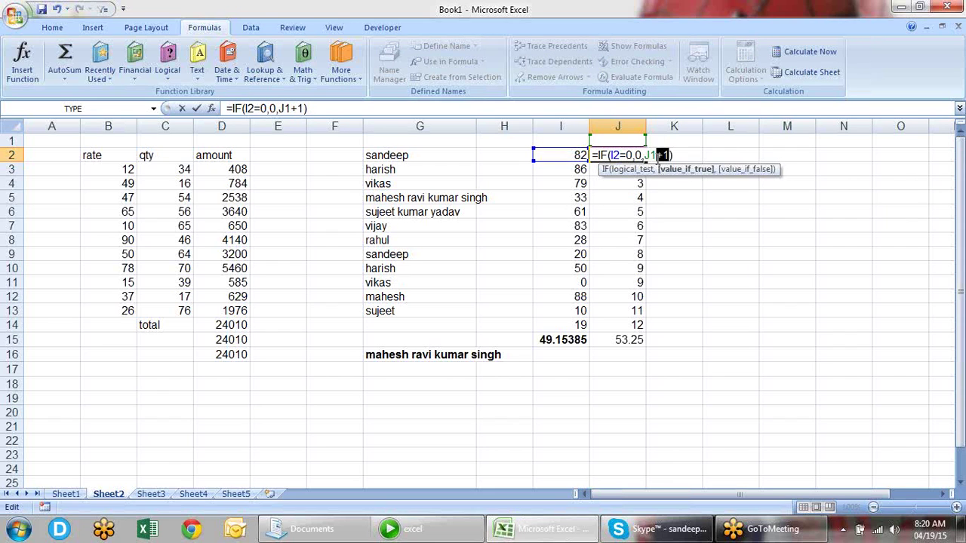
{"action": "key", "text": "BackSpace"}
{"action": "key", "text": "Return"}
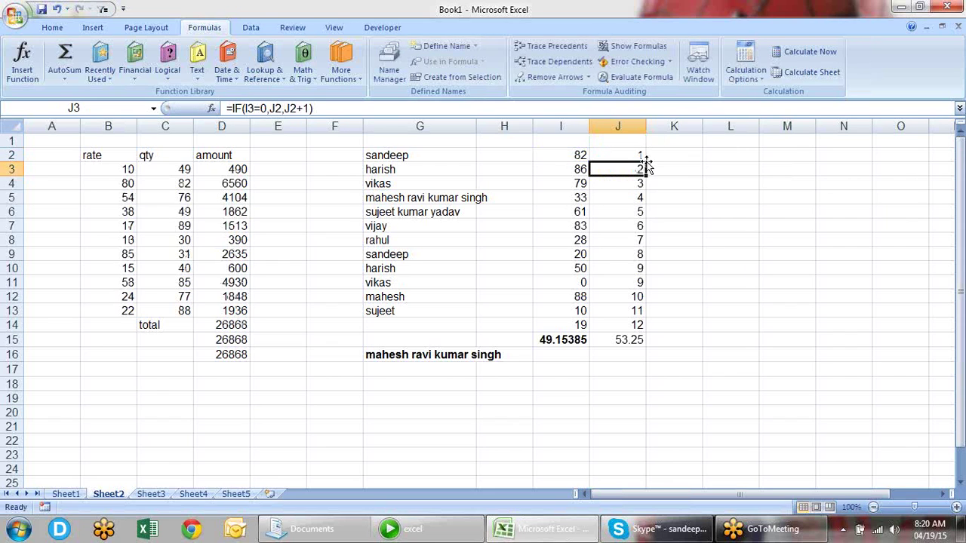
{"action": "left_click", "coordinate": [630, 160]}
{"action": "left_click_drag", "start_coordinate": [645, 161], "coordinate": [646, 331]}
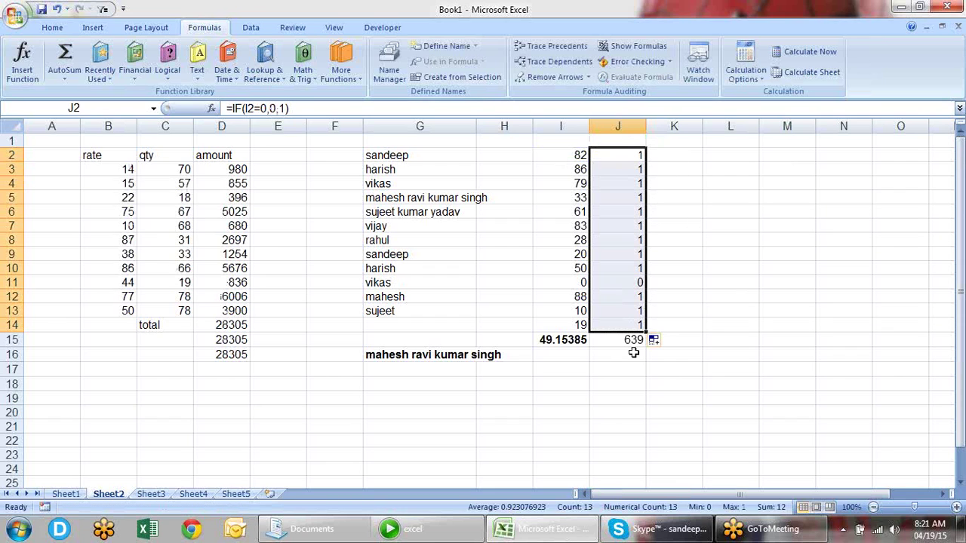
{"action": "left_click", "coordinate": [640, 282]}
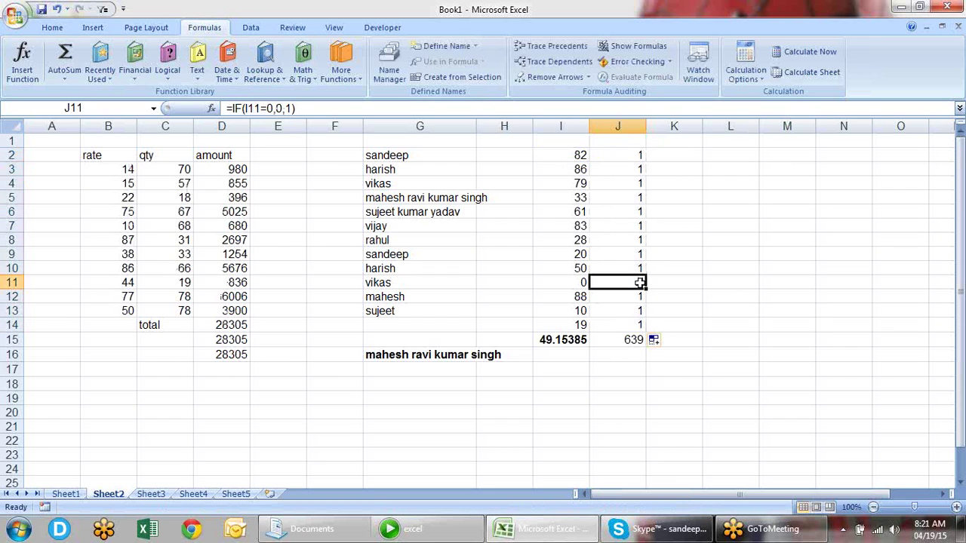
Set the score in I5 to 0
{"action": "left_click", "coordinate": [573, 200]}
{"action": "type", "text": "0"}
{"action": "key", "text": "Return"}
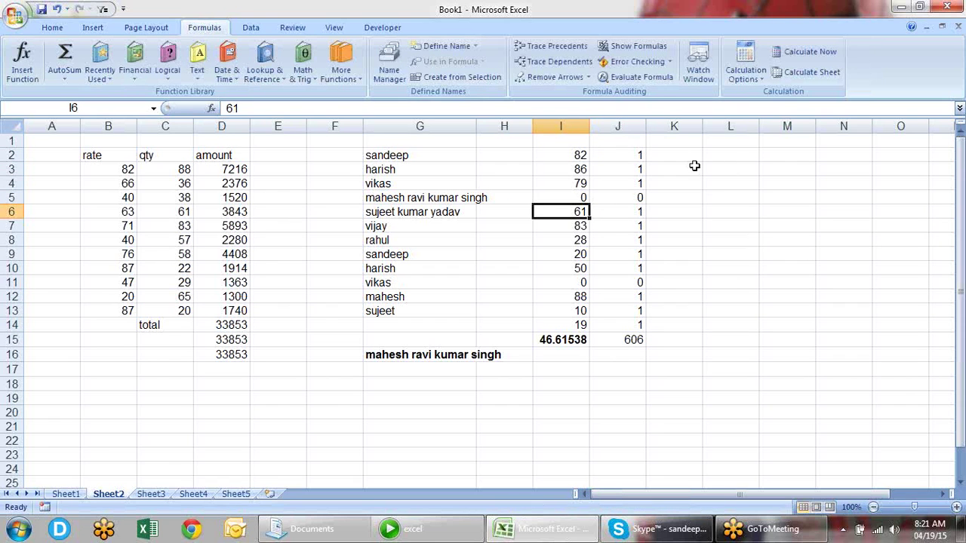
Change J15 to =SUM(I2:I14)/SUM(J2:J14), giving 55.09091
{"action": "left_click", "coordinate": [640, 341]}
{"action": "key", "text": "F2"}
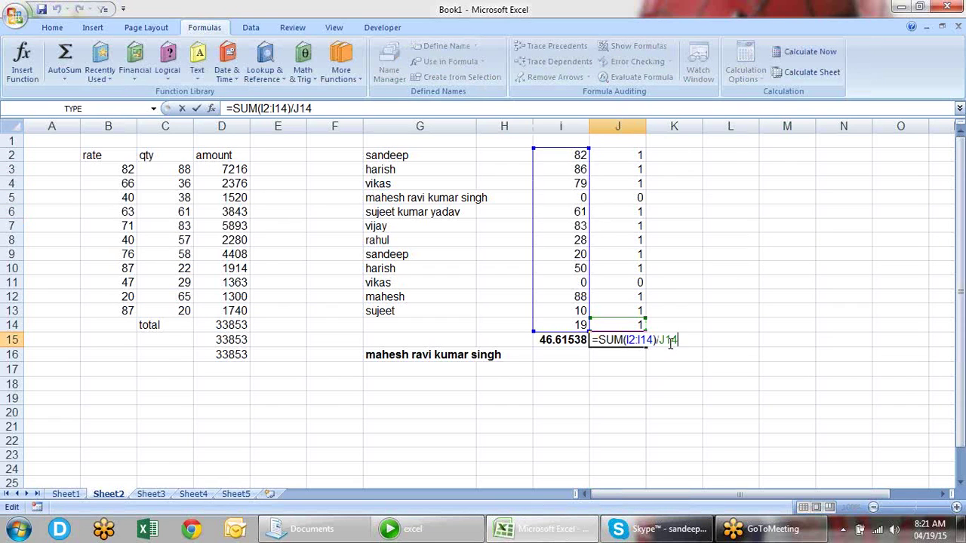
{"action": "left_click_drag", "start_coordinate": [679, 339], "coordinate": [660, 340]}
{"action": "type", "text": "sum"}
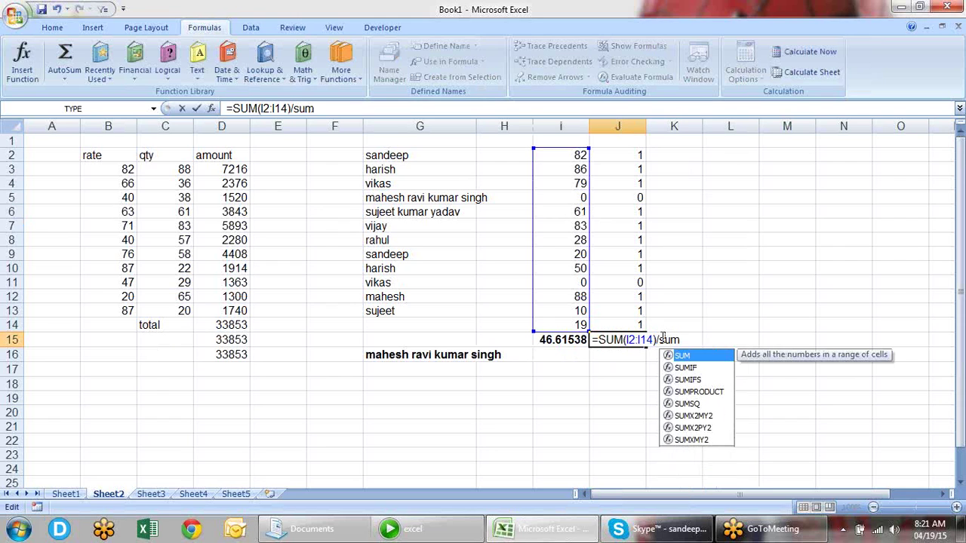
{"action": "key", "text": "Tab"}
{"action": "left_click_drag", "start_coordinate": [642, 325], "coordinate": [637, 157]}
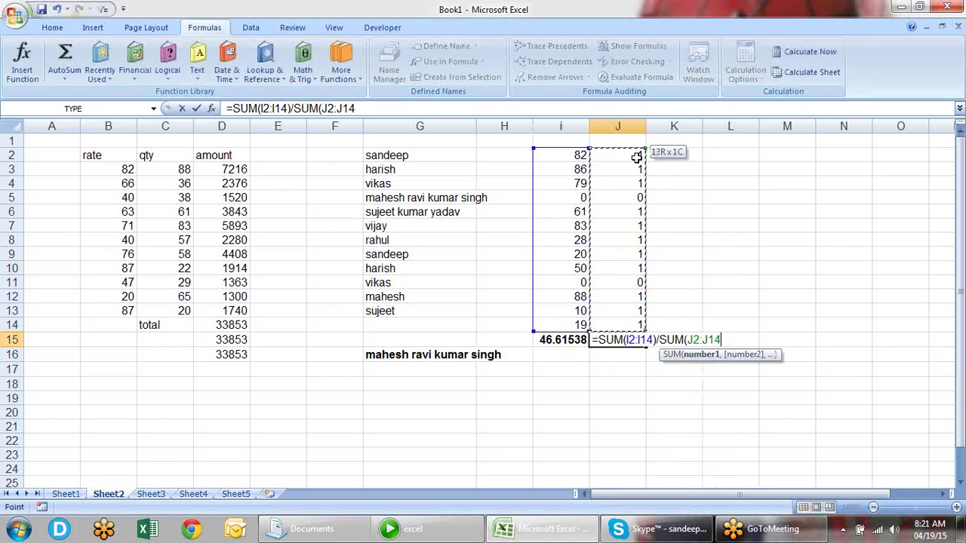
{"action": "type", "text": ")"}
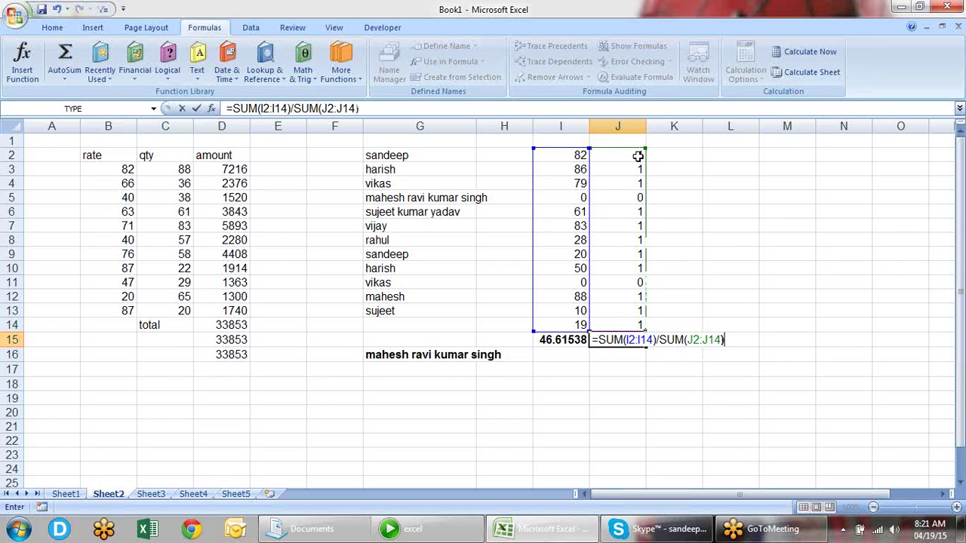
{"action": "key", "text": "Return"}
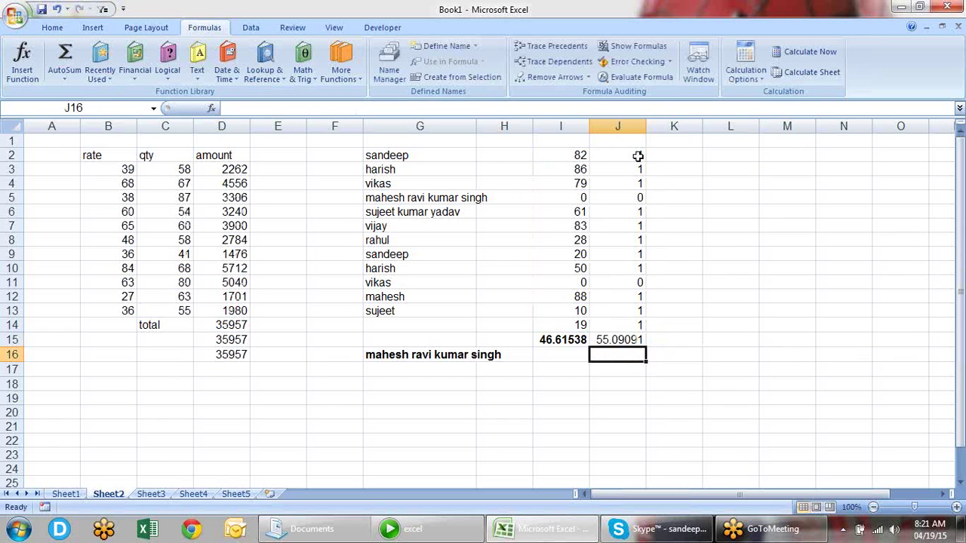
{"action": "left_click", "coordinate": [616, 339]}
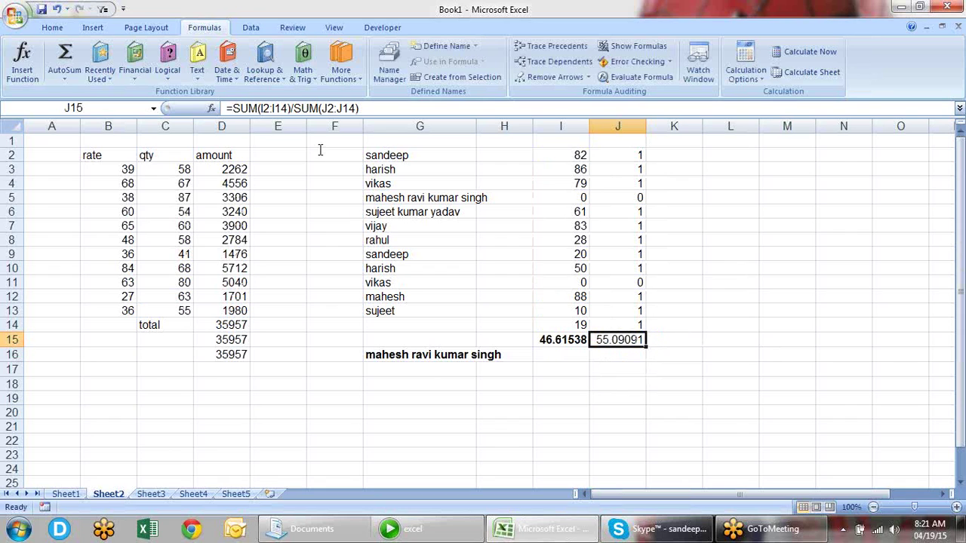
{"action": "double_click", "coordinate": [639, 340]}
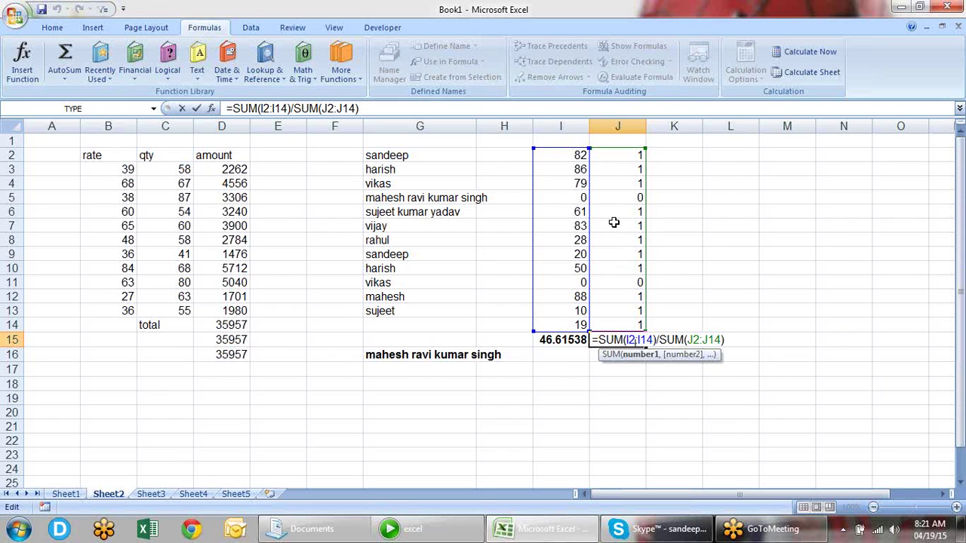
{"action": "key", "text": "Escape"}
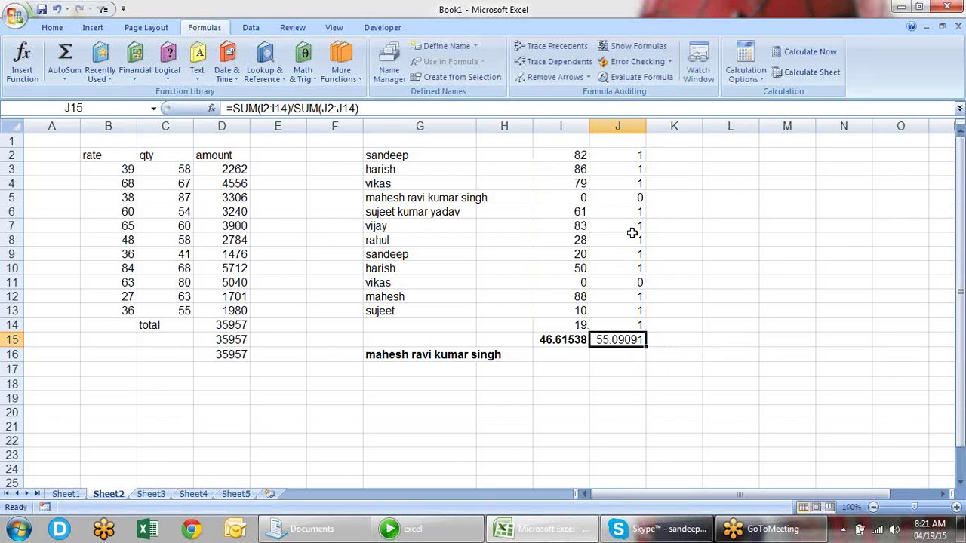
Check the flag formulas across J3 to J13 and re-examine J15's ranges unchanged
{"action": "left_click", "coordinate": [632, 233]}
{"action": "left_click", "coordinate": [631, 189]}
{"action": "left_click_drag", "start_coordinate": [639, 171], "coordinate": [639, 159]}
{"action": "left_click", "coordinate": [629, 226]}
{"action": "left_click", "coordinate": [629, 280]}
{"action": "left_click", "coordinate": [633, 307]}
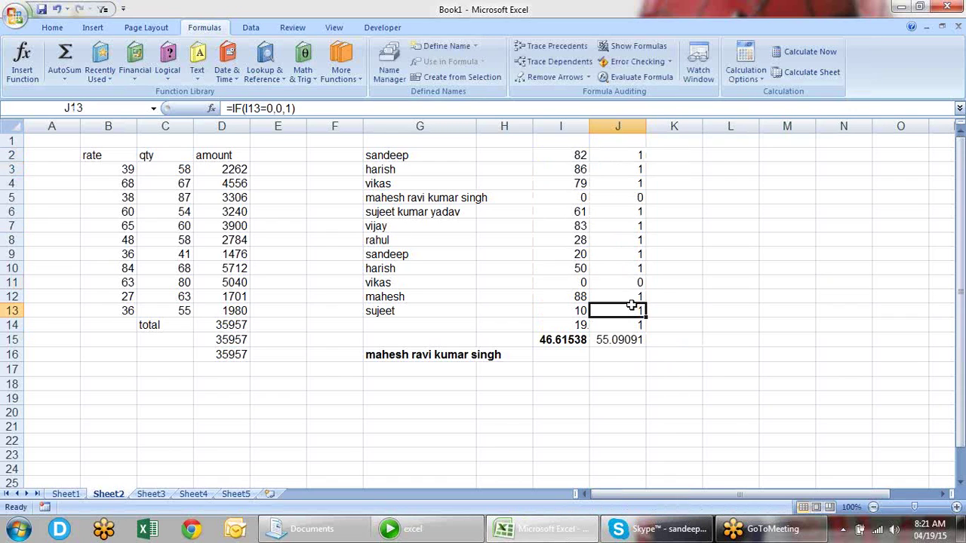
{"action": "left_click", "coordinate": [626, 252]}
{"action": "left_click", "coordinate": [626, 169]}
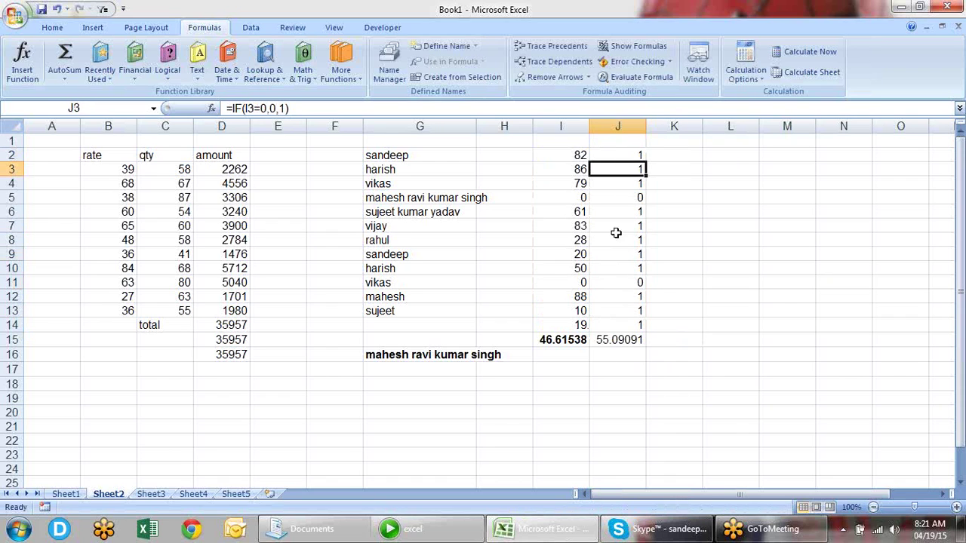
{"action": "left_click", "coordinate": [644, 339]}
{"action": "key", "text": "F2"}
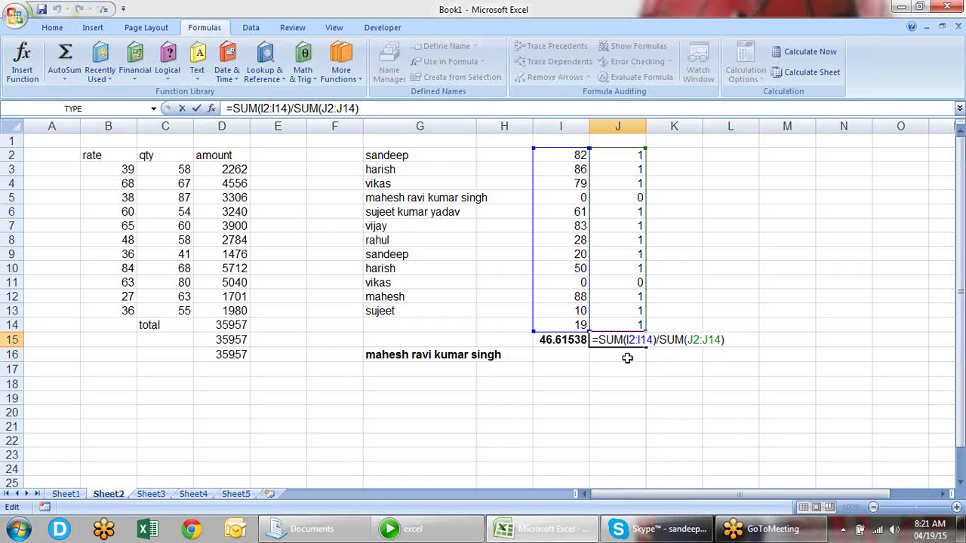
{"action": "key", "text": "ctrl+Return"}
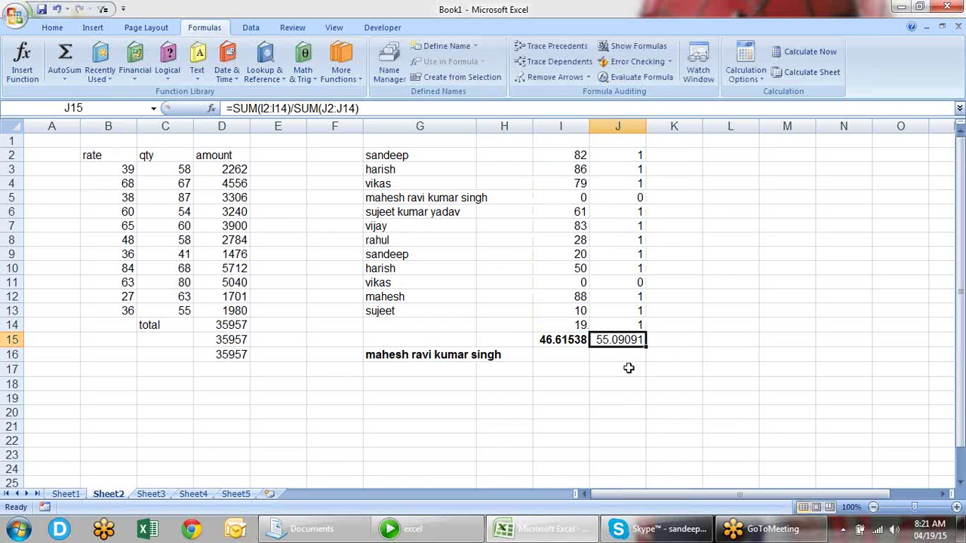
Enter =AVERAGEIF(I2:I14,">0") in J16, giving 55.09091, and compare it with J15
{"action": "left_click", "coordinate": [613, 358]}
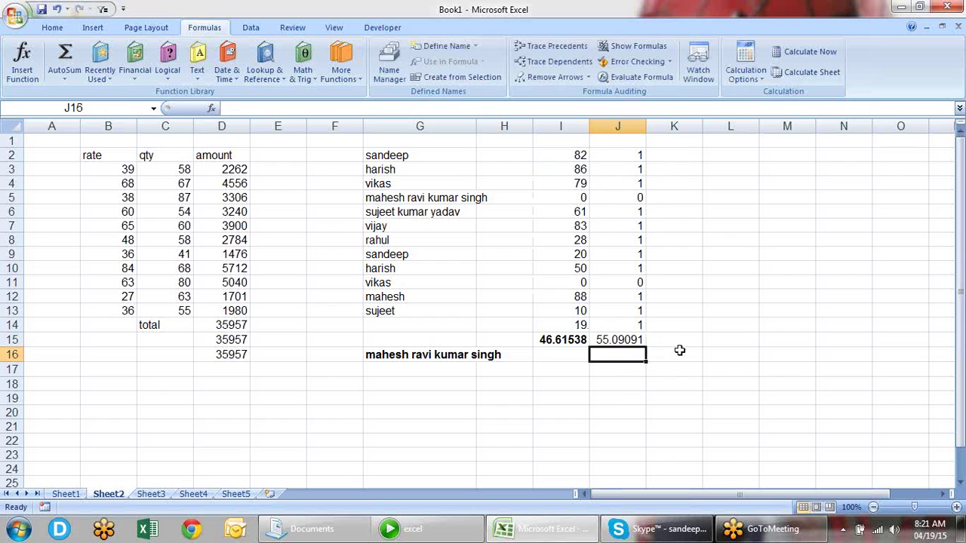
{"action": "type", "text": "=av"}
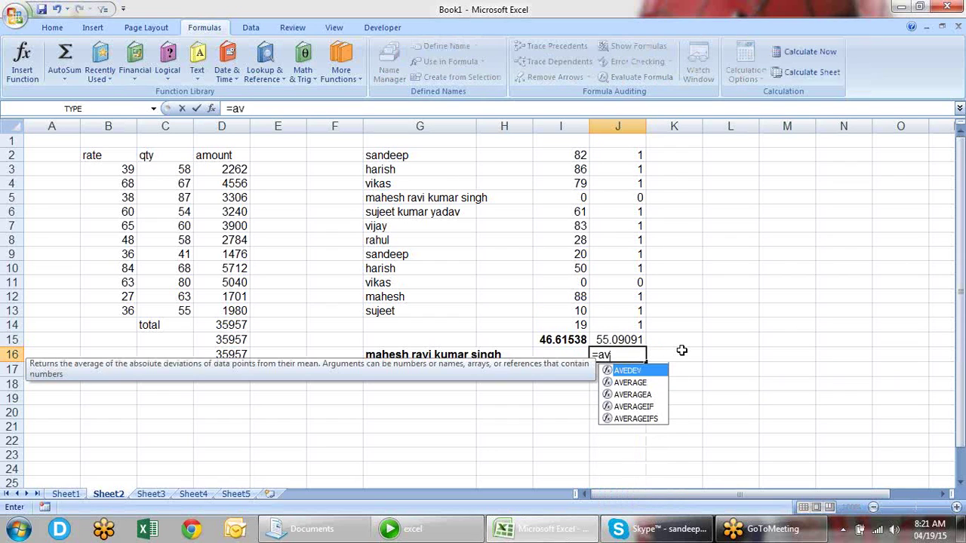
{"action": "key", "text": "Down"}
{"action": "key", "text": "Down"}
{"action": "key", "text": "Down"}
{"action": "key", "text": "Tab"}
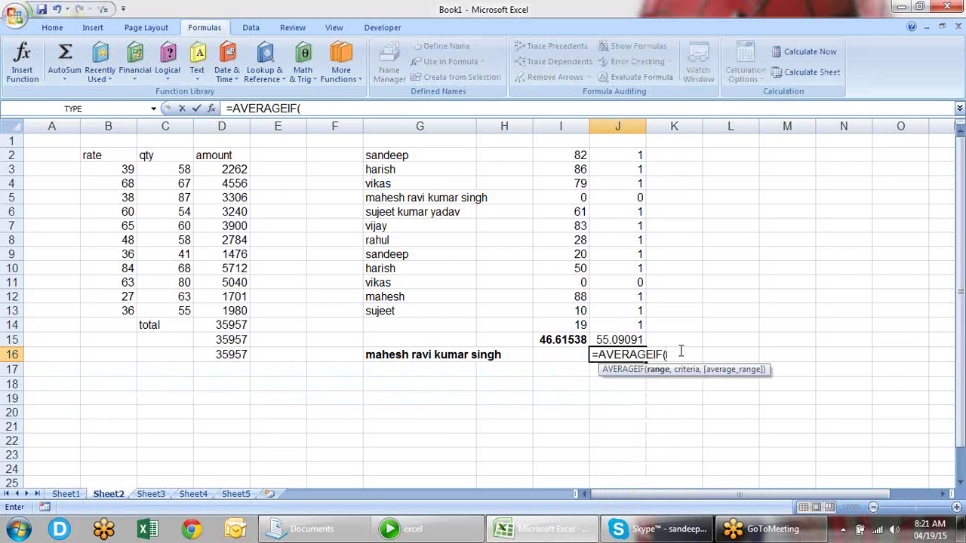
{"action": "left_click_drag", "start_coordinate": [581, 323], "coordinate": [573, 156]}
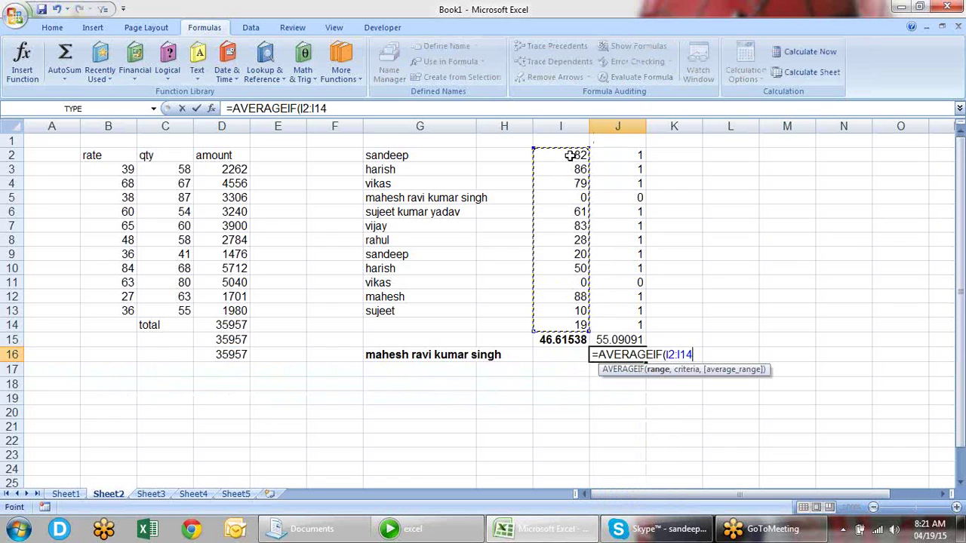
{"action": "type", "text": ","}
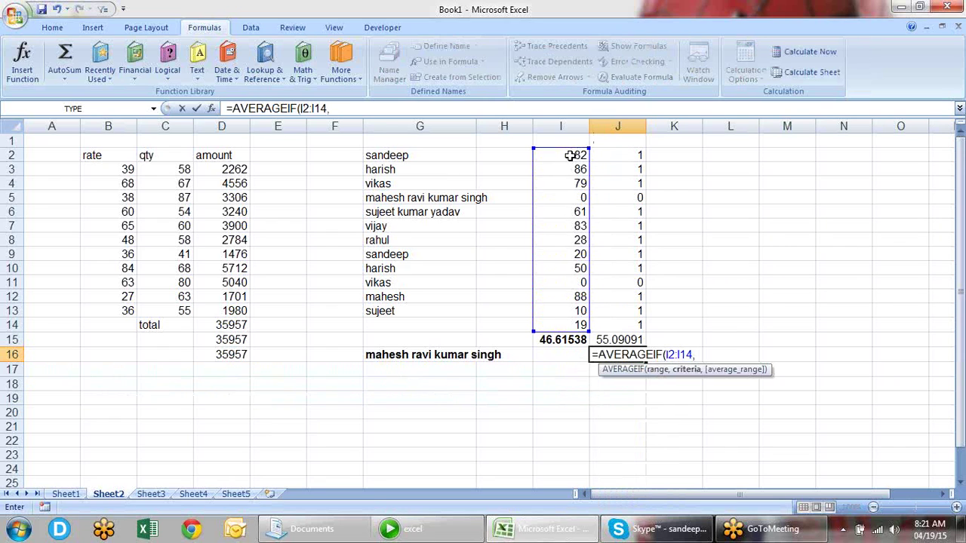
{"action": "type", "text": "\">0"}
{"action": "key", "text": "Return"}
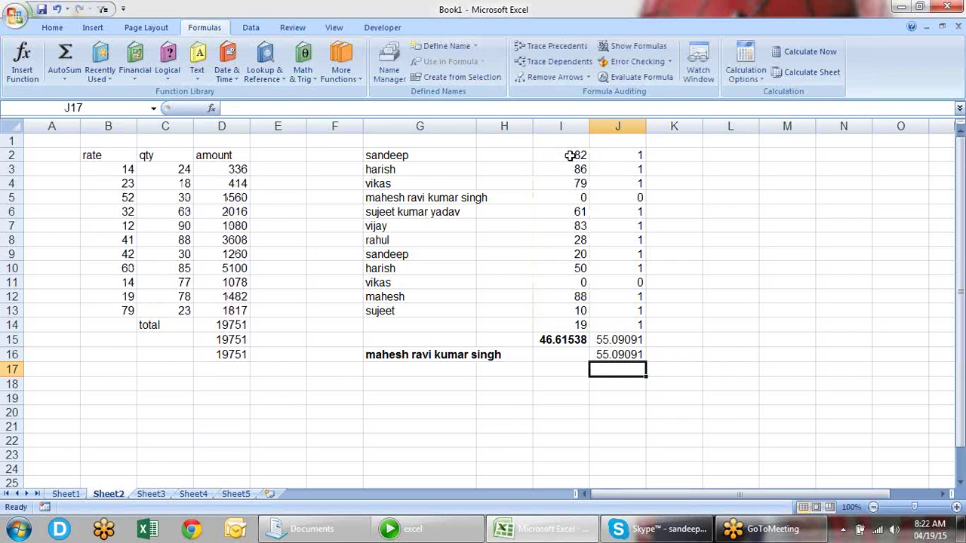
{"action": "key", "text": "Up"}
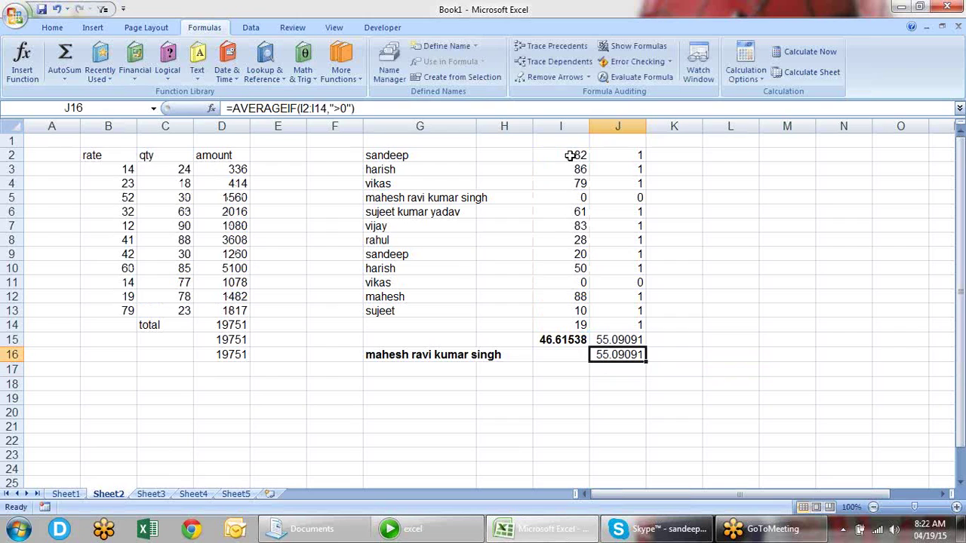
{"action": "key", "text": "Up"}
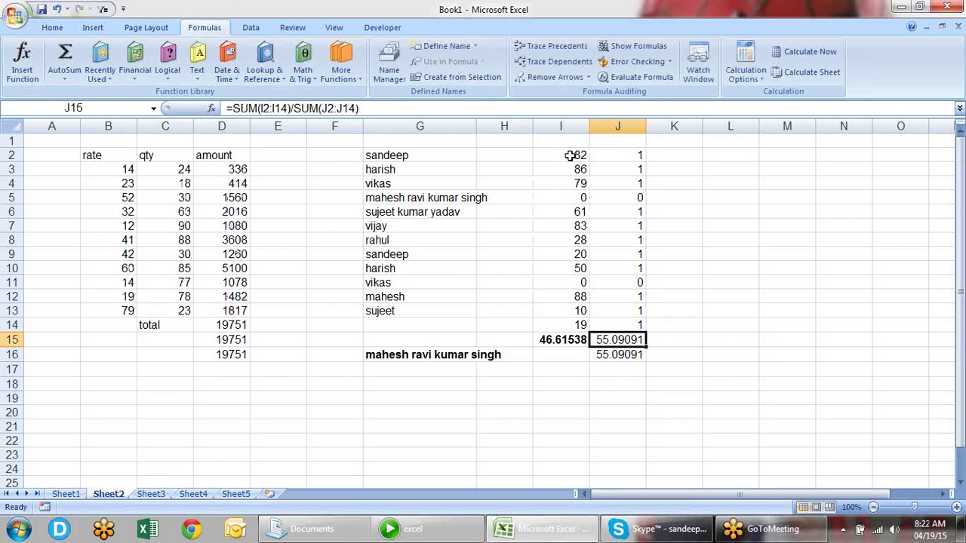
{"action": "key", "text": "Down"}
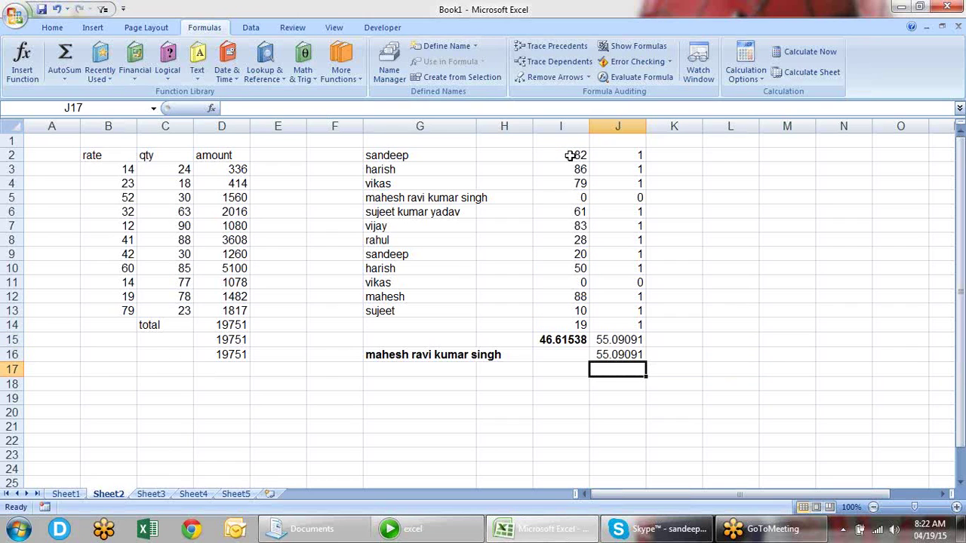
Build =SUM(I2:I14)/SUM(IF(I2:I14>0,1,0)) in J17 and enter it as an array formula
{"action": "type", "text": "="}
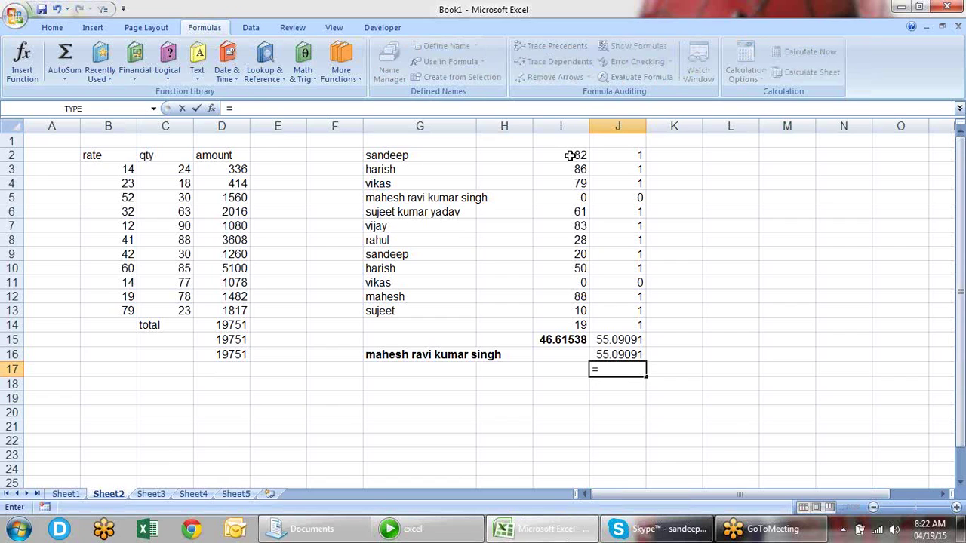
{"action": "type", "text": "I"}
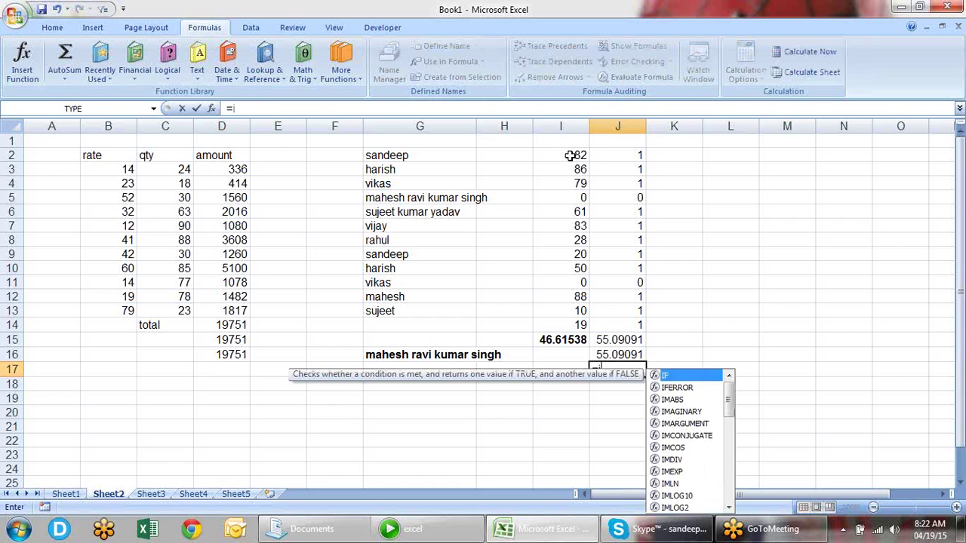
{"action": "type", "text": "F("}
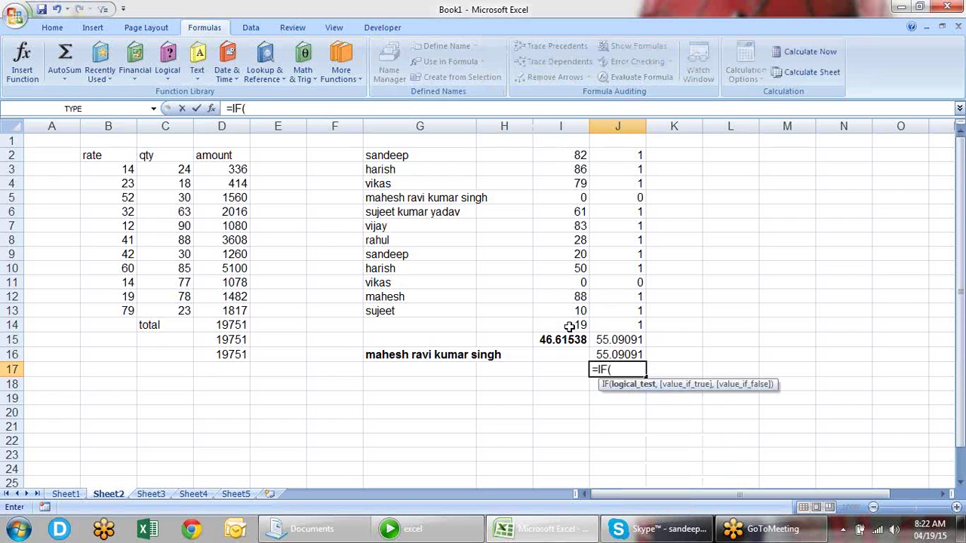
{"action": "left_click_drag", "start_coordinate": [567, 329], "coordinate": [567, 157]}
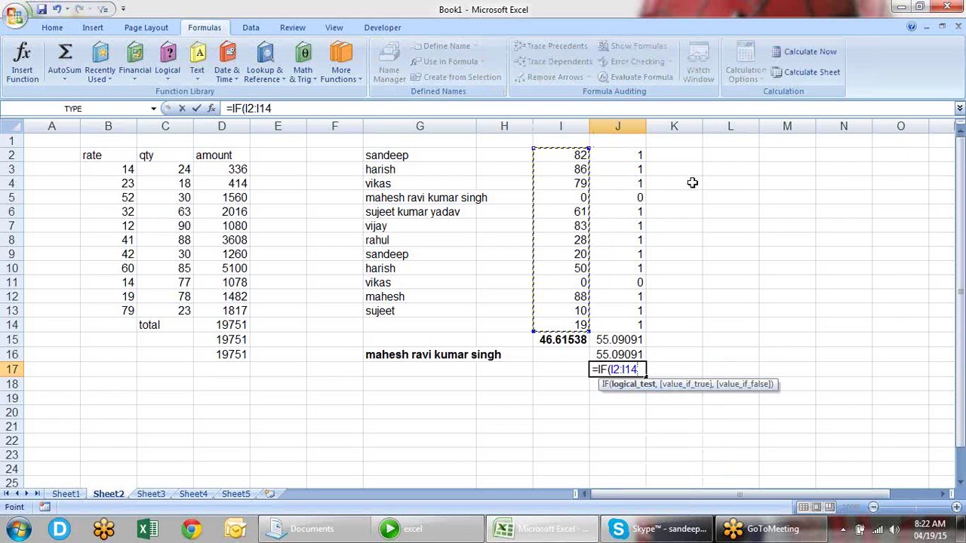
{"action": "type", "text": ">"}
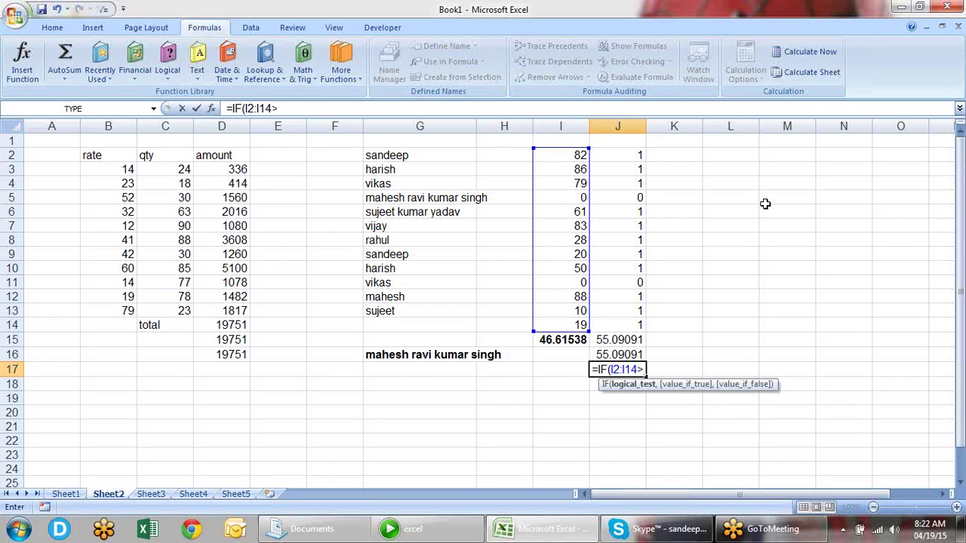
{"action": "type", "text": "0,1"}
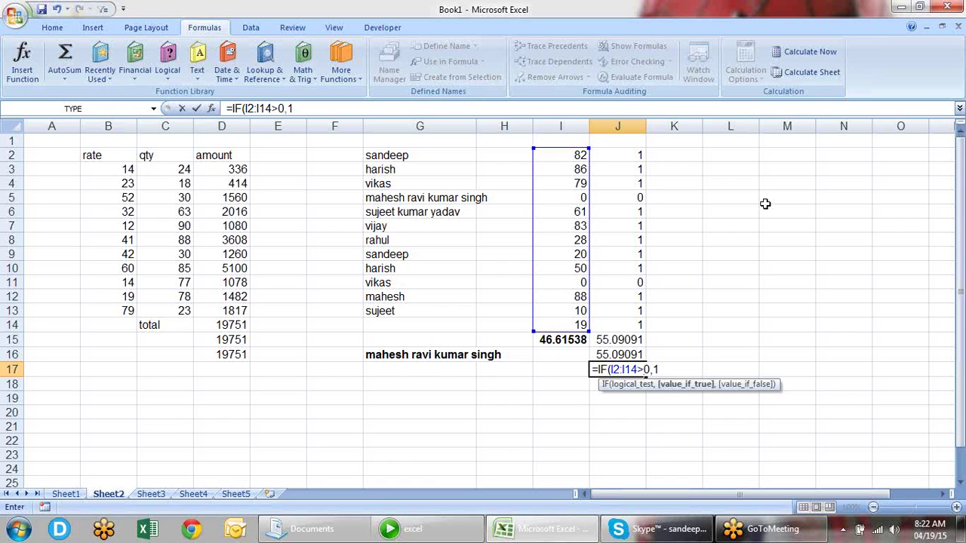
{"action": "type", "text": ","}
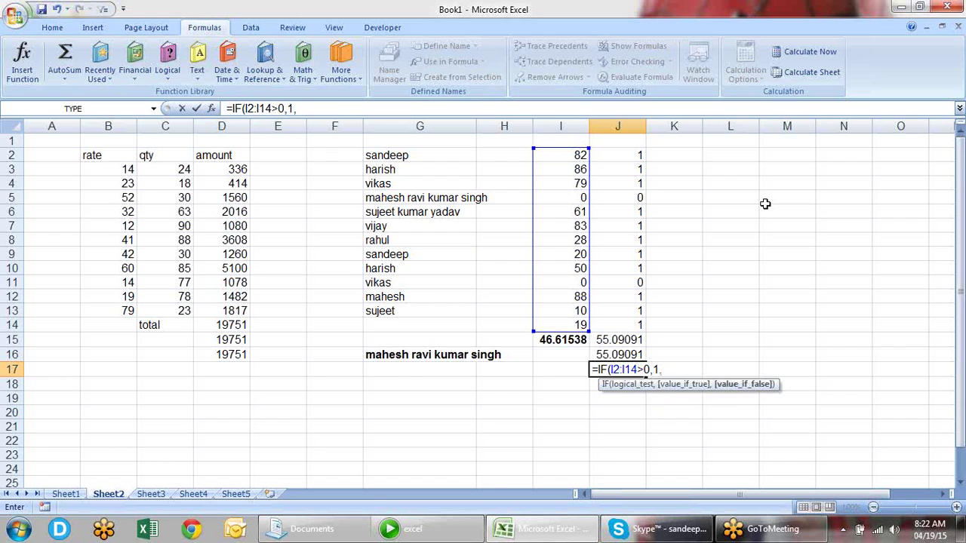
{"action": "type", "text": "0"}
{"action": "left_click", "coordinate": [596, 370]}
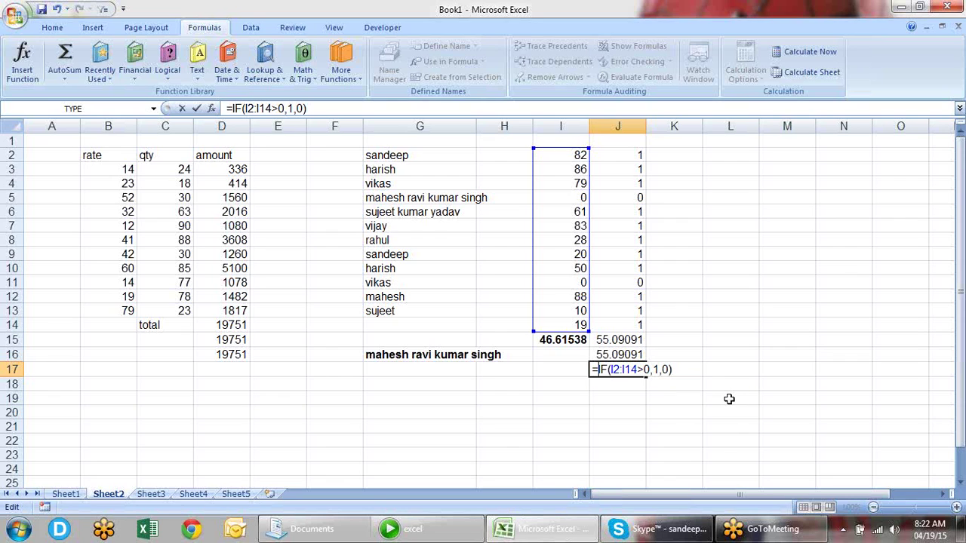
{"action": "type", "text": "sum"}
{"action": "key", "text": "Tab"}
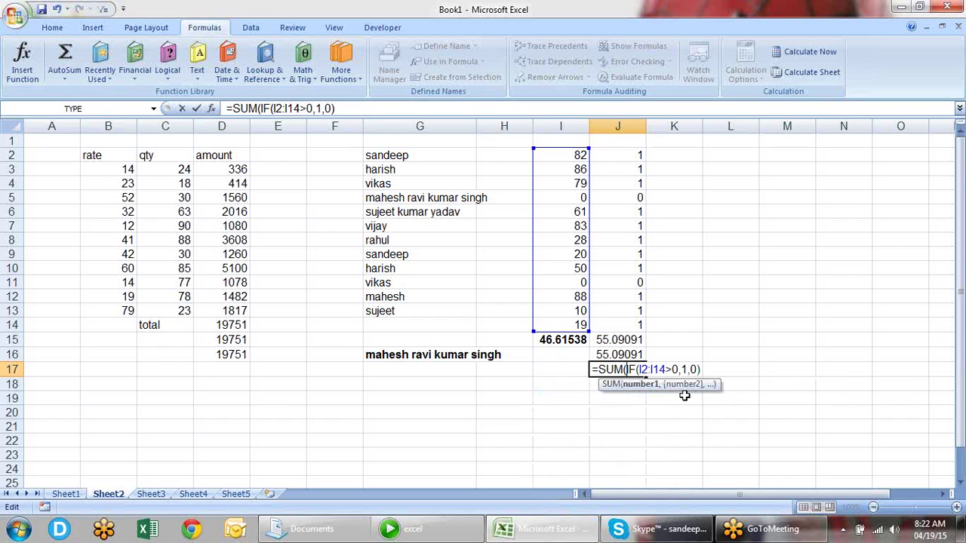
{"action": "left_click_drag", "start_coordinate": [570, 158], "coordinate": [571, 317]}
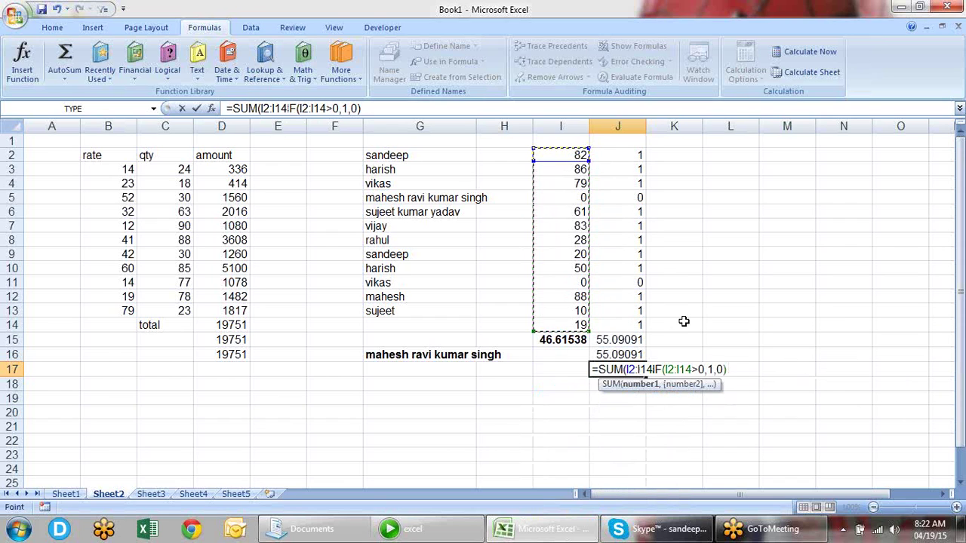
{"action": "type", "text": ")/"}
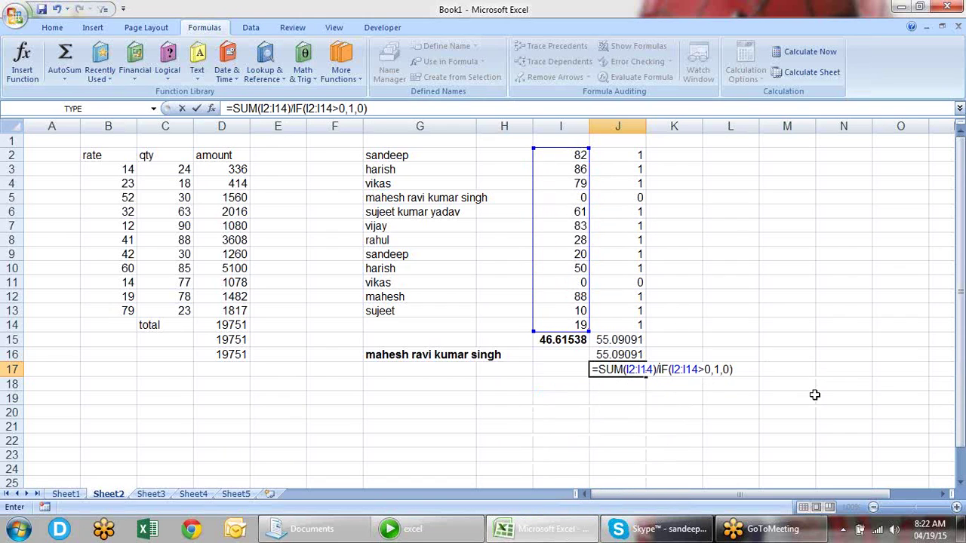
{"action": "type", "text": "("}
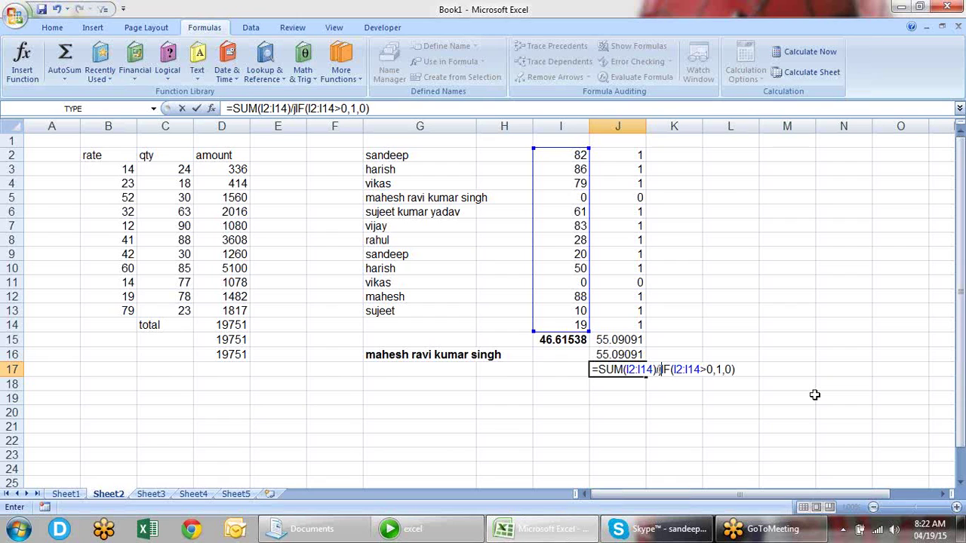
{"action": "type", "text": "sum("}
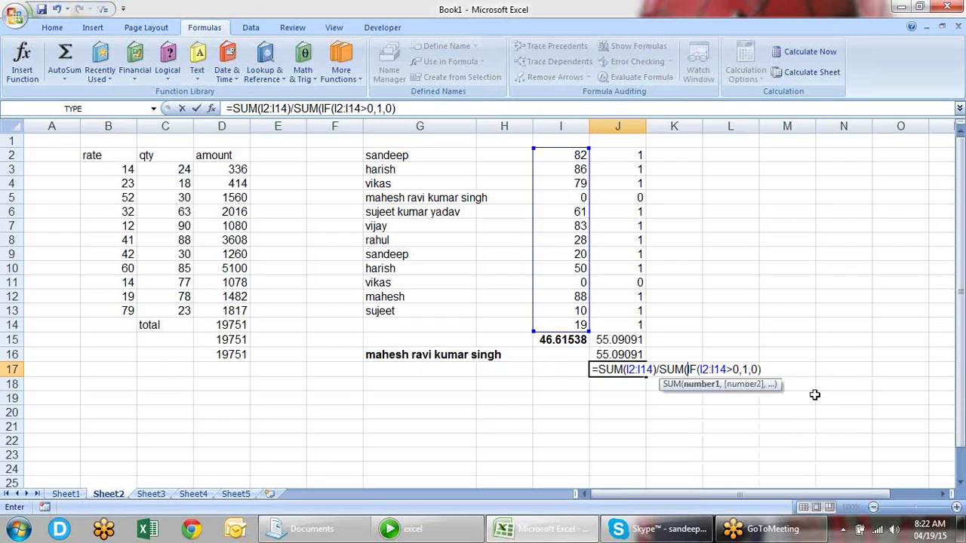
{"action": "left_click", "coordinate": [764, 365]}
{"action": "type", "text": ")"}
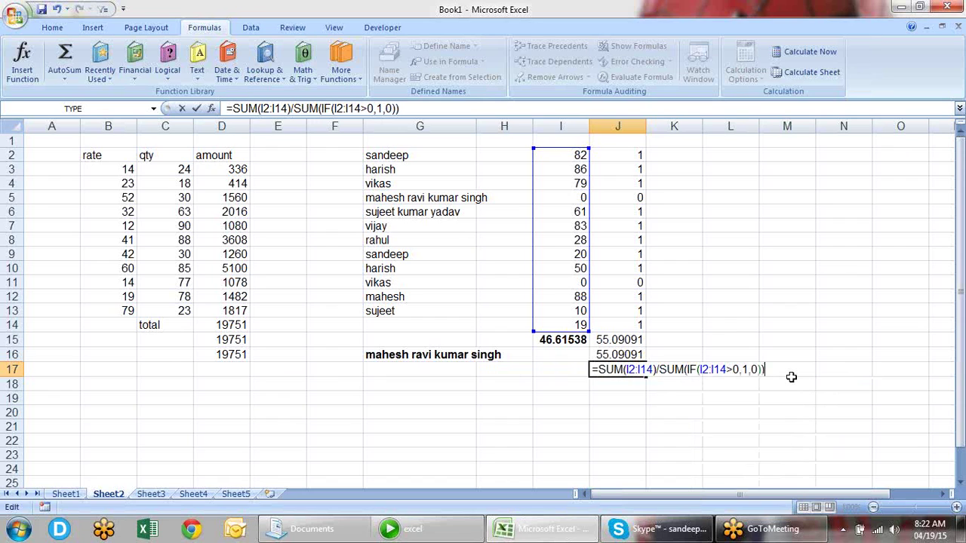
{"action": "key", "text": "ctrl+shift+Return"}
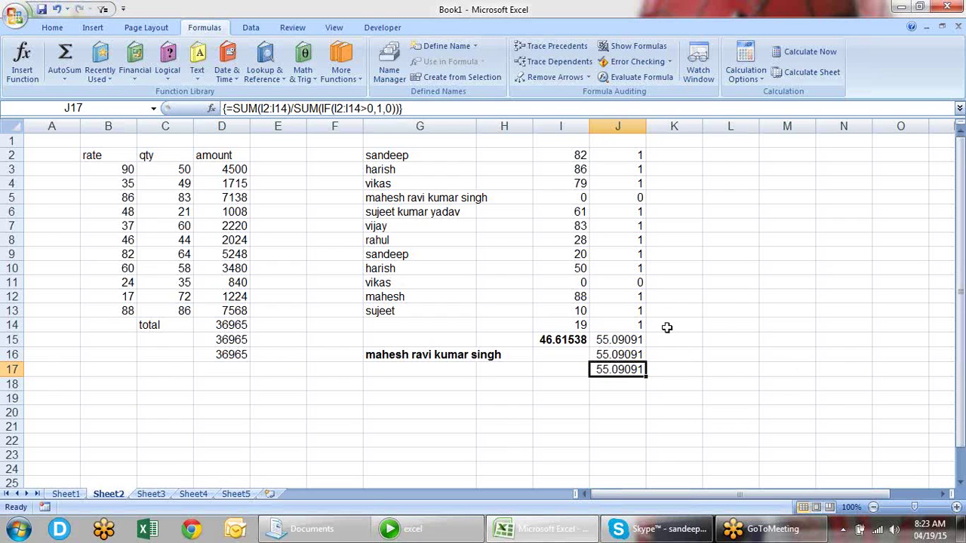
Inspect the flag formulas in J14 and J7 and J15's ratio formula without changing them
{"action": "left_click", "coordinate": [637, 325]}
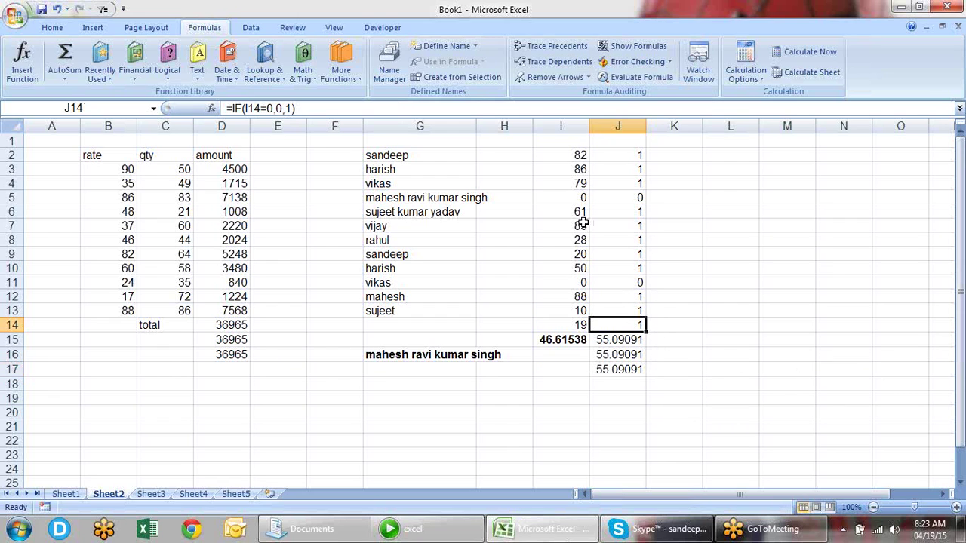
{"action": "left_click", "coordinate": [632, 340]}
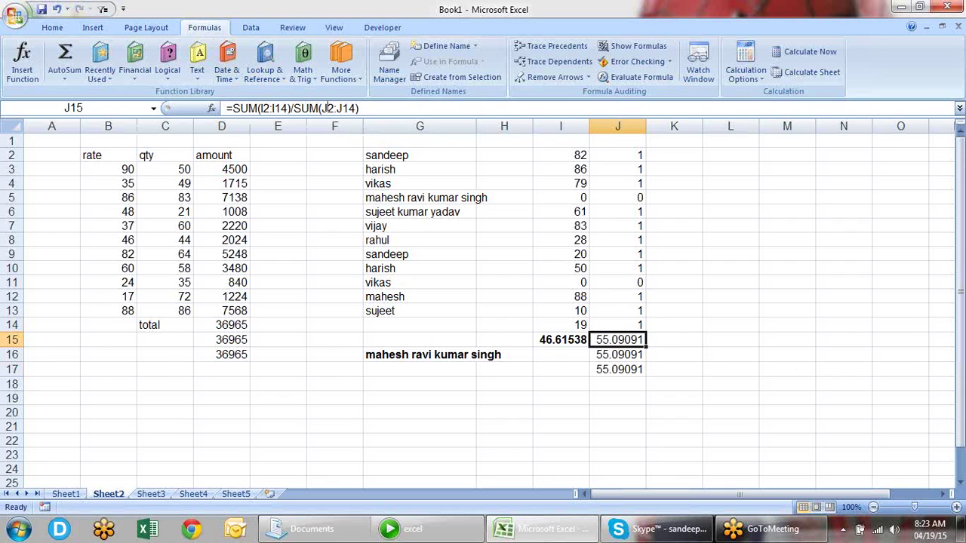
{"action": "left_click_drag", "start_coordinate": [354, 108], "coordinate": [322, 108]}
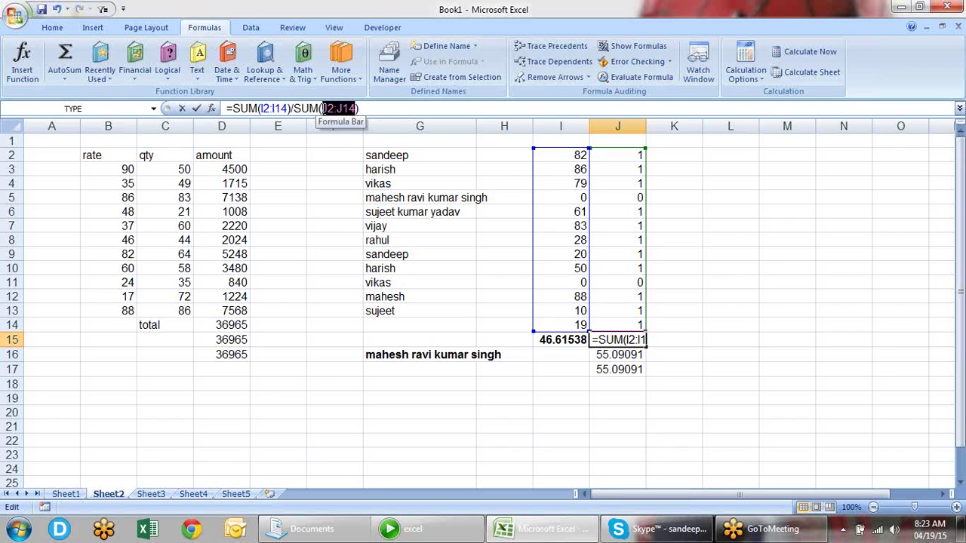
{"action": "left_click", "coordinate": [609, 232]}
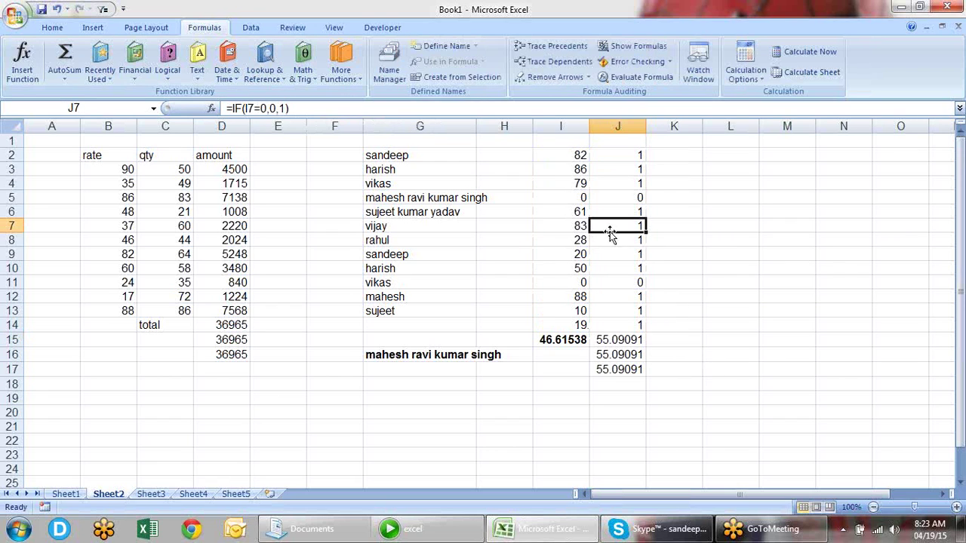
{"action": "key", "text": "F2"}
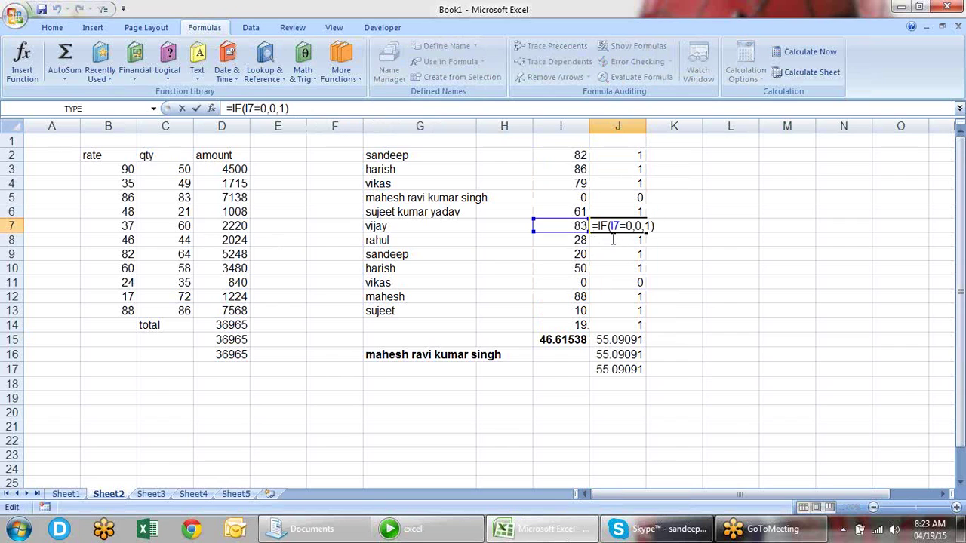
{"action": "left_click", "coordinate": [616, 225]}
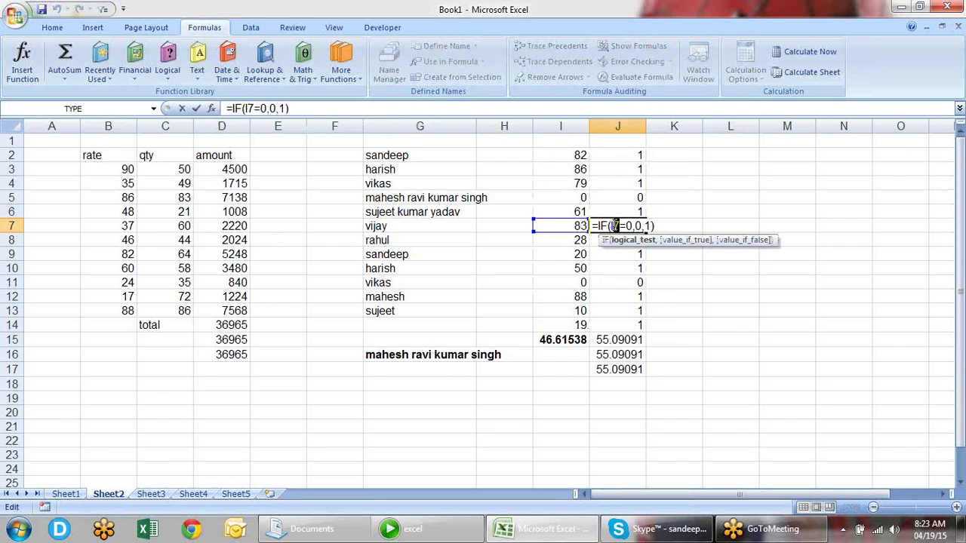
{"action": "key", "text": "Escape"}
Re-commit J17 with Ctrl+Shift+Enter so it stays an array formula returning 55.09091
{"action": "left_click", "coordinate": [624, 369]}
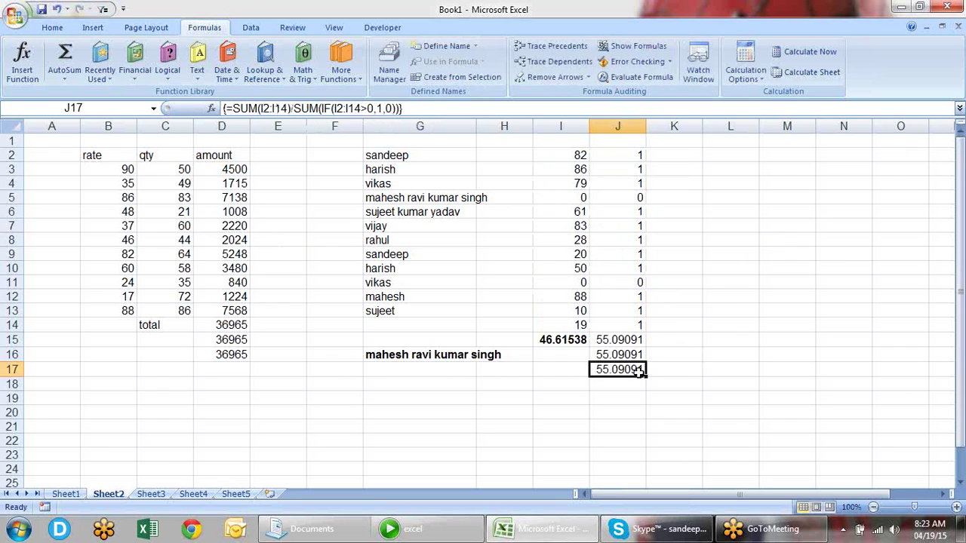
{"action": "key", "text": "F2"}
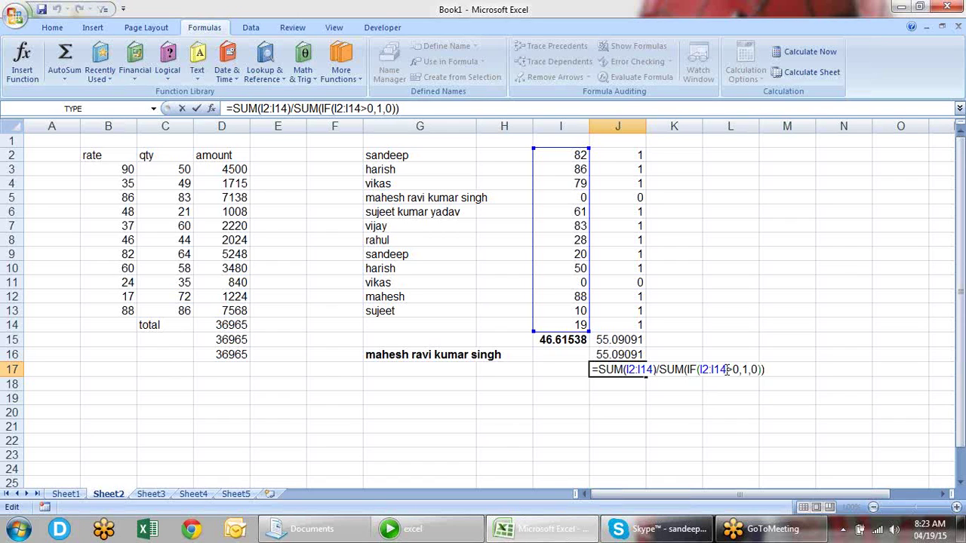
{"action": "key", "text": "ctrl+shift+Return"}
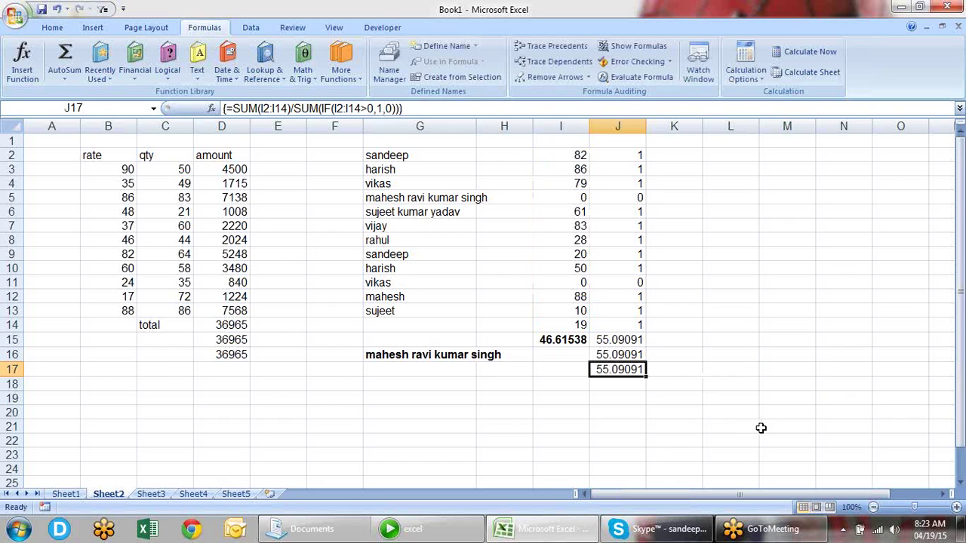
{"action": "left_click", "coordinate": [700, 296]}
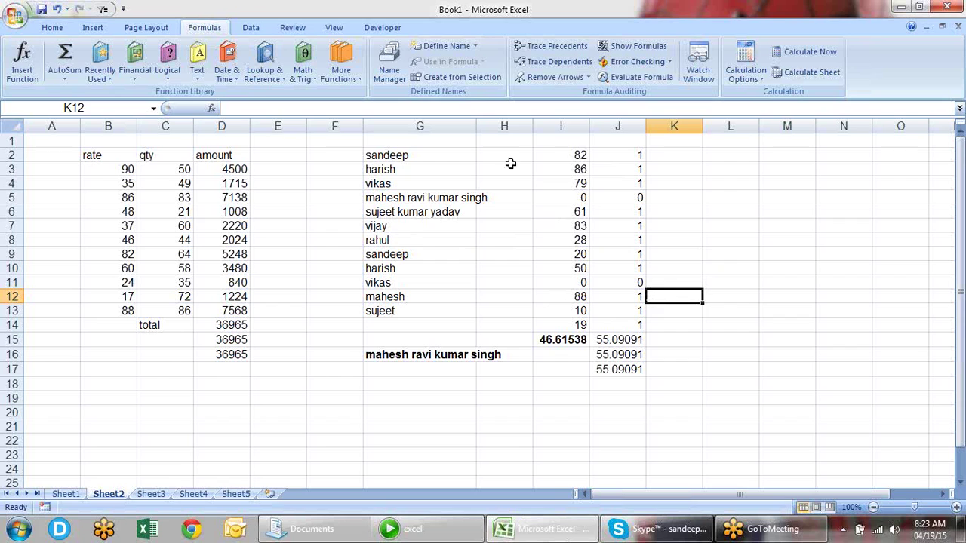
Copy the scores in I2:I14 into column M starting at M2
{"action": "left_click_drag", "start_coordinate": [562, 151], "coordinate": [579, 323]}
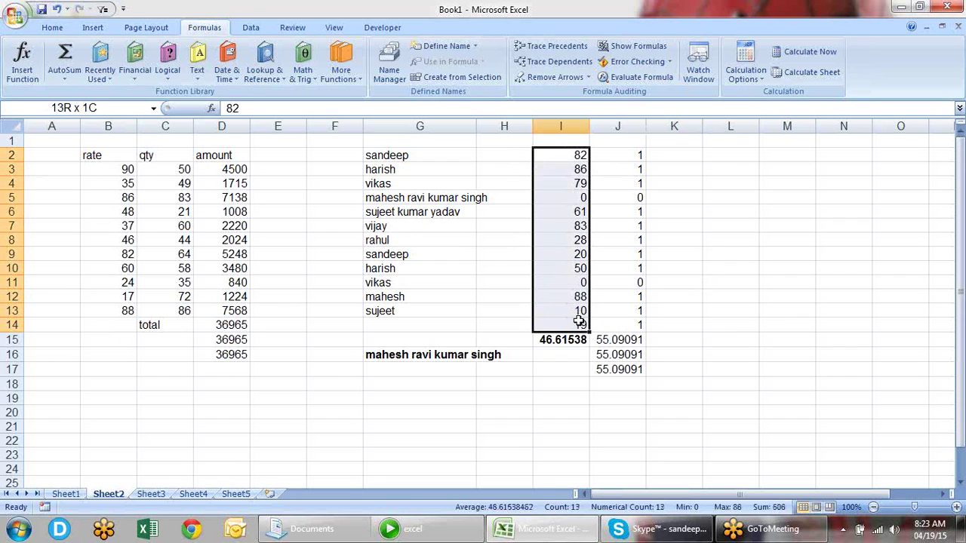
{"action": "key", "text": "ctrl+c"}
{"action": "left_click", "coordinate": [768, 159]}
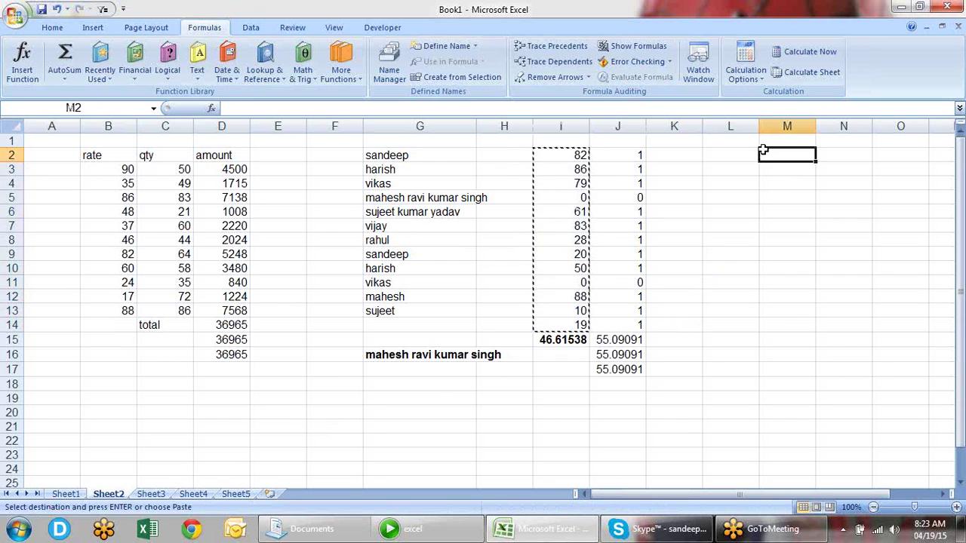
{"action": "key", "text": "ctrl+v"}
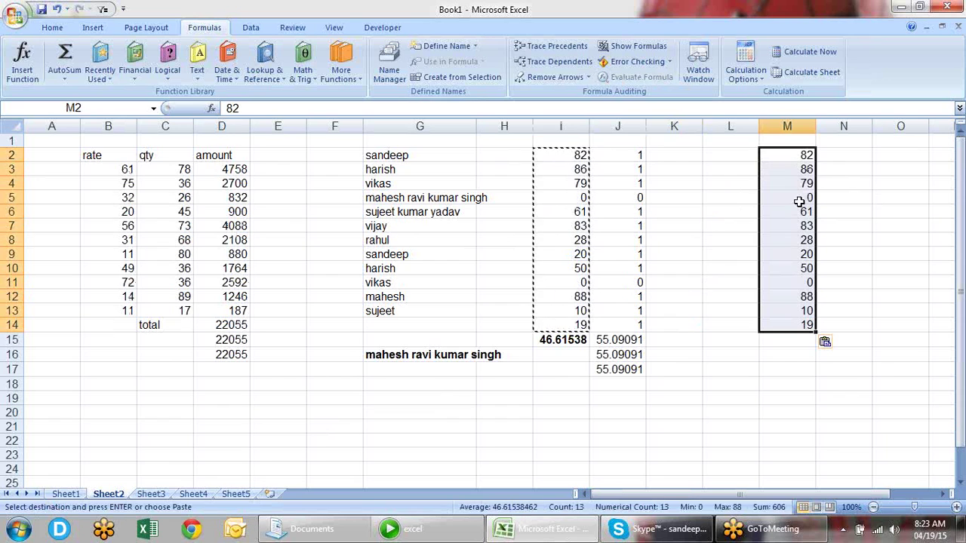
Change M5 to -56 and M11 to -45
{"action": "left_click", "coordinate": [799, 200]}
{"action": "type", "text": "-56"}
{"action": "key", "text": "Return"}
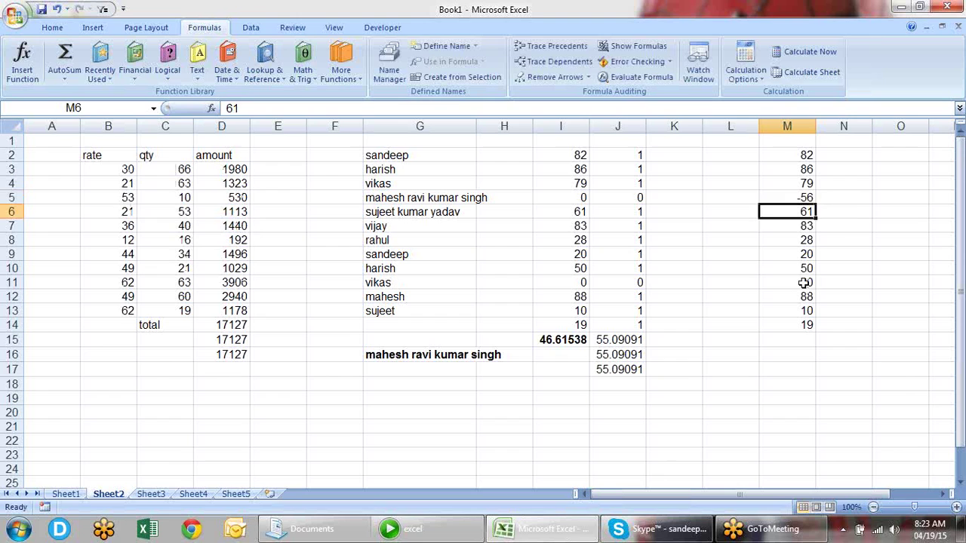
{"action": "left_click", "coordinate": [804, 282]}
{"action": "type", "text": "-45"}
{"action": "key", "text": "Return"}
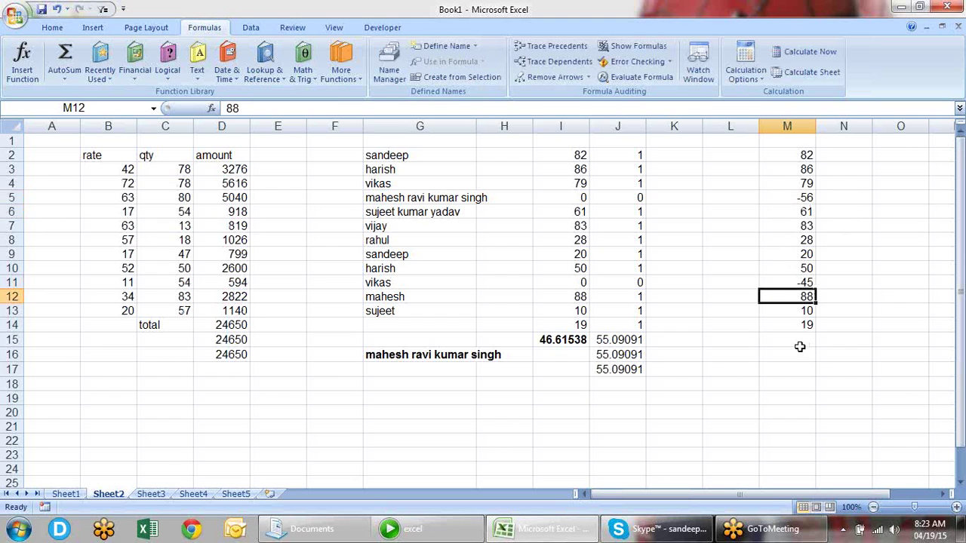
AutoSum M2:M14 into M15, giving 505, and make it bold
{"action": "left_click", "coordinate": [803, 338]}
{"action": "key", "text": "alt+equal"}
{"action": "key", "text": "Return"}
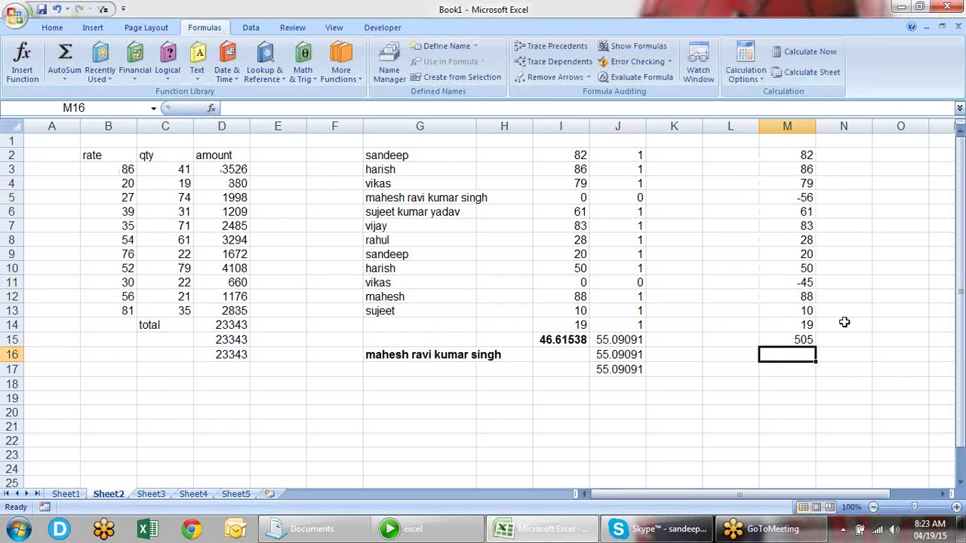
{"action": "left_click", "coordinate": [800, 336]}
{"action": "key", "text": "ctrl+b"}
{"action": "left_click", "coordinate": [847, 343]}
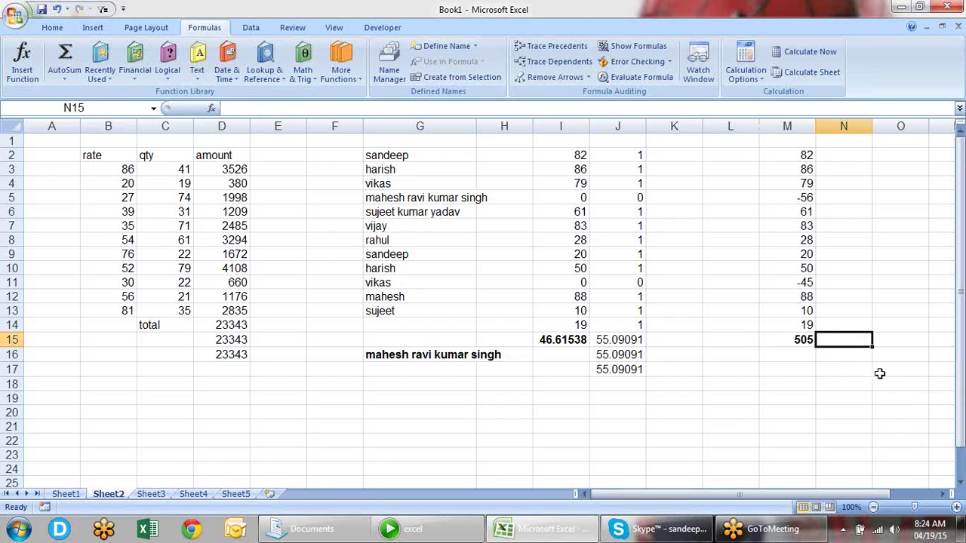
Enter =ABS(M2) in N2 and fill it down column N to N15
{"action": "key", "text": "Up"}
{"action": "key", "text": "Up"}
{"action": "key", "text": "Up"}
{"action": "key", "text": "Up"}
{"action": "key", "text": "Up"}
{"action": "type", "text": "="}
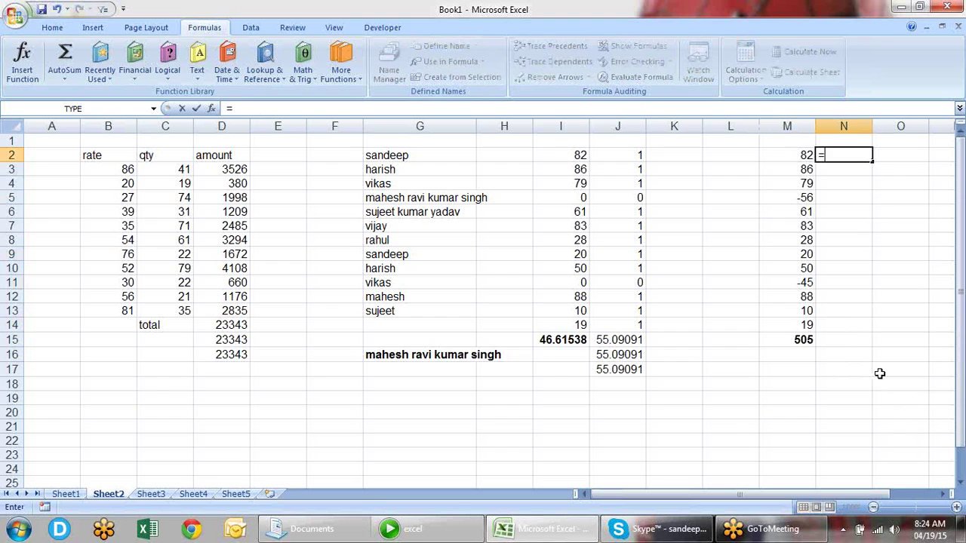
{"action": "type", "text": "b"}
{"action": "key", "text": "Tab"}
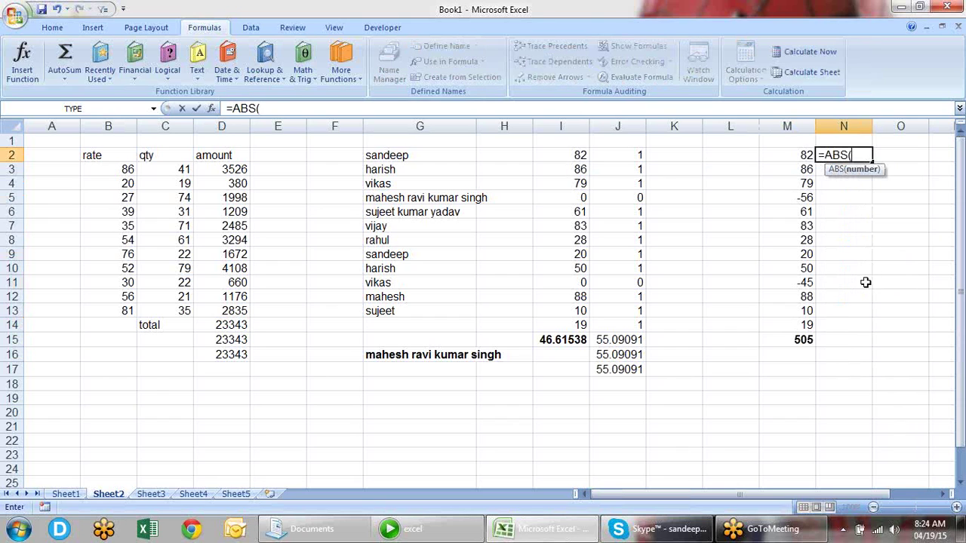
{"action": "left_click", "coordinate": [798, 154]}
{"action": "key", "text": "Return"}
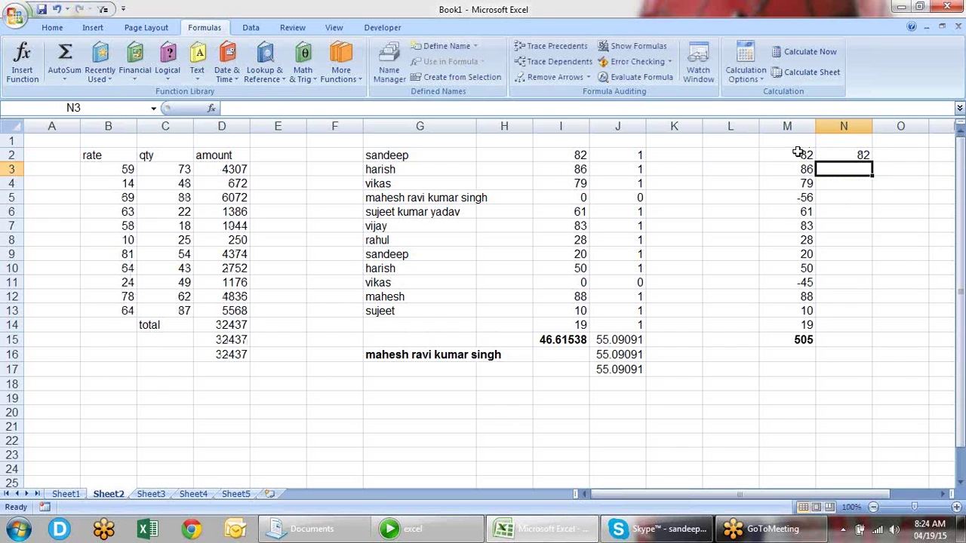
{"action": "left_click", "coordinate": [866, 155]}
{"action": "left_click_drag", "start_coordinate": [873, 159], "coordinate": [872, 345]}
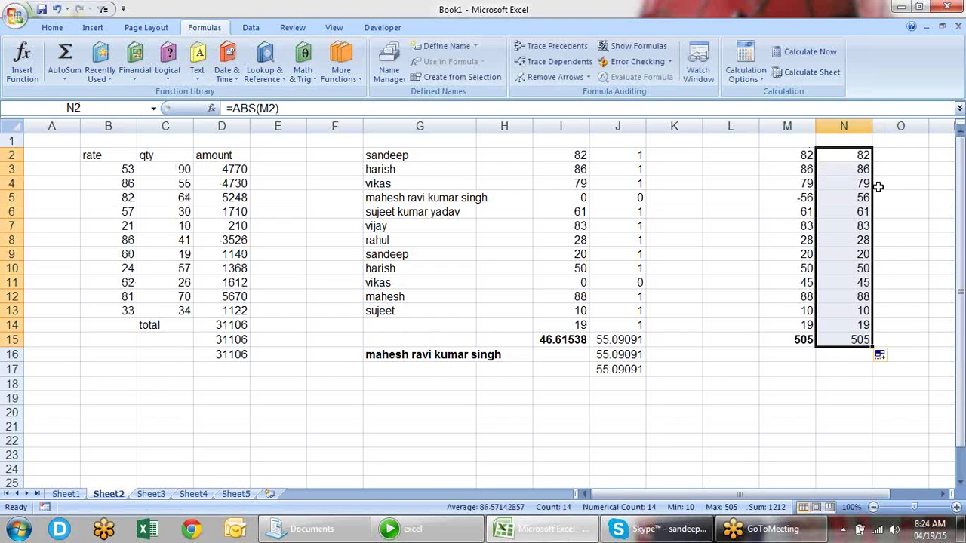
Replace N15 with an AutoSum of N2:N14, giving a total of 707
{"action": "left_click", "coordinate": [866, 341]}
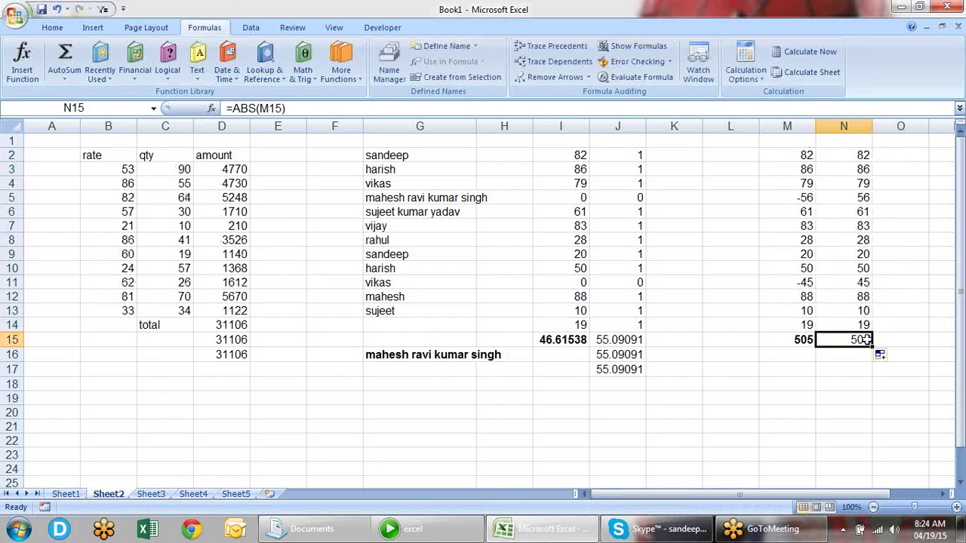
{"action": "key", "text": "alt+equal"}
{"action": "key", "text": "Return"}
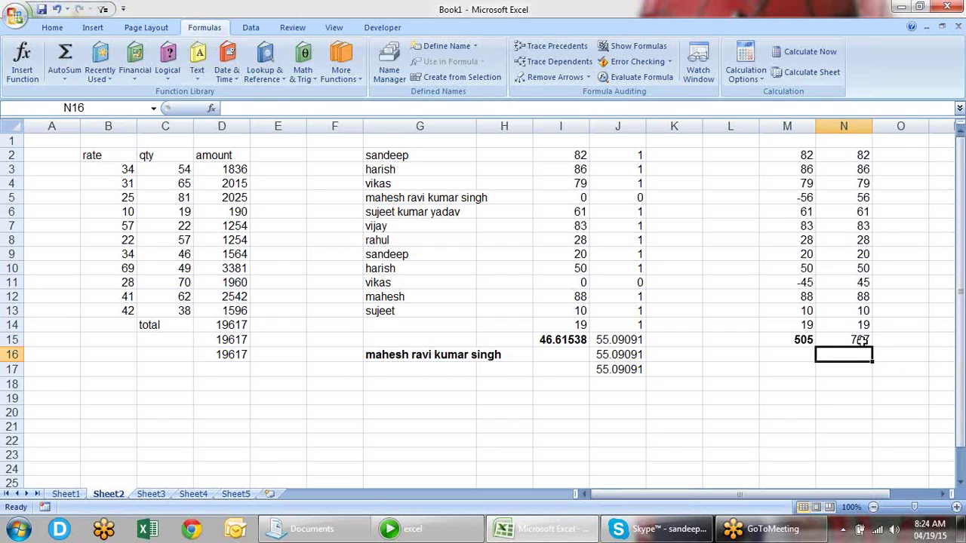
{"action": "left_click", "coordinate": [860, 341]}
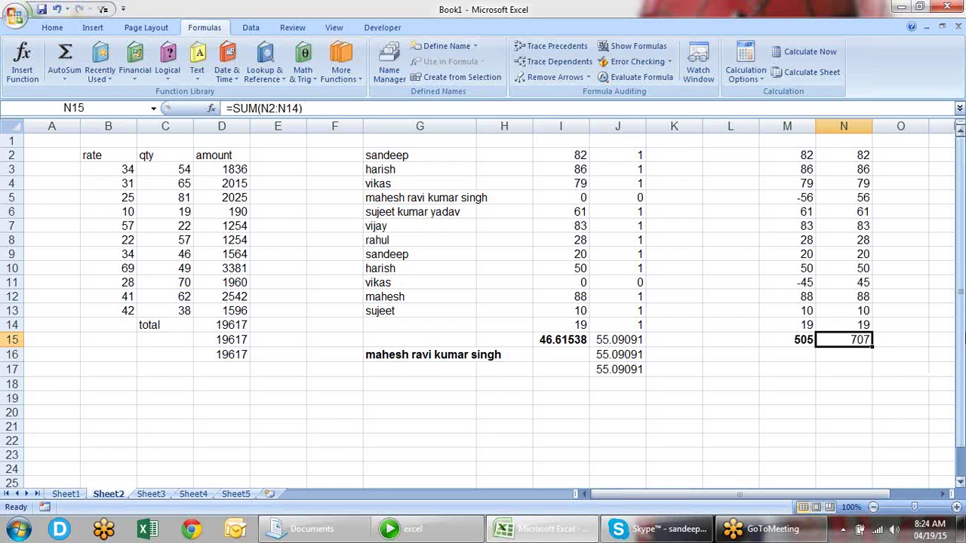
Inspect N2's ABS formula and cancel the accidental edit to it
{"action": "left_click", "coordinate": [833, 154]}
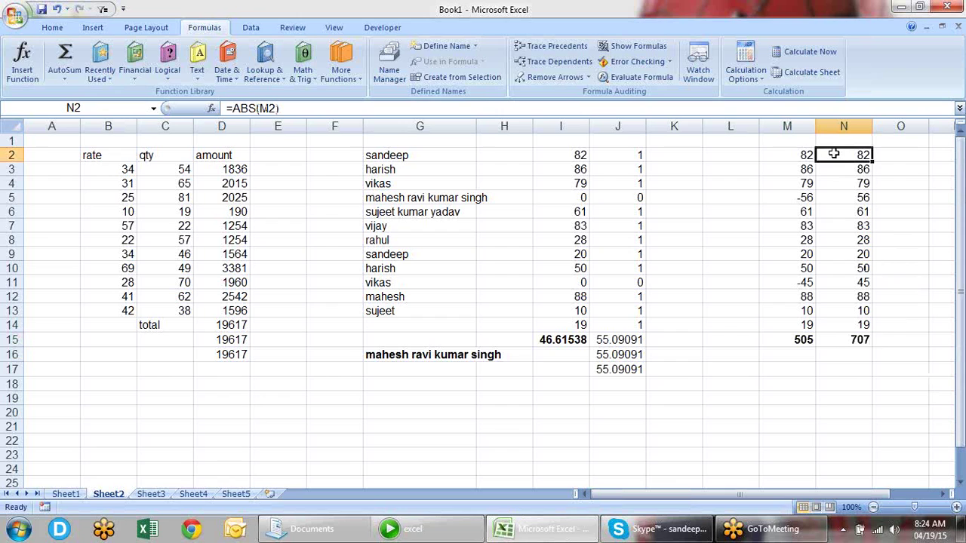
{"action": "double_click", "coordinate": [856, 156]}
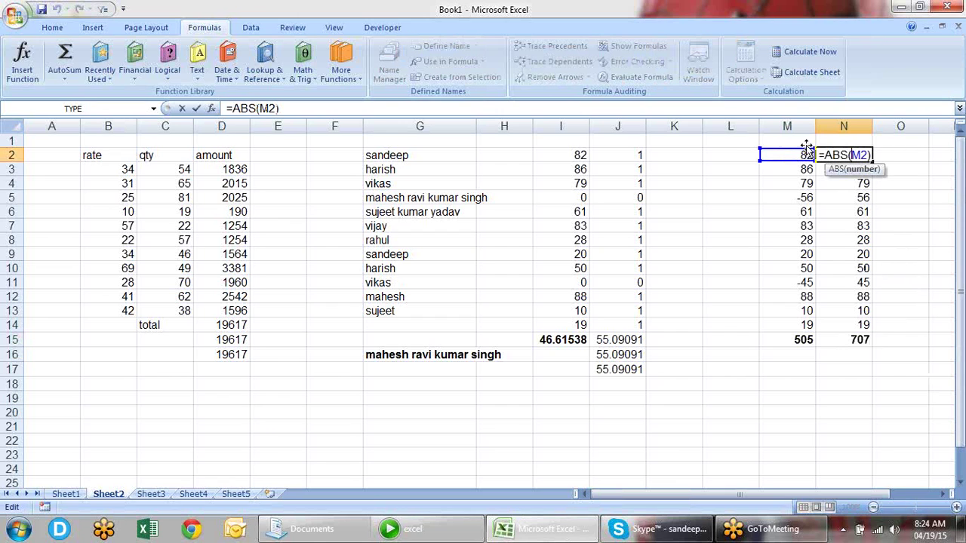
{"action": "left_click", "coordinate": [858, 340]}
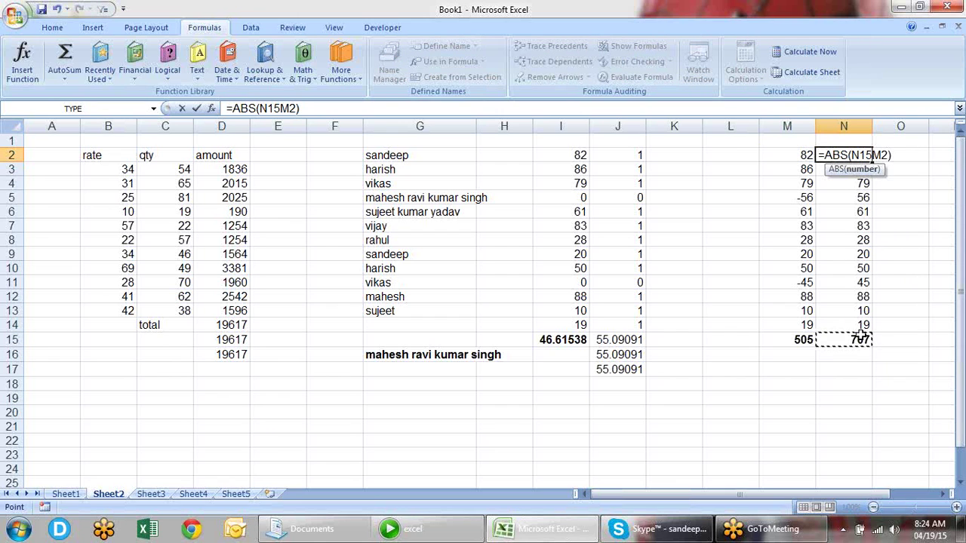
{"action": "key", "text": "Escape"}
Rewrite N15 as the array formula {=SUM(ABS(N2:N14))}, still returning 707
{"action": "left_click", "coordinate": [855, 340]}
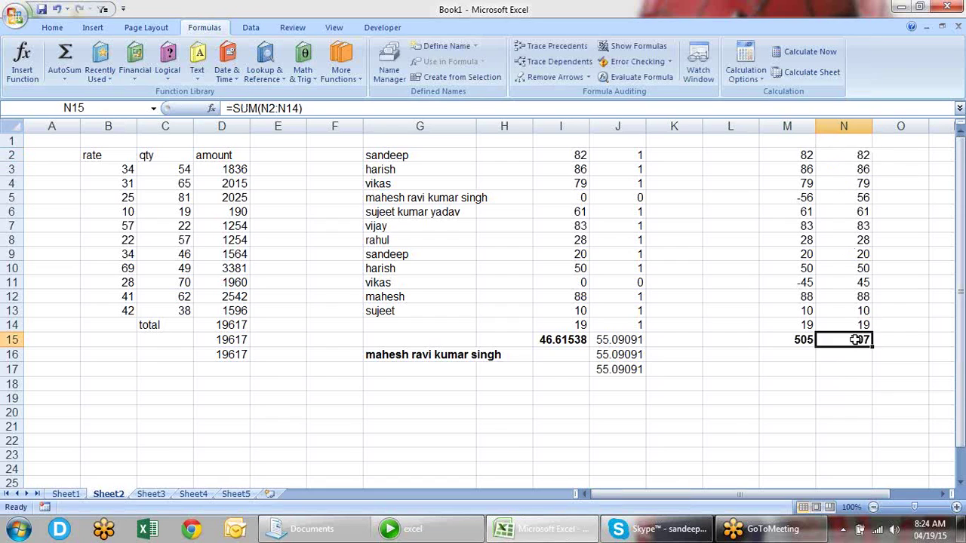
{"action": "double_click", "coordinate": [856, 340]}
{"action": "left_click_drag", "start_coordinate": [896, 340], "coordinate": [853, 340]}
{"action": "left_click", "coordinate": [857, 340]}
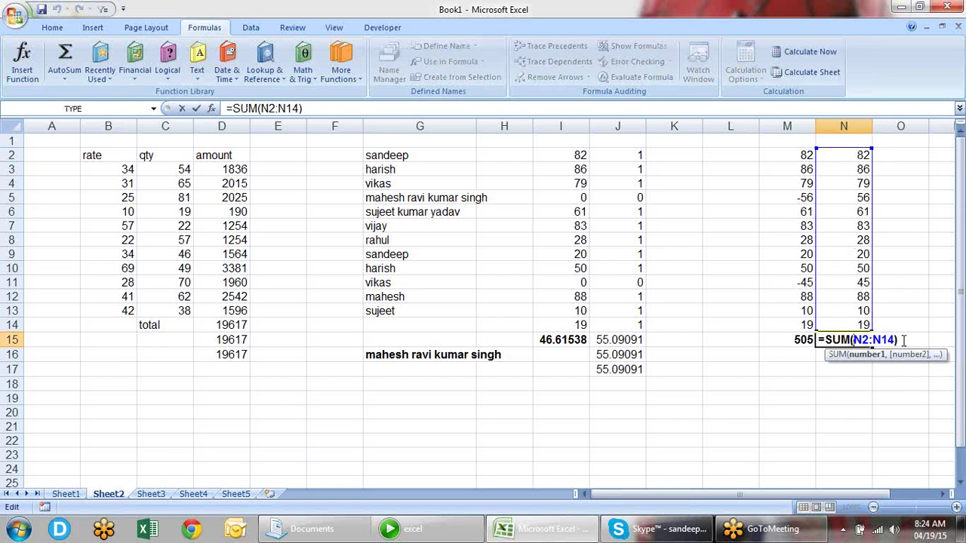
{"action": "type", "text": "ab"}
{"action": "key", "text": "Tab"}
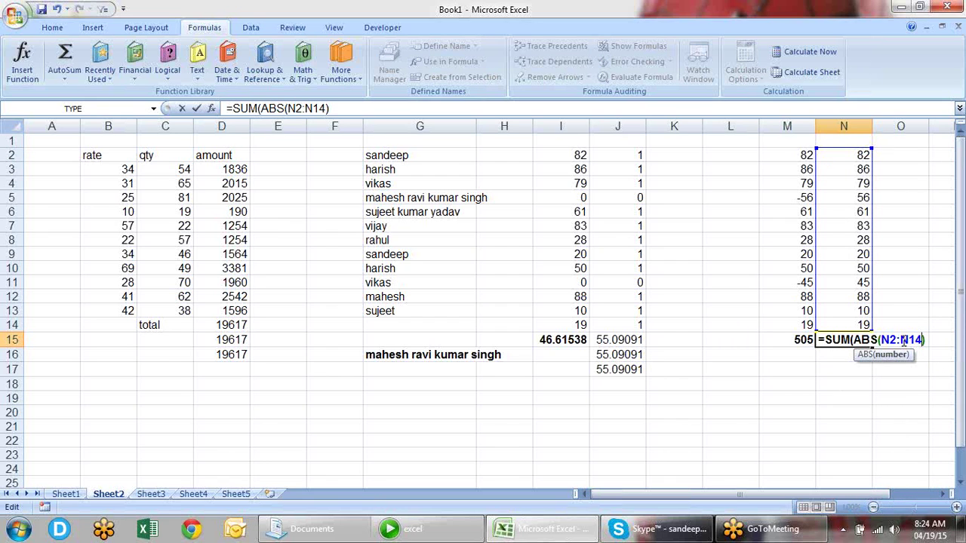
{"action": "key", "text": "ctrl+shift+Return"}
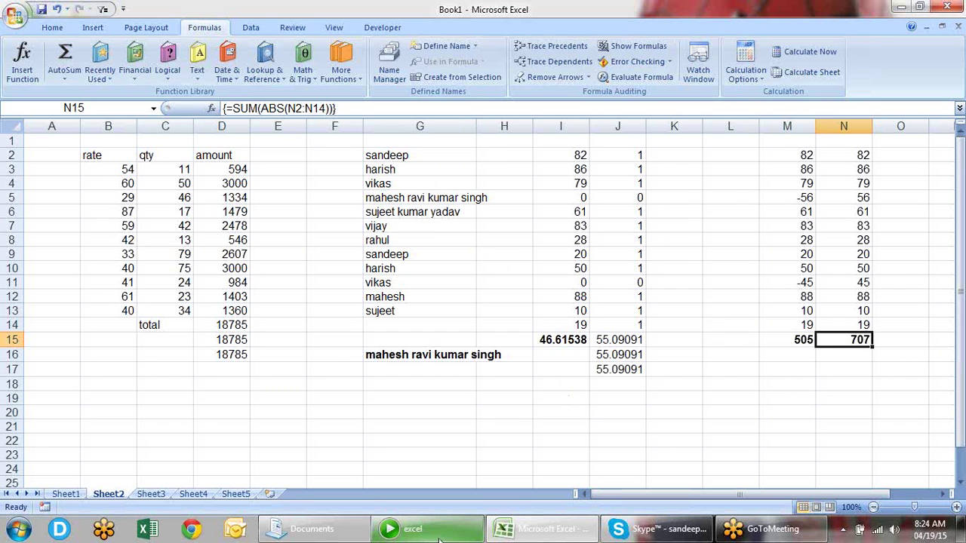
Go to the blank Sheet3, select B1 then B3, and bring Google Chrome forward
{"action": "left_click", "coordinate": [151, 495]}
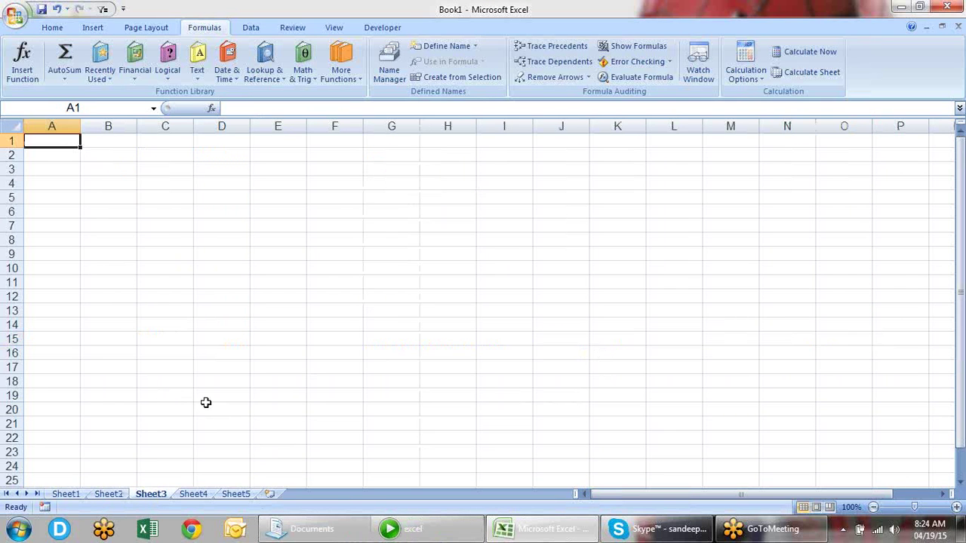
{"action": "left_click", "coordinate": [106, 145]}
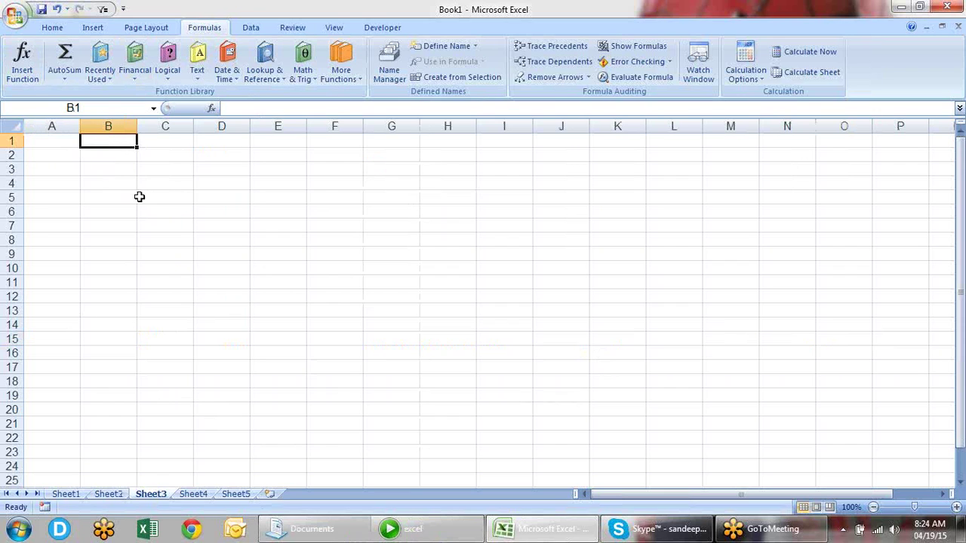
{"action": "left_click", "coordinate": [104, 171]}
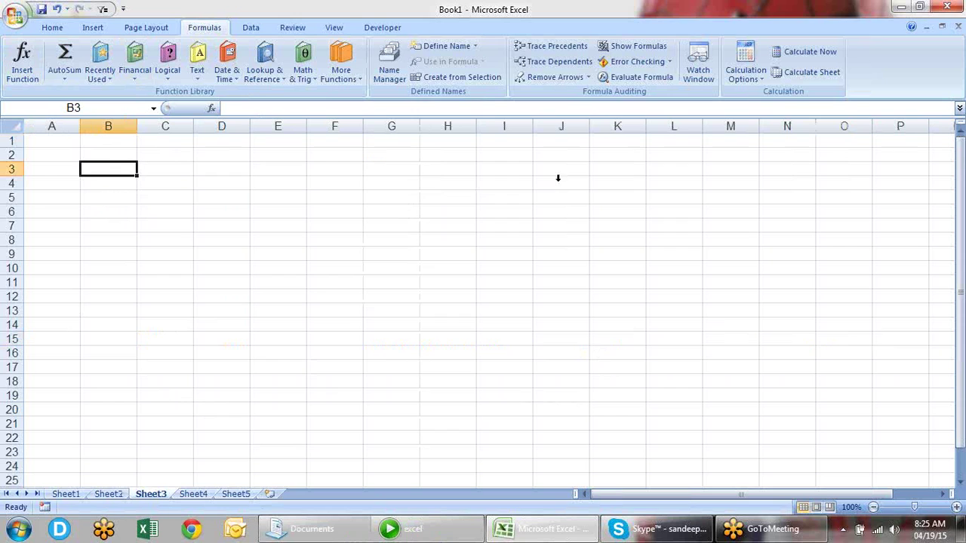
{"action": "left_click", "coordinate": [192, 529]}
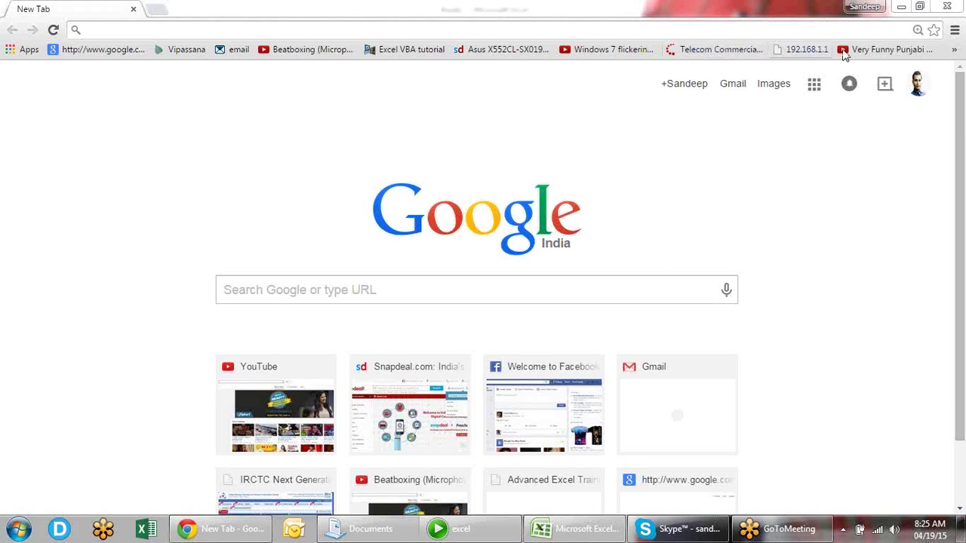
Type 'techon' in the address bar and go to the techonthenet suggestion
{"action": "left_click", "coordinate": [562, 29]}
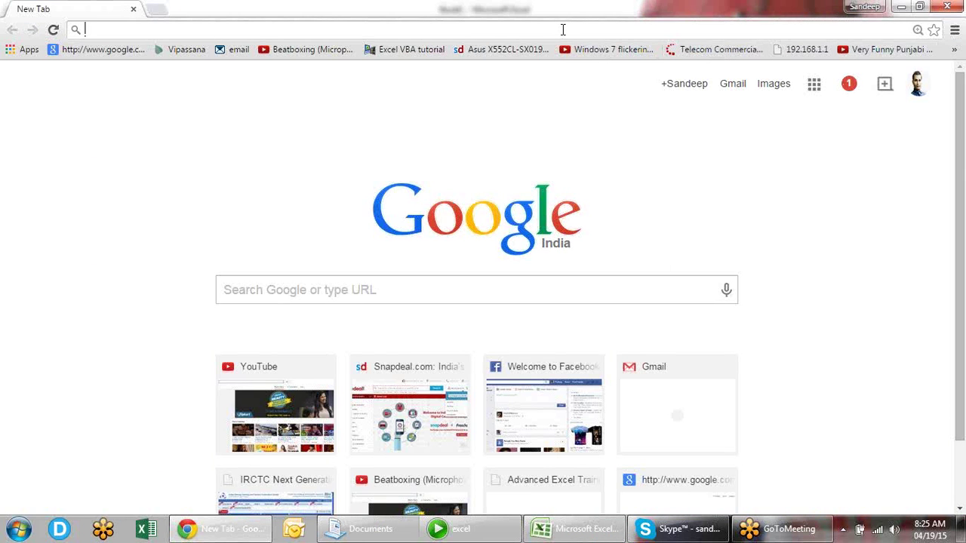
{"action": "type", "text": "techon"}
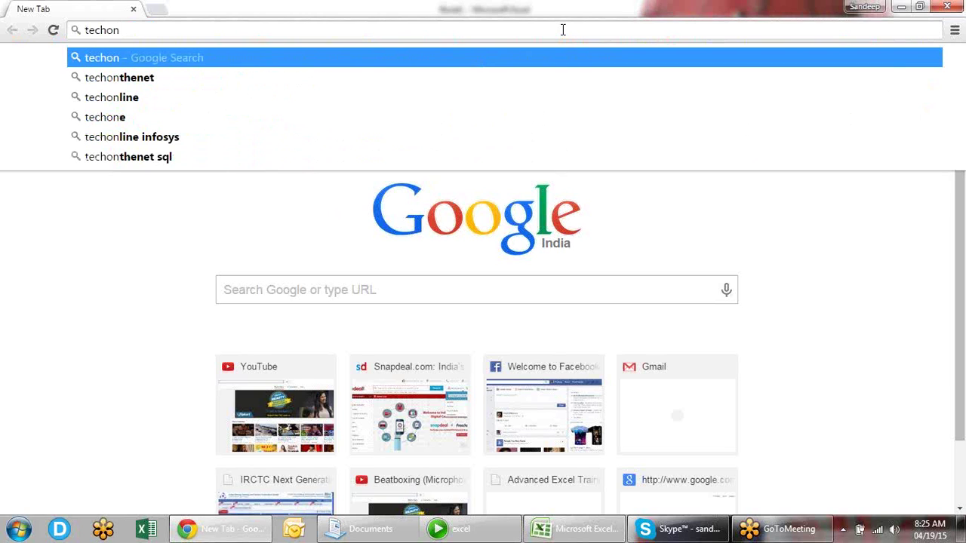
{"action": "key", "text": "Down"}
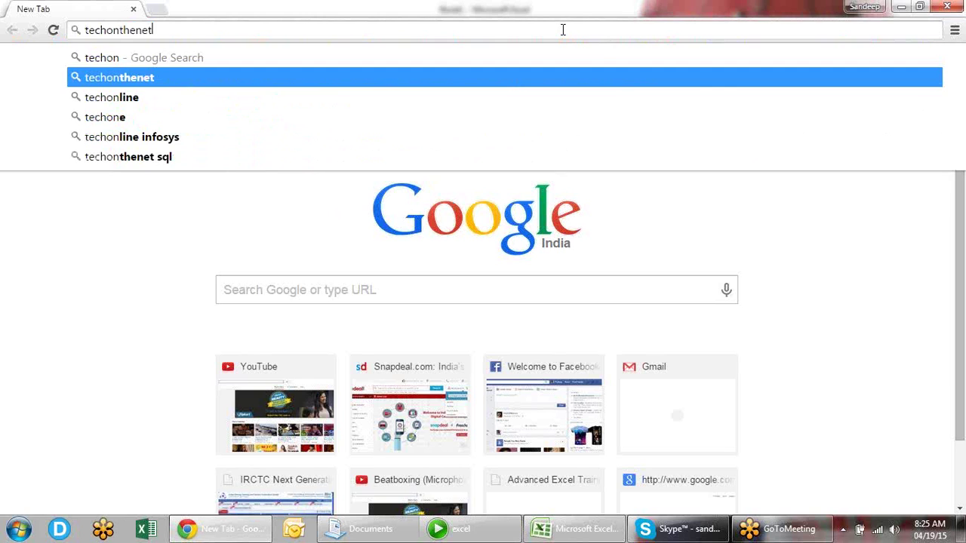
{"action": "key", "text": "Return"}
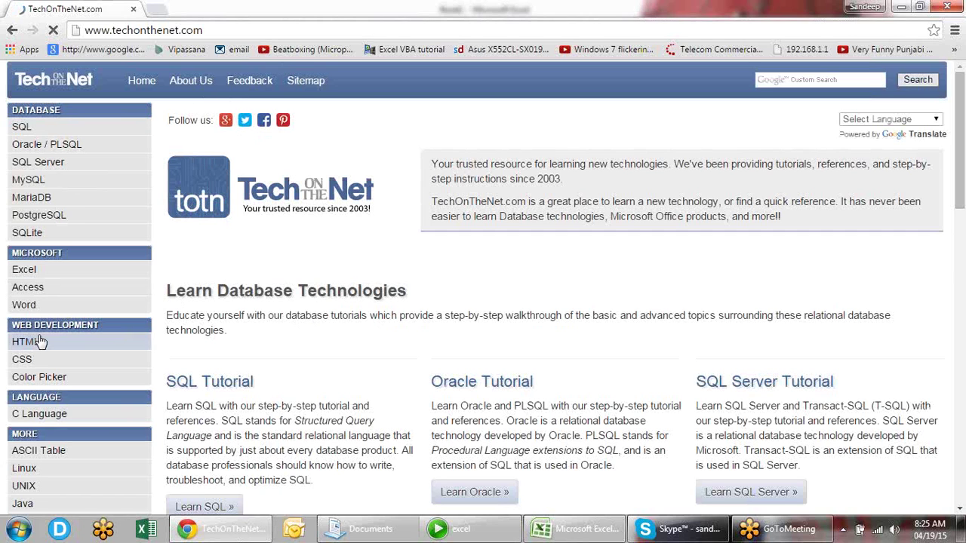
Open TechOnTheNet's Excel section and go to its Array Formulas topic list
{"action": "left_click", "coordinate": [28, 270]}
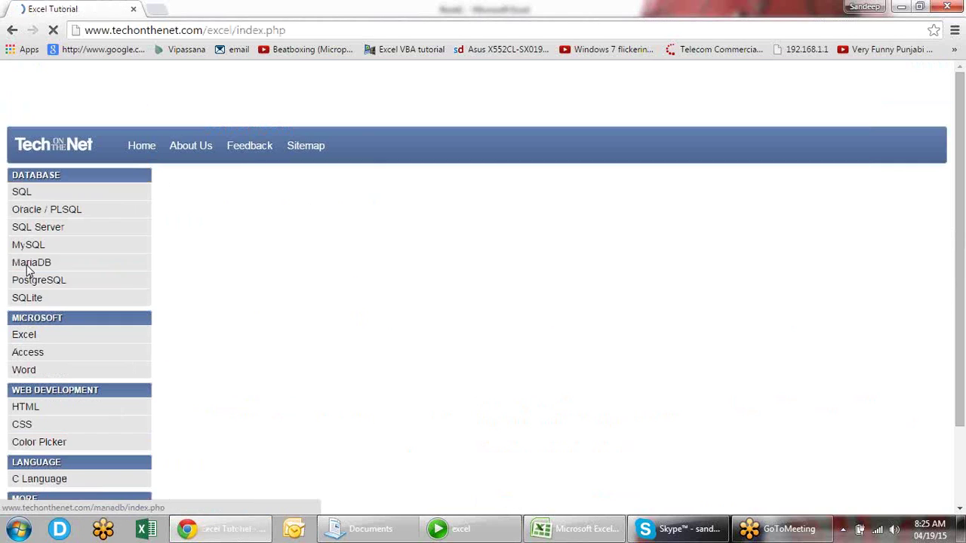
{"action": "scroll", "coordinate": [261, 234], "scroll_direction": "down", "scroll_amount": 2}
{"action": "scroll", "coordinate": [276, 243], "scroll_direction": "down", "scroll_amount": 4}
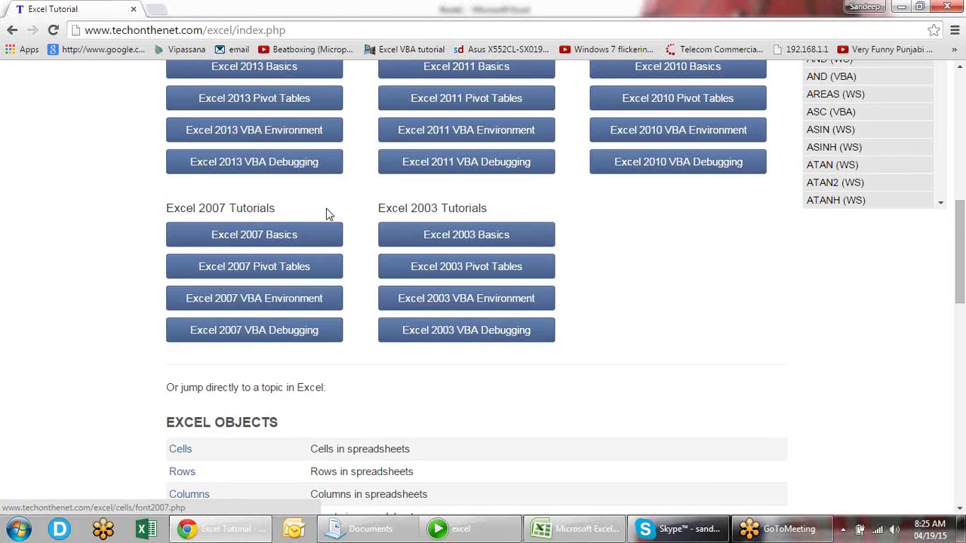
{"action": "scroll", "coordinate": [332, 217], "scroll_direction": "down", "scroll_amount": 3}
{"action": "scroll", "coordinate": [347, 218], "scroll_direction": "down", "scroll_amount": 2}
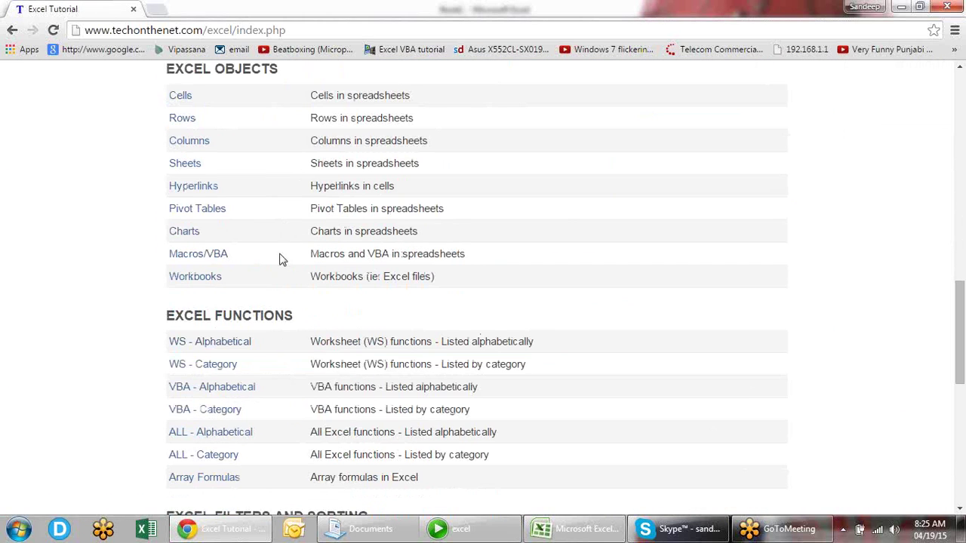
{"action": "scroll", "coordinate": [312, 371], "scroll_direction": "down", "scroll_amount": 3}
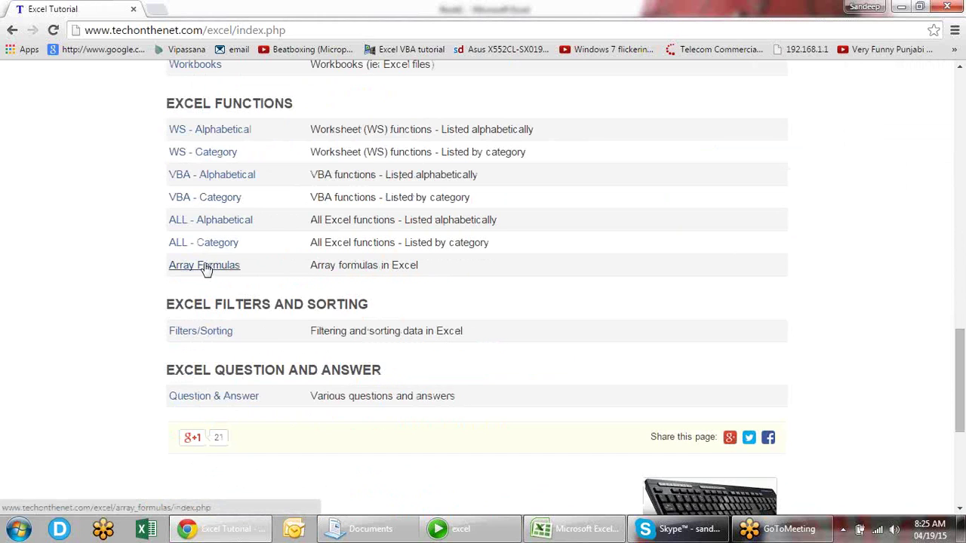
{"action": "left_click", "coordinate": [233, 268]}
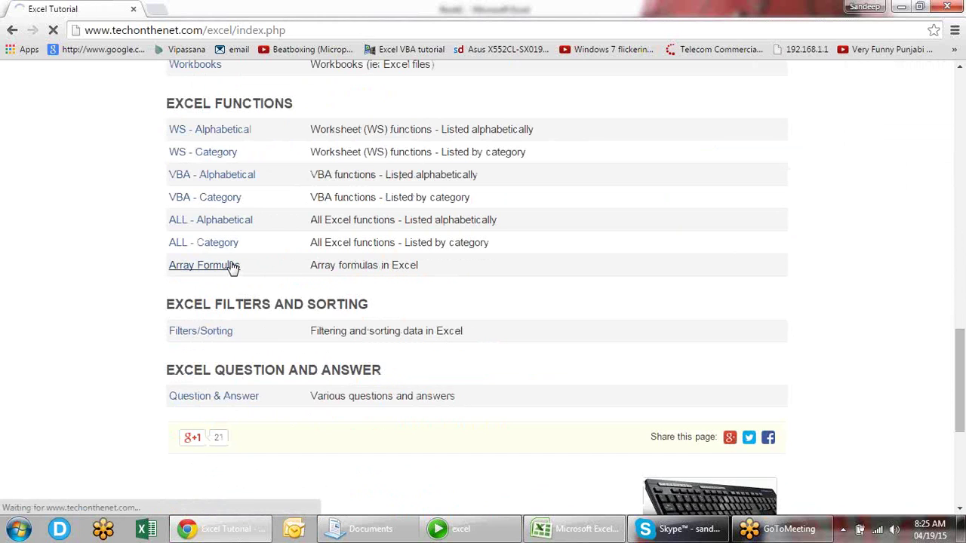
Open the first Sum Values 'Excel 2003' article on two-criteria sums
{"action": "scroll", "coordinate": [392, 249], "scroll_direction": "down", "scroll_amount": 4}
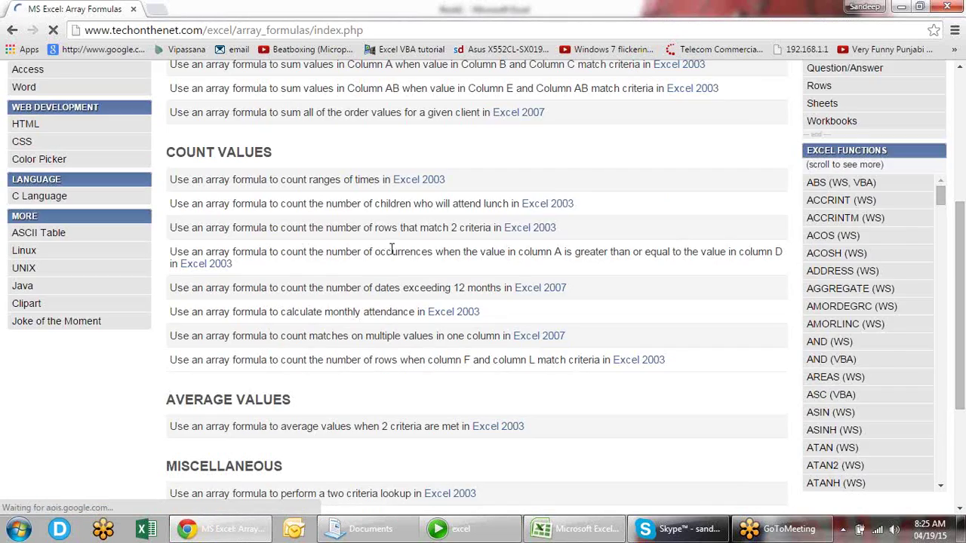
{"action": "scroll", "coordinate": [392, 249], "scroll_direction": "up", "scroll_amount": 3}
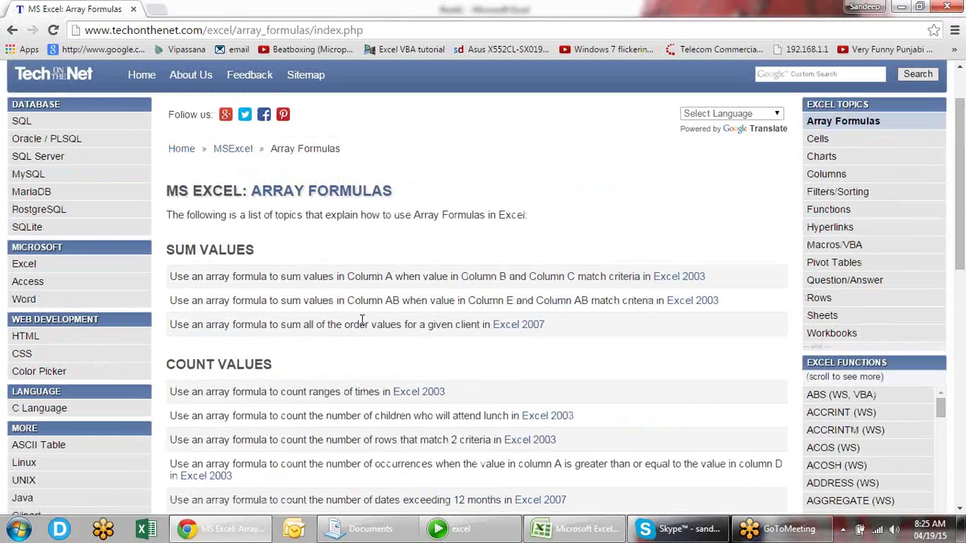
{"action": "scroll", "coordinate": [362, 321], "scroll_direction": "down", "scroll_amount": 5}
{"action": "scroll", "coordinate": [405, 351], "scroll_direction": "up", "scroll_amount": 1}
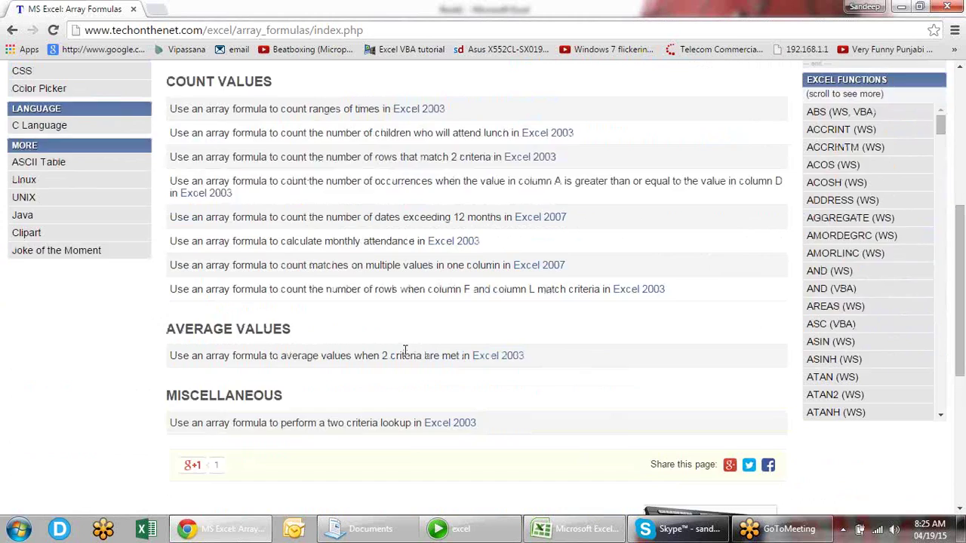
{"action": "scroll", "coordinate": [406, 350], "scroll_direction": "up", "scroll_amount": 3}
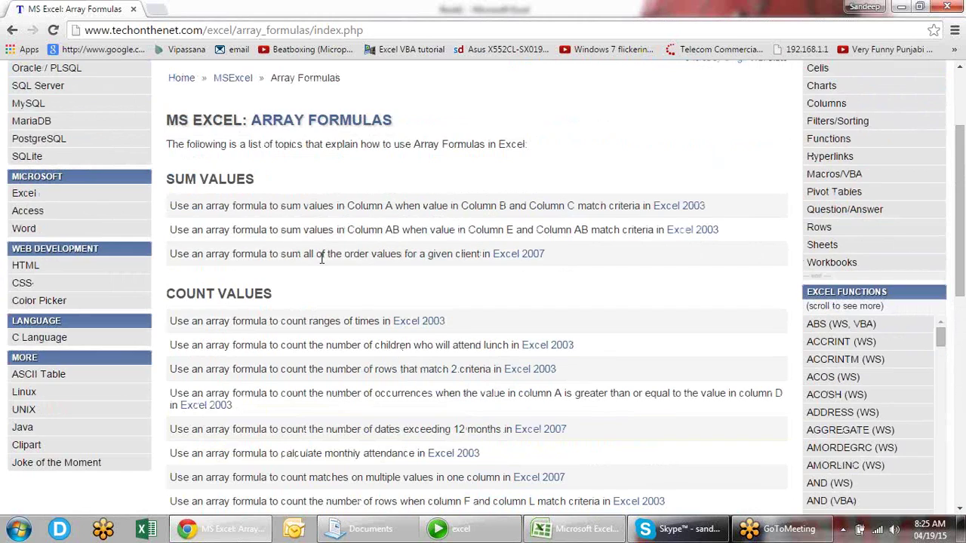
{"action": "left_click", "coordinate": [679, 208]}
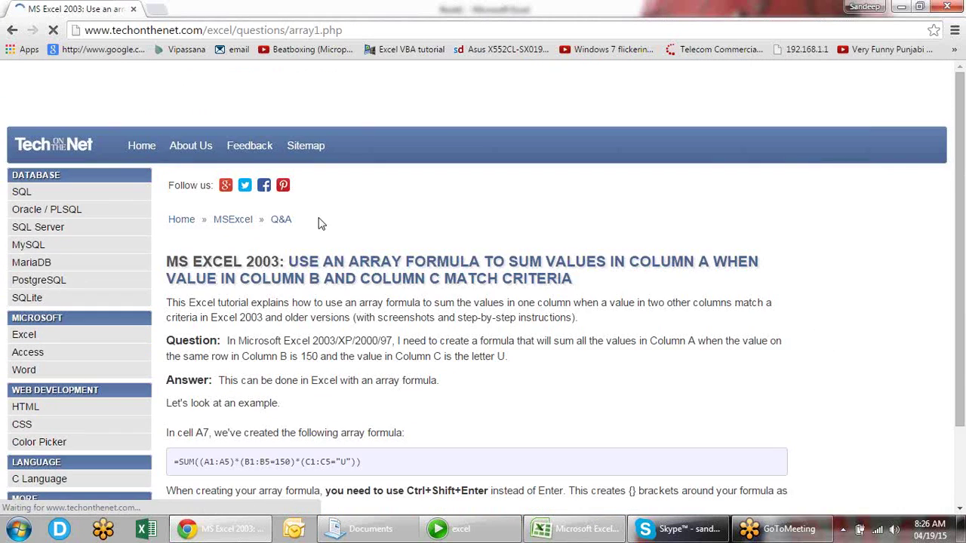
Read through the example {=SUM((A1:A5)*(B1:B5=150)*(C1:C5="U"))} returning 15, ending at the top
{"action": "scroll", "coordinate": [393, 309], "scroll_direction": "down", "scroll_amount": 4}
{"action": "scroll", "coordinate": [320, 306], "scroll_direction": "up", "scroll_amount": 1}
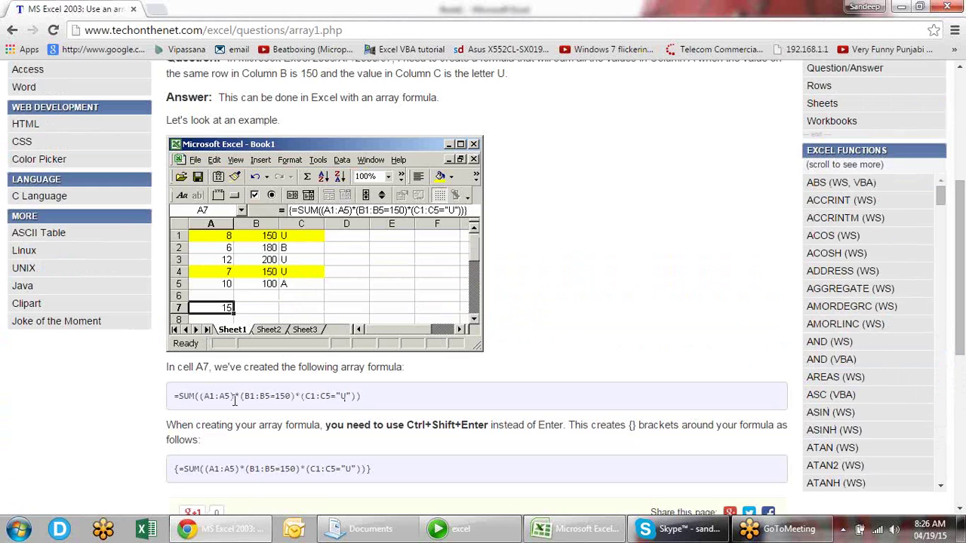
{"action": "left_click_drag", "start_coordinate": [295, 395], "coordinate": [305, 398]}
{"action": "scroll", "coordinate": [352, 371], "scroll_direction": "down", "scroll_amount": 4}
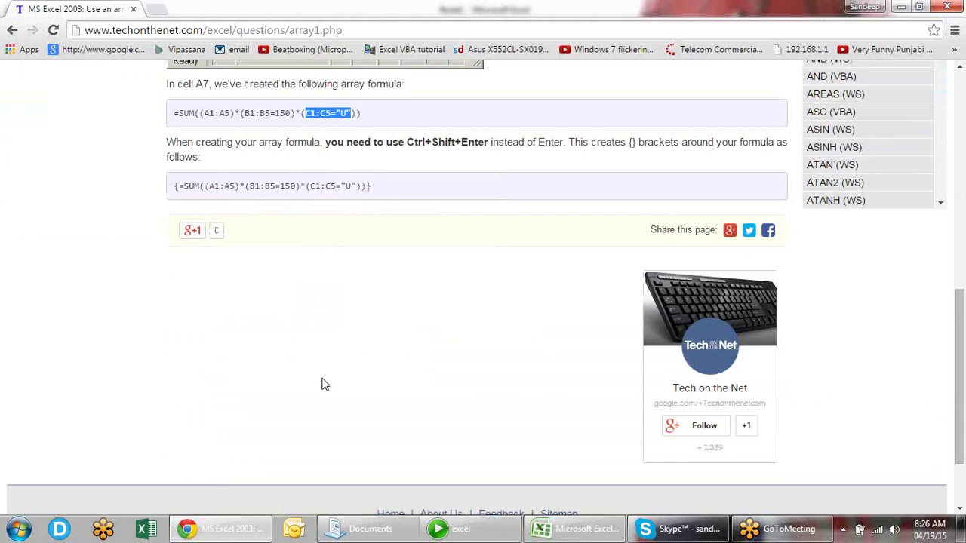
{"action": "scroll", "coordinate": [324, 384], "scroll_direction": "up", "scroll_amount": 4}
{"action": "scroll", "coordinate": [344, 377], "scroll_direction": "up", "scroll_amount": 1}
{"action": "scroll", "coordinate": [346, 372], "scroll_direction": "down", "scroll_amount": 4}
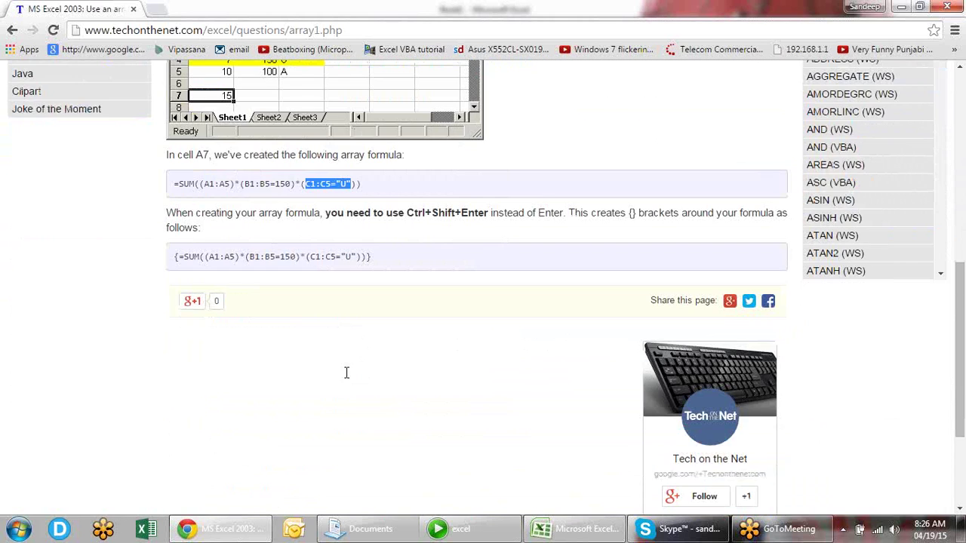
{"action": "scroll", "coordinate": [391, 261], "scroll_direction": "up", "scroll_amount": 5}
{"action": "scroll", "coordinate": [285, 181], "scroll_direction": "up", "scroll_amount": 2}
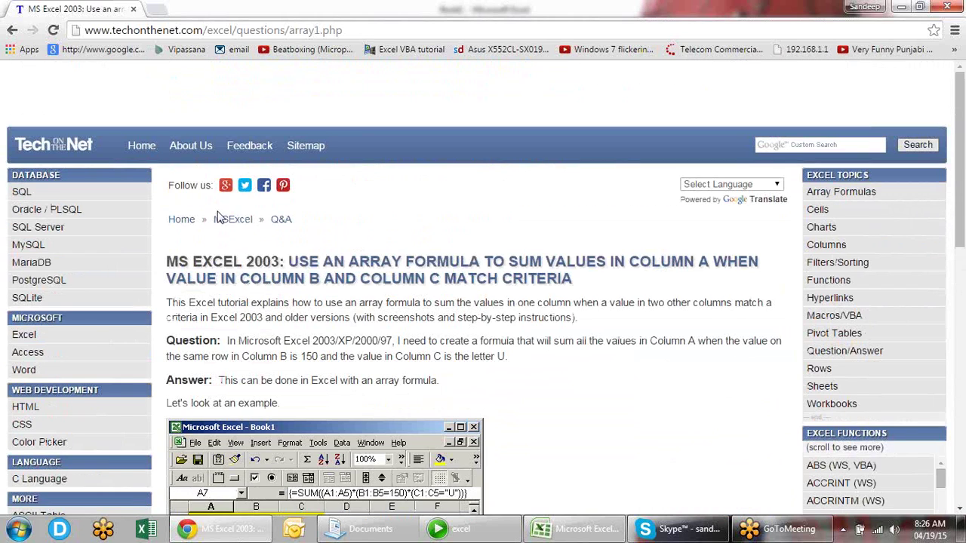
{"action": "left_click", "coordinate": [12, 31]}
{"action": "scroll", "coordinate": [384, 239], "scroll_direction": "down", "scroll_amount": 1}
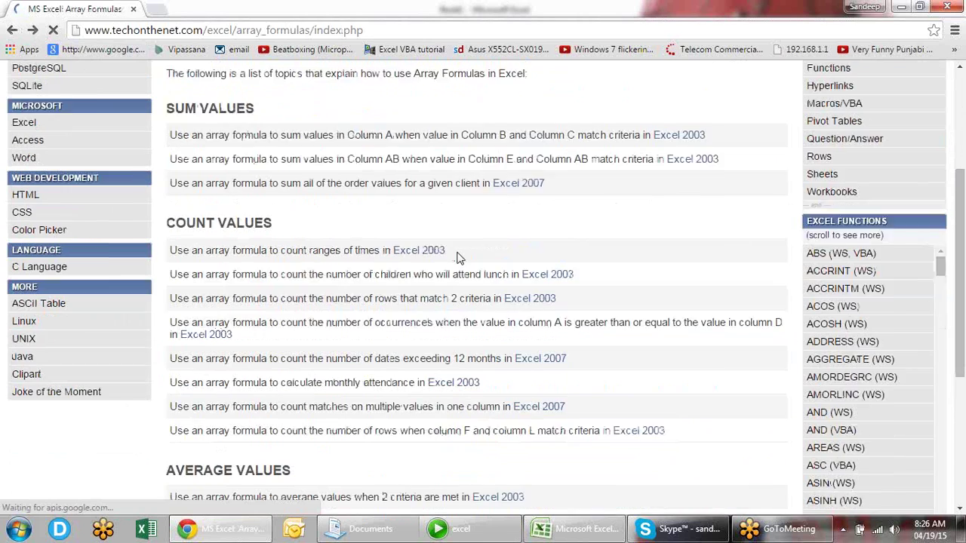
{"action": "scroll", "coordinate": [453, 246], "scroll_direction": "down", "scroll_amount": 1}
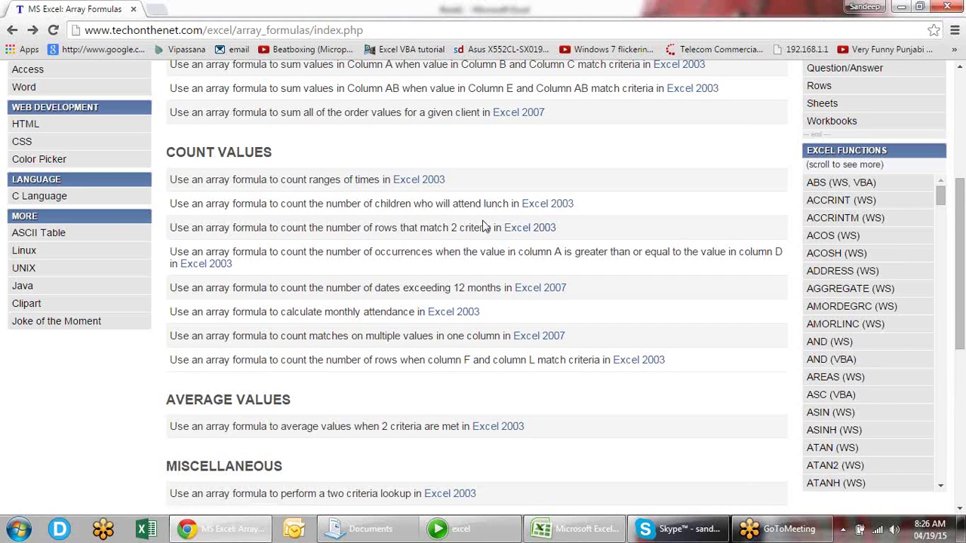
{"action": "scroll", "coordinate": [574, 226], "scroll_direction": "up", "scroll_amount": 1}
{"action": "scroll", "coordinate": [575, 226], "scroll_direction": "up", "scroll_amount": 1}
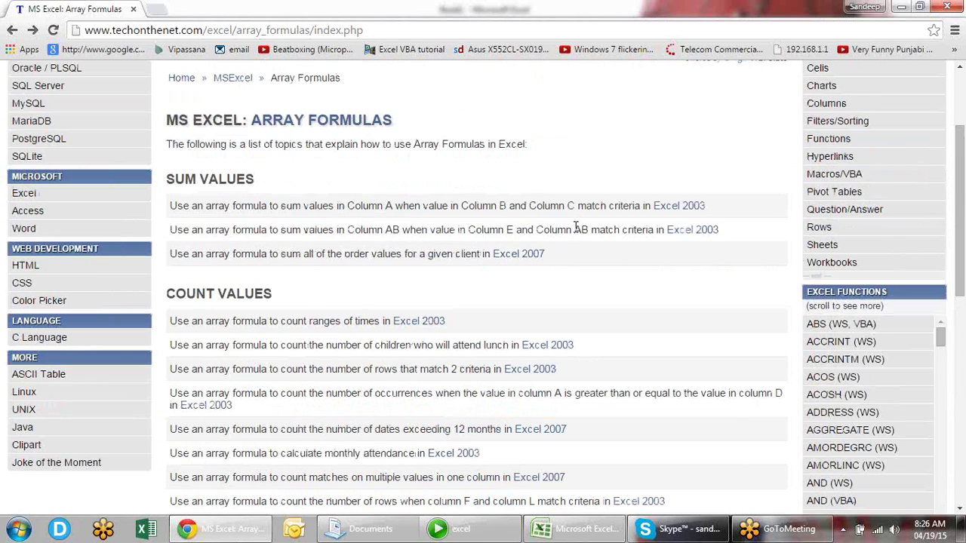
{"action": "mouse_move", "coordinate": [359, 208]}
{"action": "left_mouse_down"}
{"action": "mouse_move", "coordinate": [457, 208]}
{"action": "mouse_move", "coordinate": [490, 231]}
{"action": "left_mouse_up"}
{"action": "left_click", "coordinate": [543, 283]}
{"action": "scroll", "coordinate": [491, 295], "scroll_direction": "down", "scroll_amount": 1}
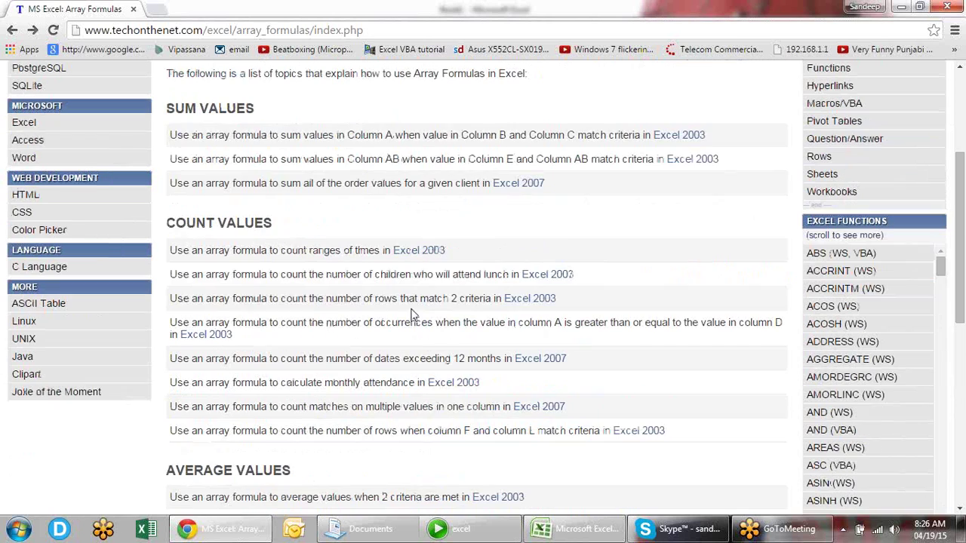
{"action": "left_click_drag", "start_coordinate": [330, 271], "coordinate": [484, 274]}
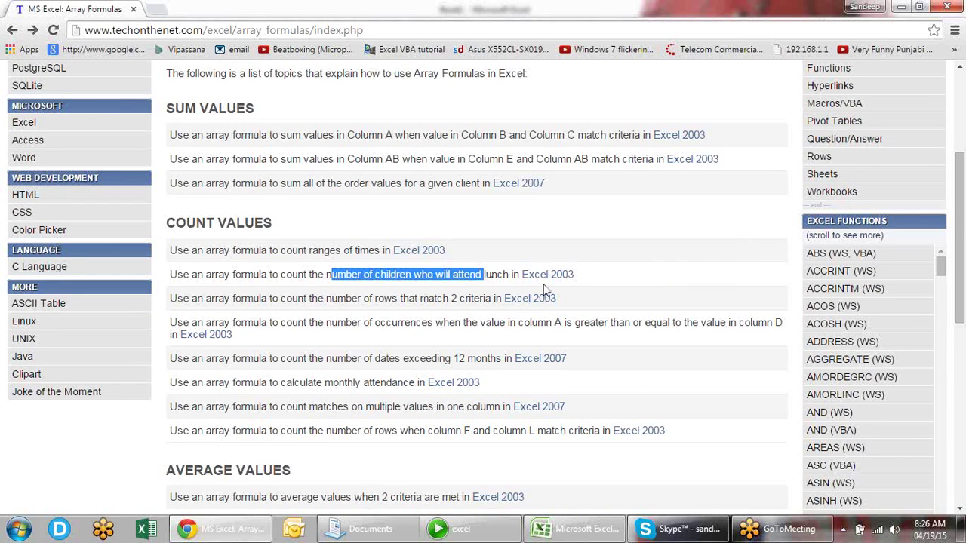
{"action": "scroll", "coordinate": [546, 291], "scroll_direction": "down", "scroll_amount": 3}
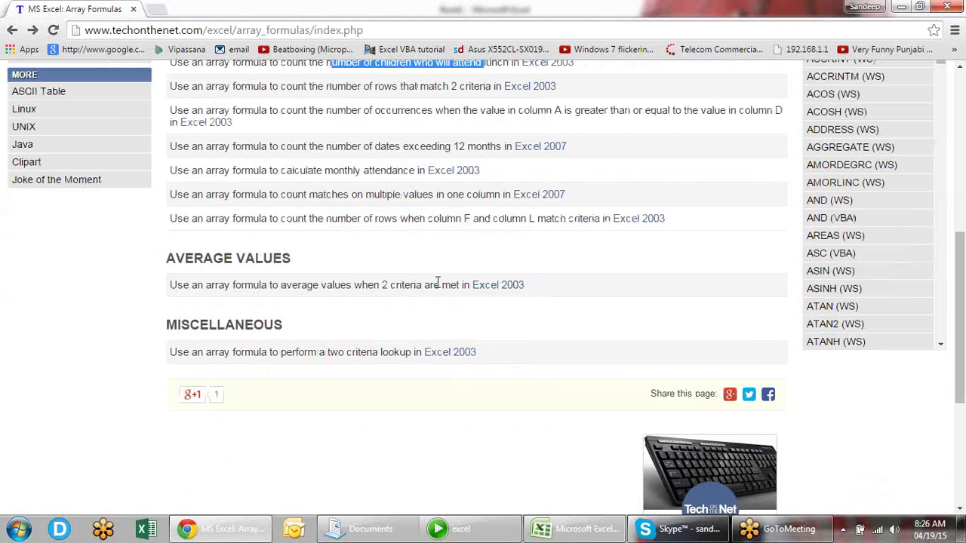
{"action": "left_click_drag", "start_coordinate": [488, 358], "coordinate": [194, 340]}
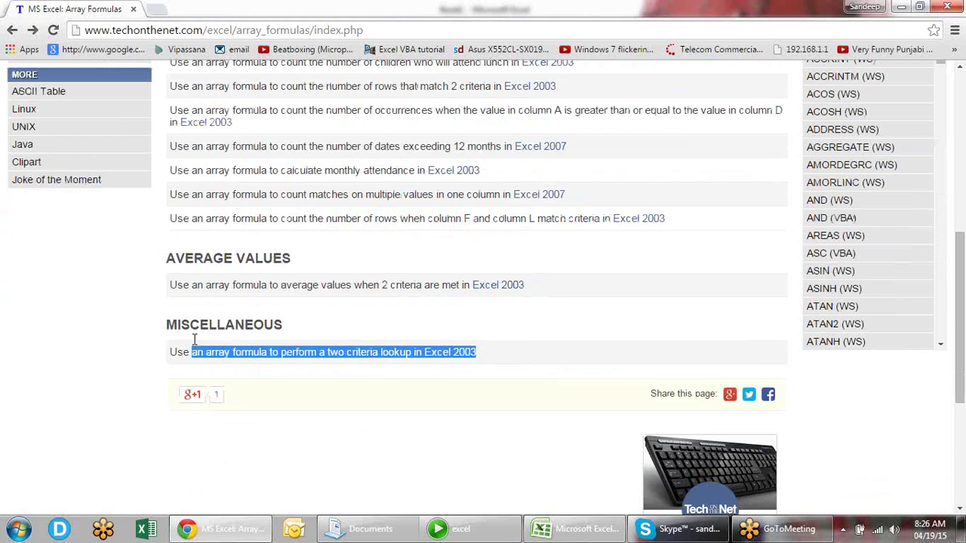
{"action": "left_click", "coordinate": [415, 321]}
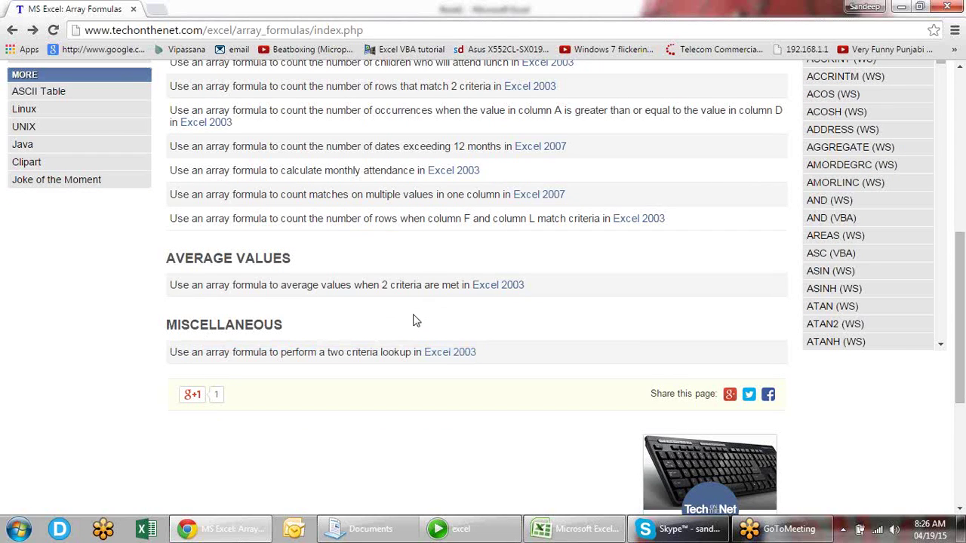
{"action": "scroll", "coordinate": [414, 321], "scroll_direction": "down", "scroll_amount": 3}
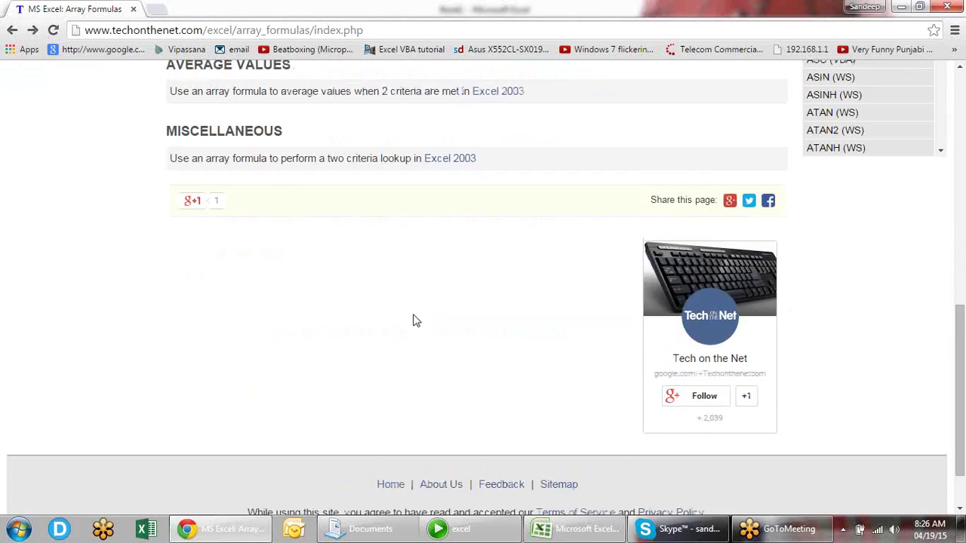
{"action": "scroll", "coordinate": [415, 320], "scroll_direction": "up", "scroll_amount": 7}
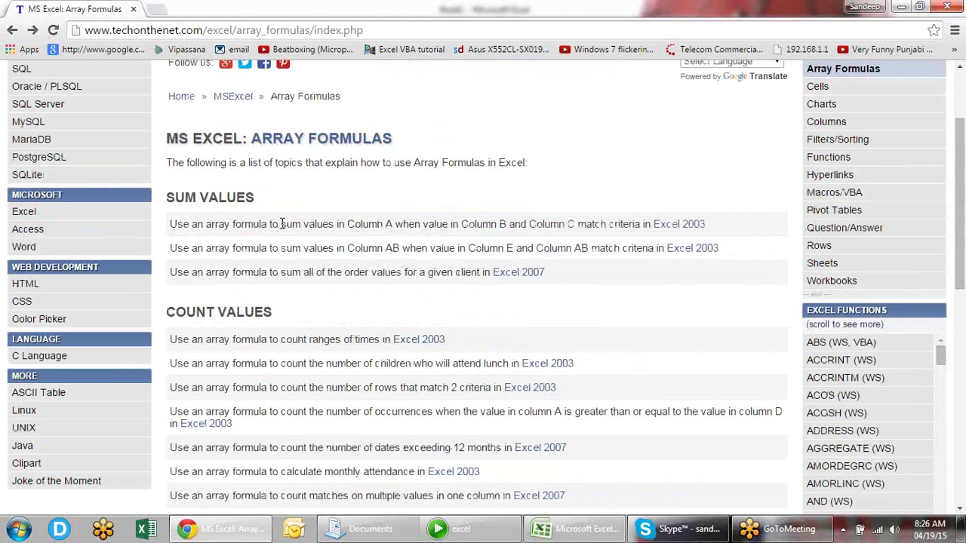
{"action": "left_click_drag", "start_coordinate": [281, 224], "coordinate": [654, 213]}
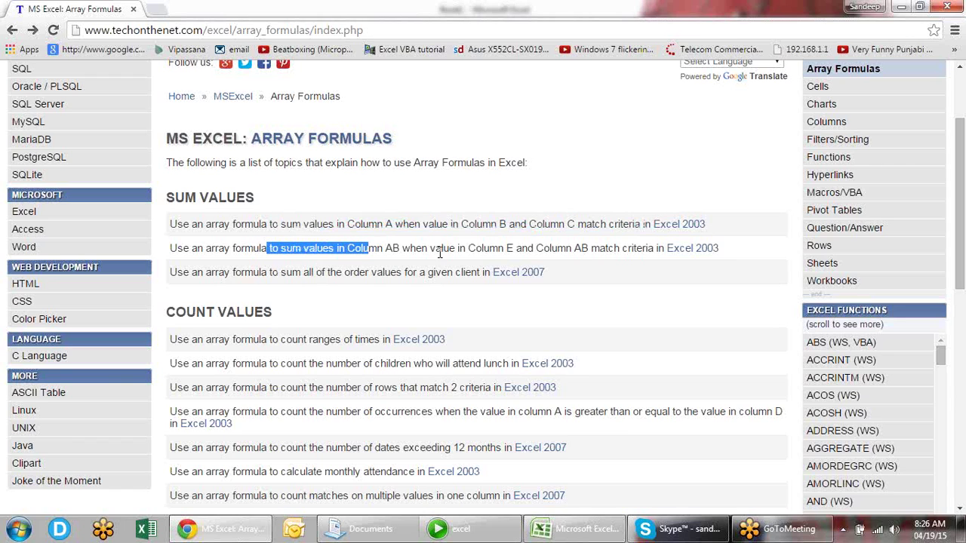
{"action": "left_click_drag", "start_coordinate": [267, 248], "coordinate": [477, 249]}
{"action": "left_click_drag", "start_coordinate": [224, 340], "coordinate": [344, 339]}
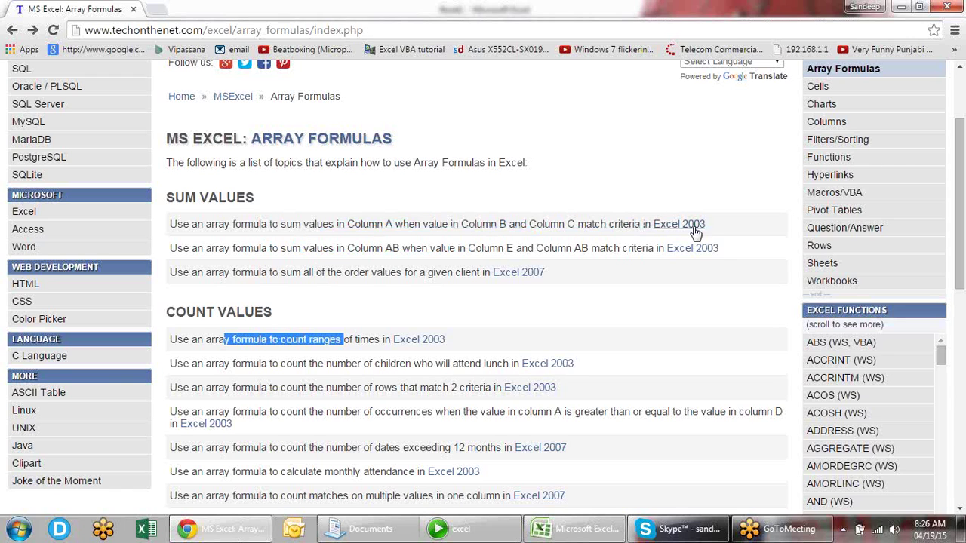
{"action": "left_click", "coordinate": [692, 255]}
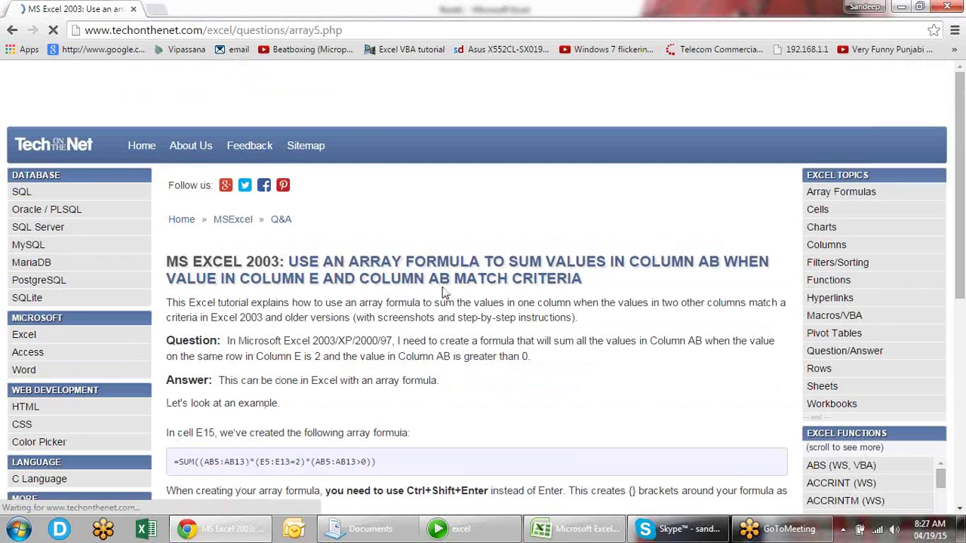
{"action": "scroll", "coordinate": [442, 291], "scroll_direction": "down", "scroll_amount": 3}
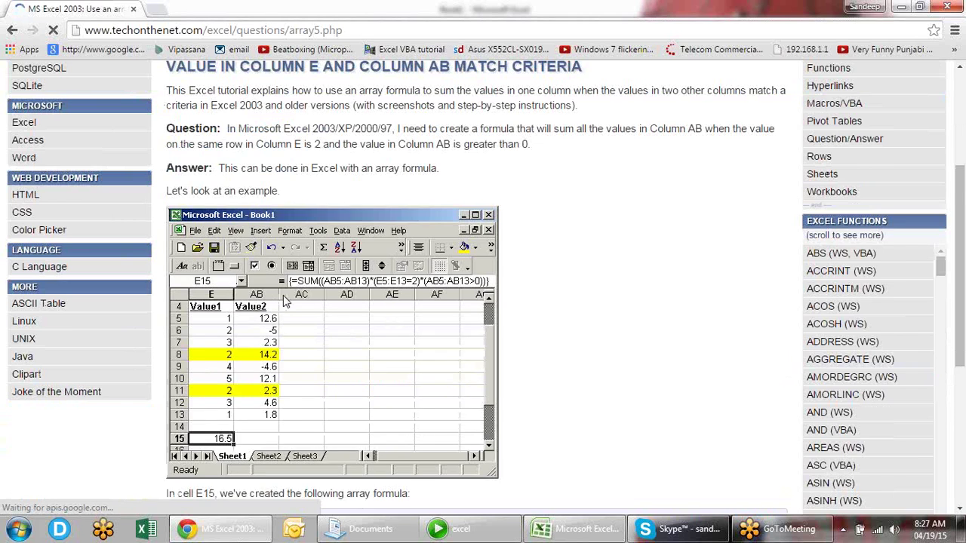
{"action": "scroll", "coordinate": [283, 296], "scroll_direction": "down", "scroll_amount": 1}
{"action": "scroll", "coordinate": [348, 326], "scroll_direction": "down", "scroll_amount": 1}
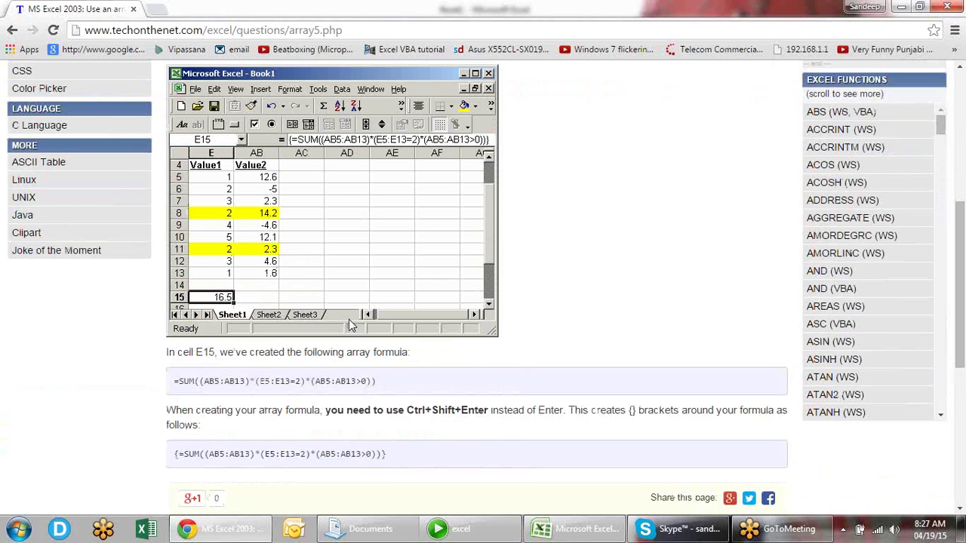
{"action": "scroll", "coordinate": [349, 326], "scroll_direction": "up", "scroll_amount": 2}
{"action": "scroll", "coordinate": [349, 326], "scroll_direction": "up", "scroll_amount": 1}
{"action": "scroll", "coordinate": [349, 340], "scroll_direction": "down", "scroll_amount": 3}
{"action": "scroll", "coordinate": [357, 350], "scroll_direction": "up", "scroll_amount": 5}
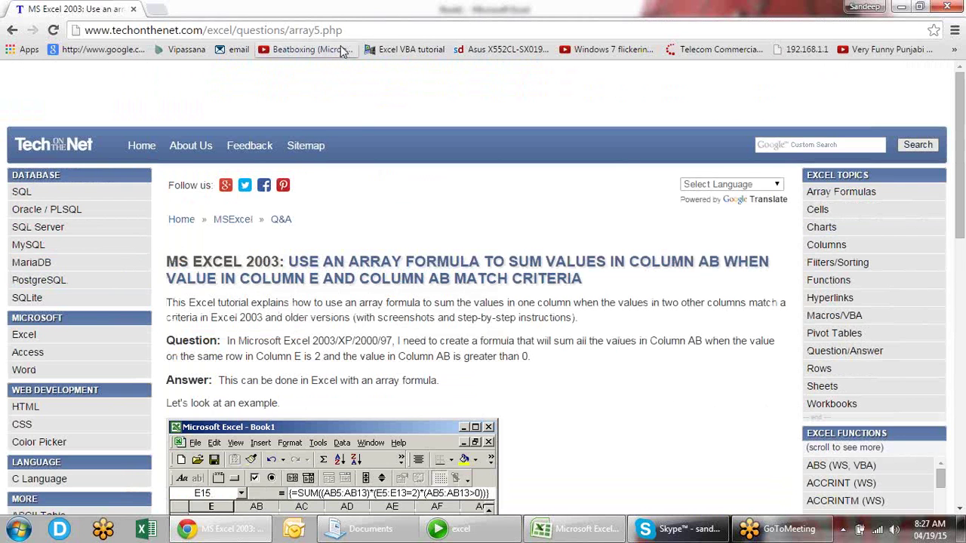
{"action": "left_click", "coordinate": [364, 30]}
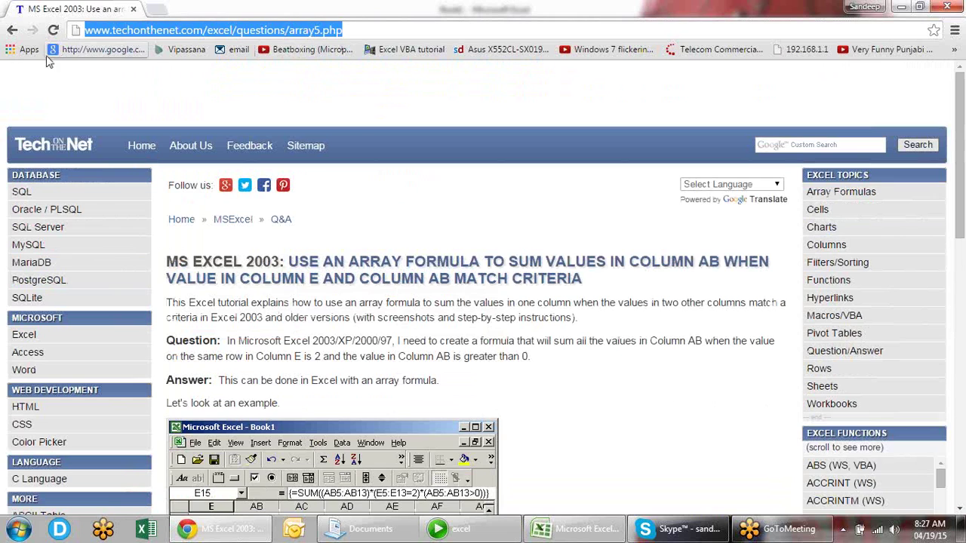
{"action": "left_click", "coordinate": [11, 33]}
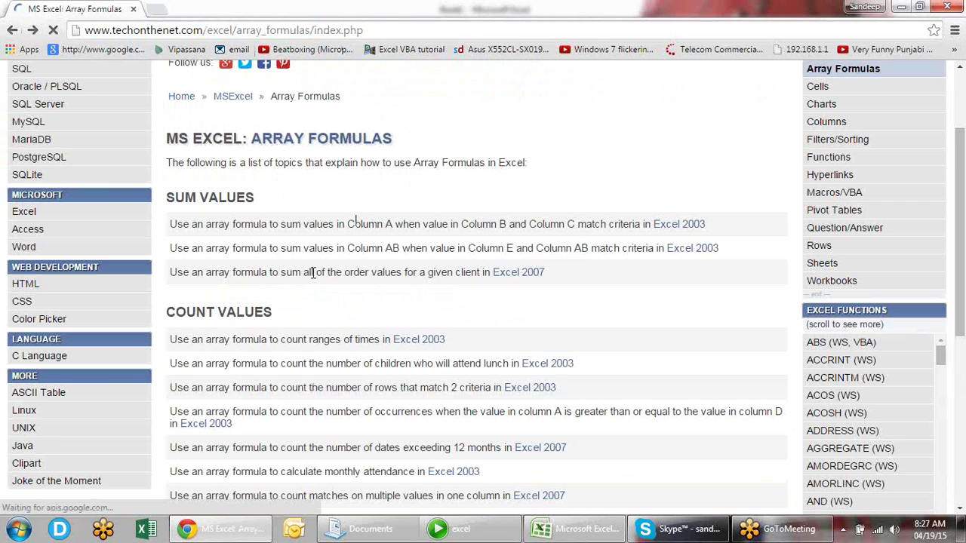
{"action": "left_click_drag", "start_coordinate": [175, 198], "coordinate": [265, 201]}
{"action": "left_click_drag", "start_coordinate": [245, 313], "coordinate": [290, 317]}
{"action": "left_click", "coordinate": [432, 340]}
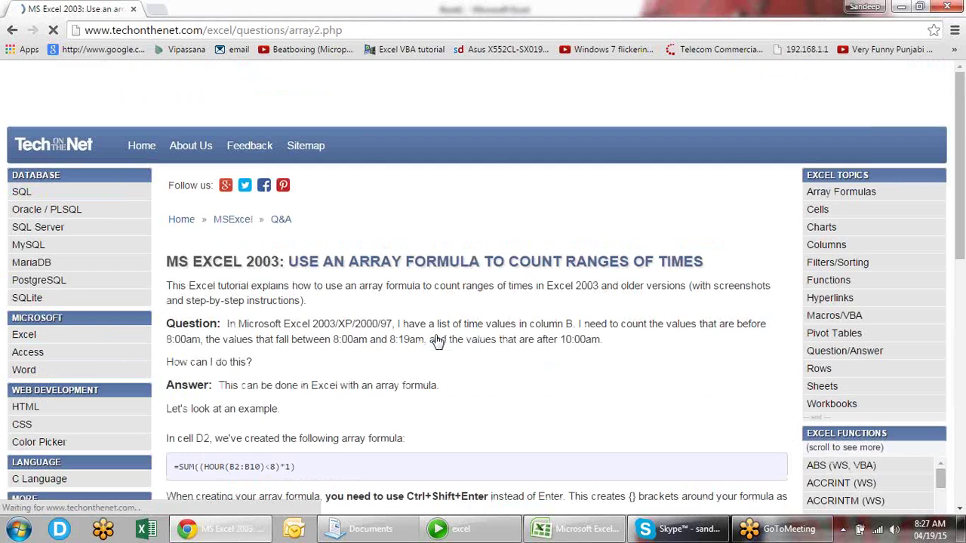
{"action": "scroll", "coordinate": [407, 334], "scroll_direction": "down", "scroll_amount": 3}
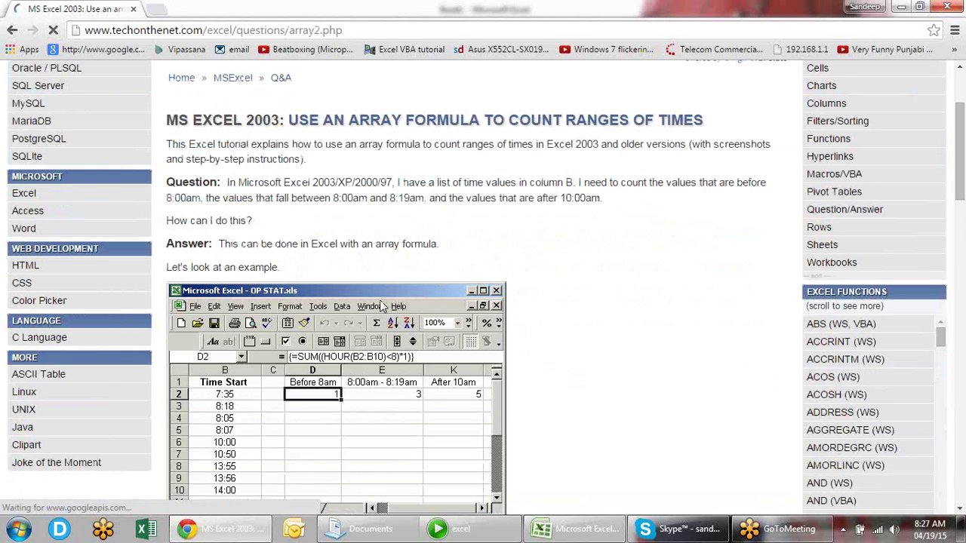
{"action": "scroll", "coordinate": [383, 305], "scroll_direction": "down", "scroll_amount": 2}
{"action": "scroll", "coordinate": [392, 302], "scroll_direction": "down", "scroll_amount": 1}
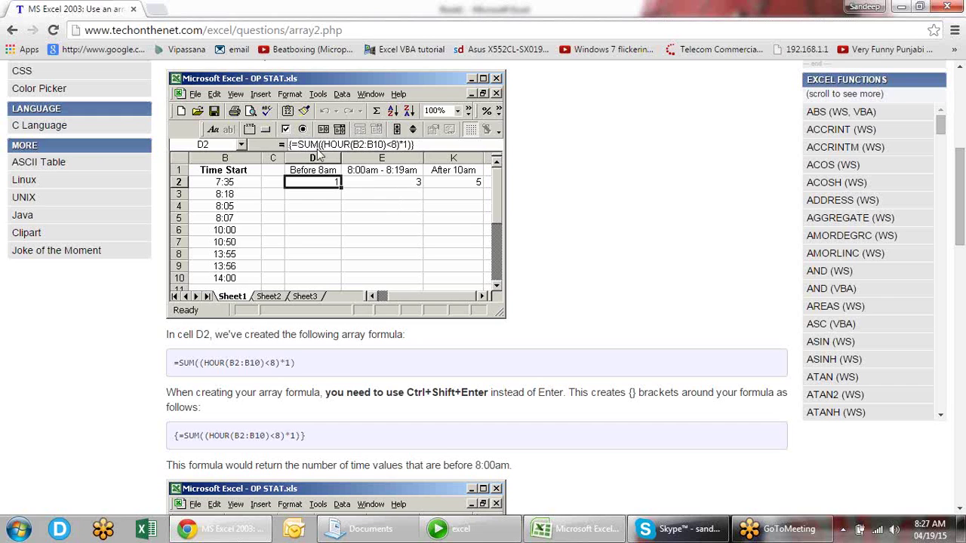
{"action": "scroll", "coordinate": [329, 223], "scroll_direction": "down", "scroll_amount": 3}
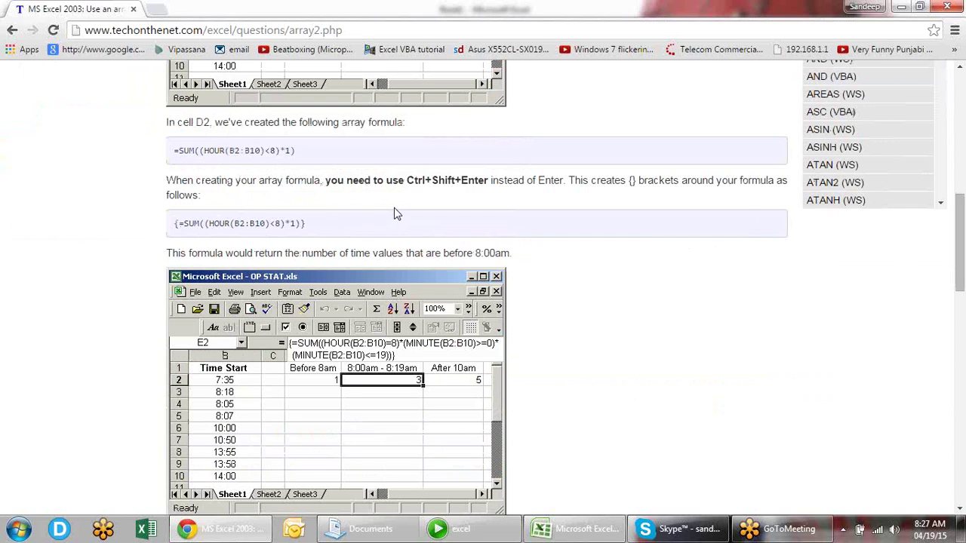
{"action": "scroll", "coordinate": [395, 208], "scroll_direction": "down", "scroll_amount": 1}
{"action": "scroll", "coordinate": [395, 206], "scroll_direction": "down", "scroll_amount": 5}
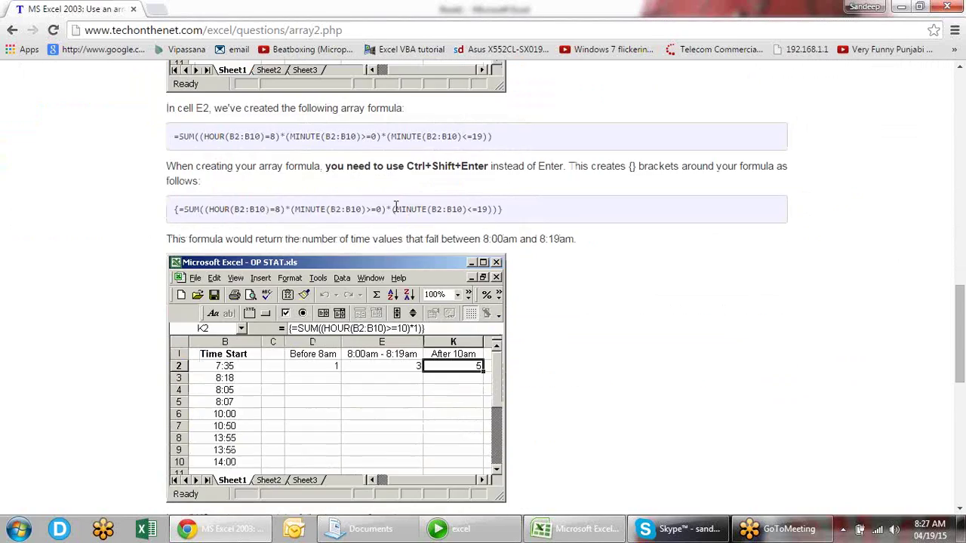
{"action": "scroll", "coordinate": [395, 206], "scroll_direction": "down", "scroll_amount": 2}
{"action": "scroll", "coordinate": [394, 211], "scroll_direction": "down", "scroll_amount": 3}
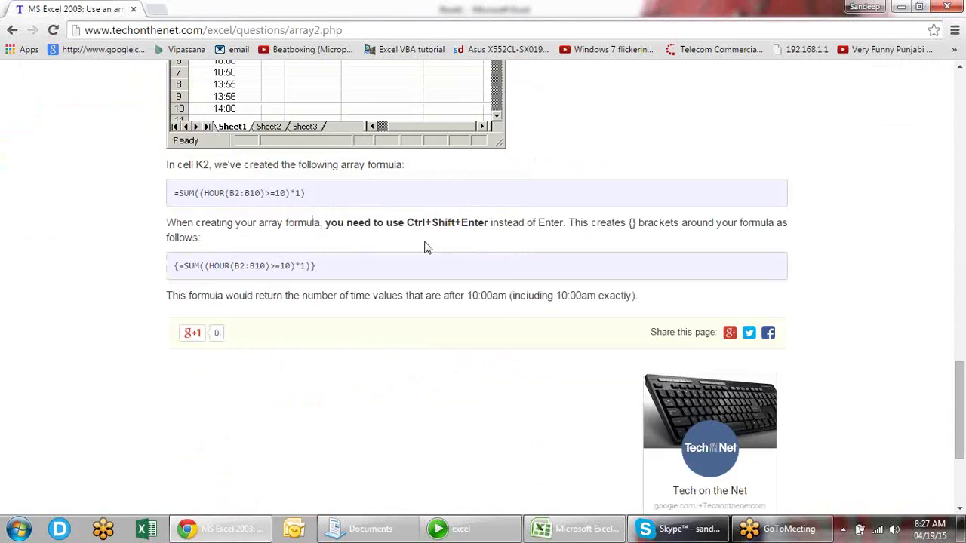
{"action": "scroll", "coordinate": [424, 246], "scroll_direction": "up", "scroll_amount": 8}
{"action": "scroll", "coordinate": [425, 252], "scroll_direction": "up", "scroll_amount": 10}
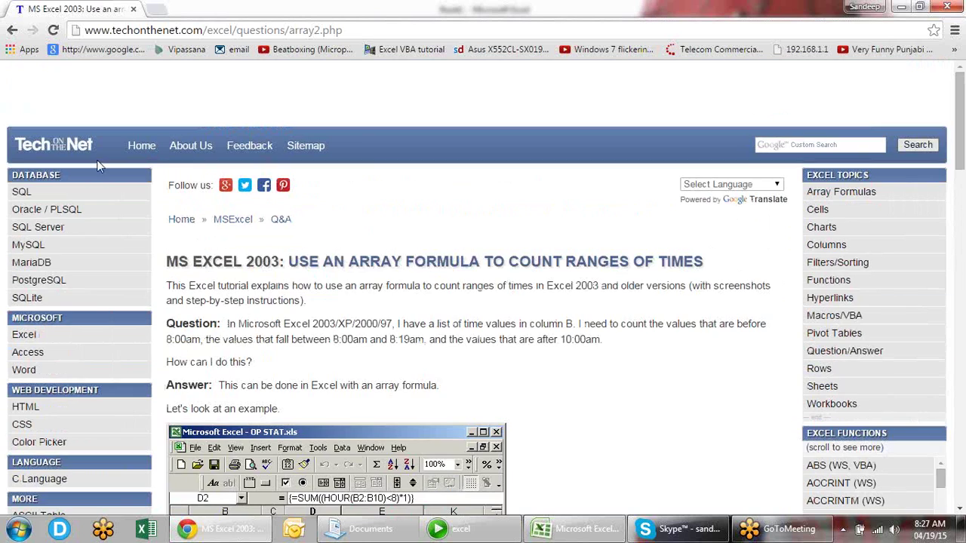
{"action": "left_click", "coordinate": [14, 31]}
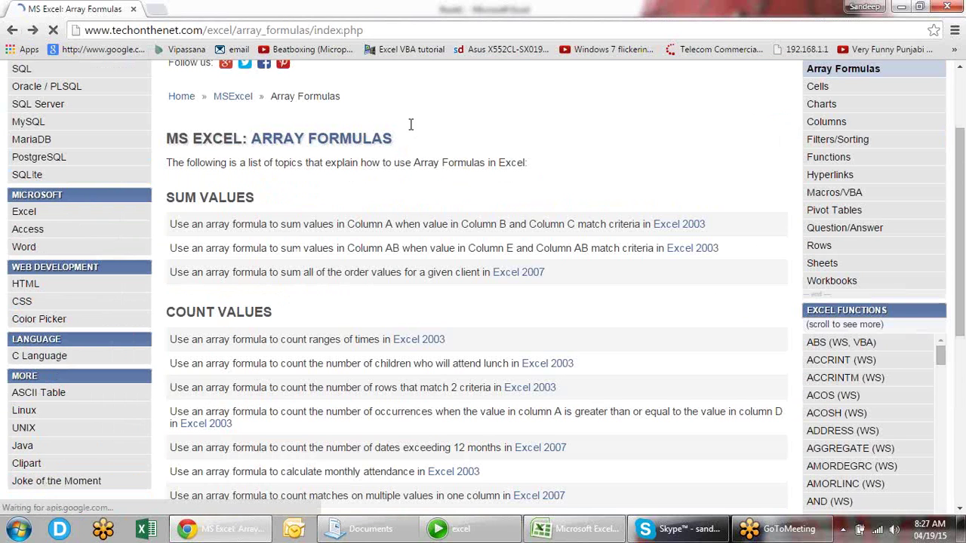
{"action": "left_click", "coordinate": [389, 25]}
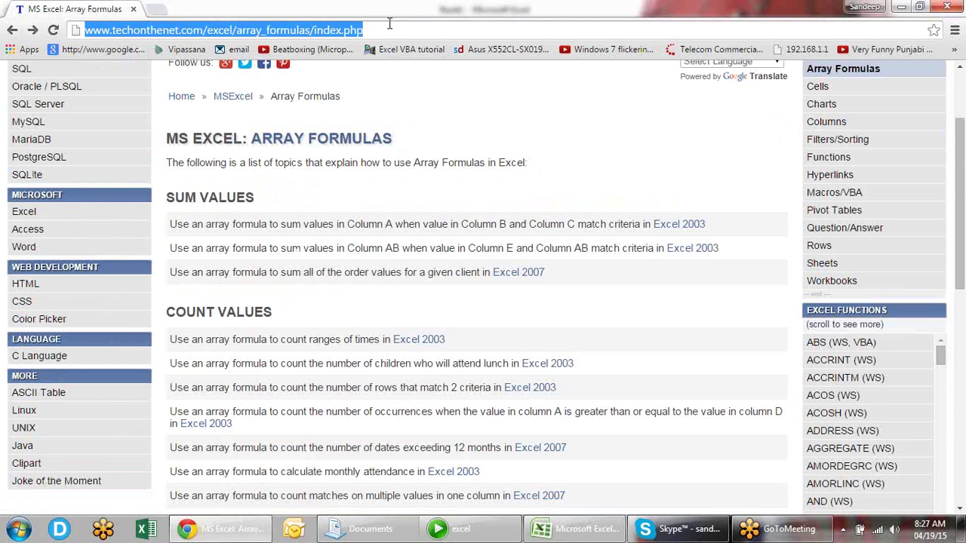
{"action": "left_click", "coordinate": [460, 529]}
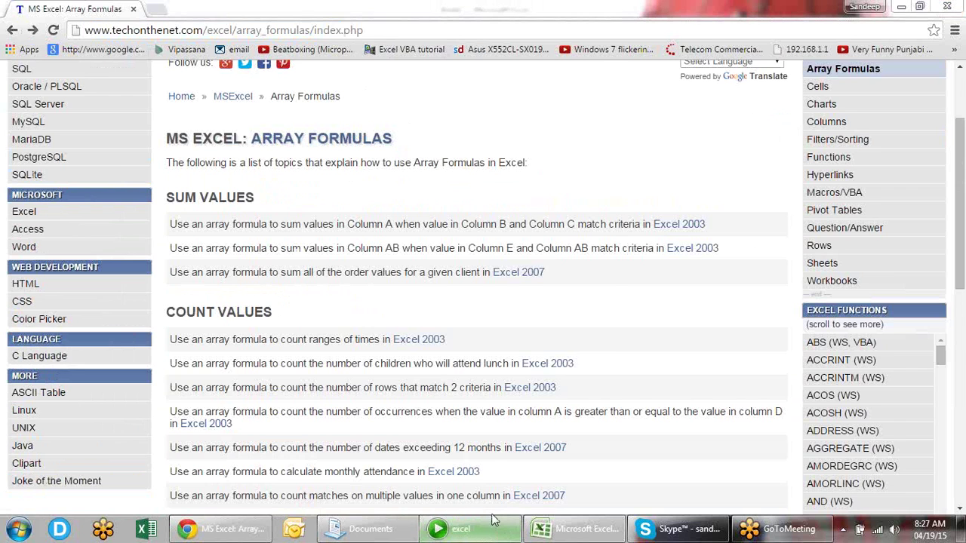
{"action": "left_click", "coordinate": [668, 529]}
{"action": "left_click", "coordinate": [433, 486]}
{"action": "type", "text": "http://www.techonthenet.com/excel/array_formulas/index.php"}
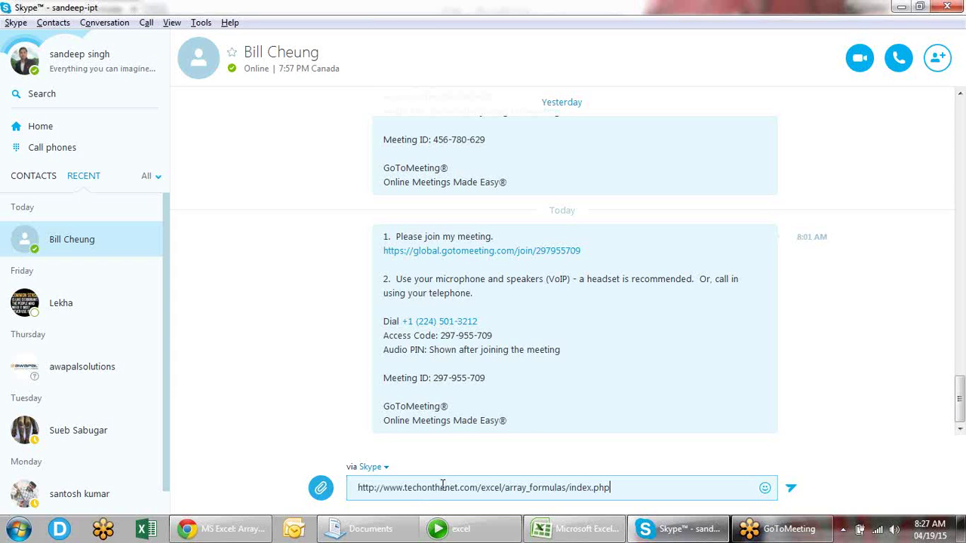
{"action": "key", "text": "Return"}
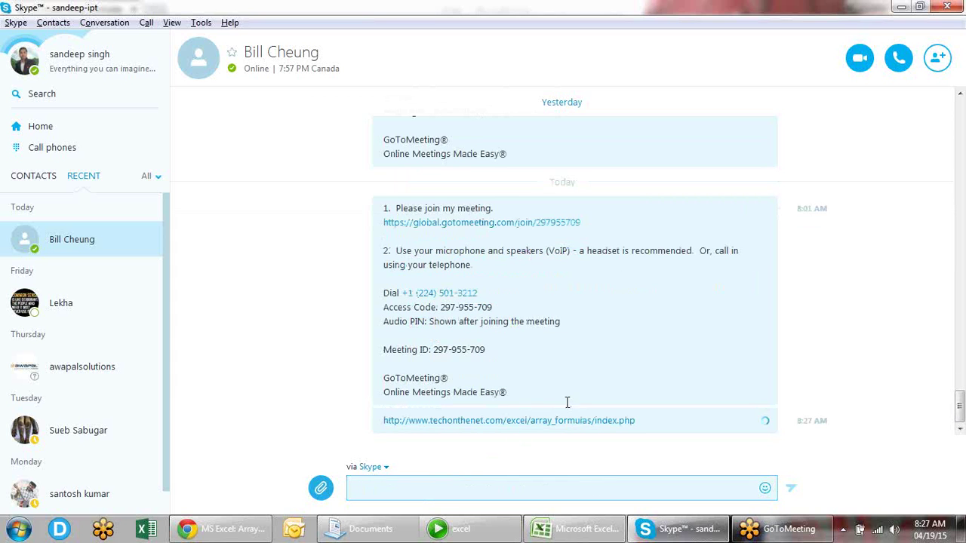
{"action": "left_click", "coordinate": [900, 10]}
{"action": "left_click", "coordinate": [552, 29]}
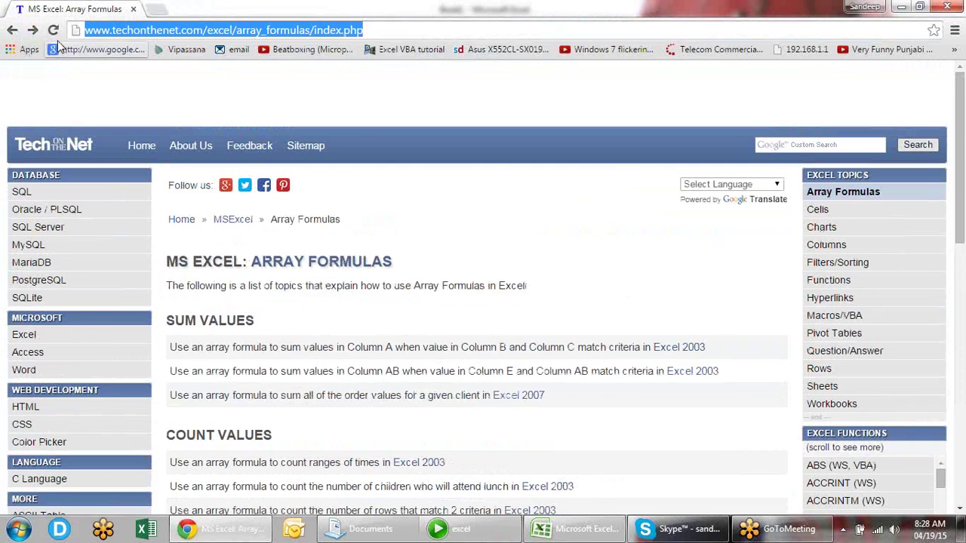
Return Chrome to the Excel Tutorial page and minimize it to reveal Excel
{"action": "left_click", "coordinate": [12, 30]}
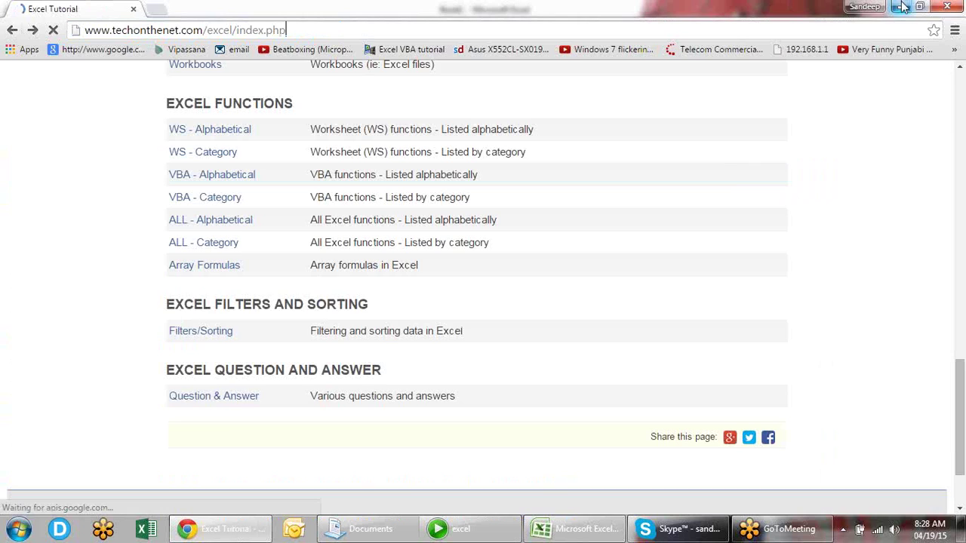
{"action": "left_click", "coordinate": [899, 6]}
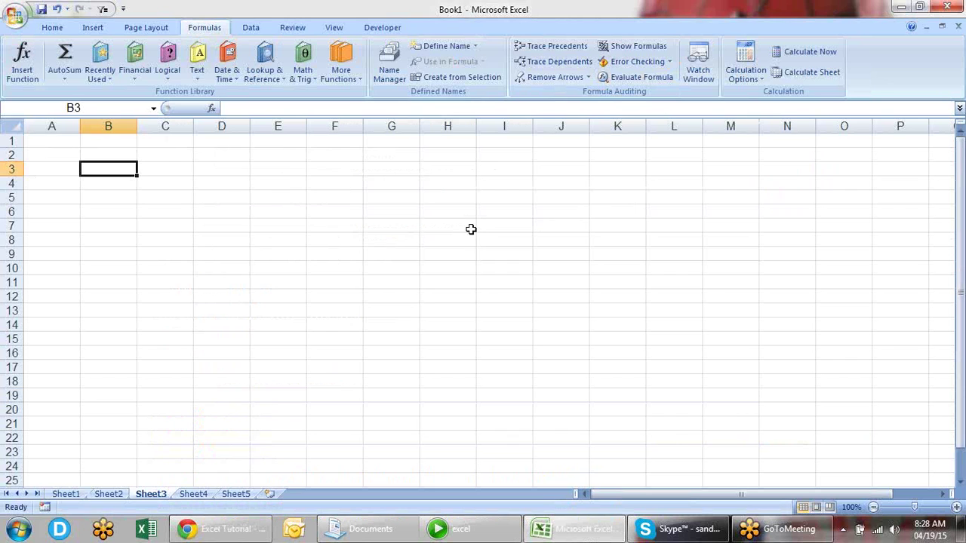
Select F6, look through the Page Layout, Data, Review, Developer and Home ribbons, then open Sheet2
{"action": "left_click", "coordinate": [353, 214]}
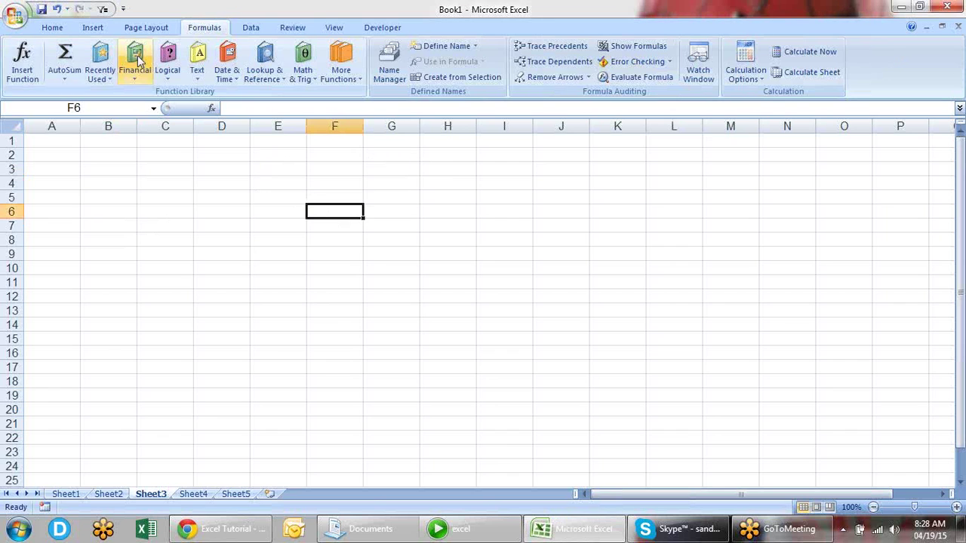
{"action": "left_click", "coordinate": [146, 27]}
{"action": "left_click", "coordinate": [221, 29]}
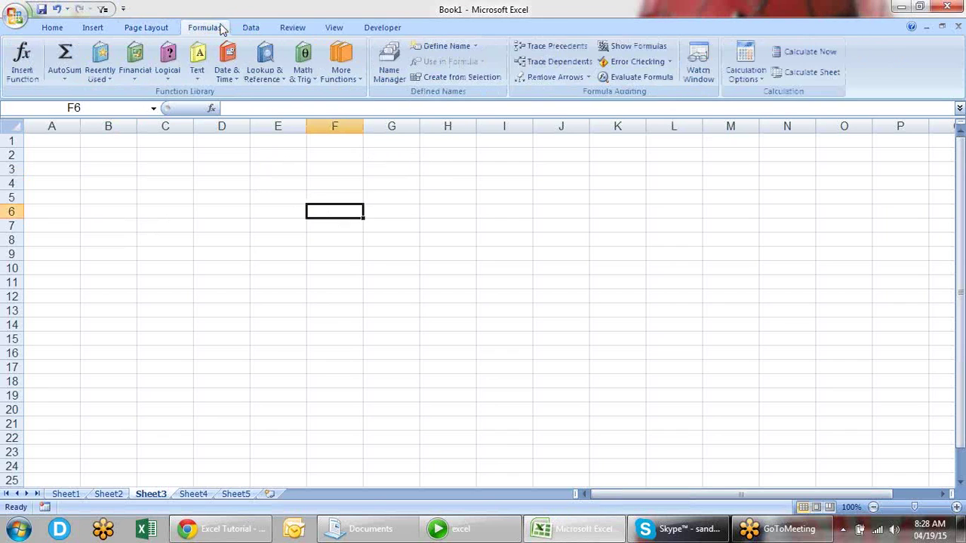
{"action": "left_click", "coordinate": [249, 27]}
{"action": "left_click", "coordinate": [292, 28]}
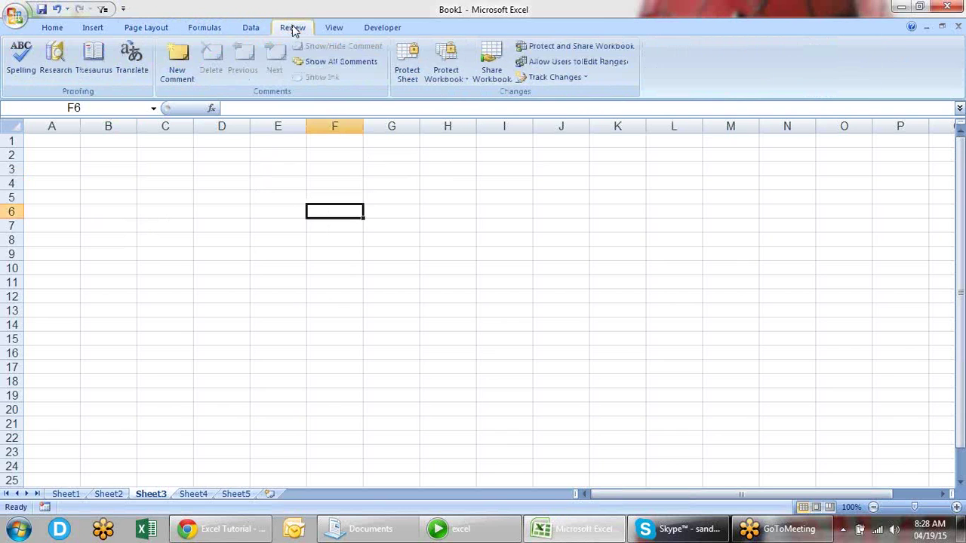
{"action": "left_click", "coordinate": [397, 28]}
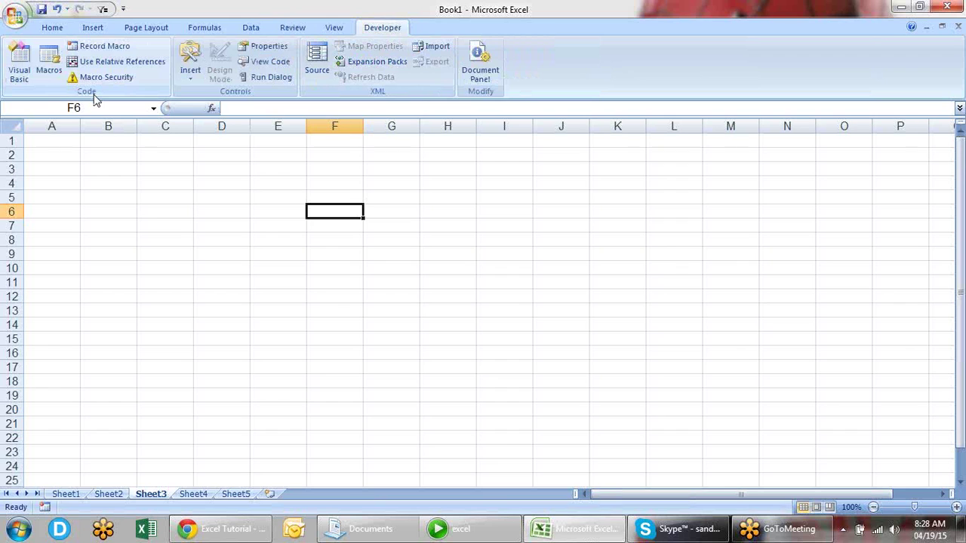
{"action": "left_click", "coordinate": [55, 27]}
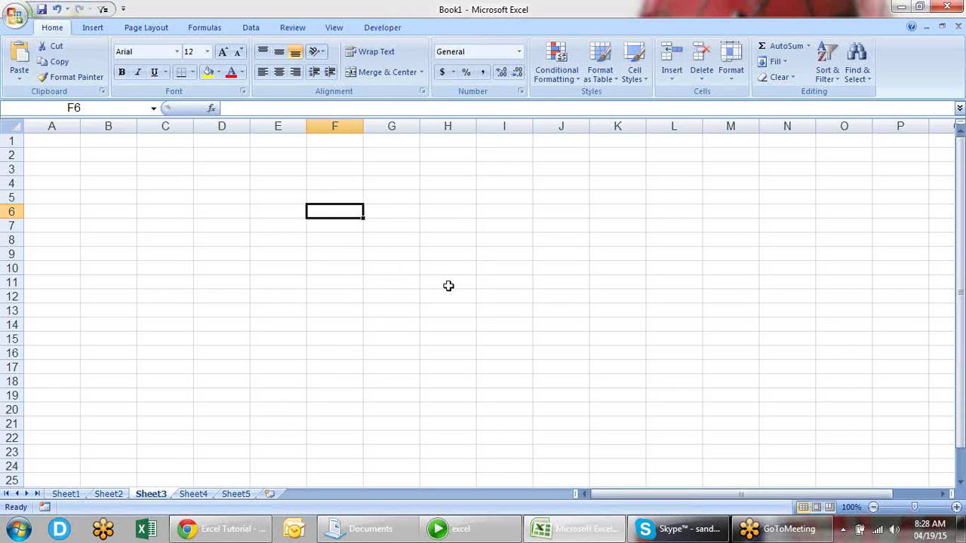
{"action": "left_click", "coordinate": [384, 30]}
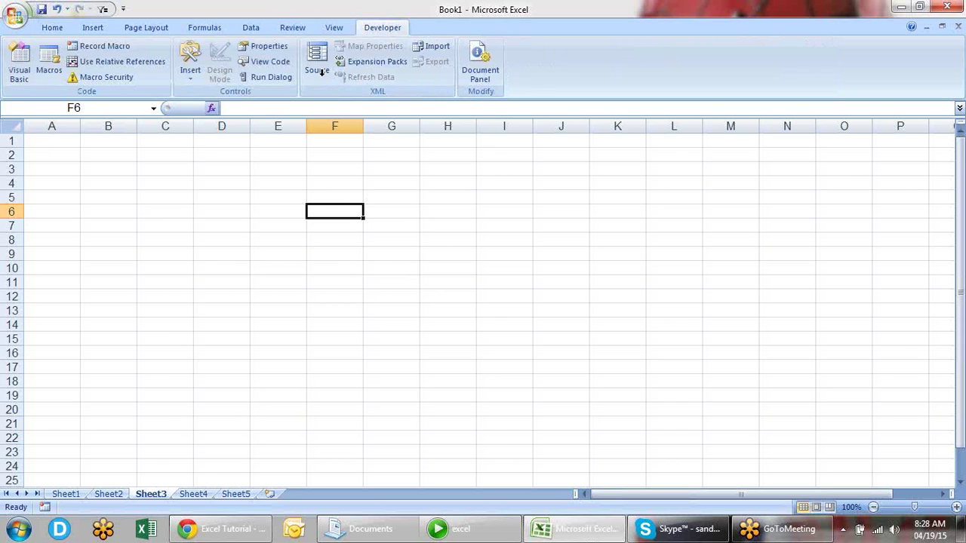
{"action": "left_click", "coordinate": [108, 495]}
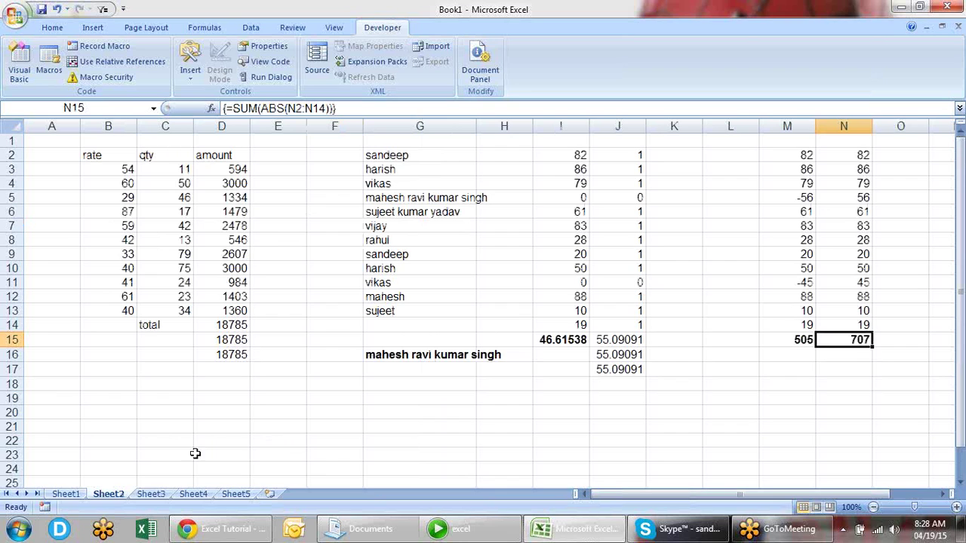
Insert a clustered column chart of the rate and qty values in B2:C13
{"action": "mouse_move", "coordinate": [96, 156]}
{"action": "left_mouse_down"}
{"action": "mouse_move", "coordinate": [123, 170]}
{"action": "mouse_move", "coordinate": [178, 310]}
{"action": "left_mouse_up"}
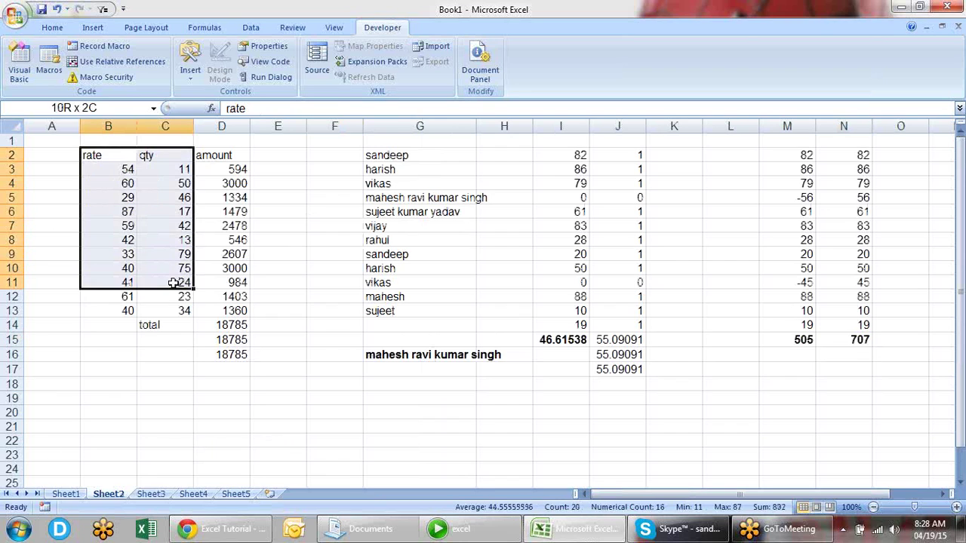
{"action": "left_click", "coordinate": [65, 27]}
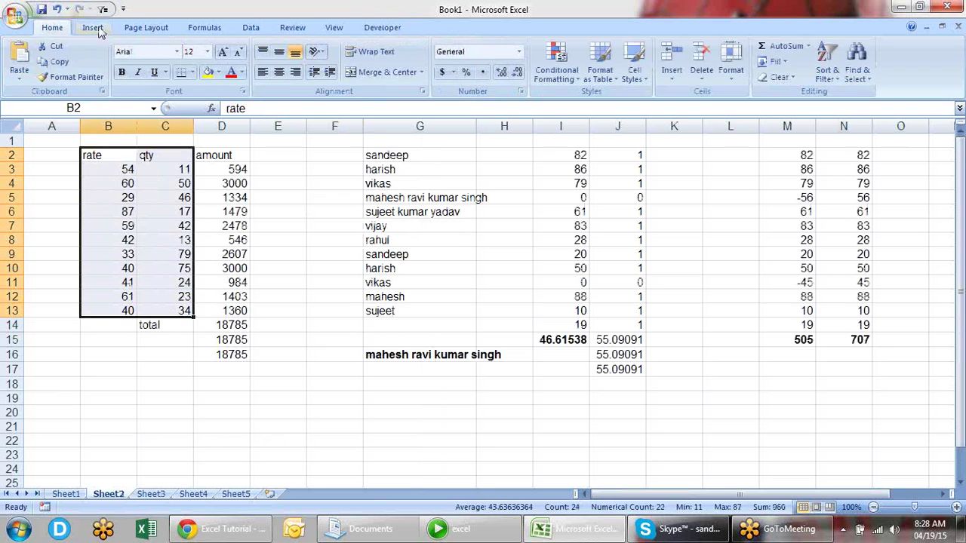
{"action": "left_click", "coordinate": [93, 28]}
{"action": "left_click", "coordinate": [229, 61]}
{"action": "left_click", "coordinate": [300, 110]}
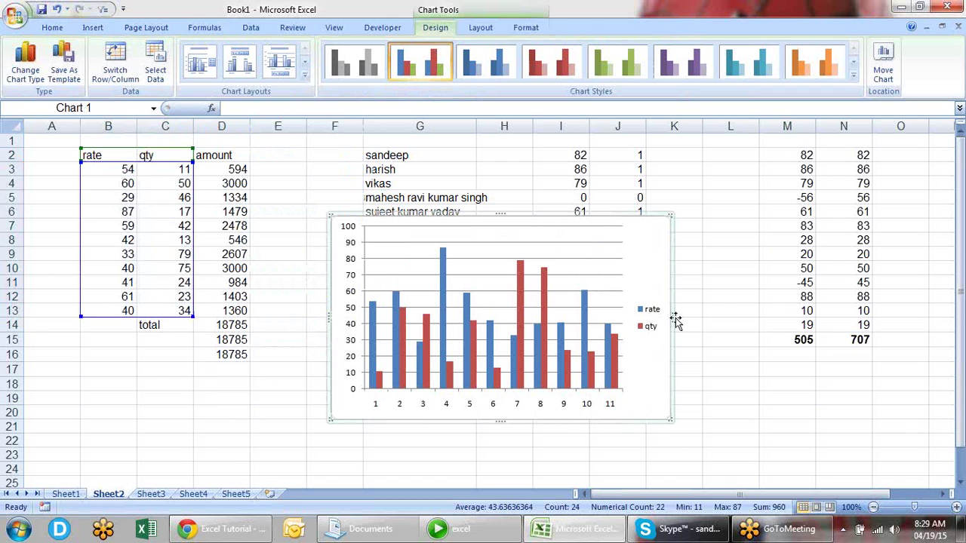
Widen the chart and move it up and left over the middle of Sheet2
{"action": "left_click_drag", "start_coordinate": [674, 319], "coordinate": [747, 316]}
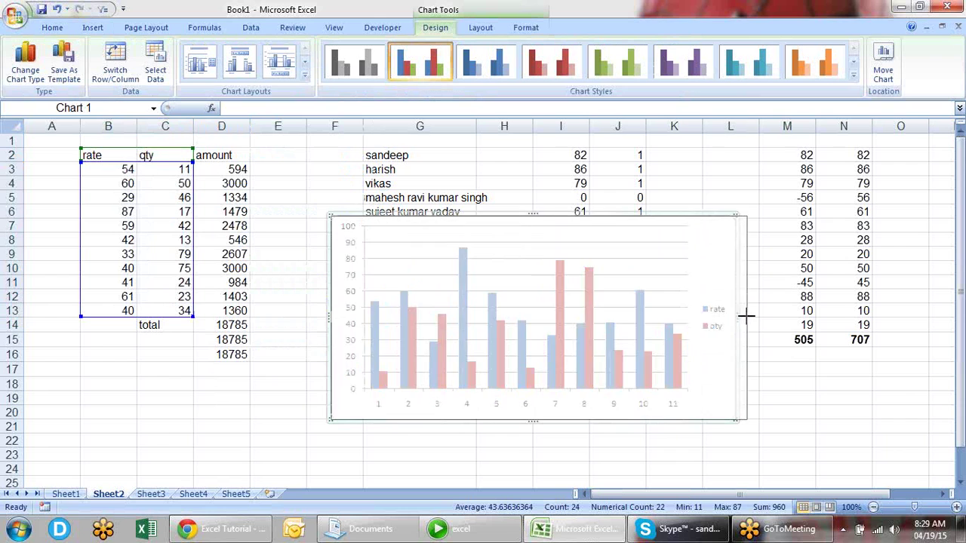
{"action": "left_click_drag", "start_coordinate": [537, 204], "coordinate": [440, 182]}
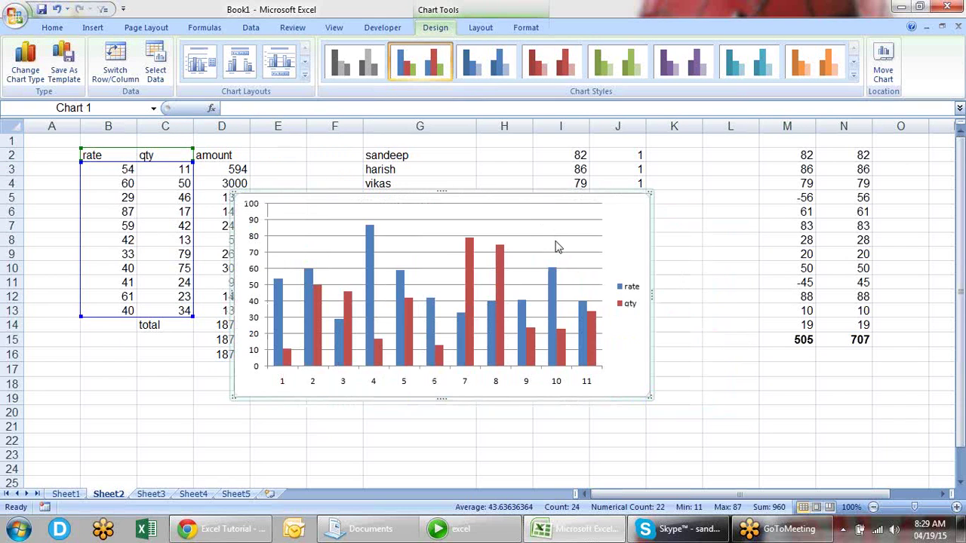
{"action": "left_click", "coordinate": [482, 27]}
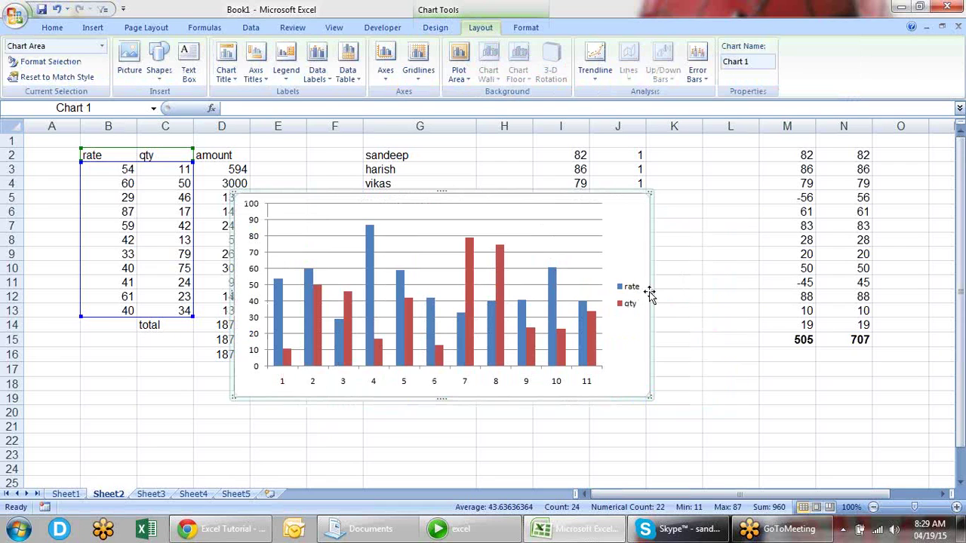
Open the chart's Format Chart Area settings, move the window aside, and close it
{"action": "right_click", "coordinate": [651, 262]}
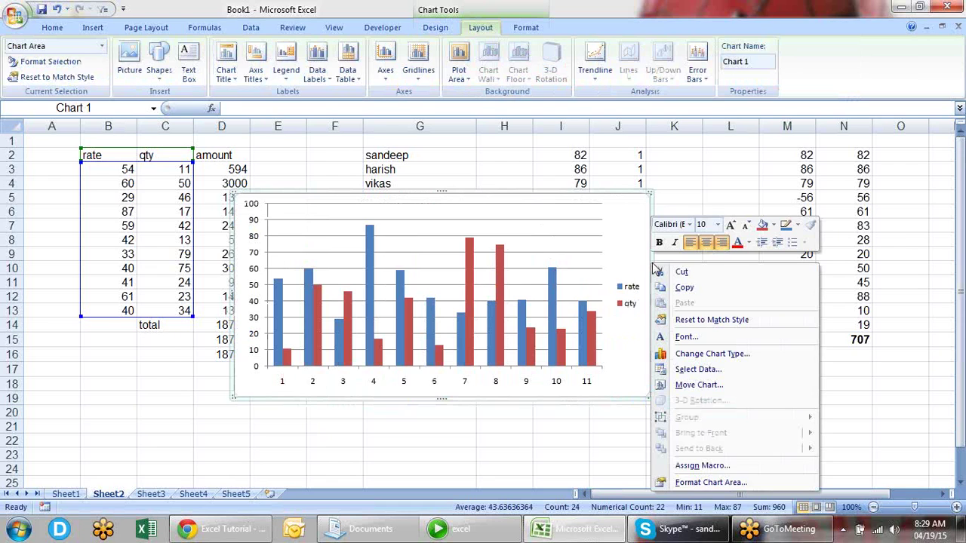
{"action": "left_click", "coordinate": [718, 484]}
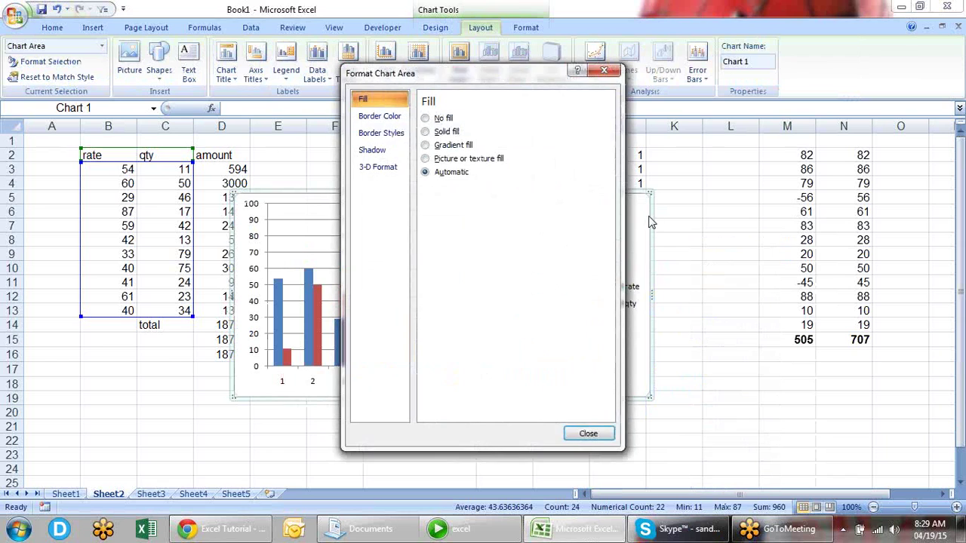
{"action": "left_click_drag", "start_coordinate": [498, 79], "coordinate": [728, 158]}
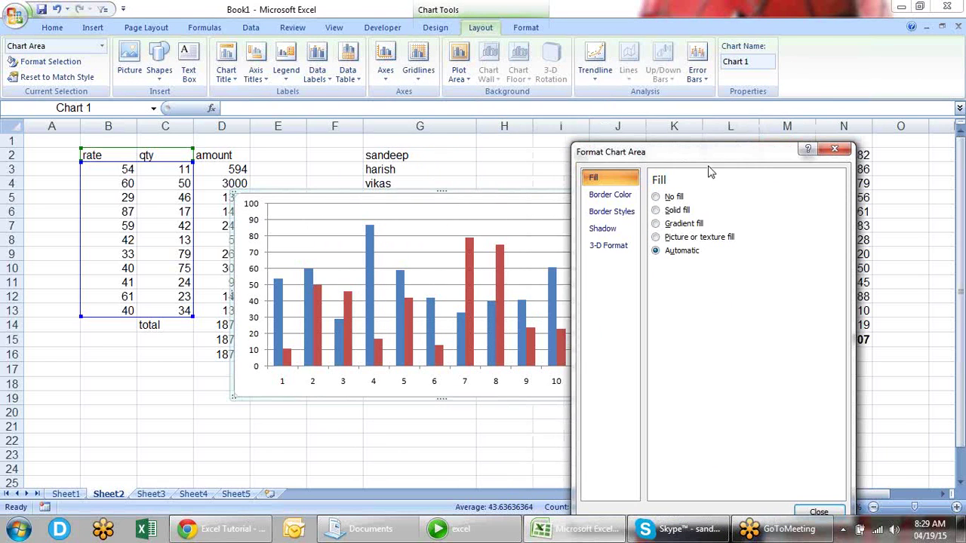
{"action": "left_click", "coordinate": [835, 152]}
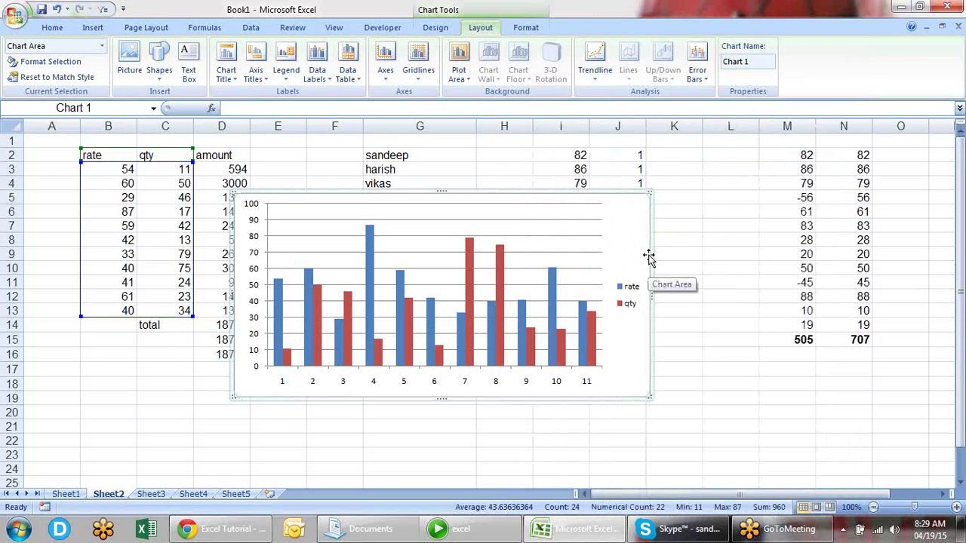
Review the chart area's Border Color, Border Styles, Shadow and 3-D Format pages
{"action": "right_click", "coordinate": [649, 258]}
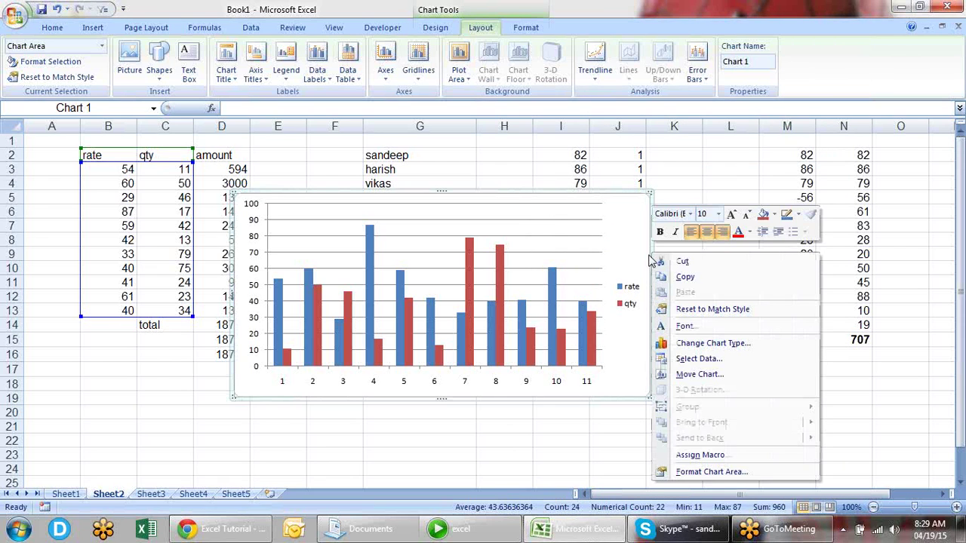
{"action": "left_click", "coordinate": [712, 473]}
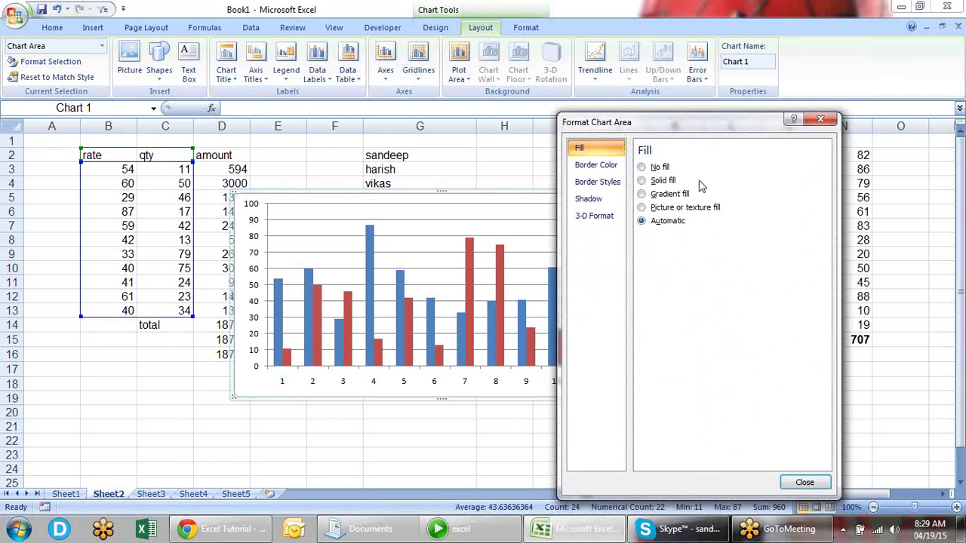
{"action": "left_click", "coordinate": [596, 164]}
{"action": "left_click", "coordinate": [596, 182]}
{"action": "left_click", "coordinate": [602, 199]}
{"action": "left_click", "coordinate": [596, 165]}
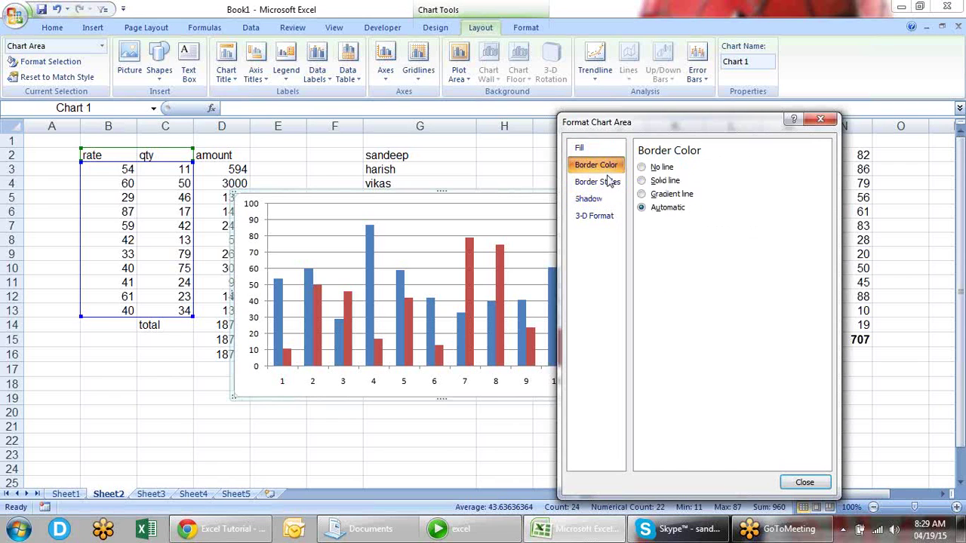
{"action": "left_click", "coordinate": [610, 185]}
{"action": "left_click", "coordinate": [613, 204]}
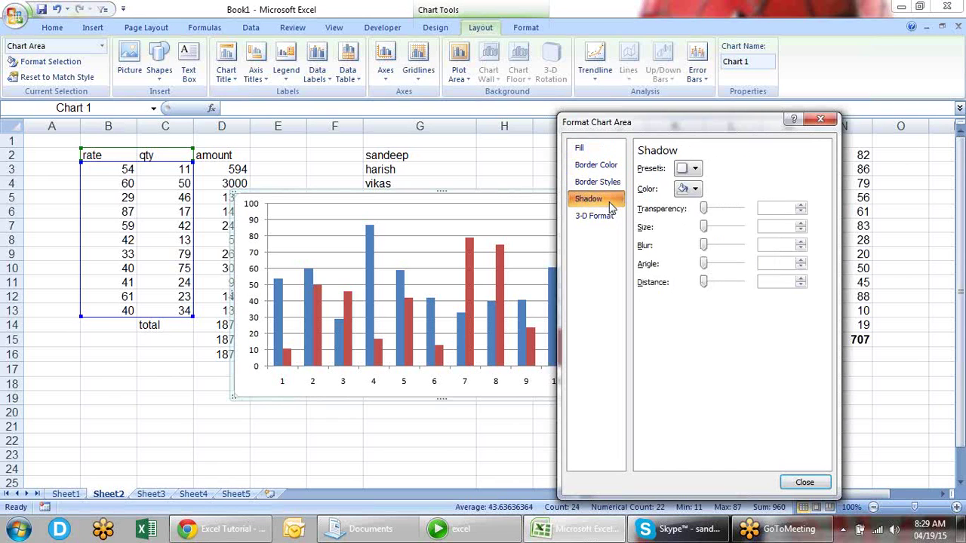
{"action": "left_click", "coordinate": [611, 187]}
{"action": "left_click", "coordinate": [610, 199]}
{"action": "left_click", "coordinate": [616, 217]}
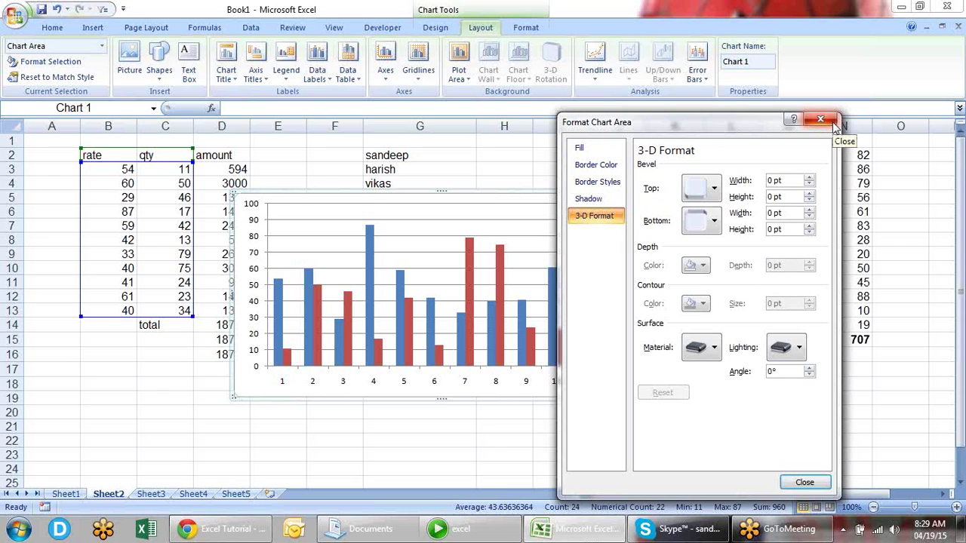
{"action": "left_click", "coordinate": [821, 120]}
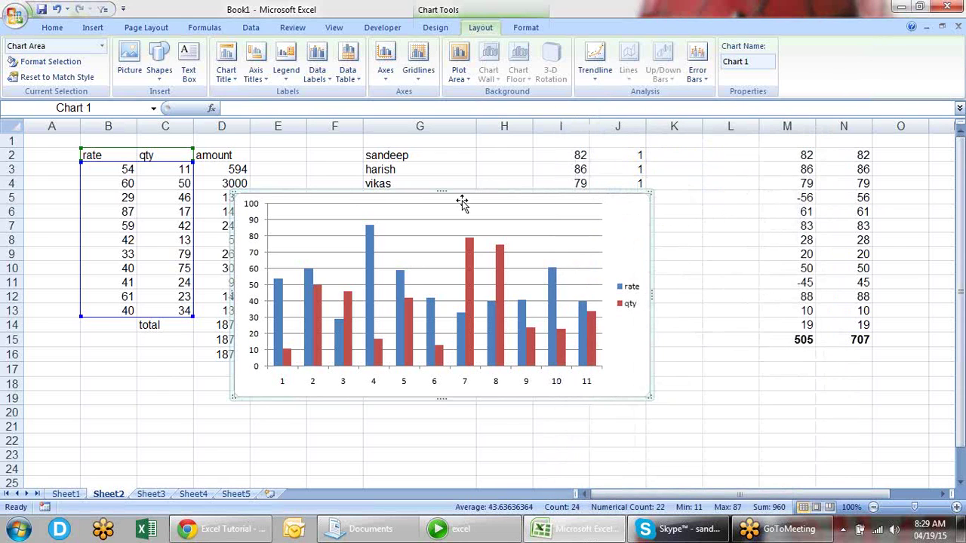
Stretch the rate and qty chart's top edge up to row 2
{"action": "left_click_drag", "start_coordinate": [443, 178], "coordinate": [447, 150]}
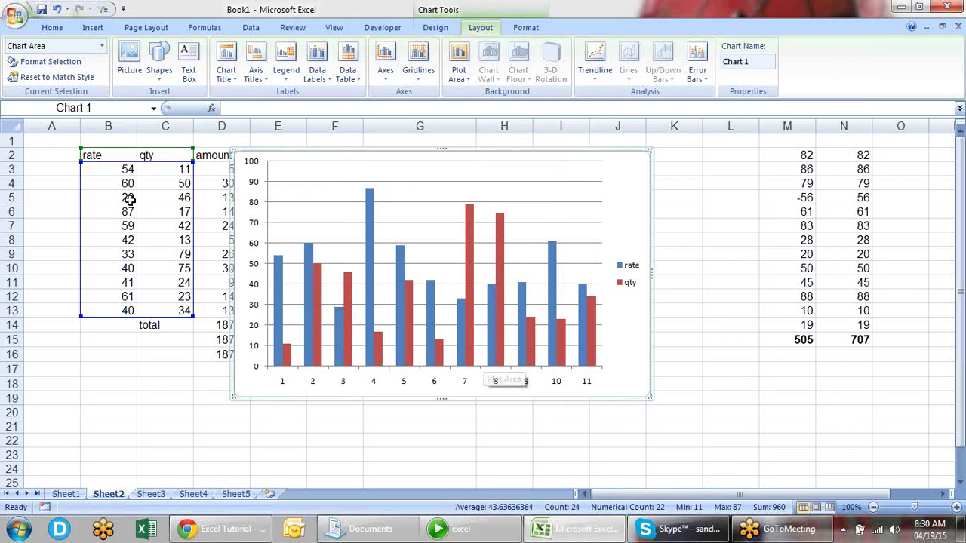
{"action": "left_click", "coordinate": [50, 61]}
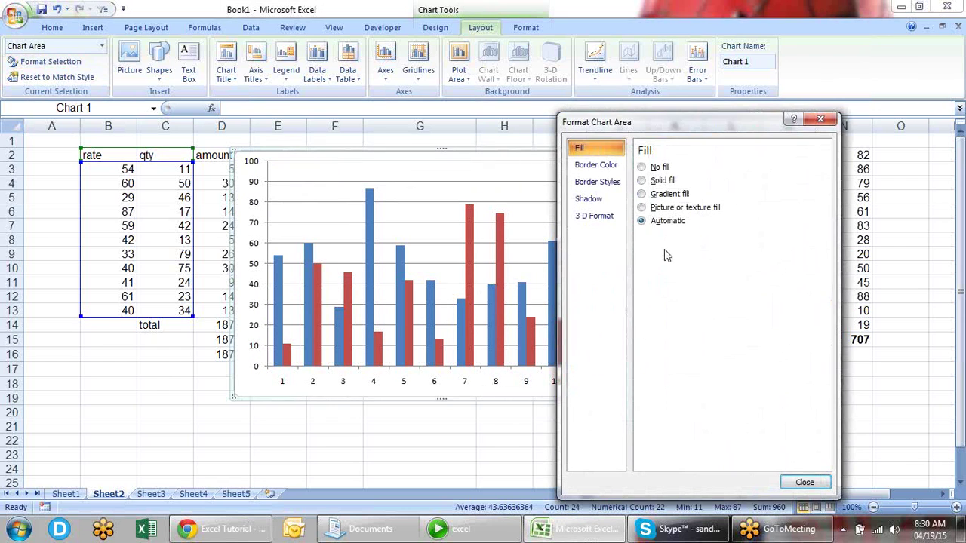
{"action": "left_click", "coordinate": [820, 123]}
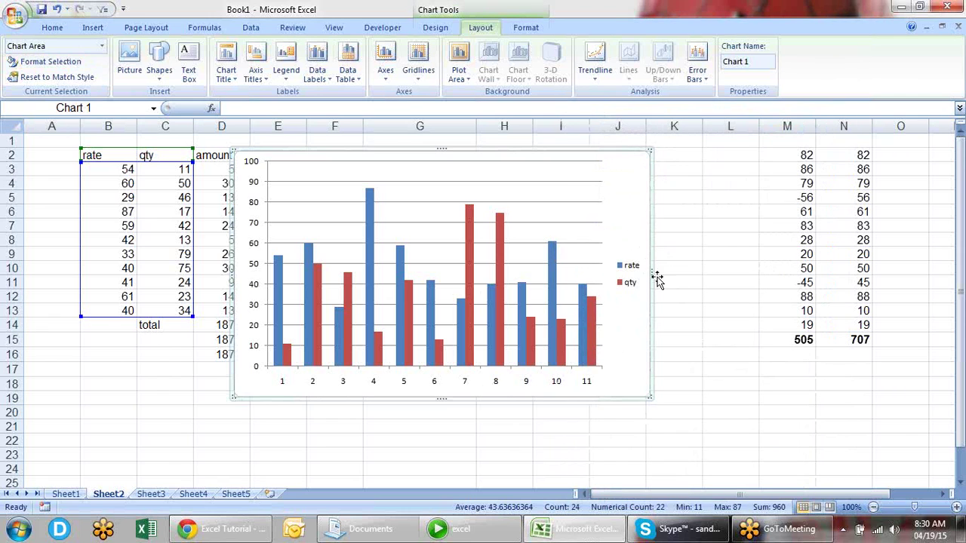
{"action": "left_click", "coordinate": [519, 31]}
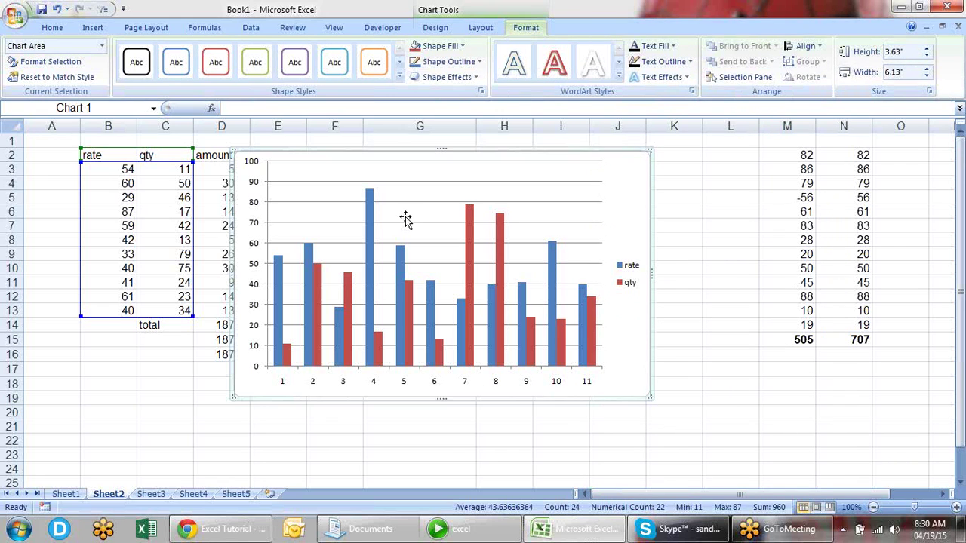
Size Chart 1 to 5 by 10 inches and move it left, then set 3 inches high by 4 wide
{"action": "left_click", "coordinate": [906, 51]}
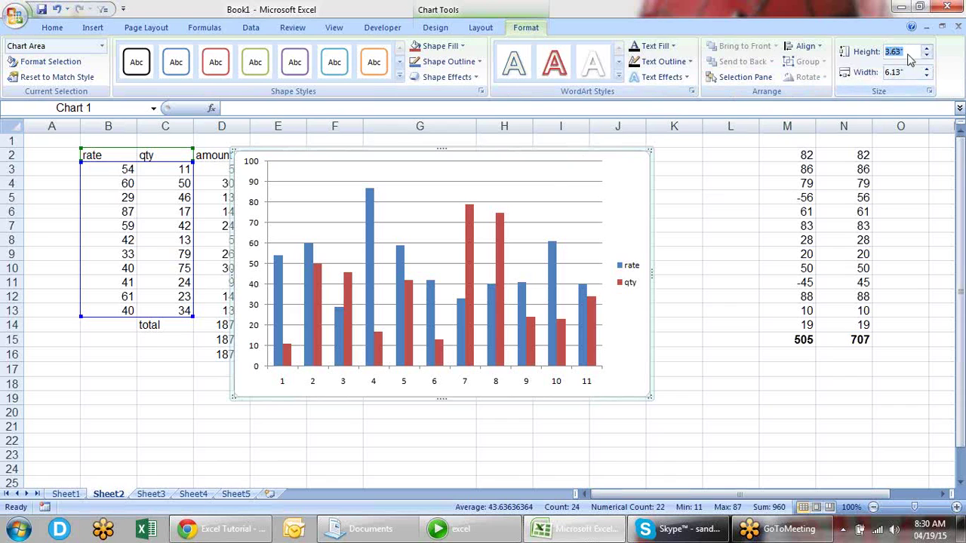
{"action": "type", "text": "5"}
{"action": "left_click", "coordinate": [908, 71]}
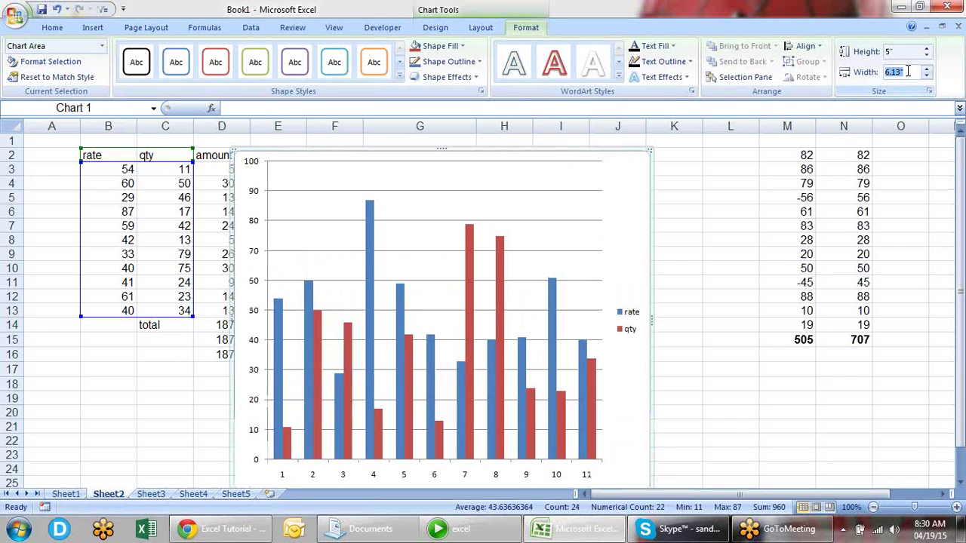
{"action": "type", "text": "10"}
{"action": "key", "text": "Return"}
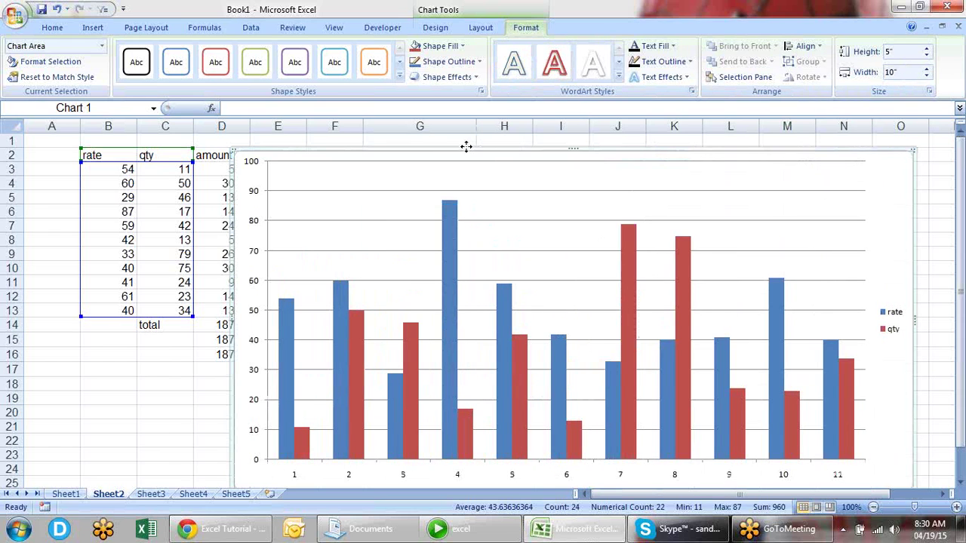
{"action": "left_click_drag", "start_coordinate": [467, 147], "coordinate": [378, 135]}
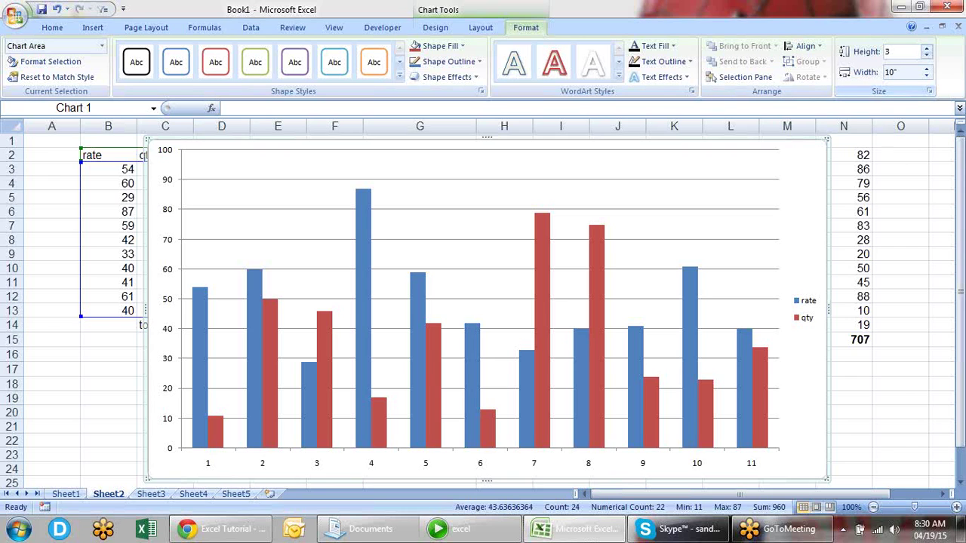
{"action": "left_click", "coordinate": [909, 69]}
{"action": "type", "text": "4"}
{"action": "key", "text": "Return"}
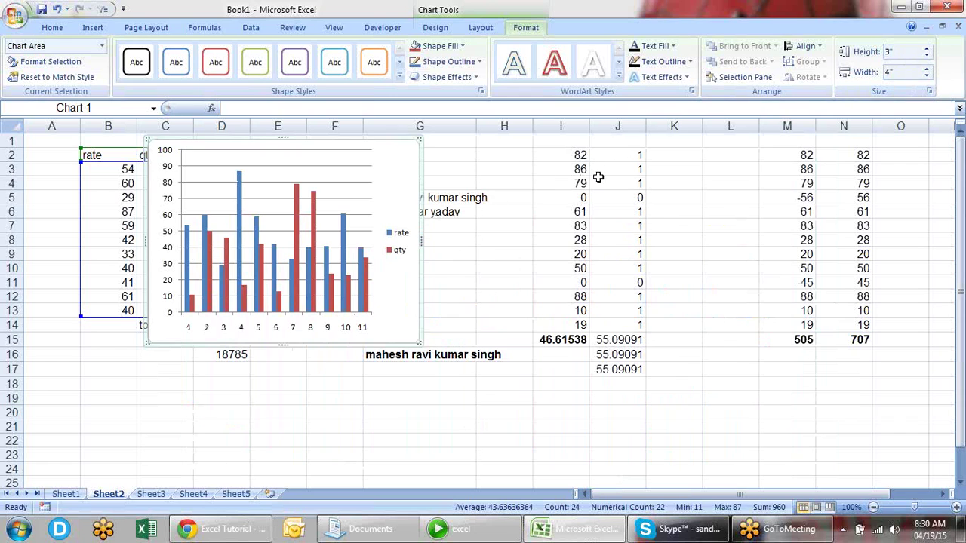
Look through the chart's Size and Properties settings, then close them
{"action": "left_click", "coordinate": [929, 91]}
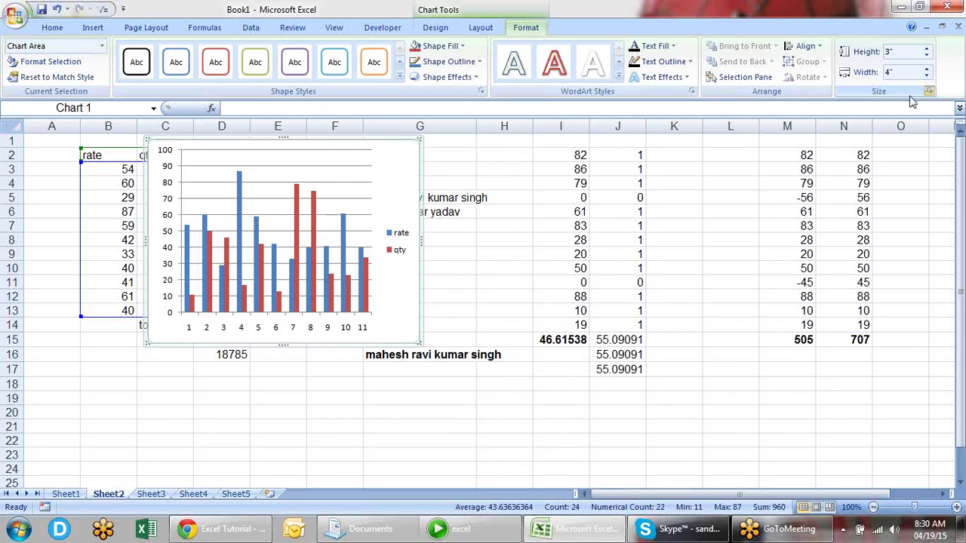
{"action": "left_click_drag", "start_coordinate": [468, 121], "coordinate": [494, 148]}
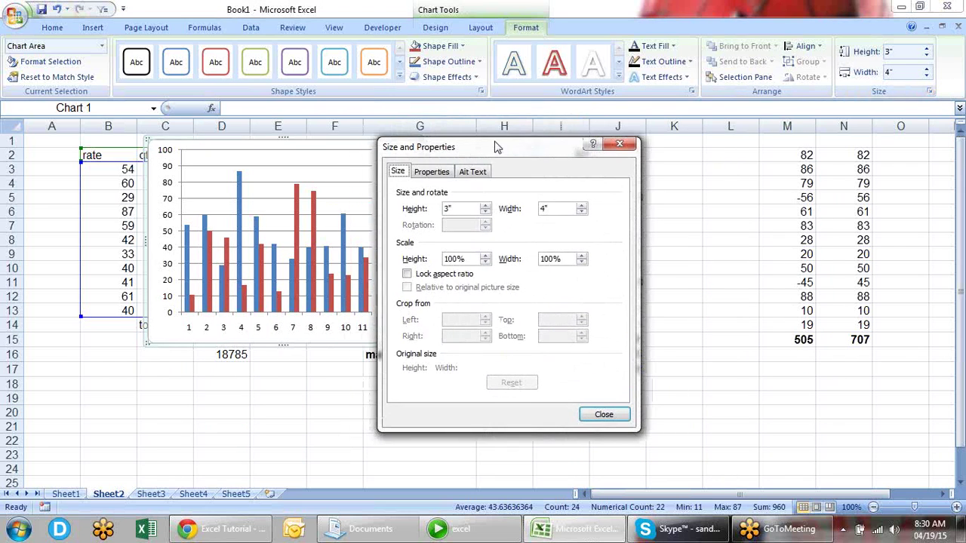
{"action": "left_click", "coordinate": [436, 175]}
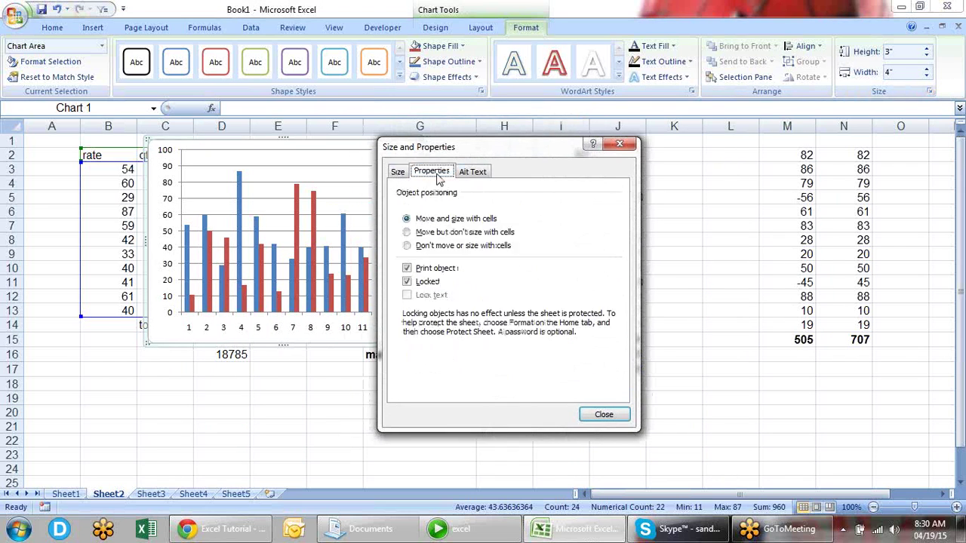
{"action": "left_click", "coordinate": [399, 172]}
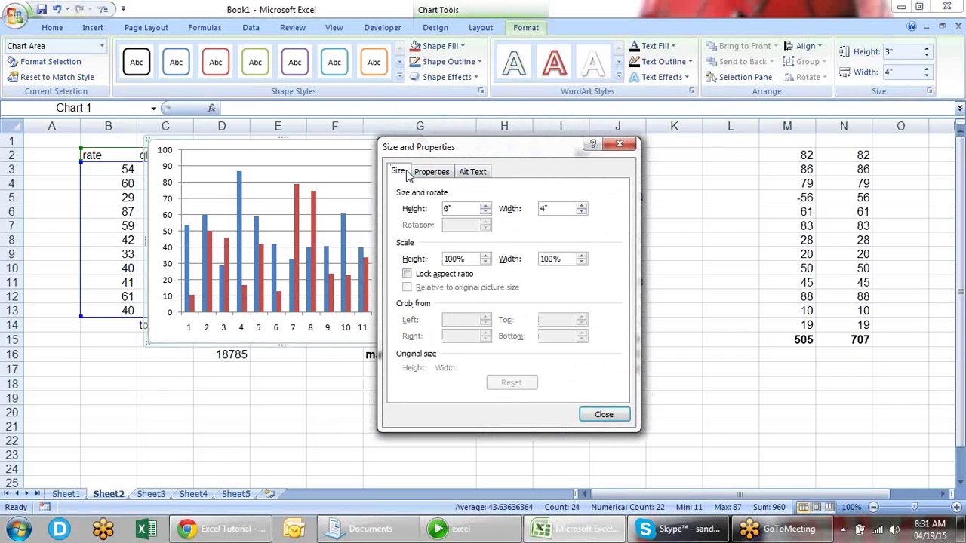
{"action": "left_click", "coordinate": [434, 172]}
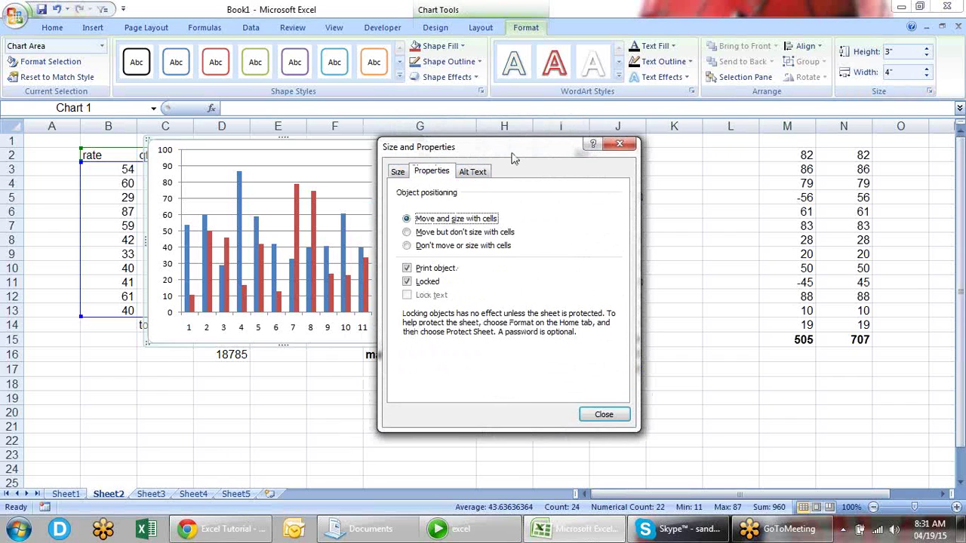
{"action": "left_click", "coordinate": [619, 143]}
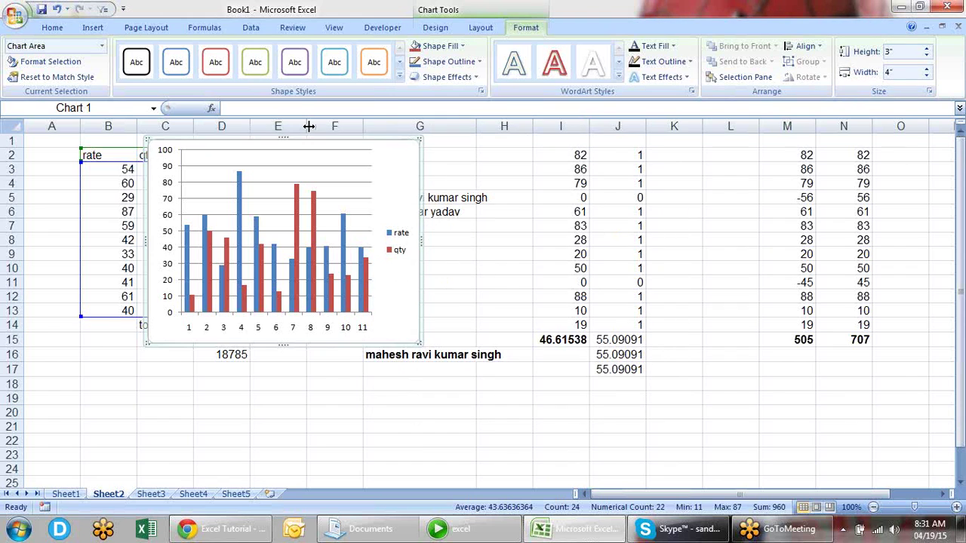
Widen column E so the chart stretches with it, then reselect the chart
{"action": "mouse_move", "coordinate": [306, 125]}
{"action": "left_mouse_down"}
{"action": "mouse_move", "coordinate": [397, 133]}
{"action": "mouse_move", "coordinate": [380, 125]}
{"action": "mouse_move", "coordinate": [403, 190]}
{"action": "left_mouse_up"}
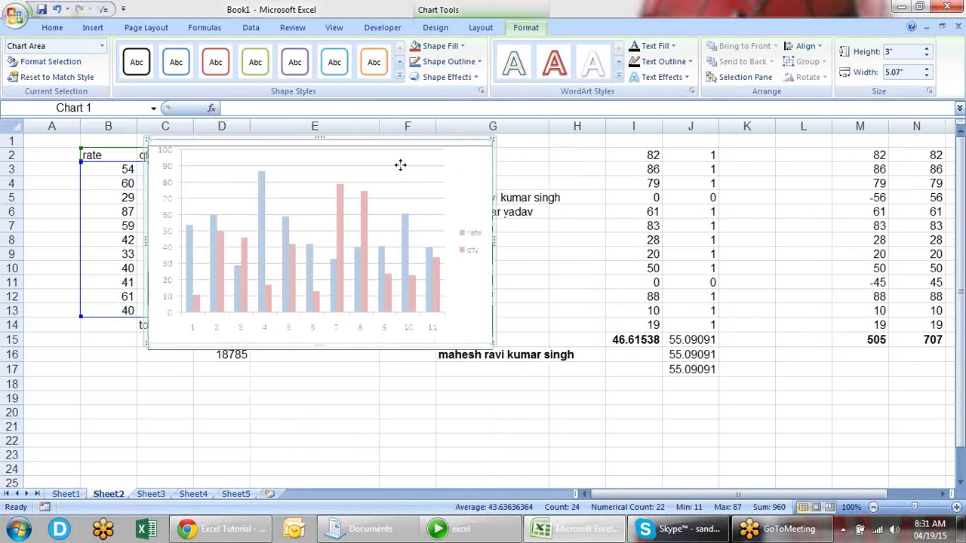
{"action": "left_click_drag", "start_coordinate": [377, 129], "coordinate": [370, 127]}
{"action": "left_click", "coordinate": [438, 155]}
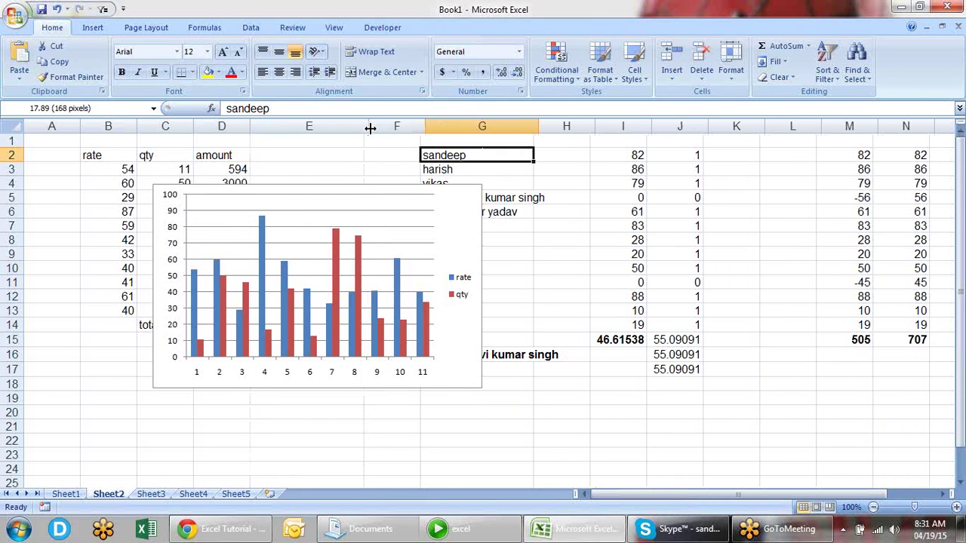
{"action": "left_click", "coordinate": [417, 209]}
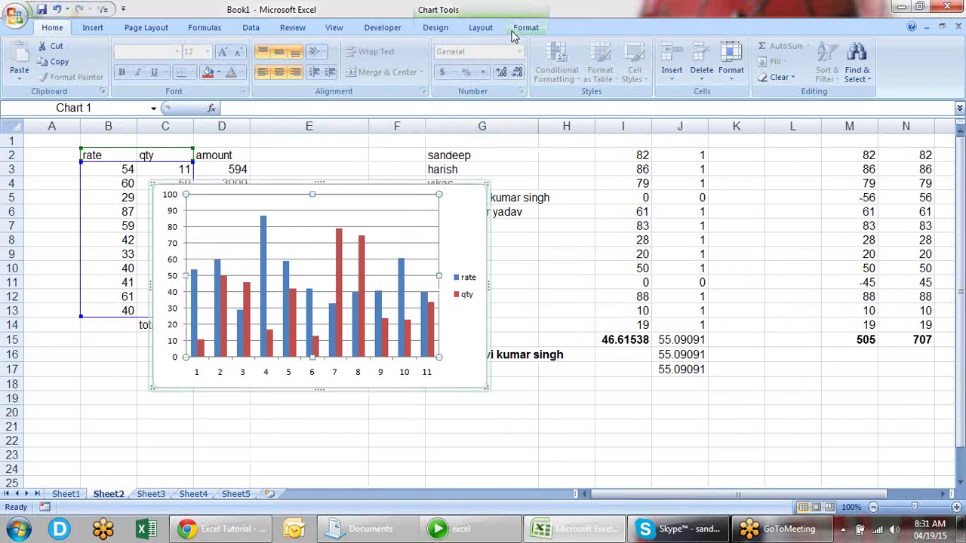
{"action": "left_click", "coordinate": [526, 27]}
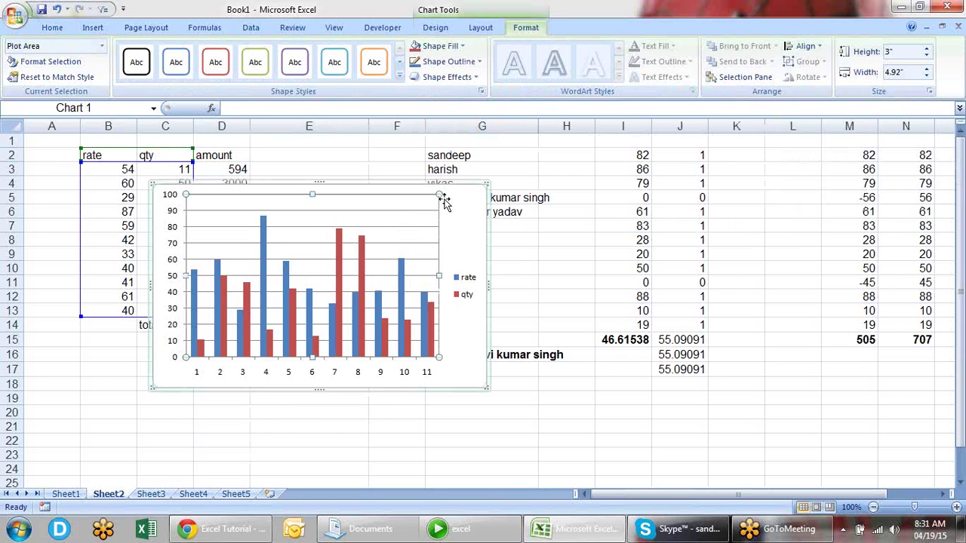
{"action": "right_click", "coordinate": [459, 218]}
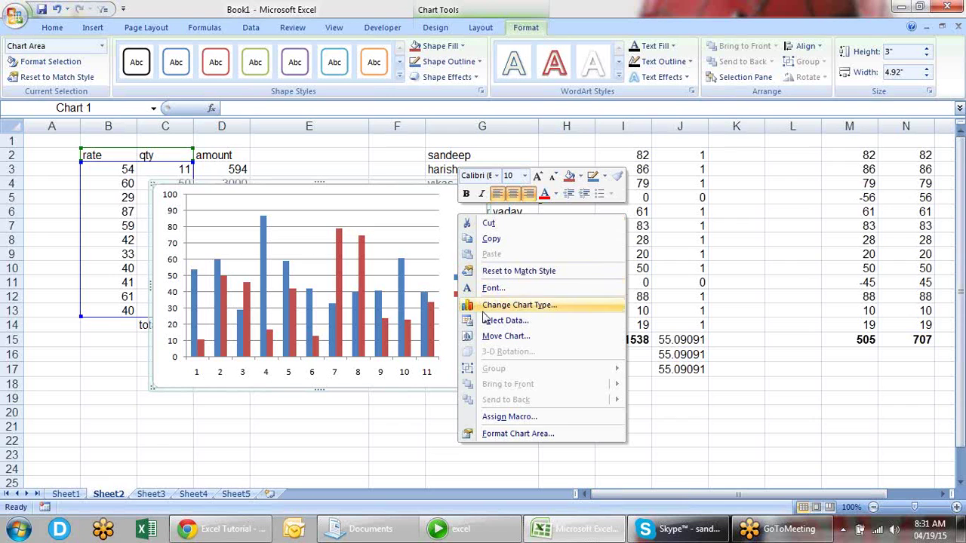
Set Chart 1's positioning property to Don't move or size with cells
{"action": "right_click", "coordinate": [401, 389]}
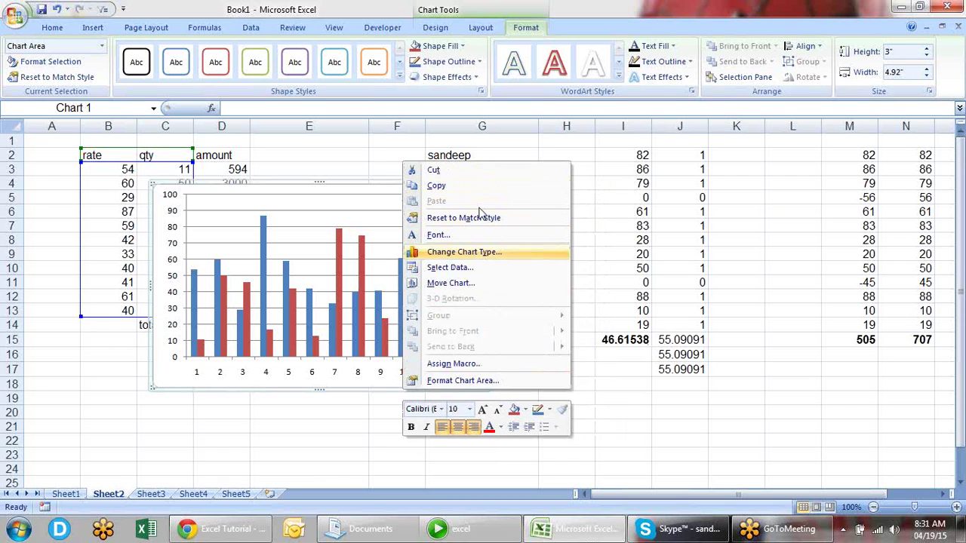
{"action": "left_click", "coordinate": [170, 204]}
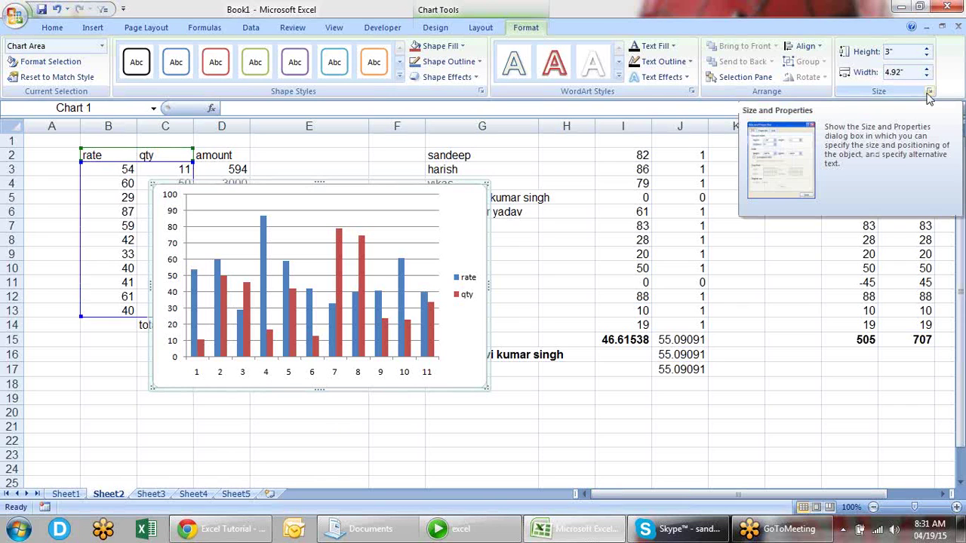
{"action": "left_click", "coordinate": [929, 98]}
{"action": "left_click_drag", "start_coordinate": [541, 151], "coordinate": [631, 150]}
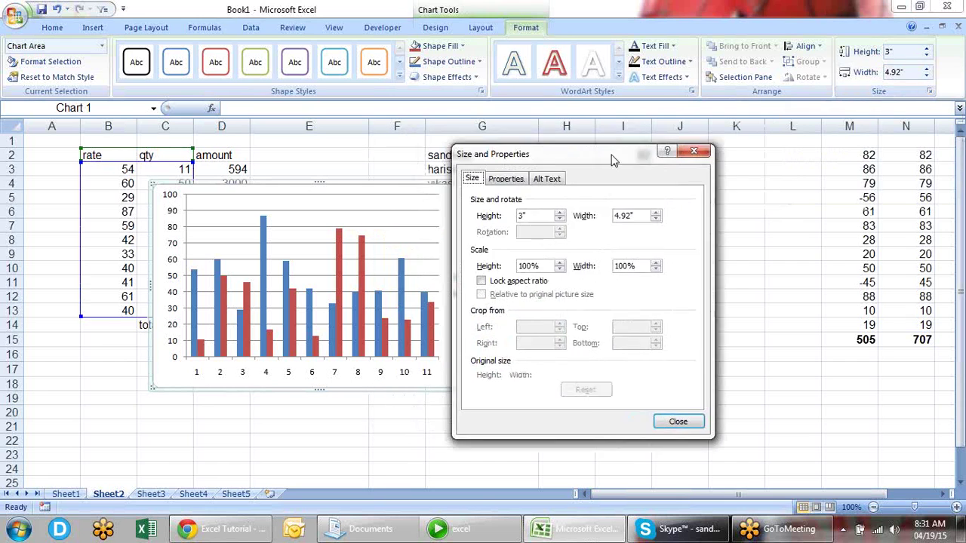
{"action": "left_click", "coordinate": [518, 173]}
{"action": "left_click_drag", "start_coordinate": [528, 145], "coordinate": [647, 132]}
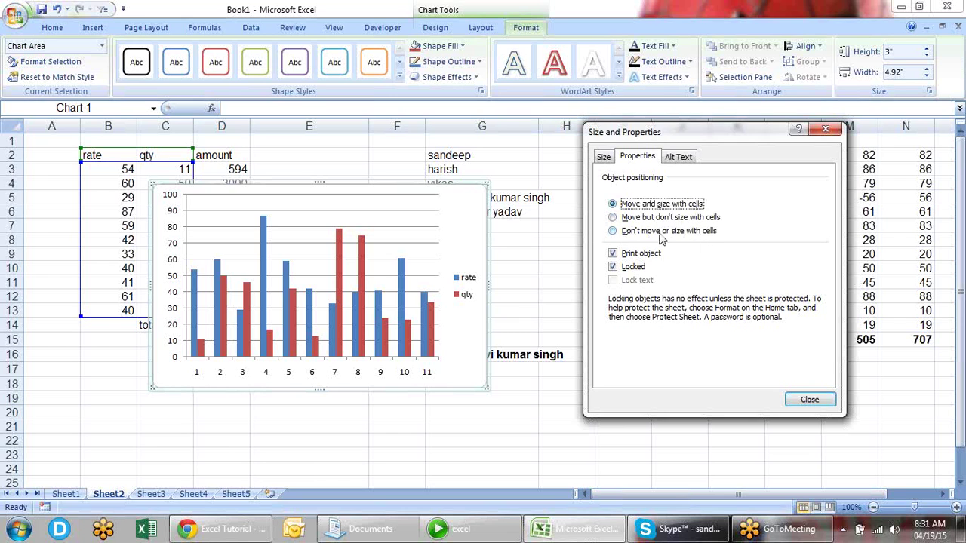
{"action": "left_click", "coordinate": [622, 234]}
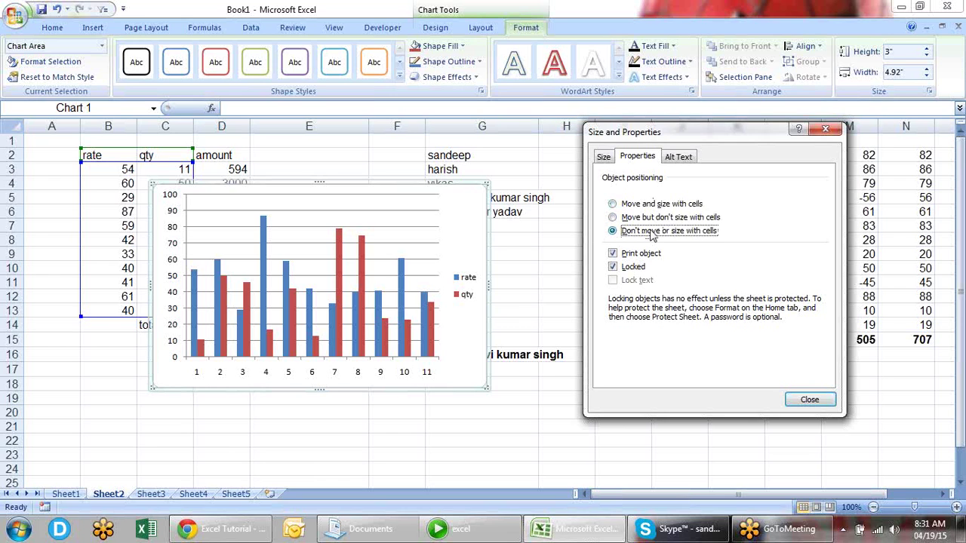
{"action": "left_click", "coordinate": [809, 400]}
Narrow column E while the chart keeps its 3 by 4.92 inch size
{"action": "mouse_move", "coordinate": [368, 126]}
{"action": "left_mouse_down"}
{"action": "mouse_move", "coordinate": [354, 126]}
{"action": "mouse_move", "coordinate": [374, 129]}
{"action": "left_mouse_up"}
{"action": "left_click", "coordinate": [340, 126]}
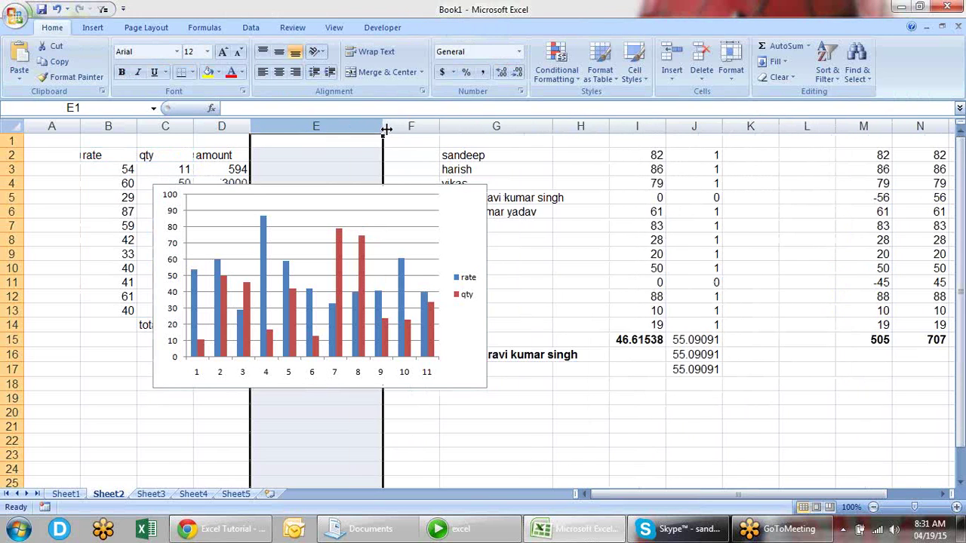
{"action": "left_click_drag", "start_coordinate": [374, 129], "coordinate": [365, 126]}
Drag the chart right over columns E to H, uncovering the rate and qty data
{"action": "left_click", "coordinate": [447, 182]}
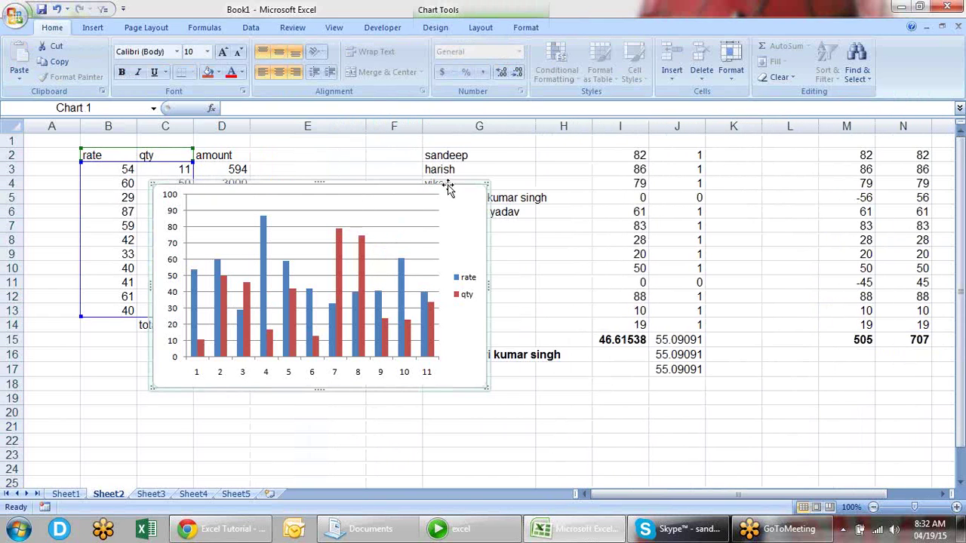
{"action": "left_click_drag", "start_coordinate": [447, 183], "coordinate": [530, 183]}
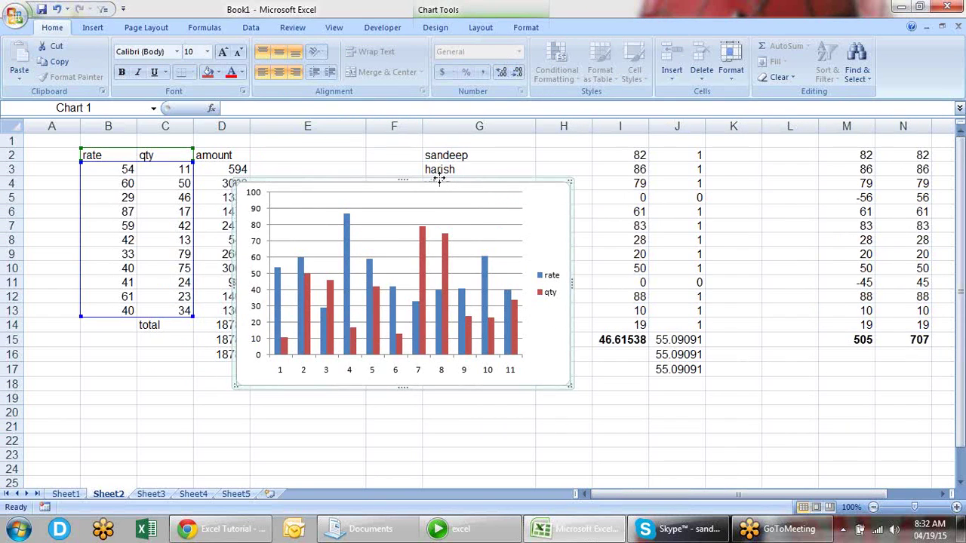
{"action": "left_click_drag", "start_coordinate": [437, 179], "coordinate": [451, 153]}
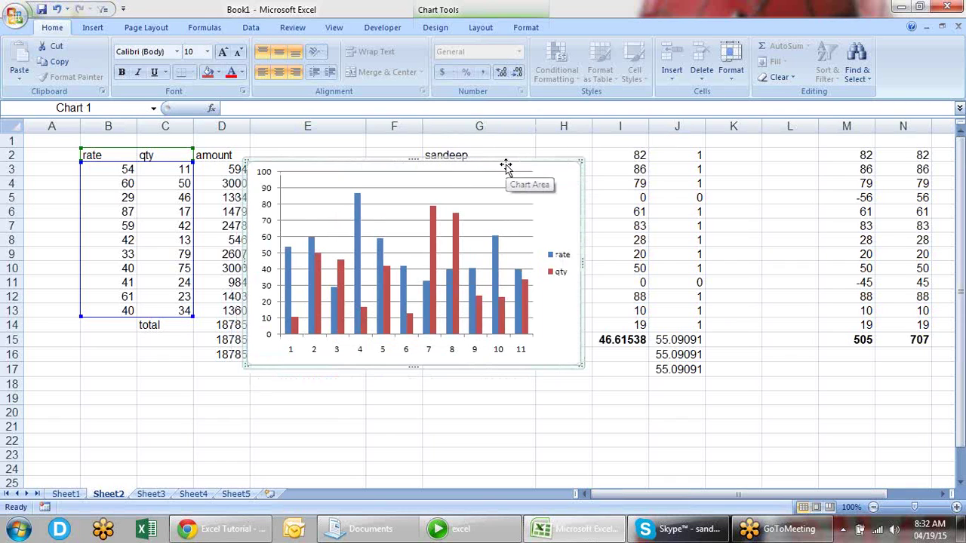
Delete Chart 1, then on Sheet2 select the first four names and values in G2:I5
{"action": "key", "text": "Delete"}
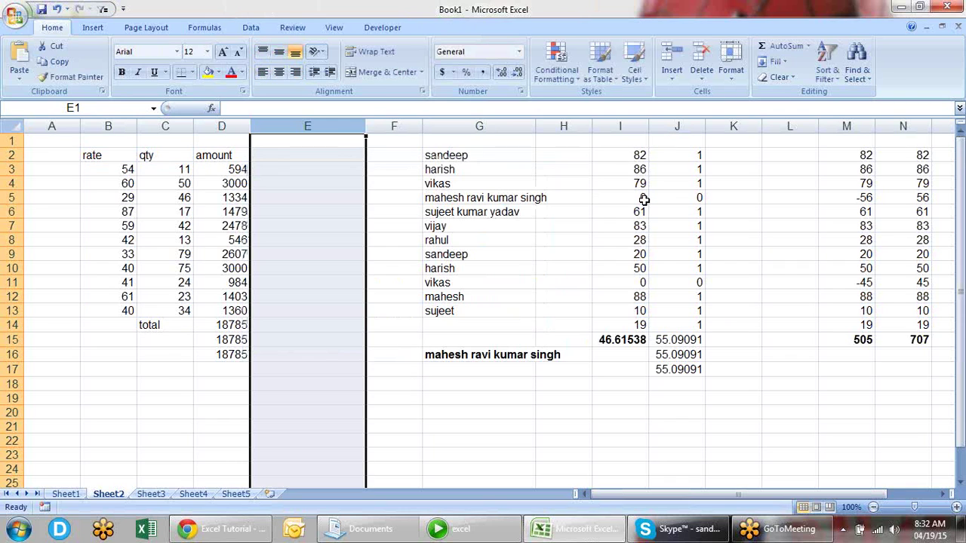
{"action": "left_click", "coordinate": [418, 400]}
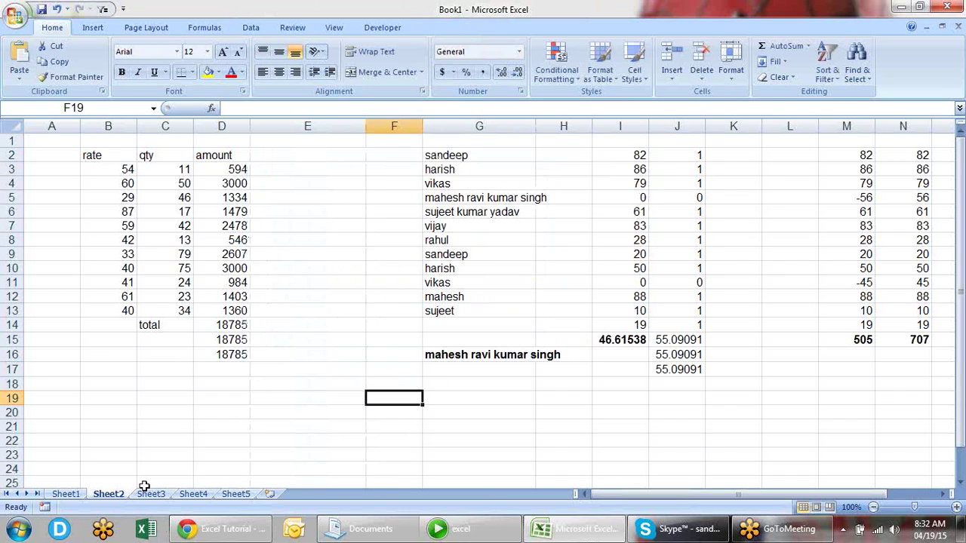
{"action": "left_click", "coordinate": [150, 493]}
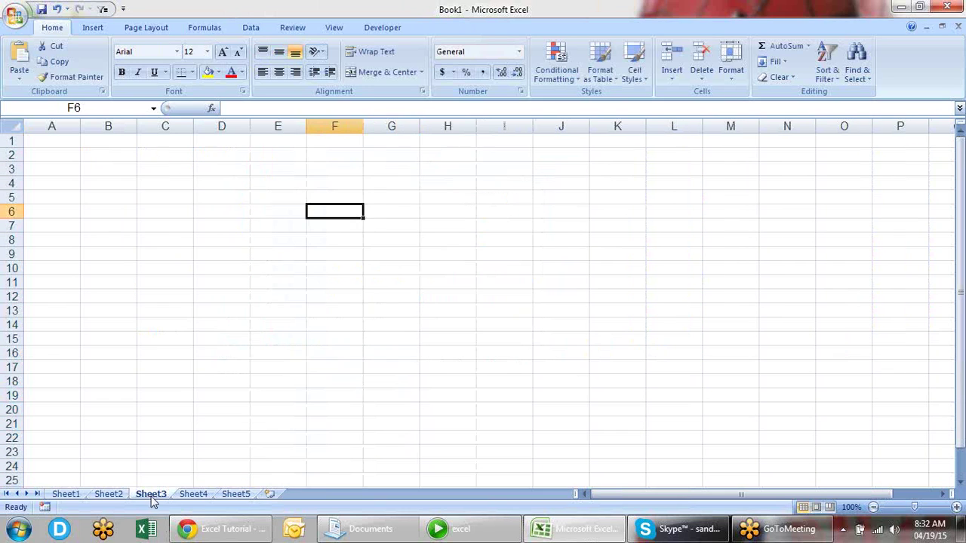
{"action": "left_click", "coordinate": [124, 208]}
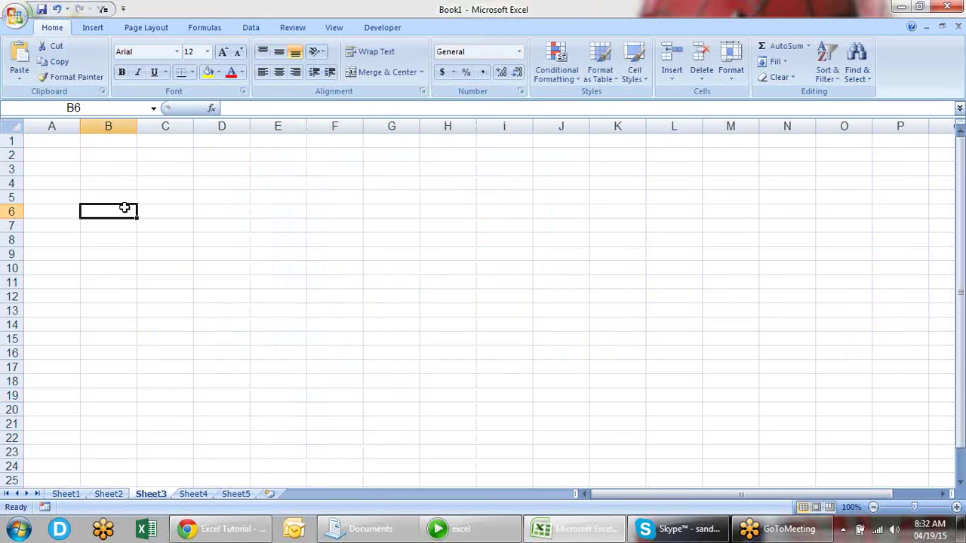
{"action": "left_click", "coordinate": [69, 156]}
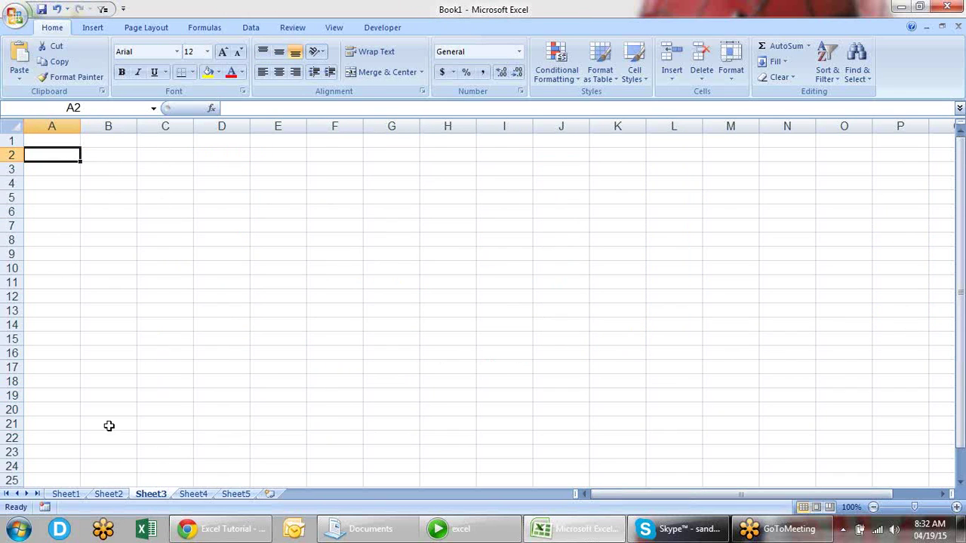
{"action": "left_click", "coordinate": [108, 493]}
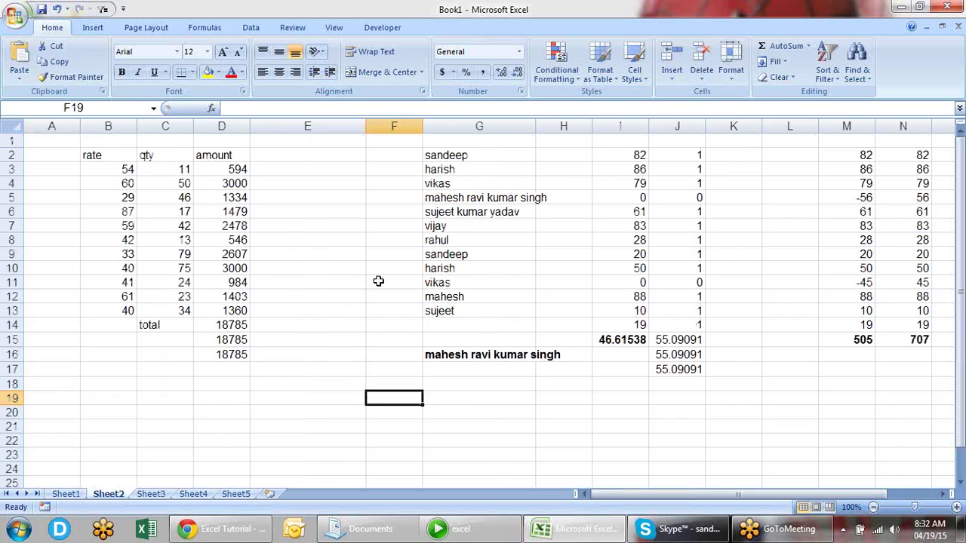
{"action": "mouse_move", "coordinate": [436, 155]}
{"action": "left_mouse_down"}
{"action": "mouse_move", "coordinate": [582, 255]}
{"action": "mouse_move", "coordinate": [641, 214]}
{"action": "mouse_move", "coordinate": [644, 198]}
{"action": "left_mouse_up"}
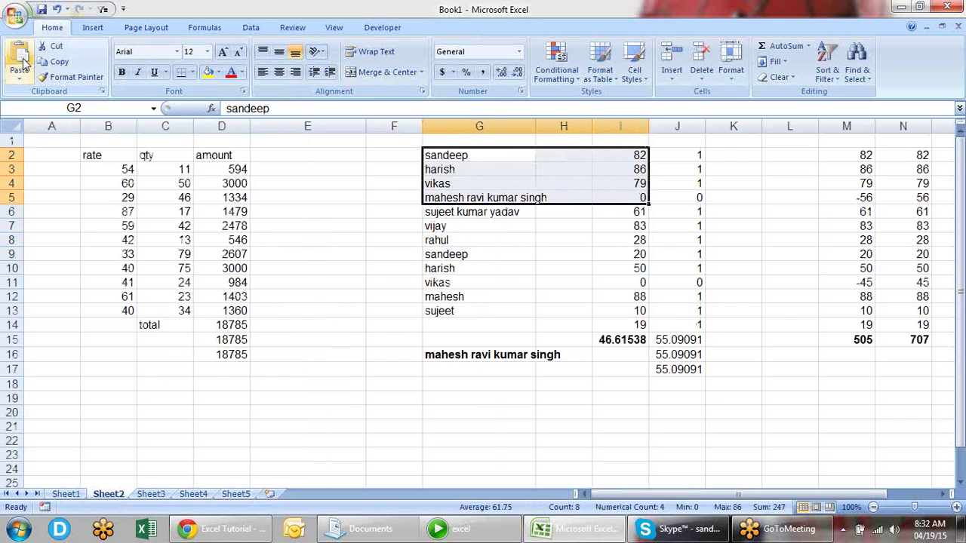
Insert a clustered column chart of G2:I5 and place it over columns B to G
{"action": "left_click", "coordinate": [91, 27]}
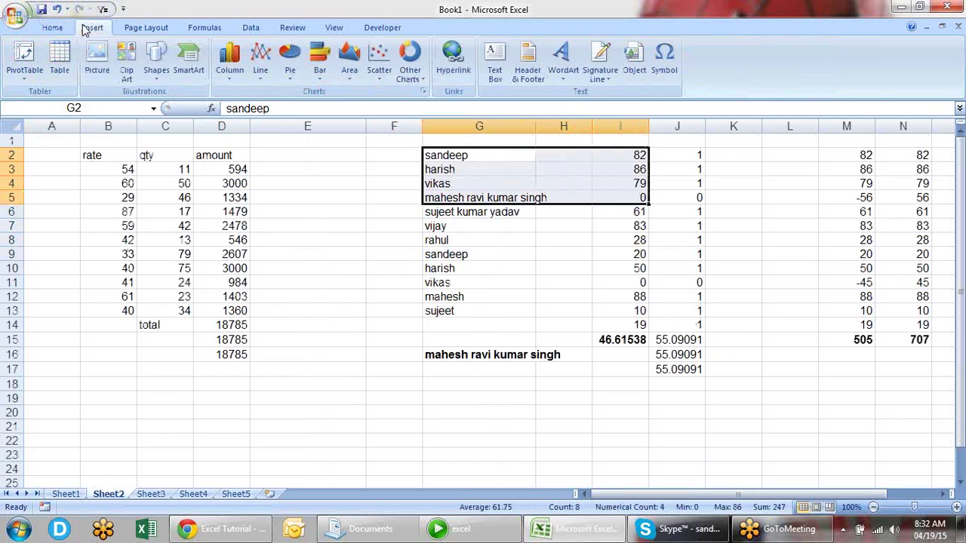
{"action": "left_click", "coordinate": [224, 78]}
{"action": "left_click", "coordinate": [234, 120]}
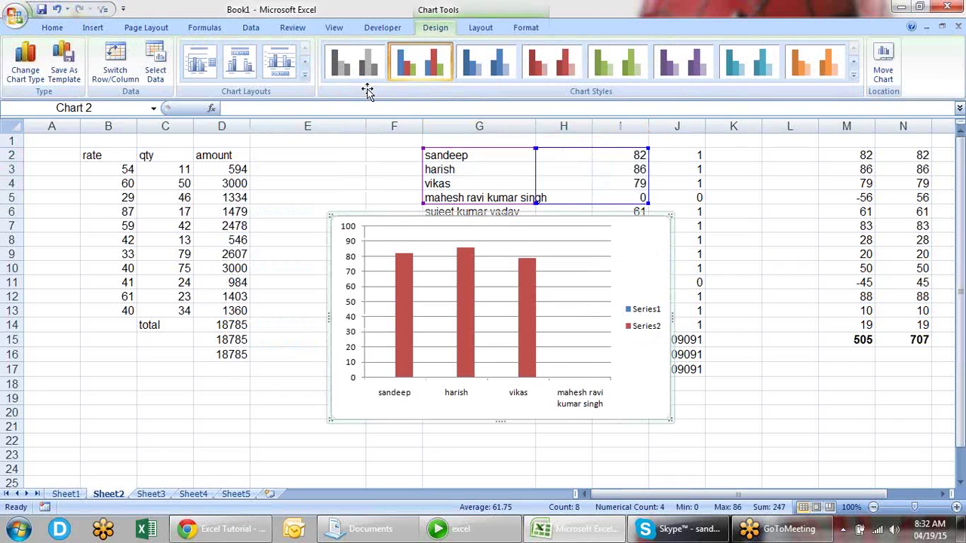
{"action": "left_click_drag", "start_coordinate": [498, 220], "coordinate": [341, 178]}
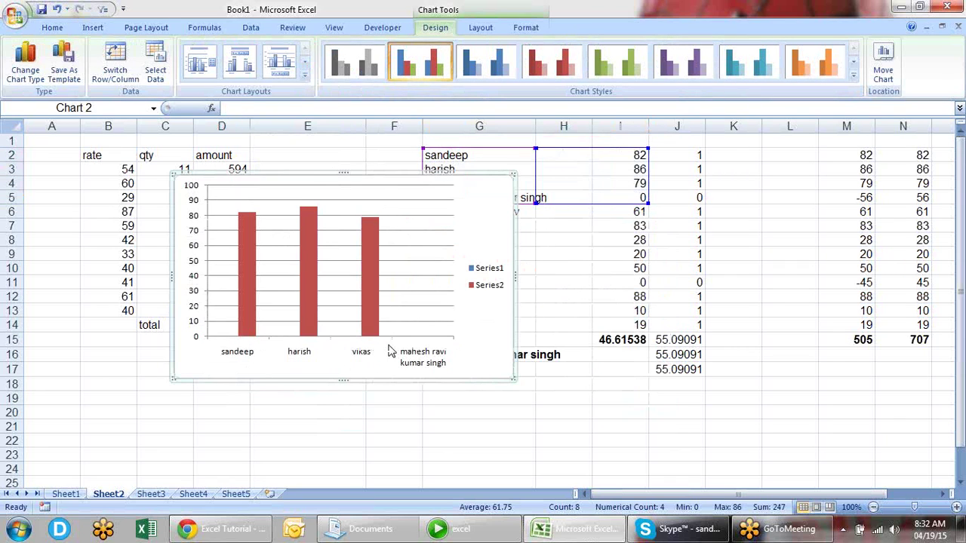
{"action": "left_click", "coordinate": [241, 234]}
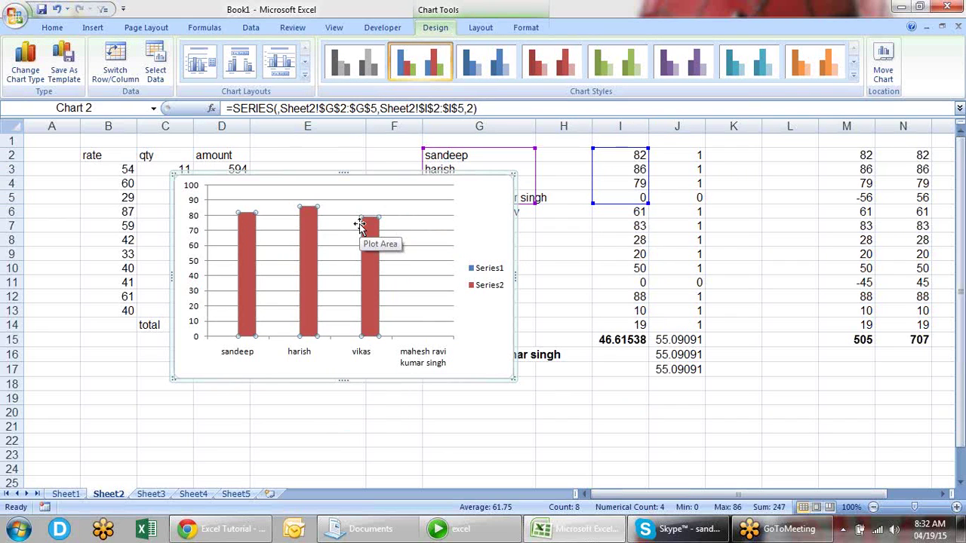
{"action": "left_click", "coordinate": [295, 342]}
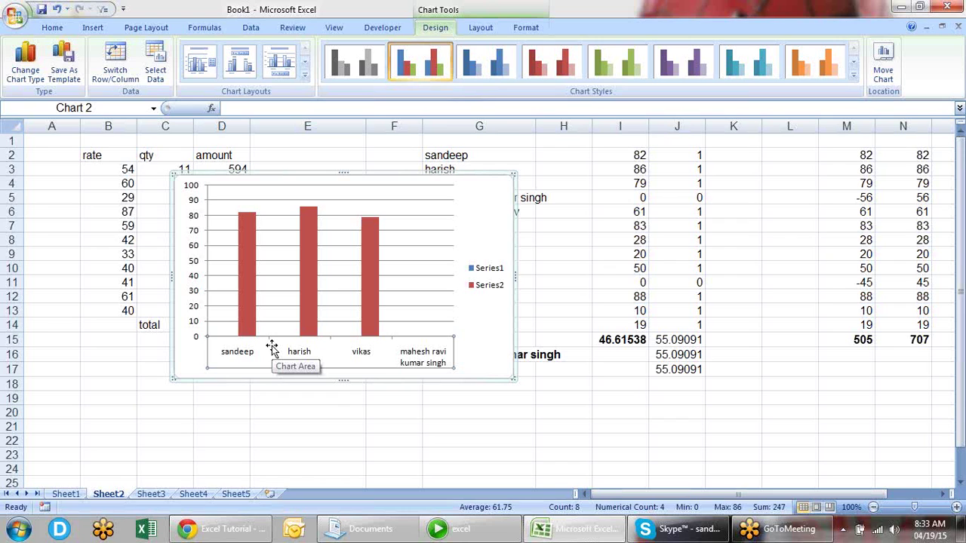
{"action": "left_click", "coordinate": [247, 238]}
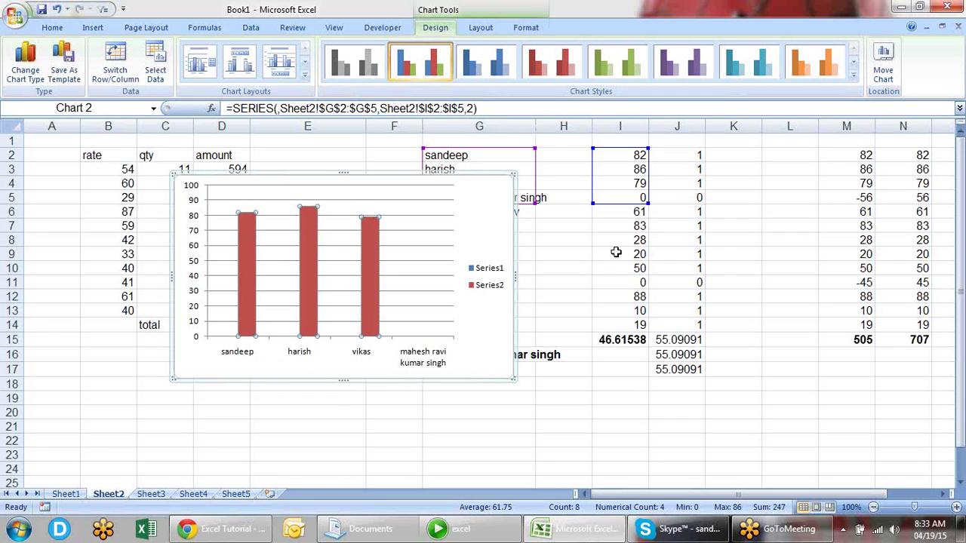
{"action": "left_click", "coordinate": [569, 256]}
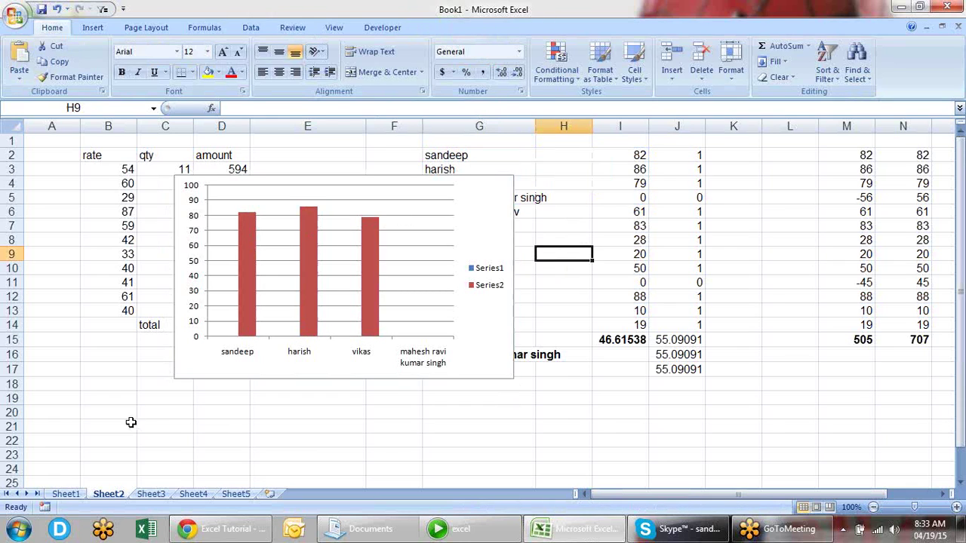
On Sheet3, enter the Sales heading and the first name sandeep in A3
{"action": "left_click", "coordinate": [151, 495]}
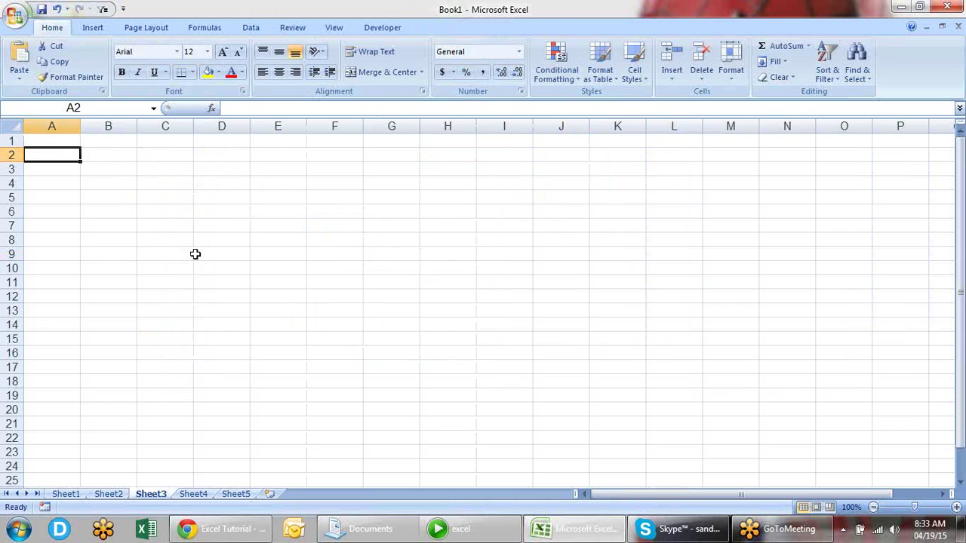
{"action": "type", "text": "S"}
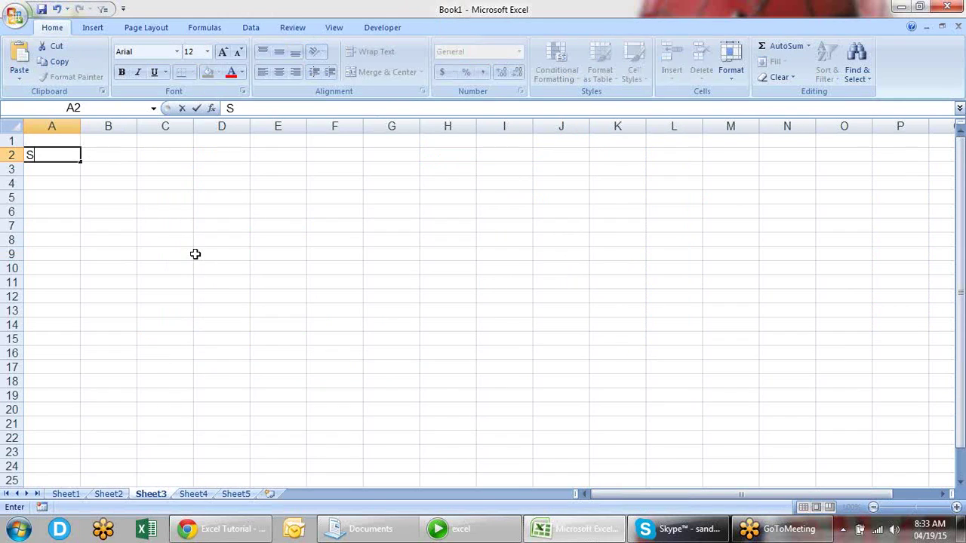
{"action": "type", "text": "ales"}
{"action": "key", "text": "Return"}
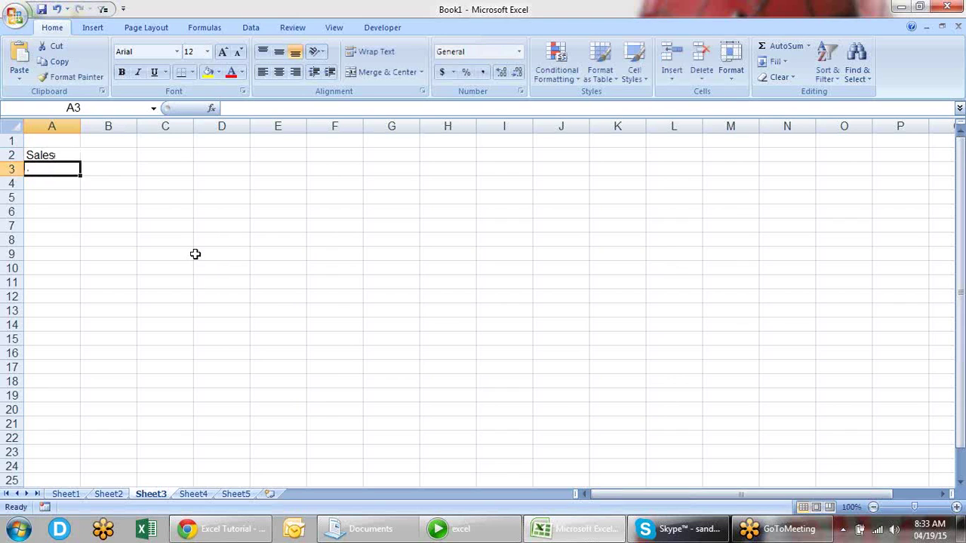
{"action": "key", "text": "Up"}
{"action": "key", "text": "Right"}
{"action": "key", "text": "Down"}
{"action": "key", "text": "Left"}
{"action": "key", "text": "Up"}
{"action": "key", "text": "Down"}
{"action": "type", "text": "sandeep"}
{"action": "key", "text": "Return"}
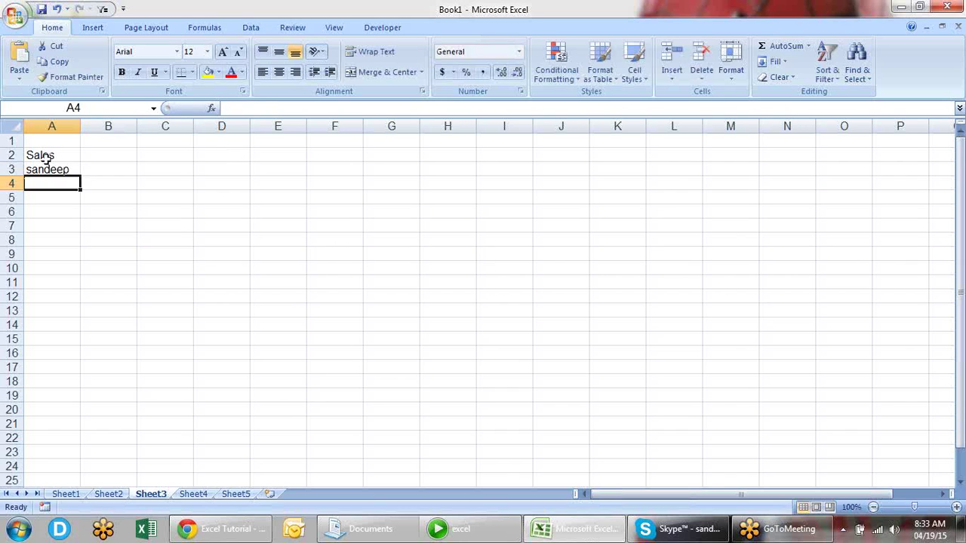
Move the Sales heading into B2 and auto-fill the names down to row 7
{"action": "left_click", "coordinate": [45, 157]}
{"action": "left_click_drag", "start_coordinate": [82, 154], "coordinate": [101, 155]}
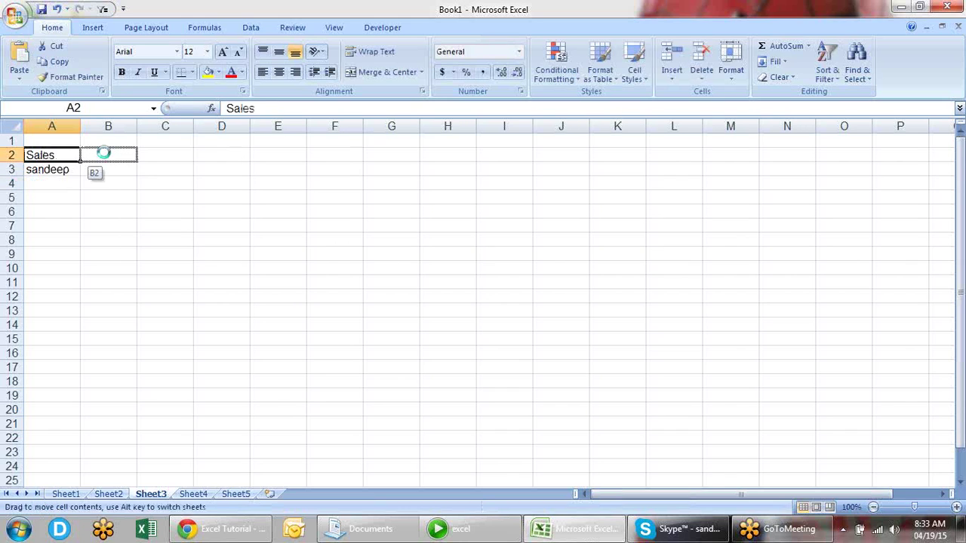
{"action": "left_click", "coordinate": [110, 173]}
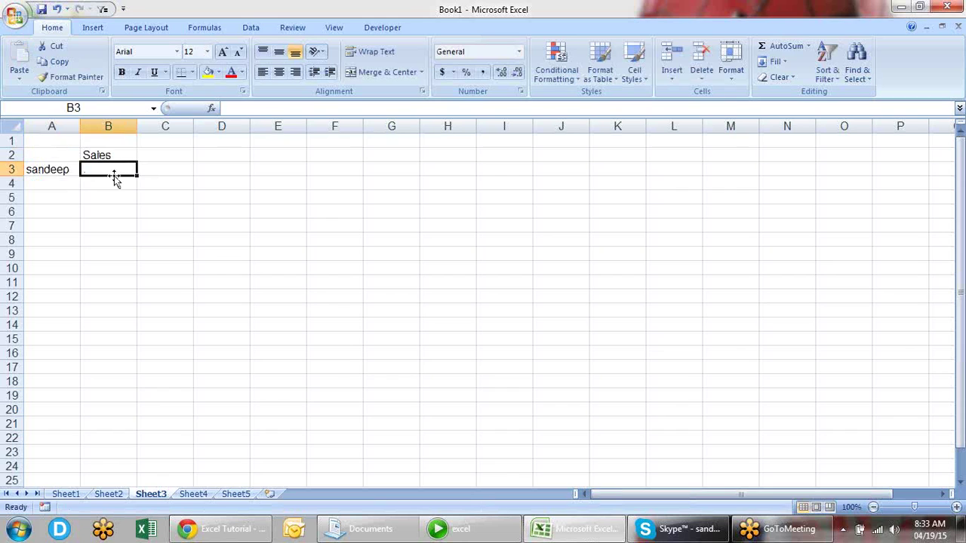
{"action": "left_click", "coordinate": [75, 171]}
{"action": "left_click_drag", "start_coordinate": [80, 177], "coordinate": [80, 234]}
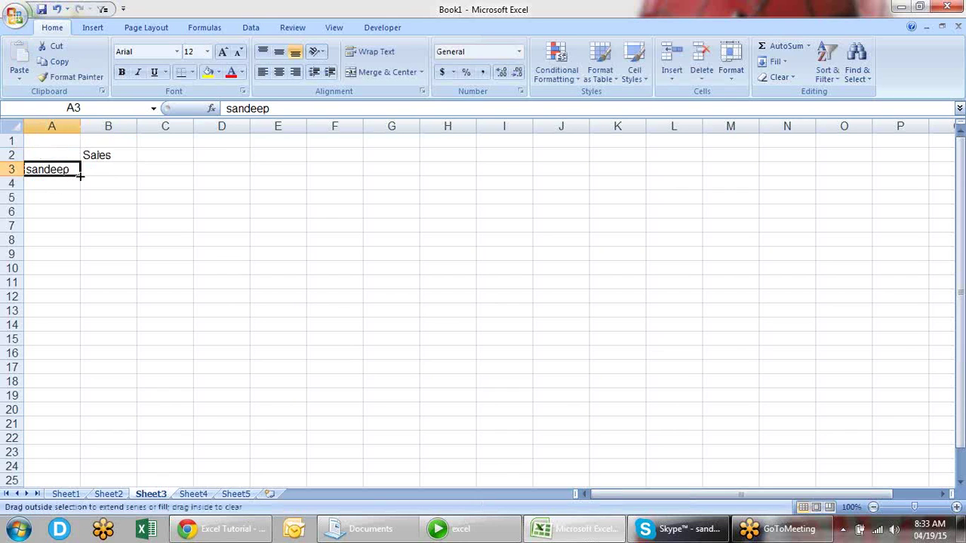
Fill B3:B7 with the formula =RANDBETWEEN(10,90)
{"action": "left_click", "coordinate": [129, 168]}
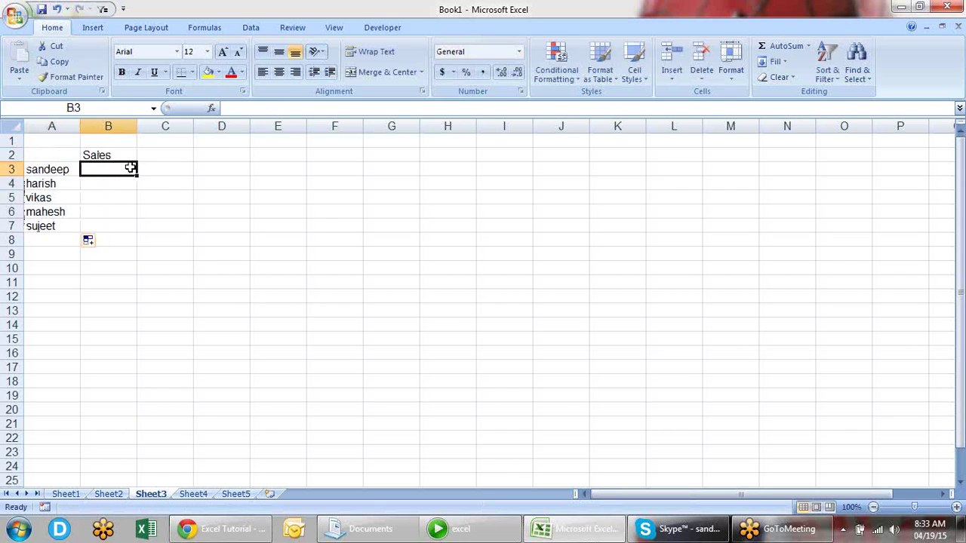
{"action": "key", "text": "shift+Down"}
{"action": "key", "text": "shift+Down"}
{"action": "key", "text": "shift+Down"}
{"action": "key", "text": "shift+Down"}
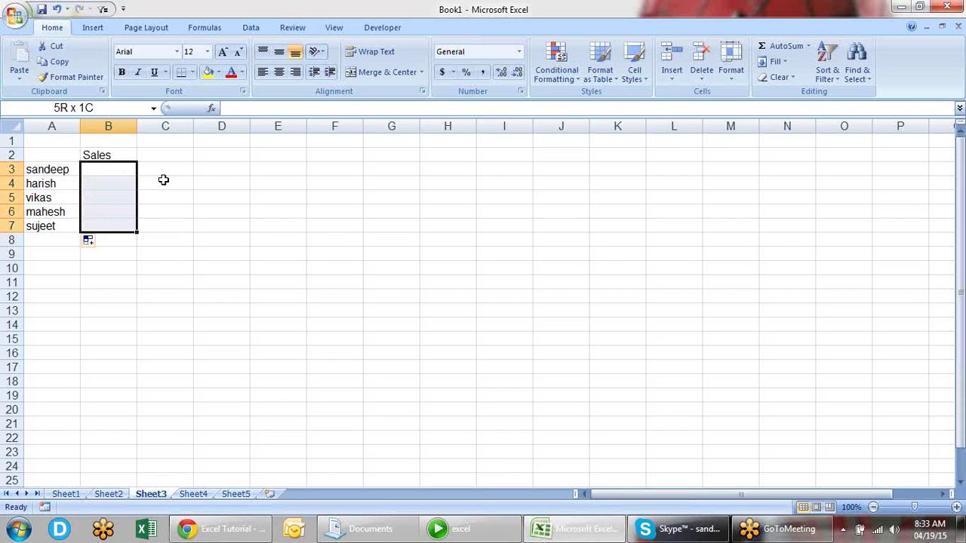
{"action": "type", "text": "=ra"}
{"action": "key", "text": "Down"}
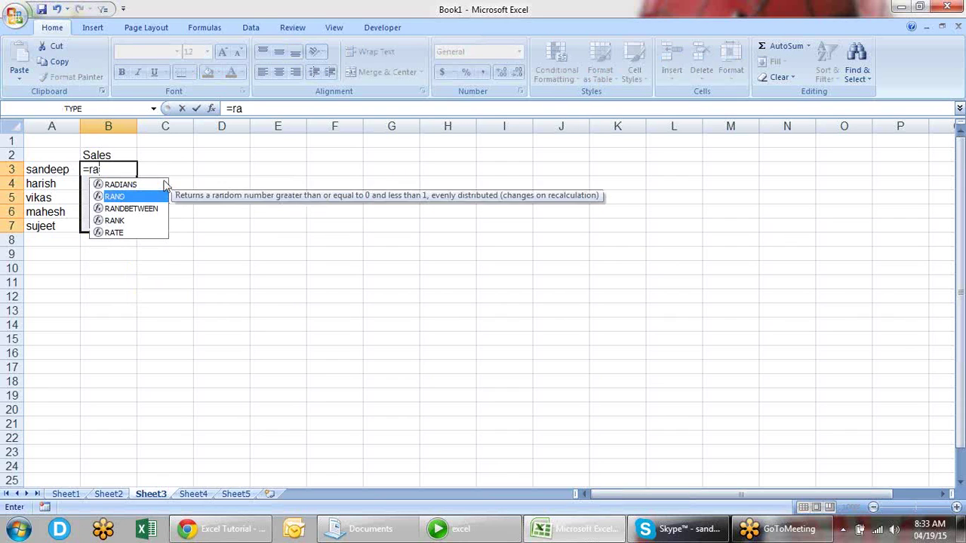
{"action": "key", "text": "Down"}
{"action": "key", "text": "Tab"}
{"action": "type", "text": ",9"}
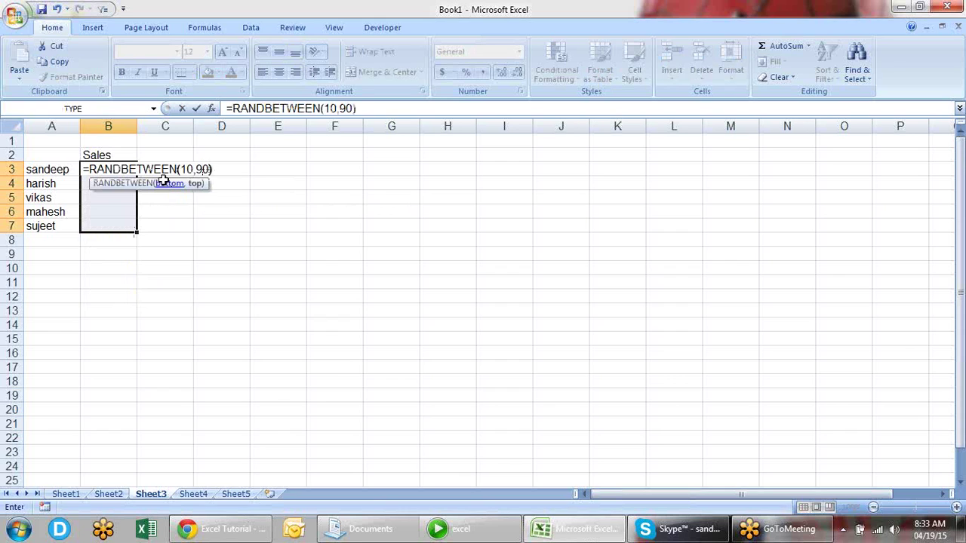
{"action": "key", "text": "Return"}
{"action": "key", "text": "ctrl+d"}
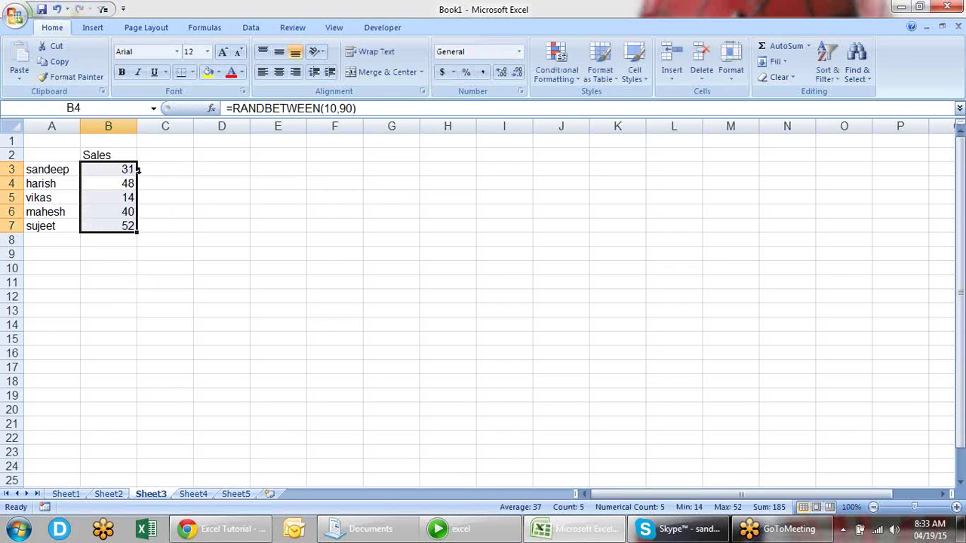
Paste the sales figures back as fixed values and select the table A2:B7
{"action": "key", "text": "ctrl+c"}
{"action": "key", "text": "ctrl+alt+v"}
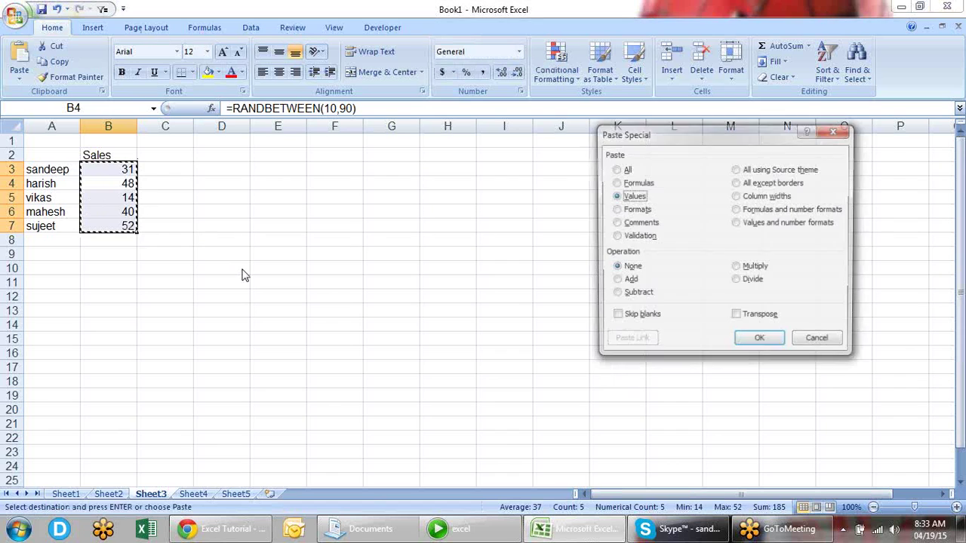
{"action": "key", "text": "Return"}
{"action": "left_click", "coordinate": [198, 237]}
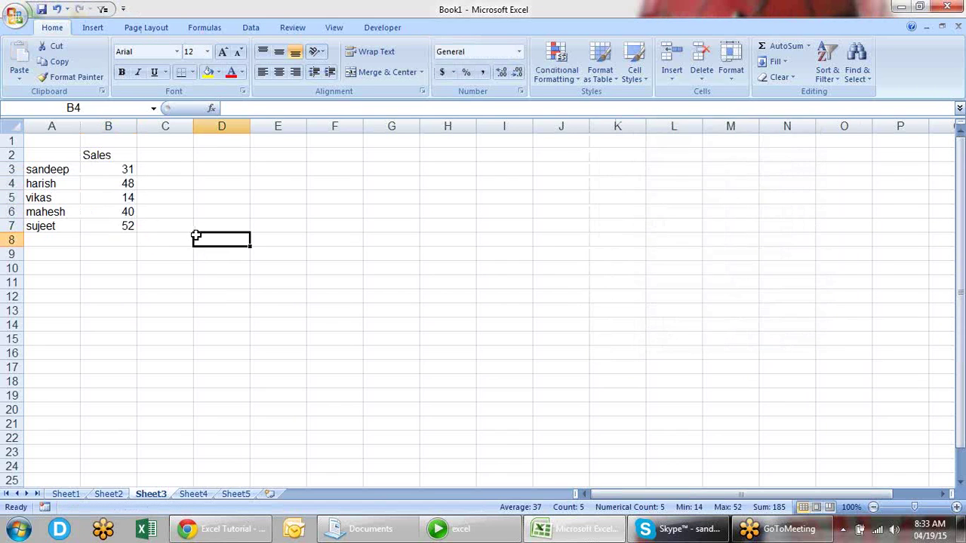
{"action": "left_click_drag", "start_coordinate": [61, 161], "coordinate": [118, 226]}
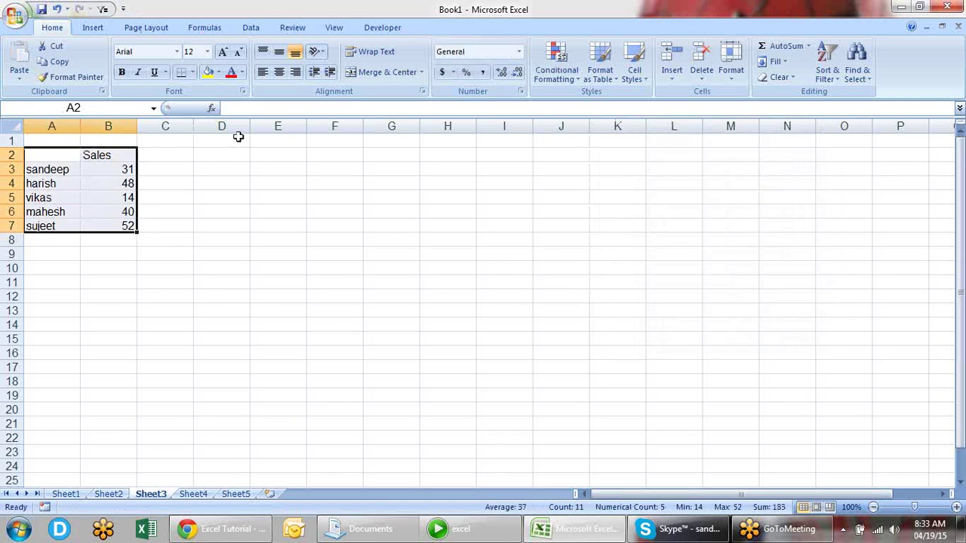
Browse the Column and Bar chart galleries on the Insert tab
{"action": "left_click", "coordinate": [105, 27]}
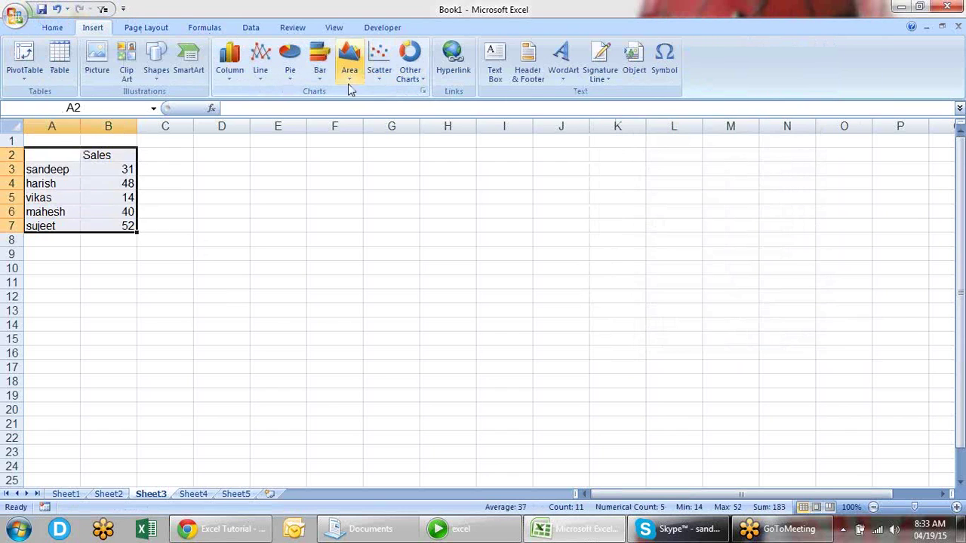
{"action": "left_click", "coordinate": [233, 79]}
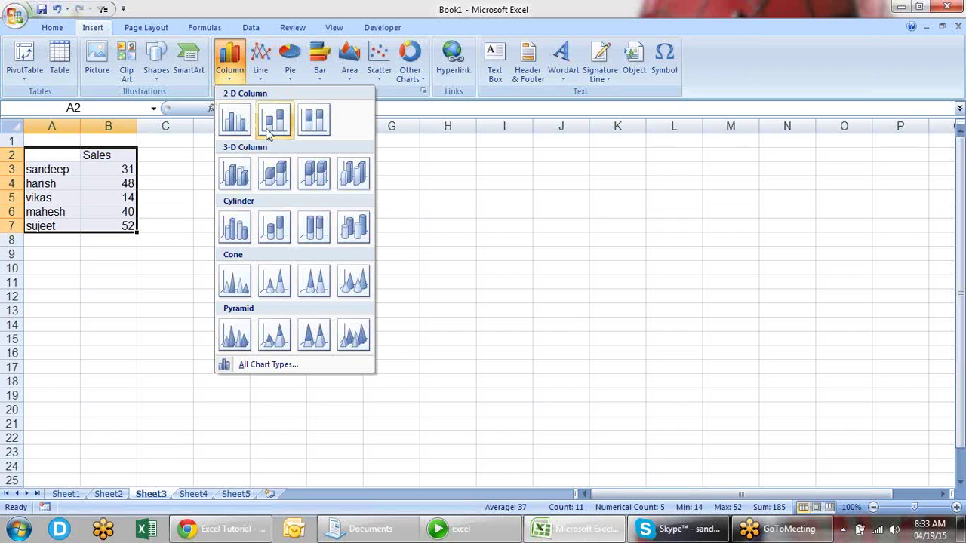
{"action": "left_click", "coordinate": [325, 73]}
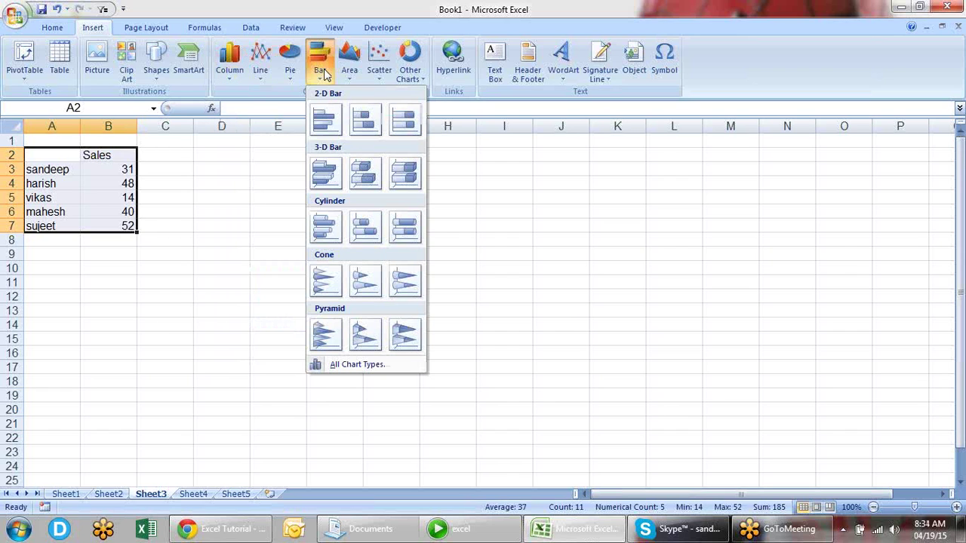
Insert a 2-D pie chart of the Sales table and move it beside the table
{"action": "left_click", "coordinate": [290, 78]}
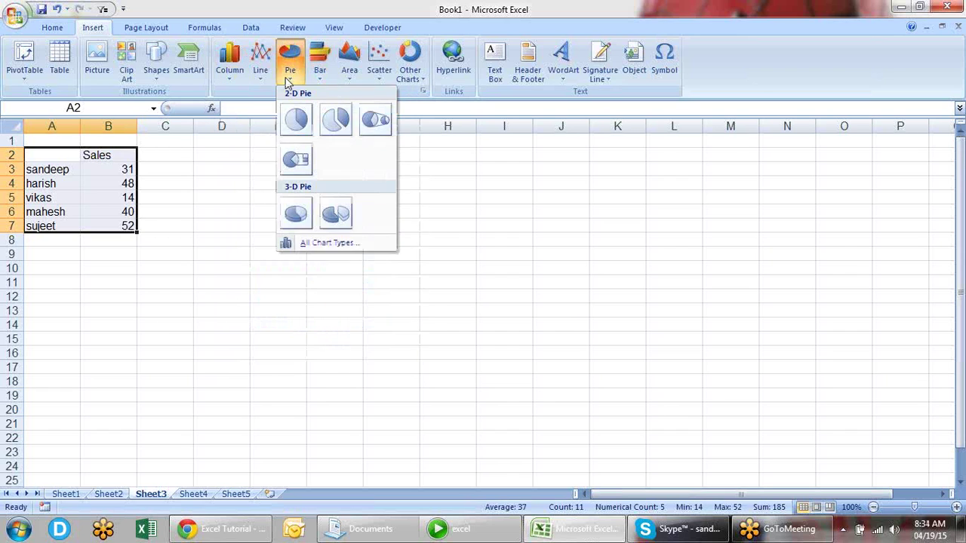
{"action": "left_click", "coordinate": [299, 121]}
{"action": "left_click_drag", "start_coordinate": [444, 224], "coordinate": [388, 182]}
Apply Chart Layout 2 for percentage labels and a top legend, then reposition and enlarge the pie
{"action": "left_click", "coordinate": [474, 296]}
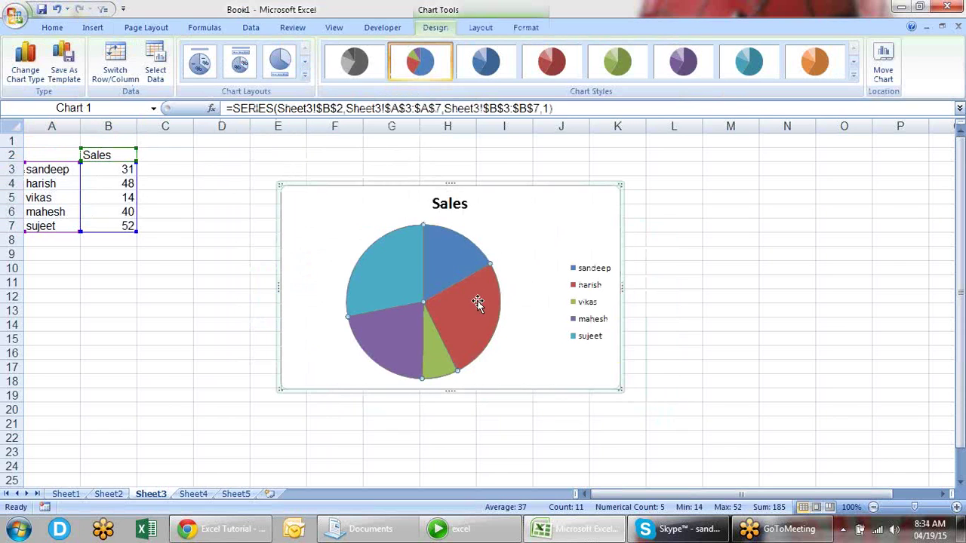
{"action": "right_click", "coordinate": [457, 257]}
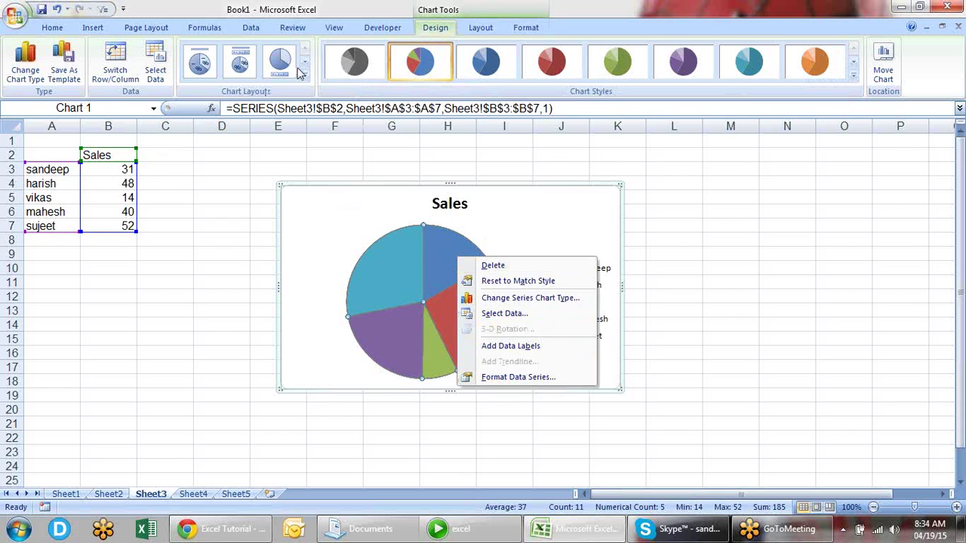
{"action": "left_click", "coordinate": [254, 68]}
{"action": "left_click", "coordinate": [253, 68]}
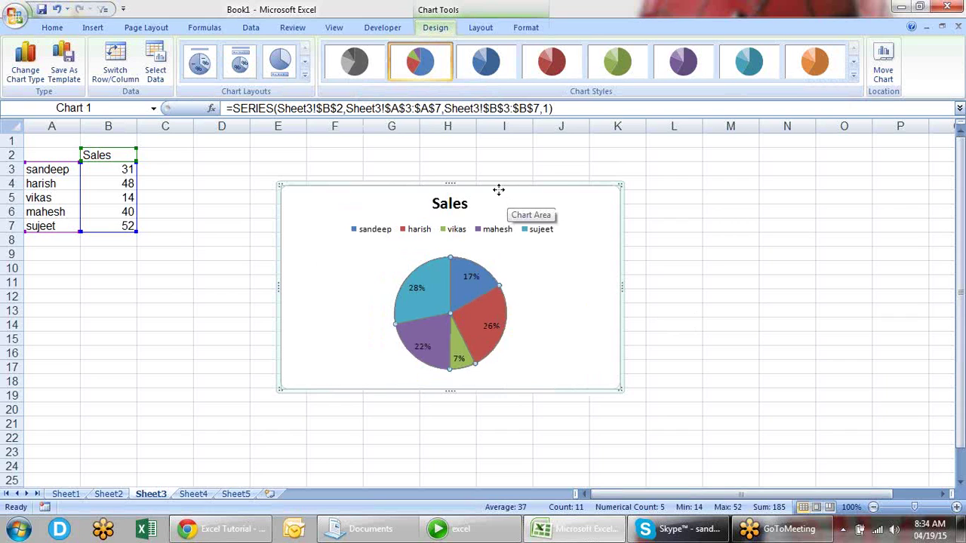
{"action": "left_click_drag", "start_coordinate": [510, 198], "coordinate": [464, 176]}
{"action": "mouse_move", "coordinate": [571, 354]}
{"action": "left_mouse_down"}
{"action": "mouse_move", "coordinate": [650, 390]}
{"action": "mouse_move", "coordinate": [652, 401]}
{"action": "left_mouse_up"}
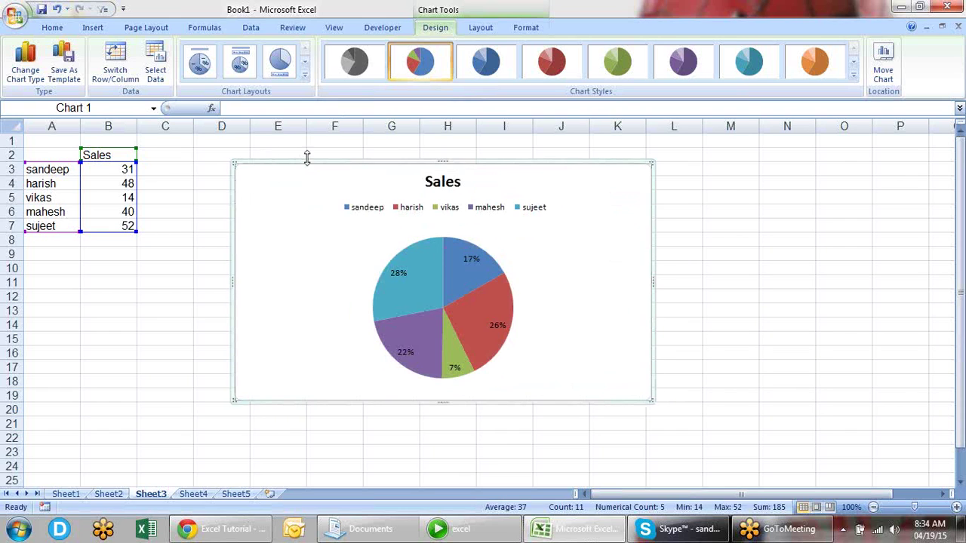
Browse the Column, Area and Line chart galleries without inserting any, then go to Sheet4
{"action": "left_click", "coordinate": [93, 27]}
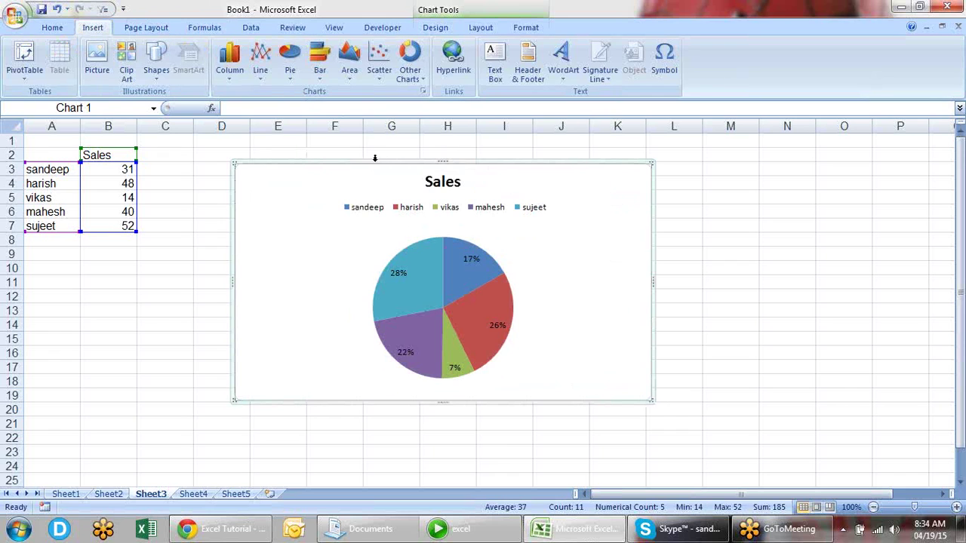
{"action": "left_click", "coordinate": [230, 76]}
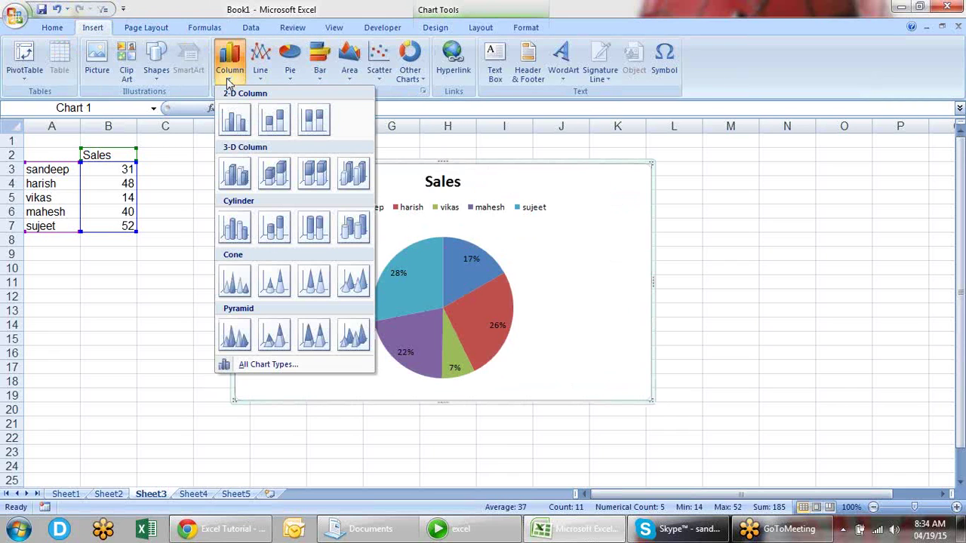
{"action": "left_click", "coordinate": [739, 228]}
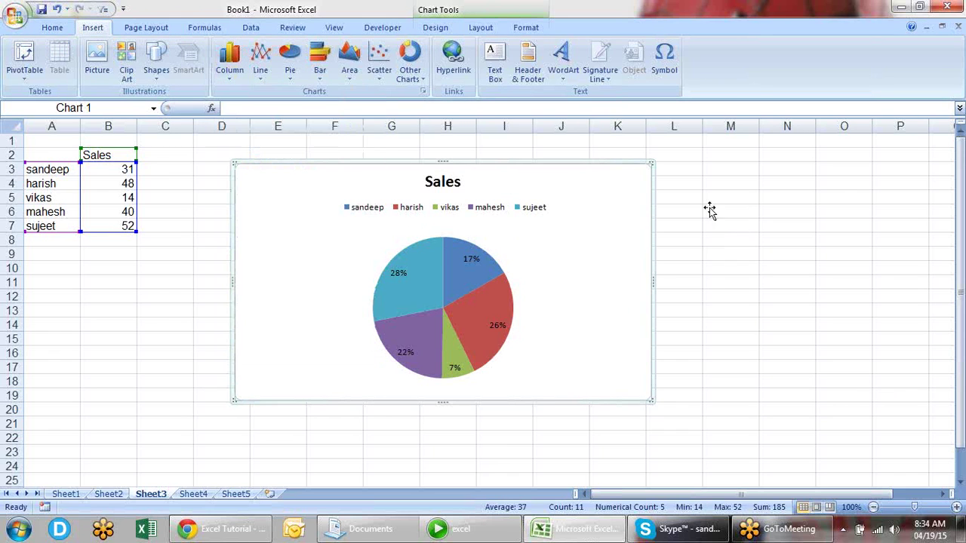
{"action": "left_click", "coordinate": [230, 75]}
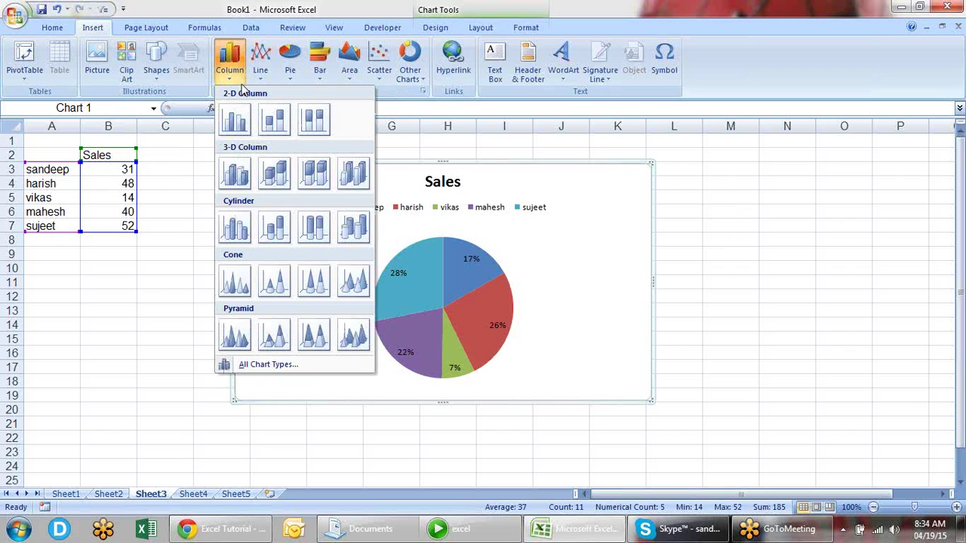
{"action": "left_click", "coordinate": [628, 283]}
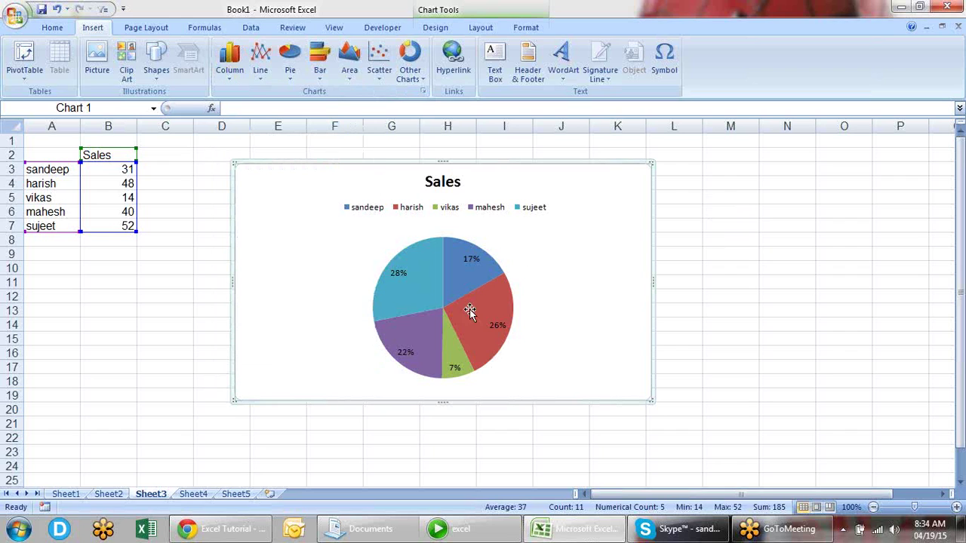
{"action": "left_click", "coordinate": [348, 75]}
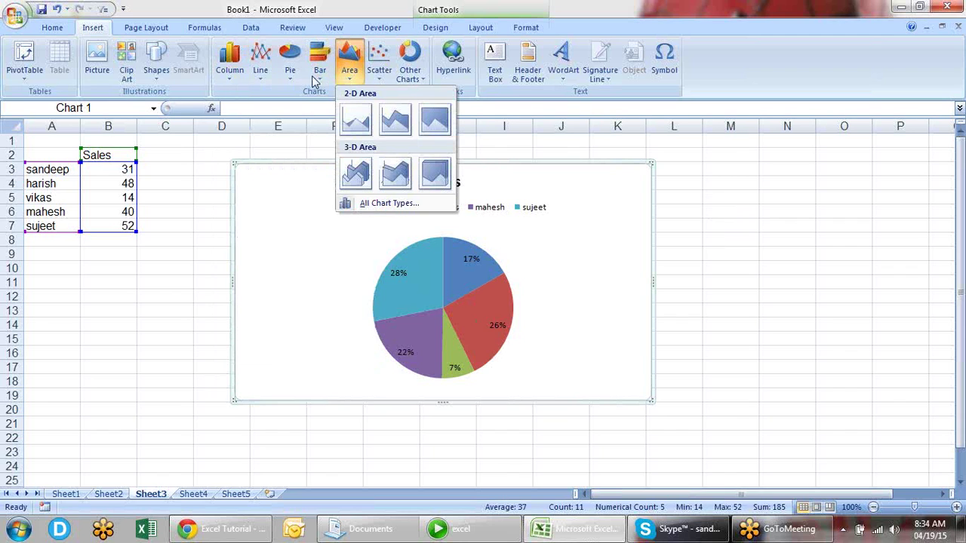
{"action": "left_click", "coordinate": [264, 72]}
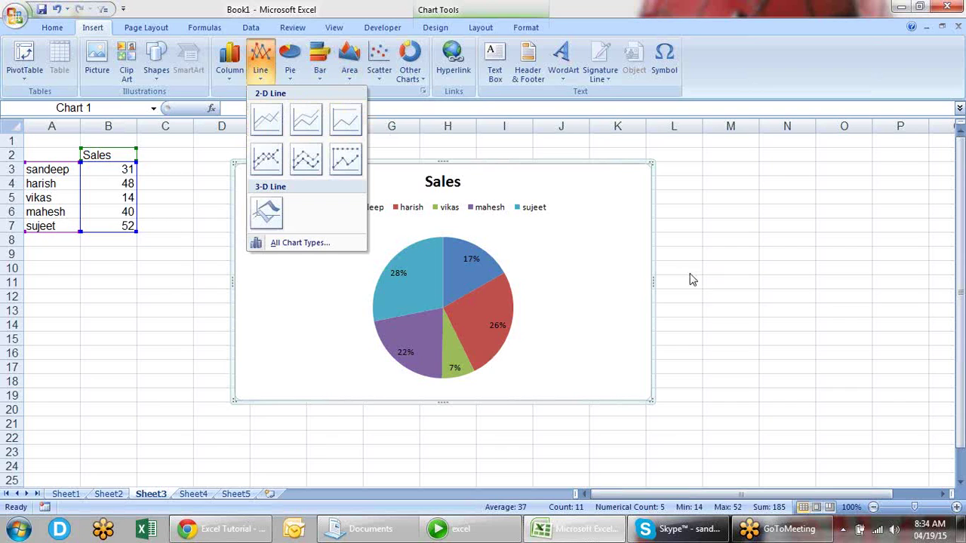
{"action": "left_click", "coordinate": [758, 299]}
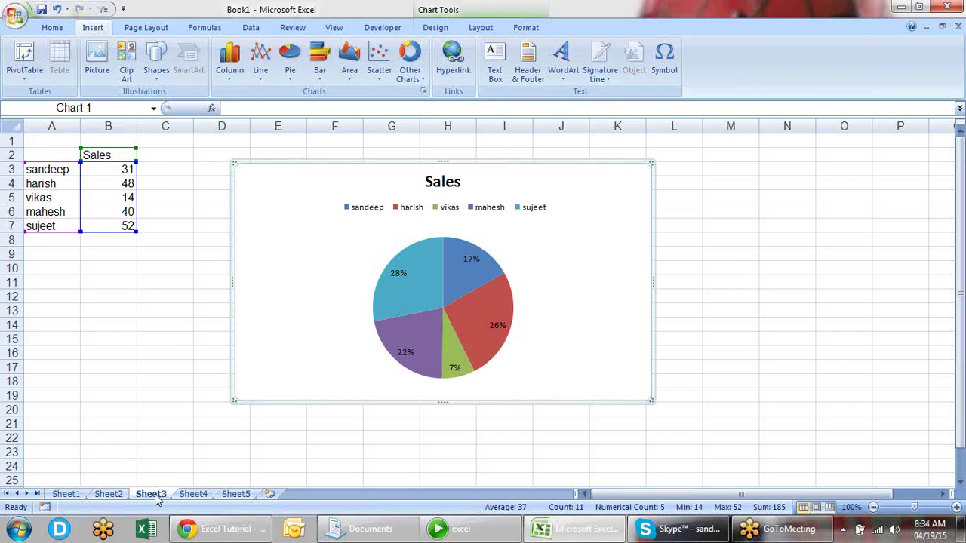
{"action": "left_click", "coordinate": [189, 497]}
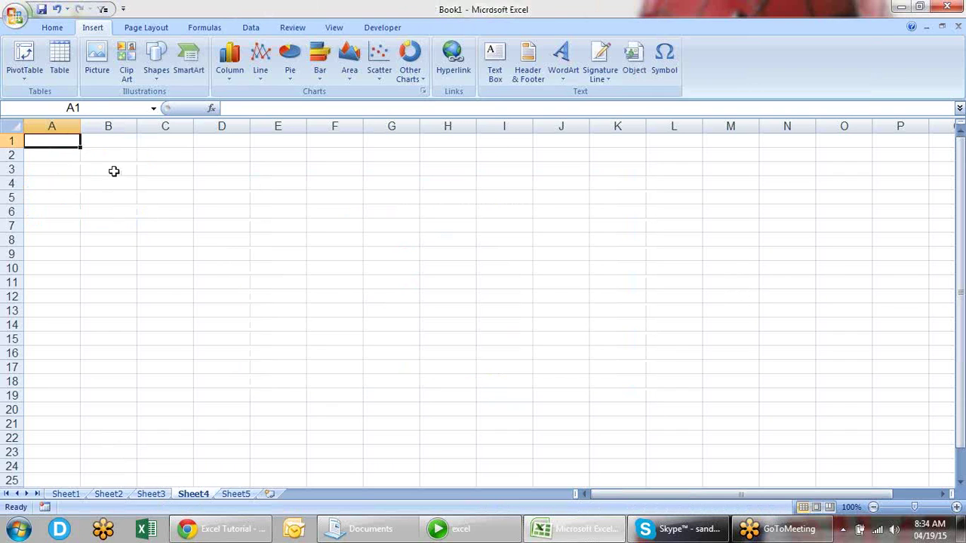
Fill A1:AH1 with =RANDBETWEEN(10,90) and insert a 2-D line chart of those values
{"action": "mouse_move", "coordinate": [53, 140]}
{"action": "left_mouse_down"}
{"action": "mouse_move", "coordinate": [947, 143]}
{"action": "mouse_move", "coordinate": [906, 143]}
{"action": "left_mouse_up"}
{"action": "type", "text": "=rand"}
{"action": "key", "text": "Down"}
{"action": "key", "text": "Tab"}
{"action": "type", "text": "10"}
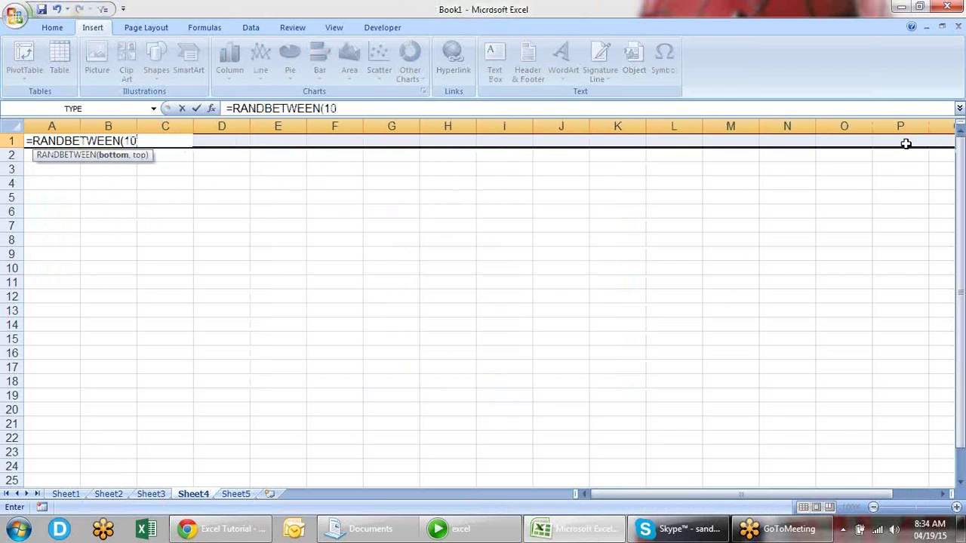
{"action": "type", "text": ",90"}
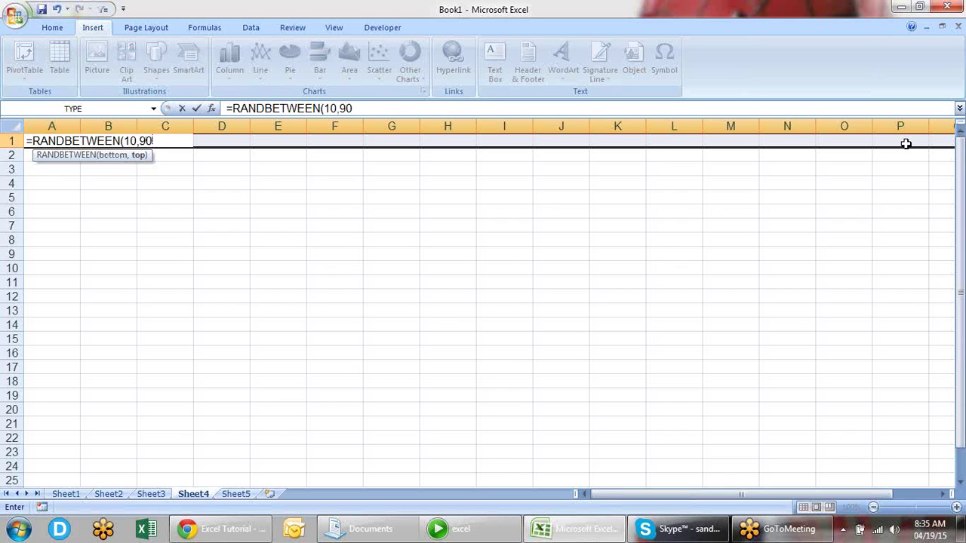
{"action": "key", "text": "ctrl+Return"}
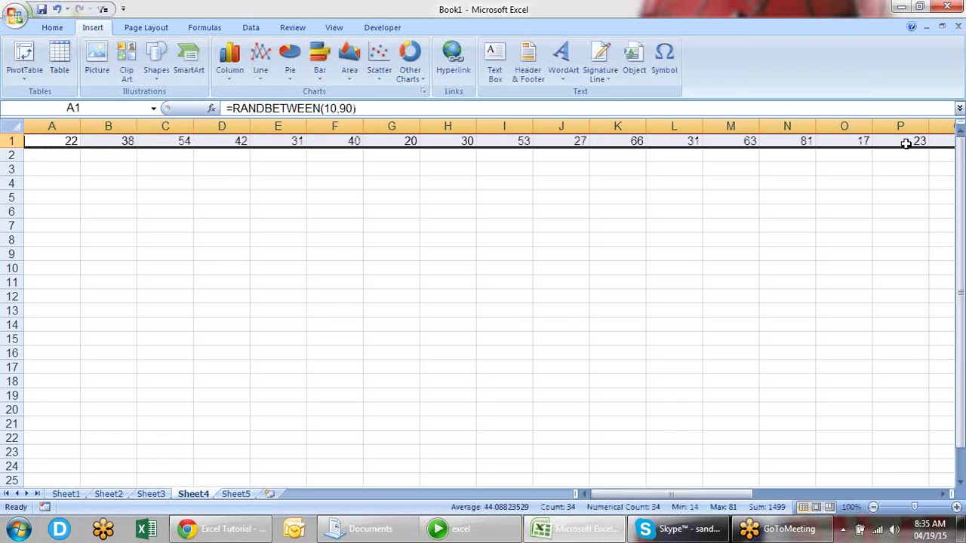
{"action": "left_click", "coordinate": [259, 68]}
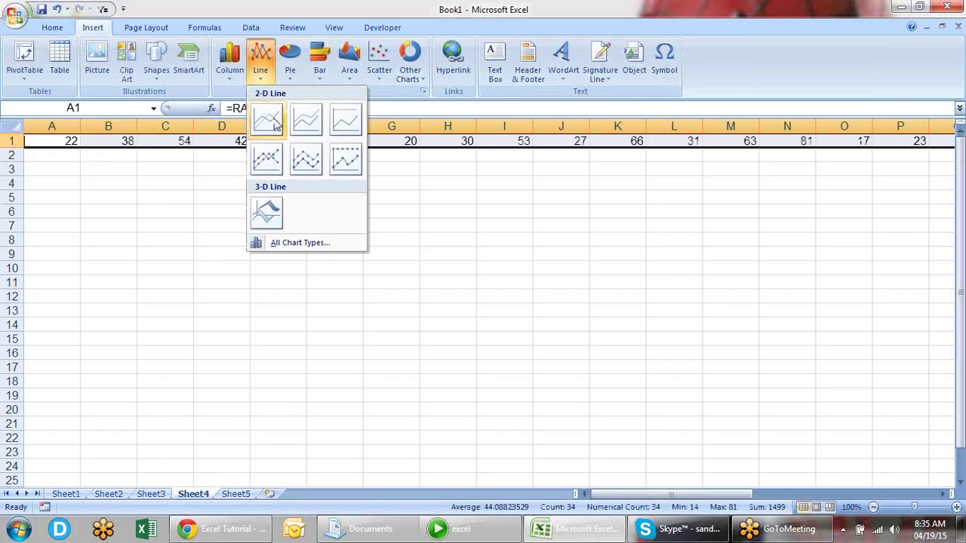
{"action": "left_click", "coordinate": [268, 121]}
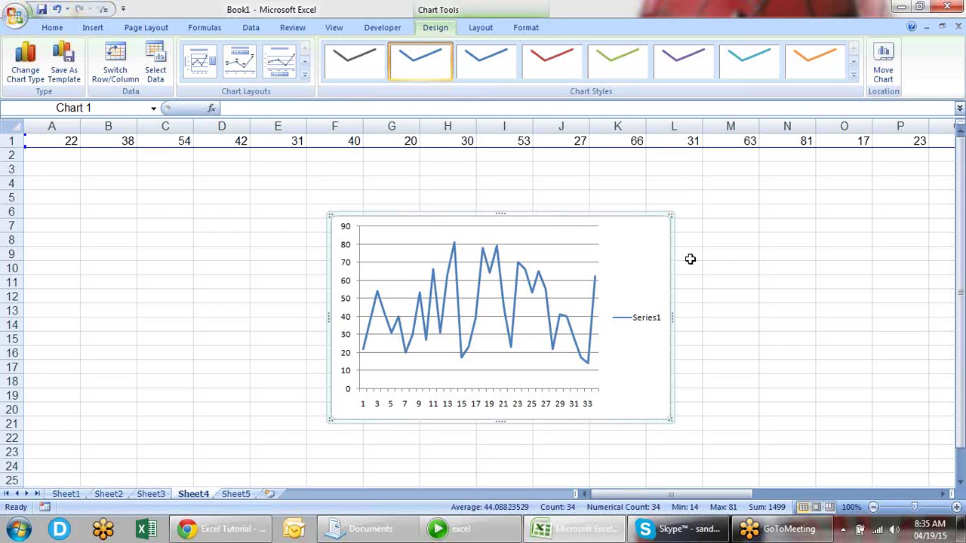
Widen the line chart by stretching its left and right edges, then deselect it via cell D5
{"action": "left_click_drag", "start_coordinate": [672, 317], "coordinate": [753, 319]}
{"action": "left_click_drag", "start_coordinate": [329, 318], "coordinate": [270, 317]}
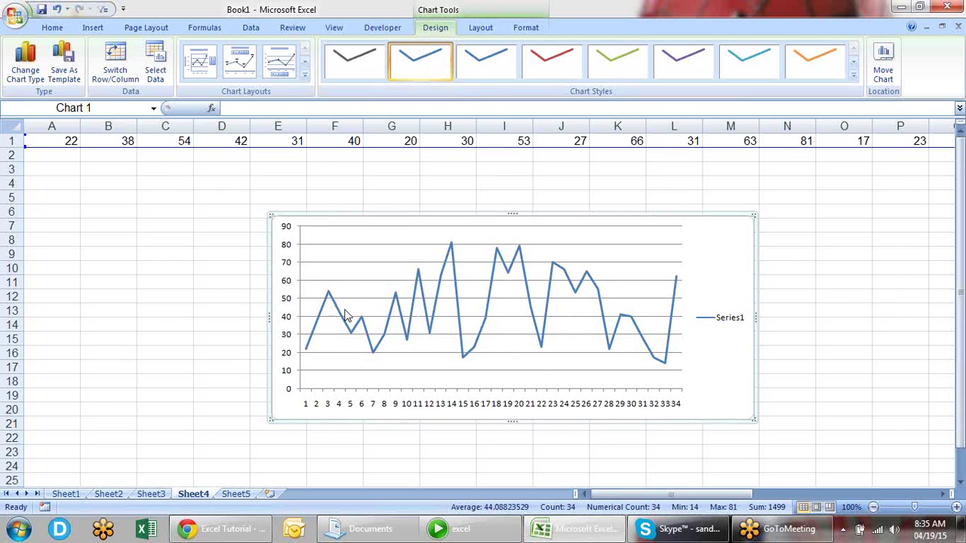
{"action": "mouse_move", "coordinate": [527, 300]}
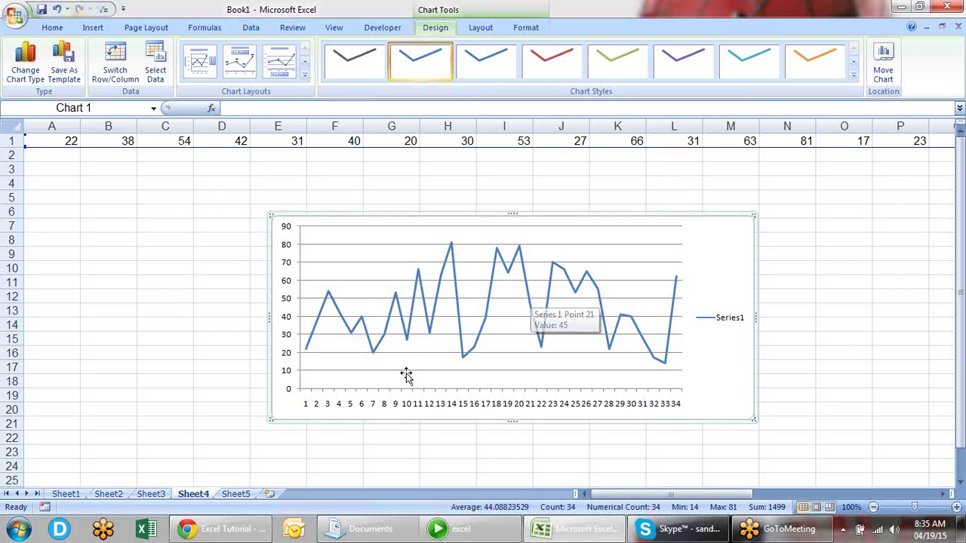
{"action": "left_click", "coordinate": [237, 28]}
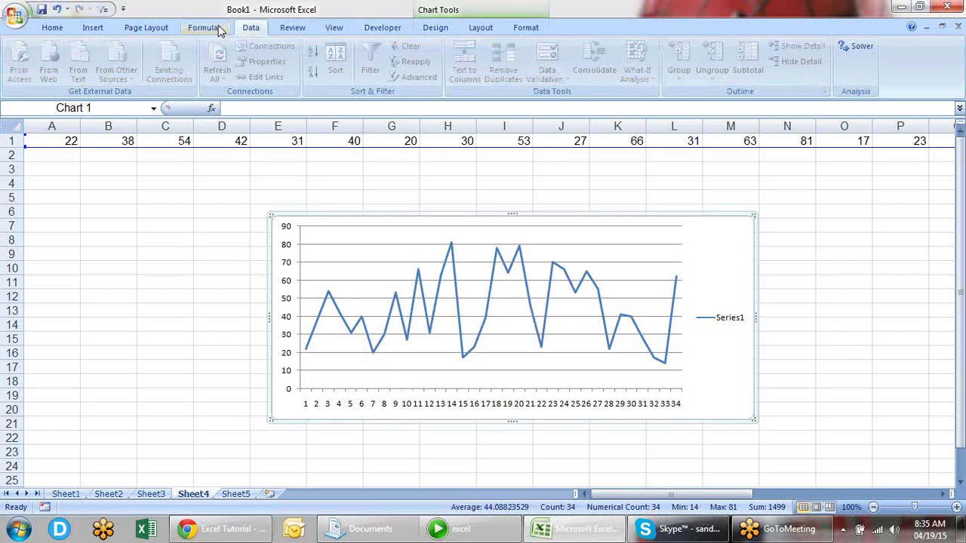
{"action": "left_click", "coordinate": [218, 28]}
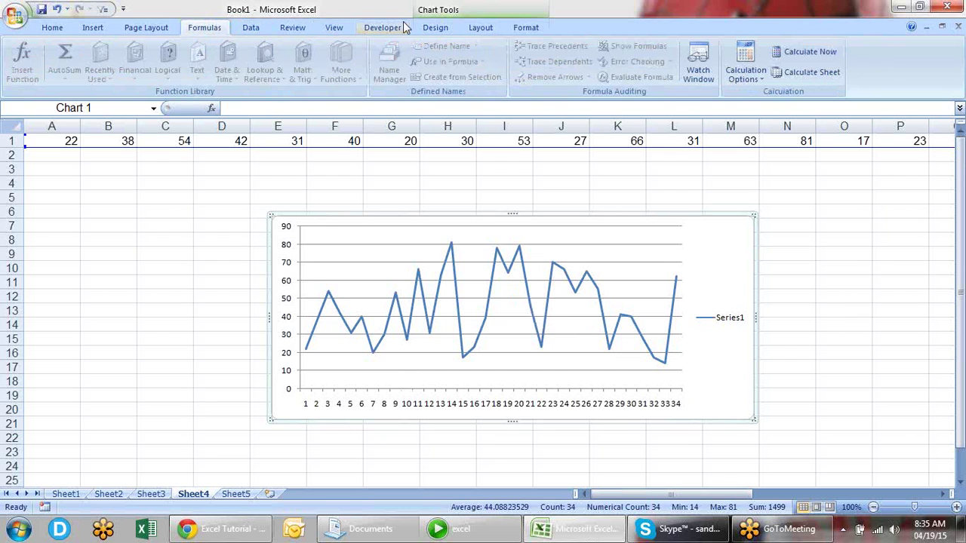
{"action": "left_click", "coordinate": [223, 199]}
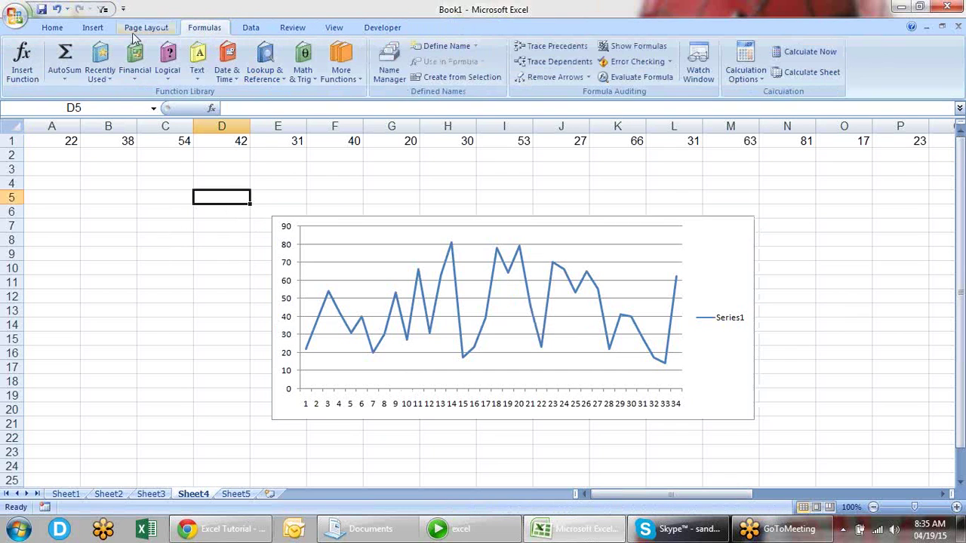
Insert a 100% stacked area chart, then select and delete that unwanted area chart
{"action": "left_click", "coordinate": [92, 28]}
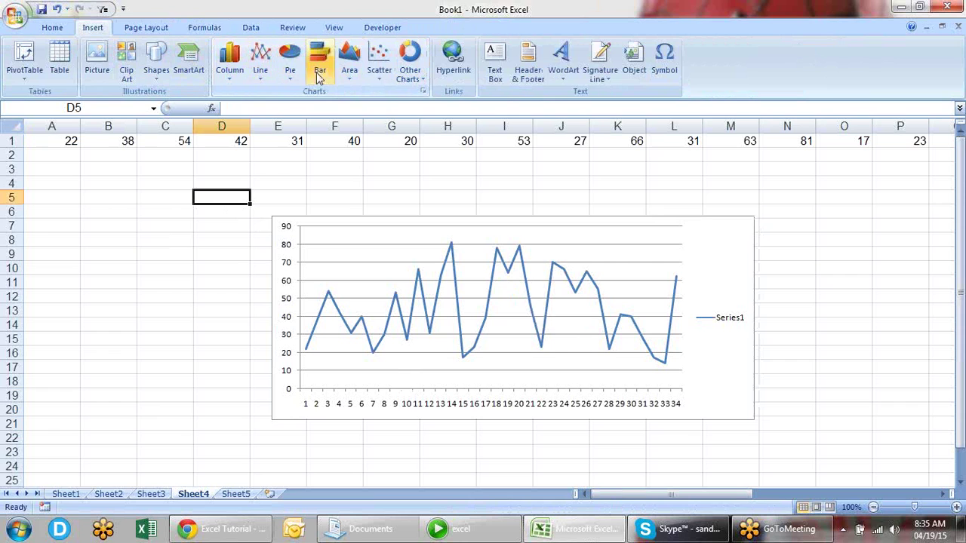
{"action": "left_click", "coordinate": [235, 75]}
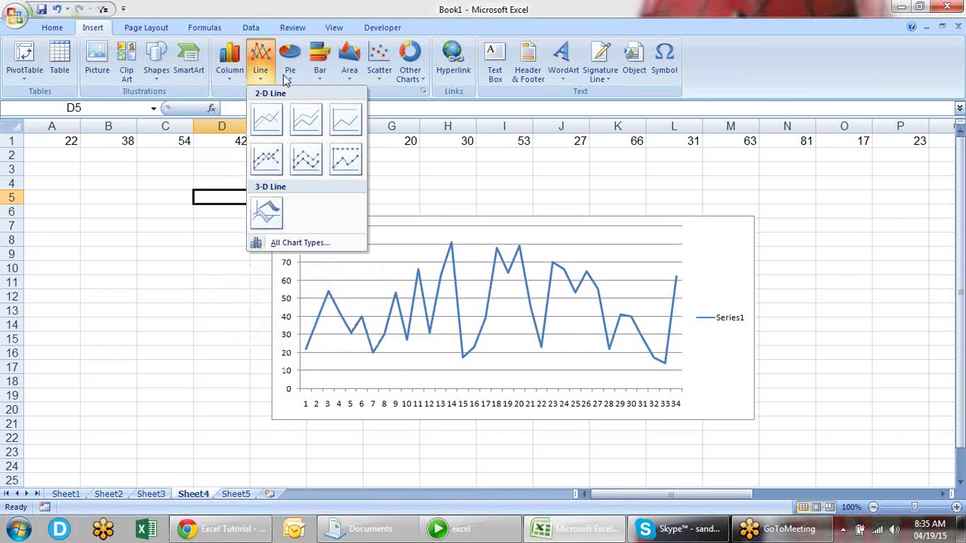
{"action": "mouse_move", "coordinate": [288, 79]}
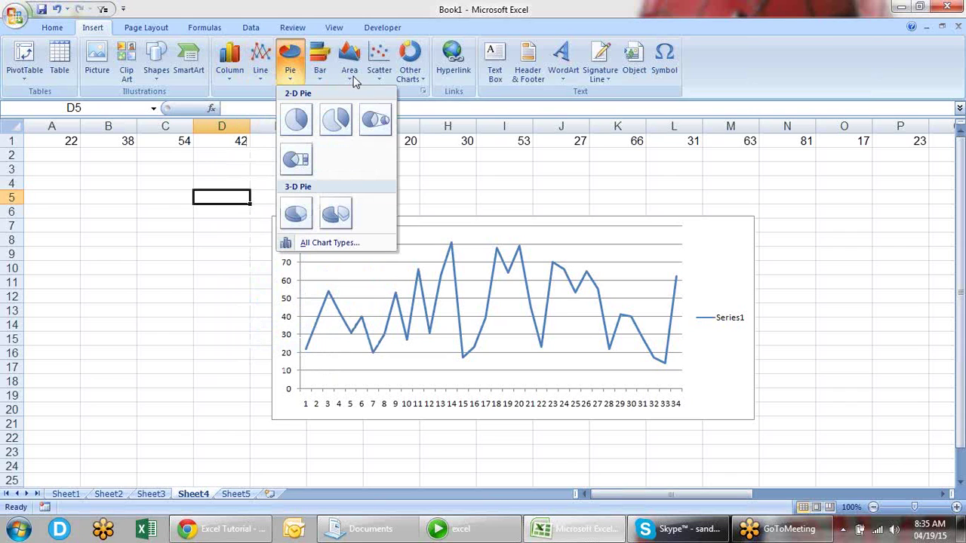
{"action": "mouse_move", "coordinate": [352, 81]}
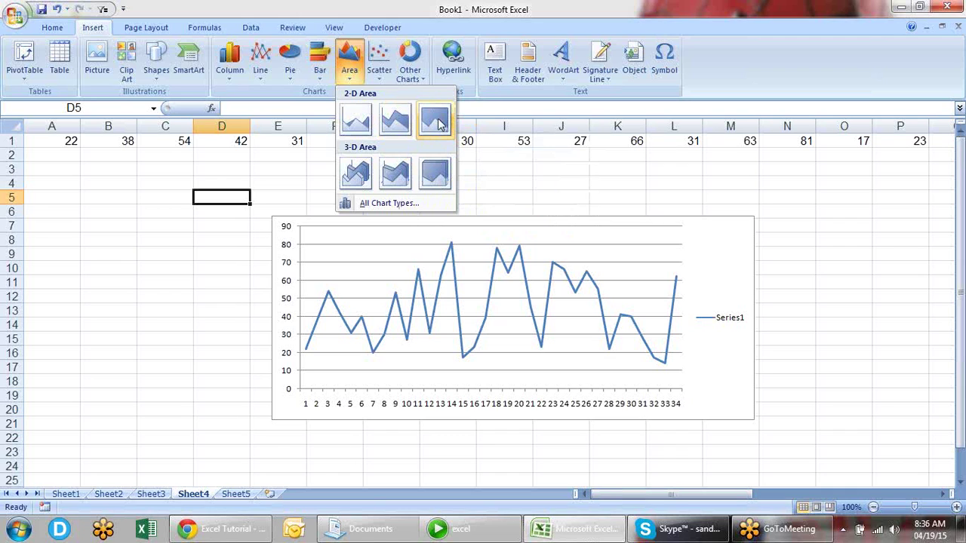
{"action": "left_click", "coordinate": [437, 122]}
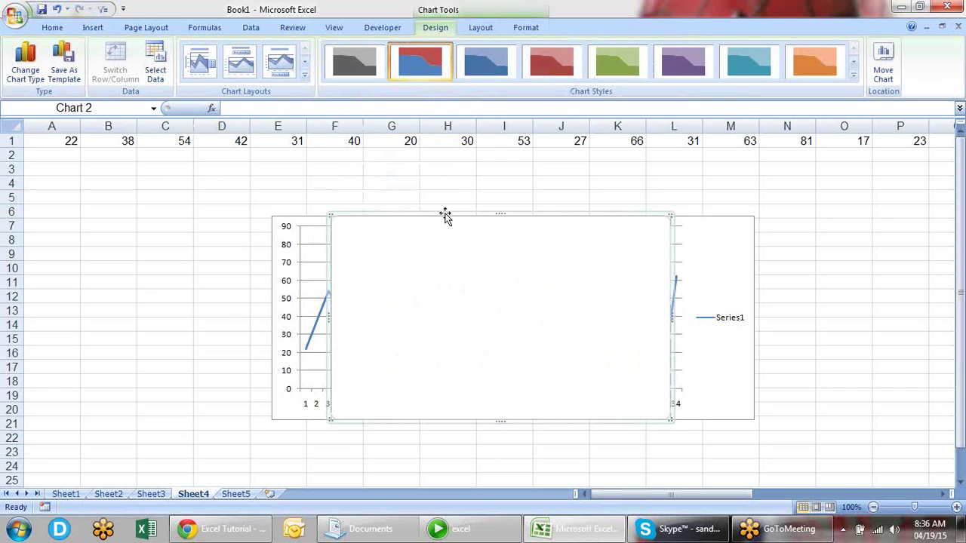
{"action": "left_click", "coordinate": [685, 240]}
{"action": "left_click", "coordinate": [377, 276]}
{"action": "key", "text": "Delete"}
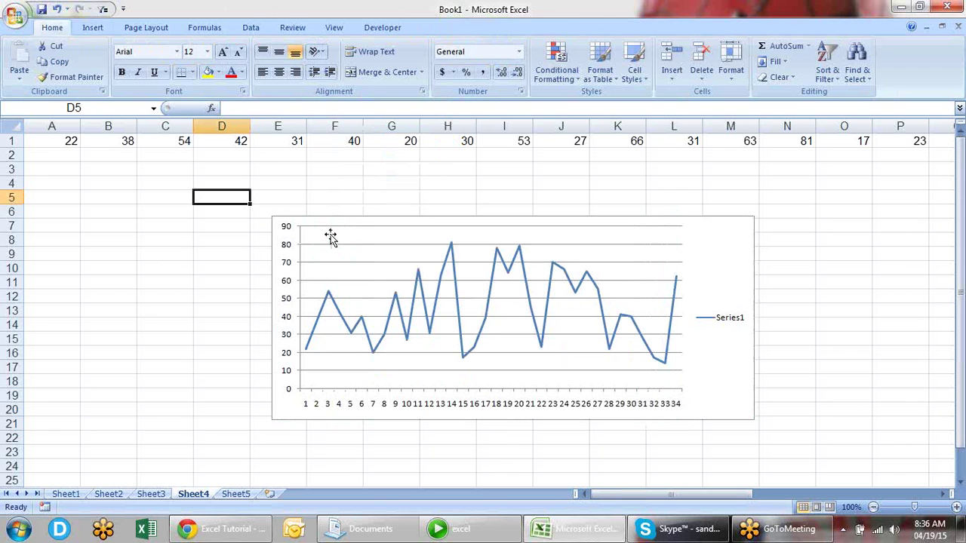
Select the whole line chart and delete it, leaving only the row of random numbers
{"action": "left_click", "coordinate": [340, 234]}
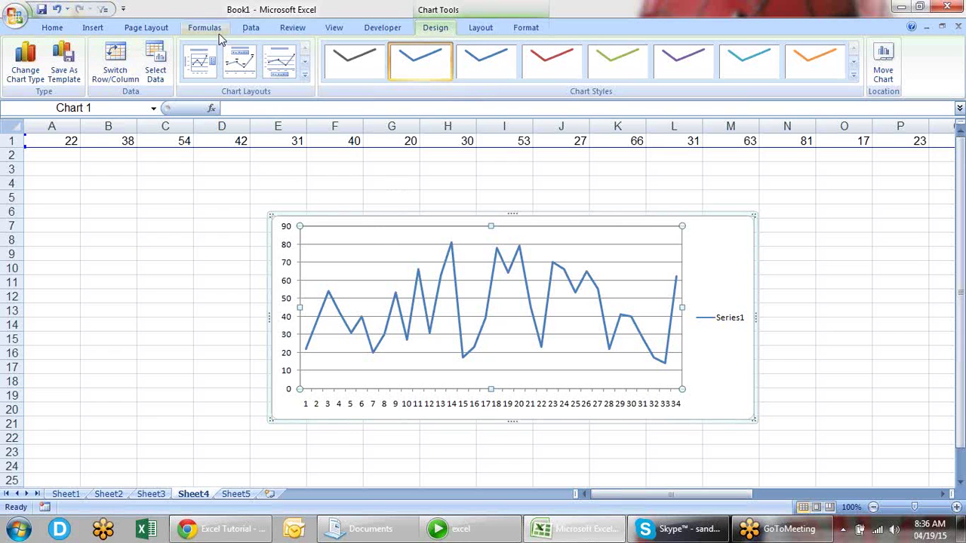
{"action": "left_click", "coordinate": [414, 220]}
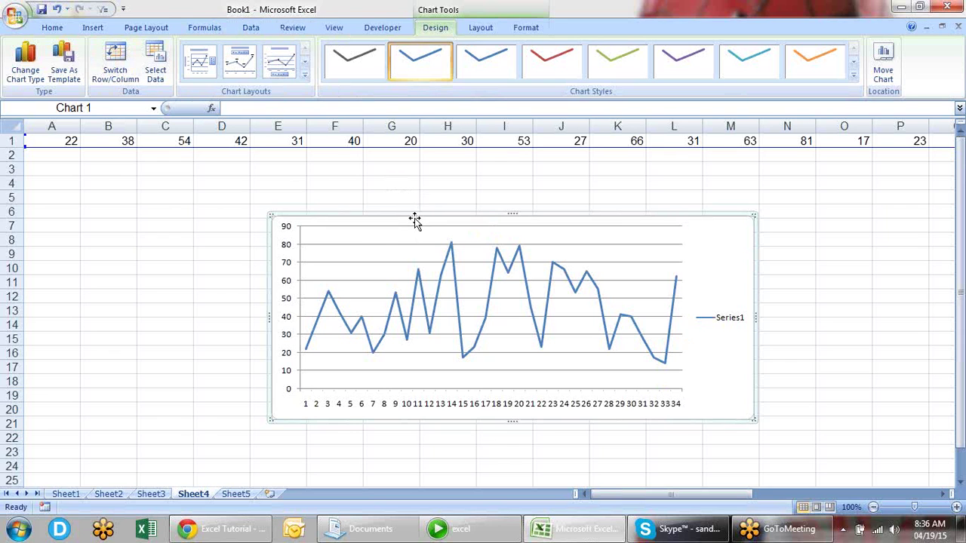
{"action": "key", "text": "Delete"}
{"action": "right_click", "coordinate": [381, 213]}
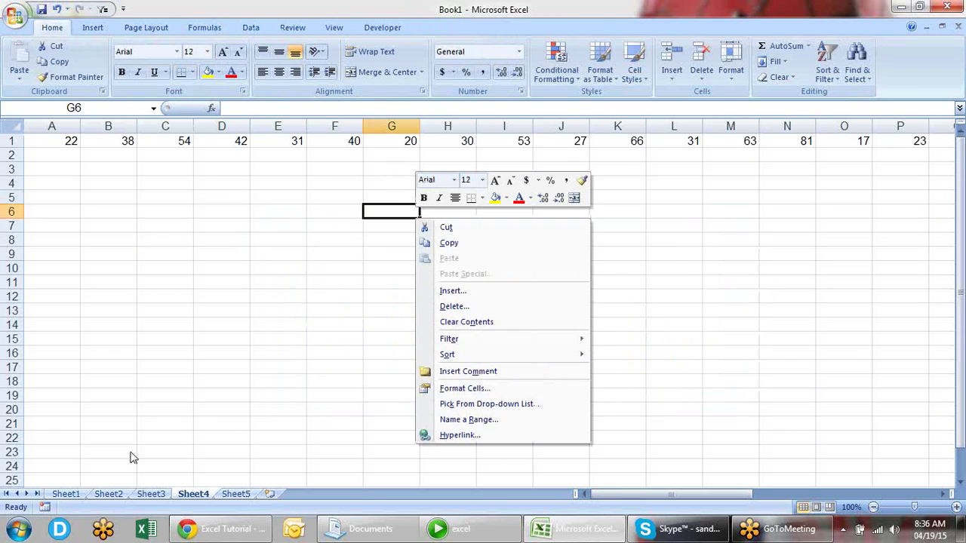
{"action": "key", "text": "Escape"}
On Sheet2, select the bar chart and then its Series1/Series2 legend
{"action": "left_click", "coordinate": [96, 496]}
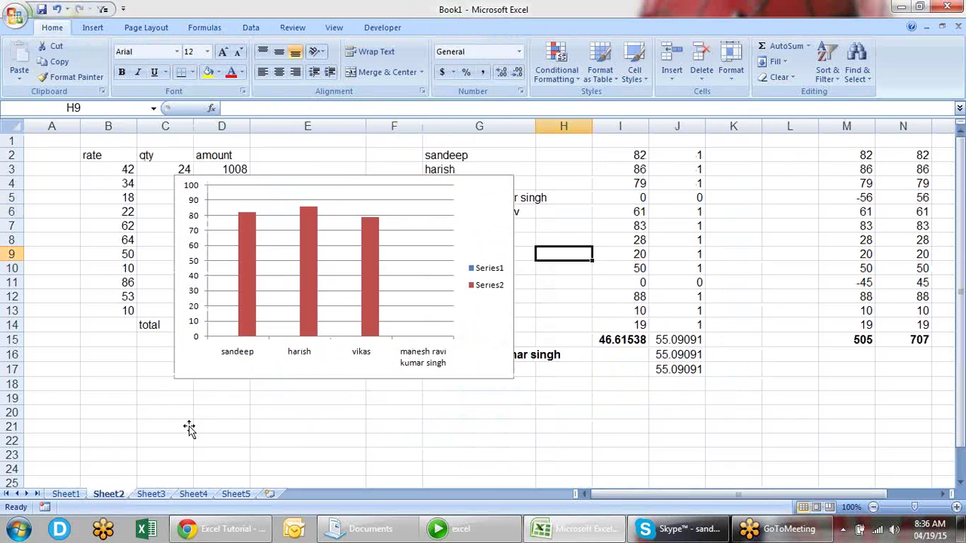
{"action": "left_click", "coordinate": [235, 373]}
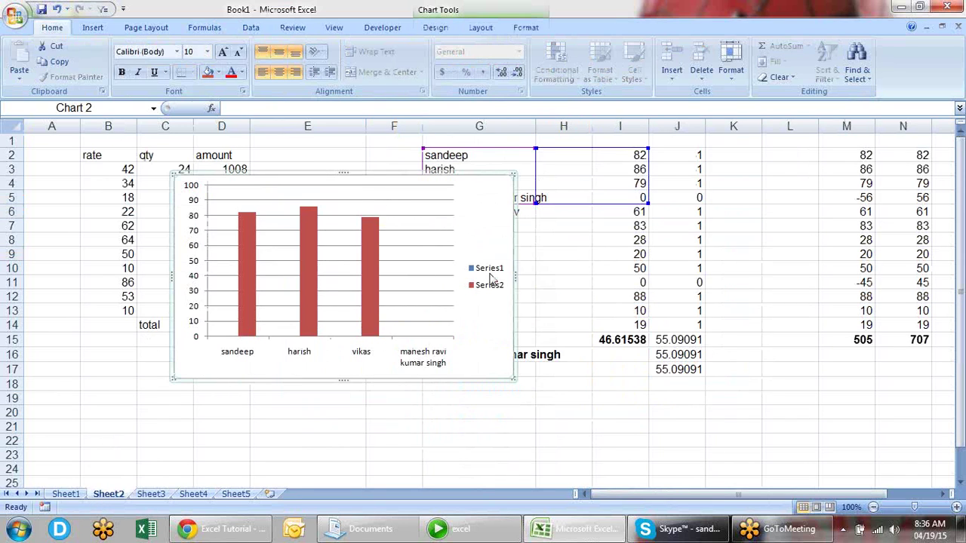
{"action": "left_click", "coordinate": [489, 290]}
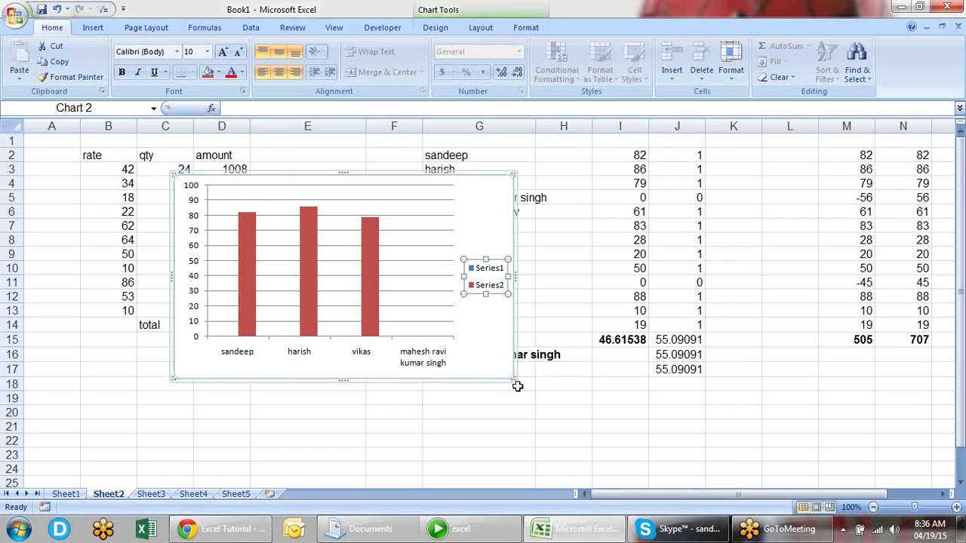
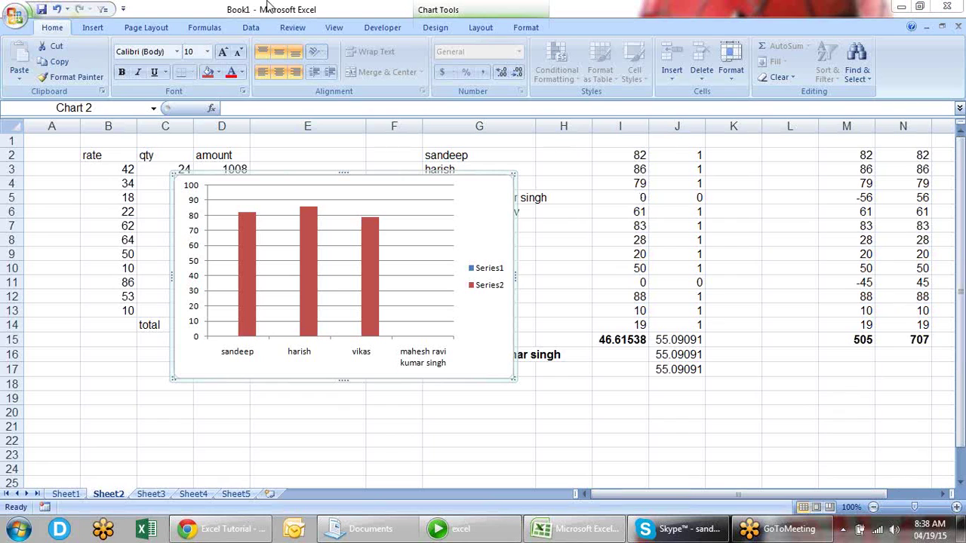
Move the scores chart up and to the right beside the data table
{"action": "key", "text": "Down"}
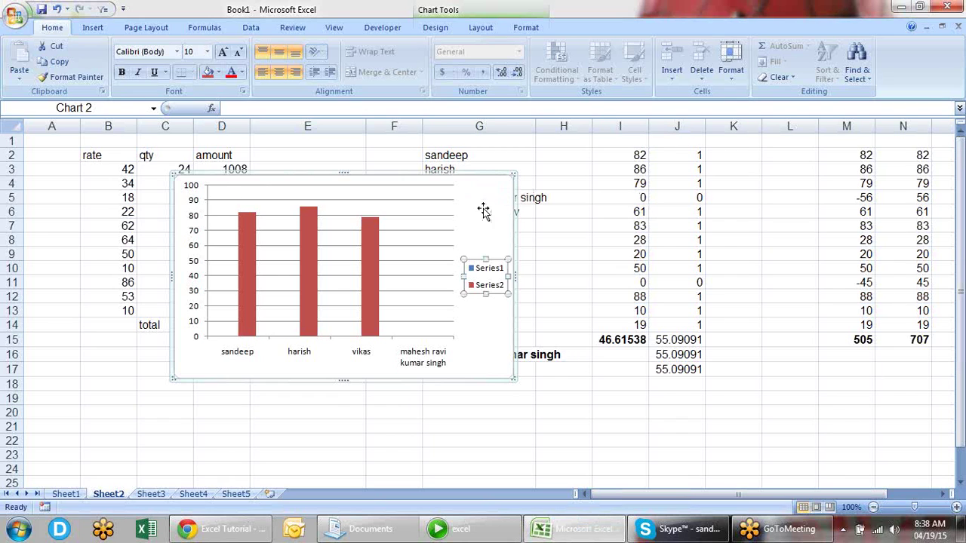
{"action": "key", "text": "Down"}
{"action": "left_click", "coordinate": [497, 275]}
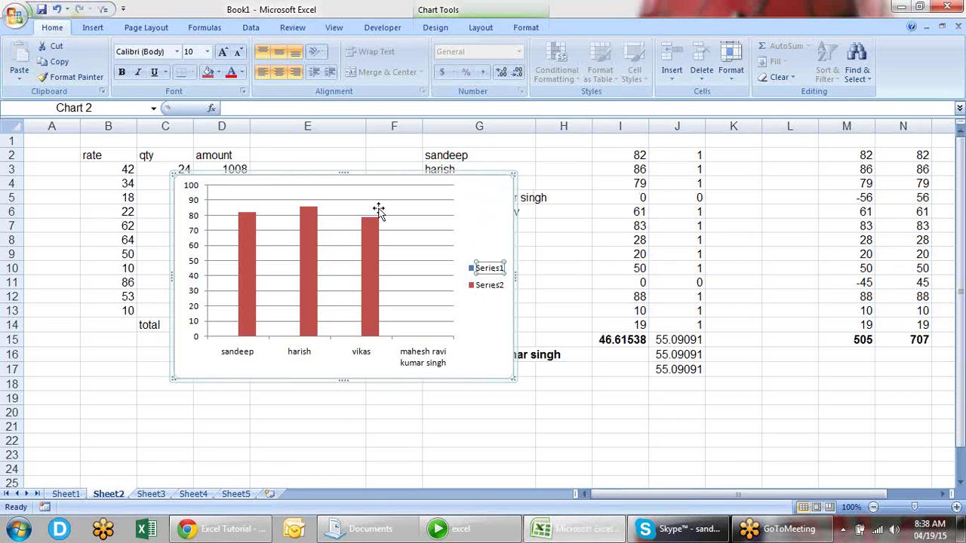
{"action": "left_click", "coordinate": [399, 177]}
{"action": "left_click_drag", "start_coordinate": [483, 177], "coordinate": [564, 147]}
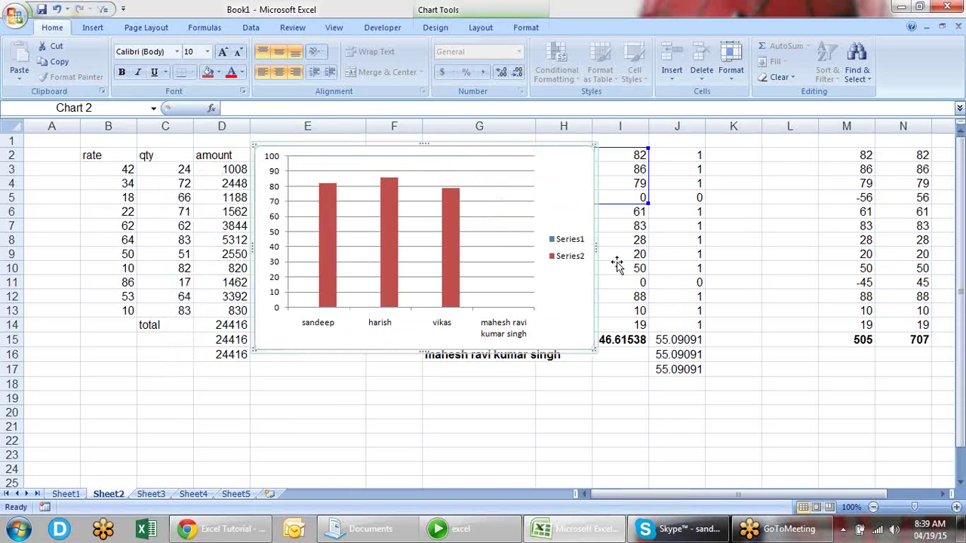
Enlarge the plot area slightly and drag the chart corner outward to make the chart bigger
{"action": "left_click", "coordinate": [458, 243]}
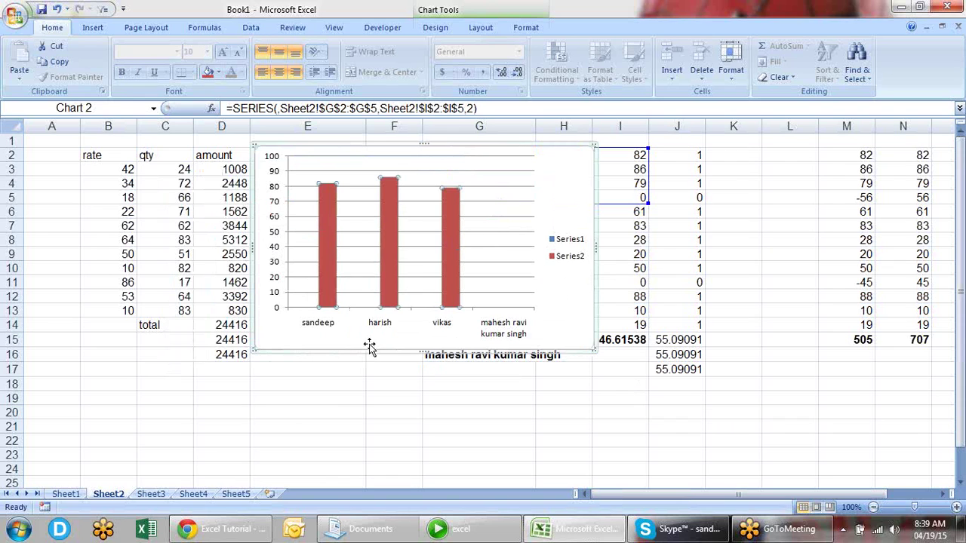
{"action": "left_click", "coordinate": [289, 267]}
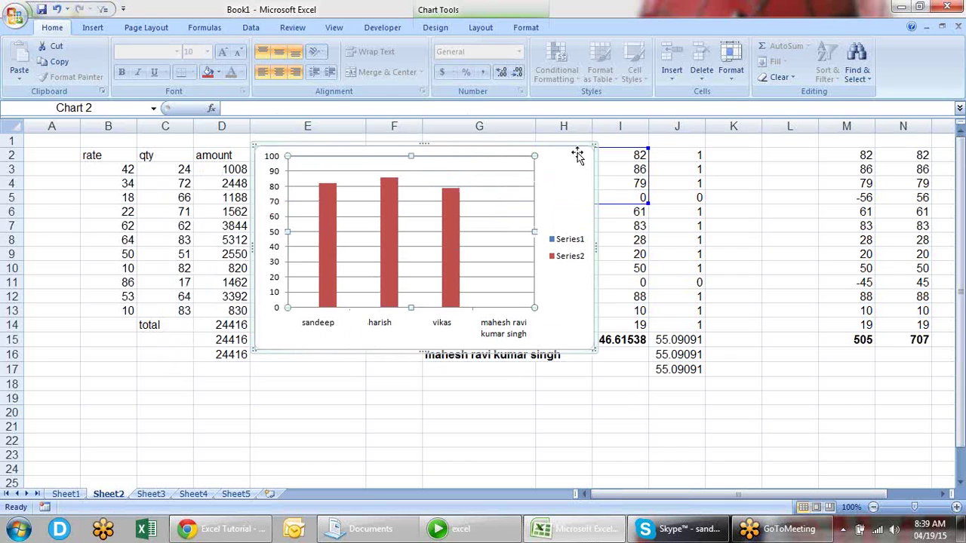
{"action": "left_click", "coordinate": [576, 181]}
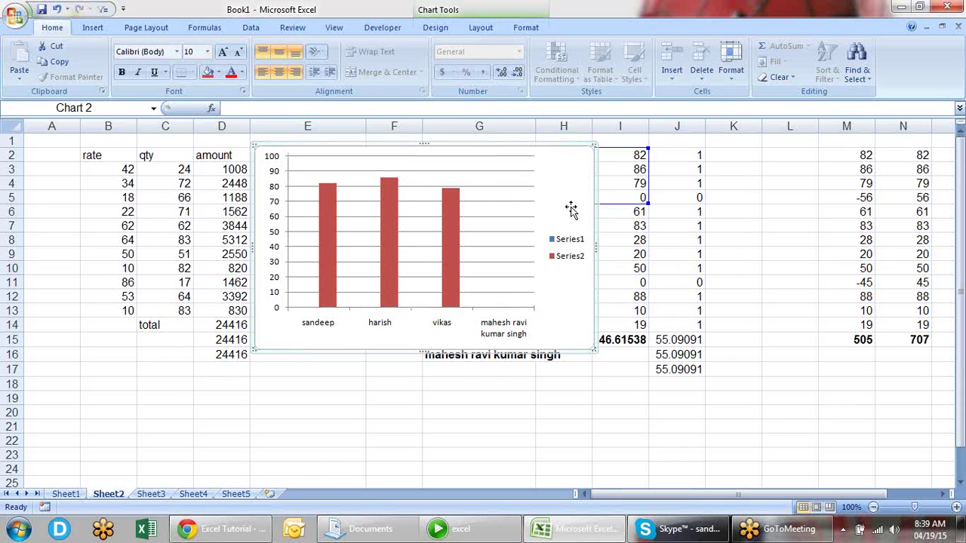
{"action": "left_click", "coordinate": [528, 297]}
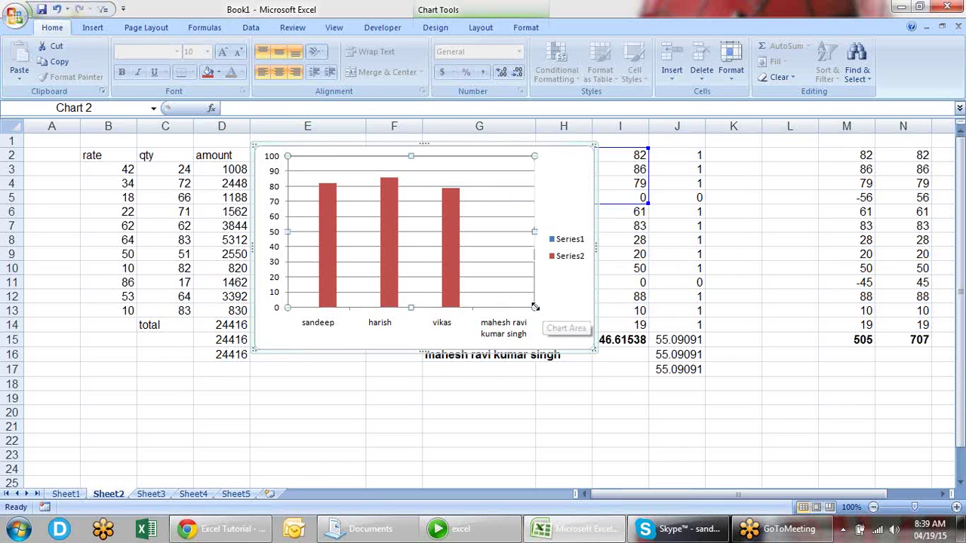
{"action": "left_click_drag", "start_coordinate": [535, 308], "coordinate": [546, 312]}
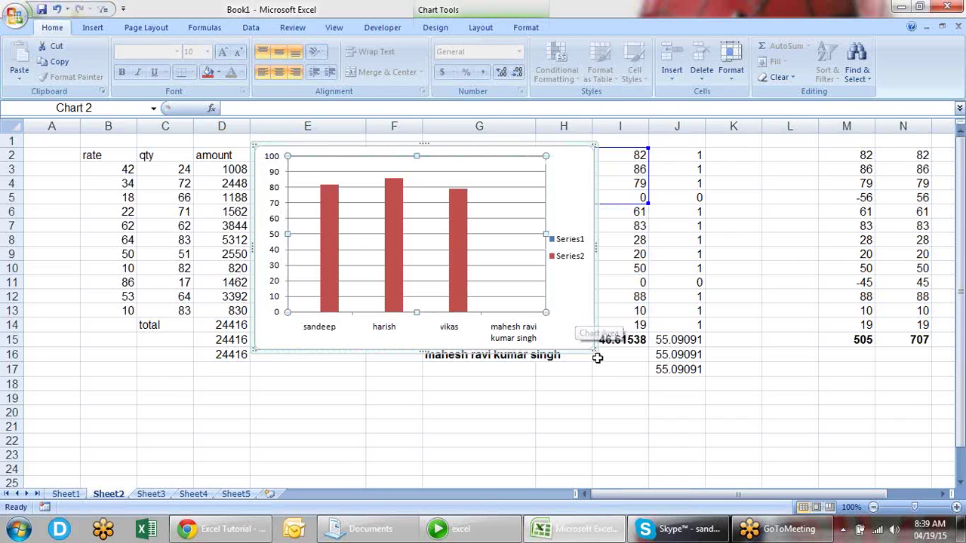
{"action": "left_click_drag", "start_coordinate": [597, 357], "coordinate": [639, 427]}
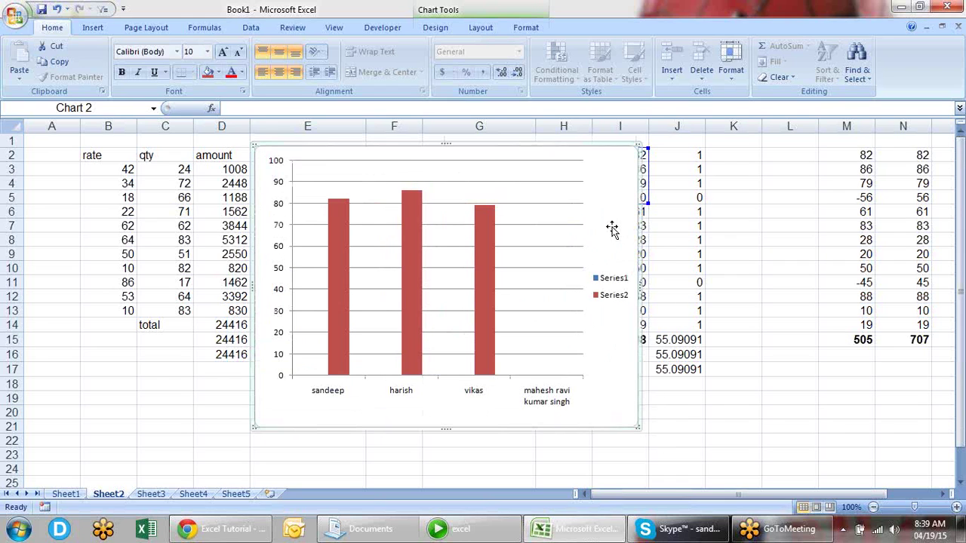
{"action": "left_click", "coordinate": [162, 354]}
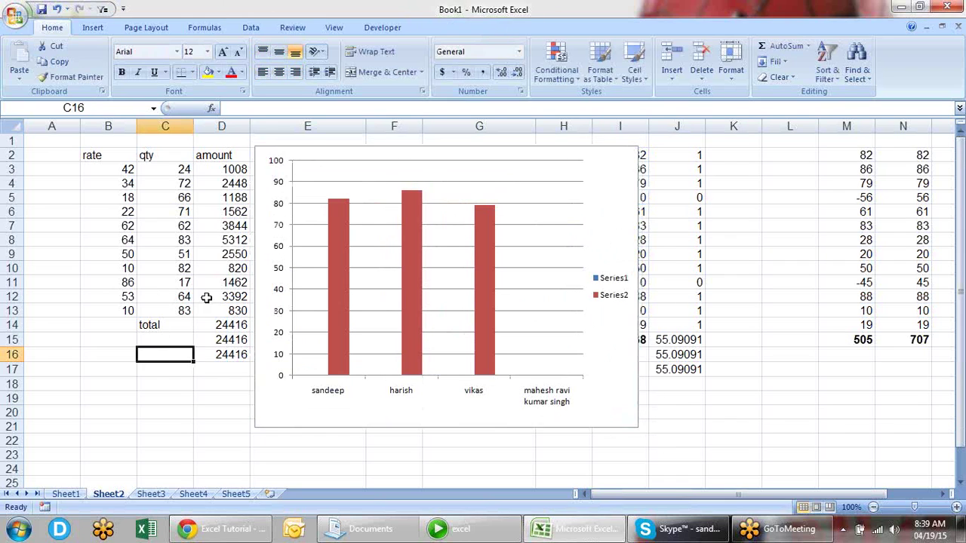
{"action": "left_click", "coordinate": [301, 147]}
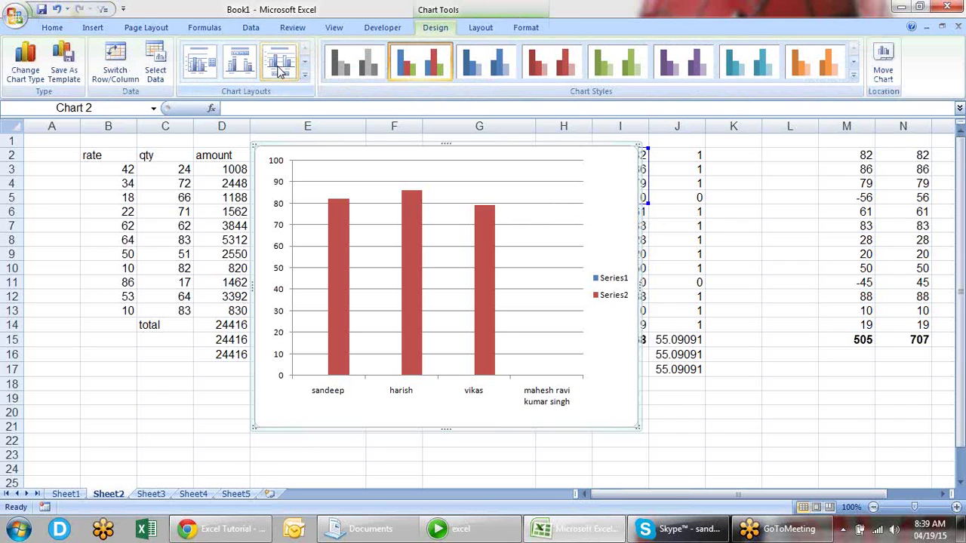
Try Layout 2, with a chart title and data labels on the score bars
{"action": "left_click", "coordinate": [239, 60]}
{"action": "left_click", "coordinate": [466, 167]}
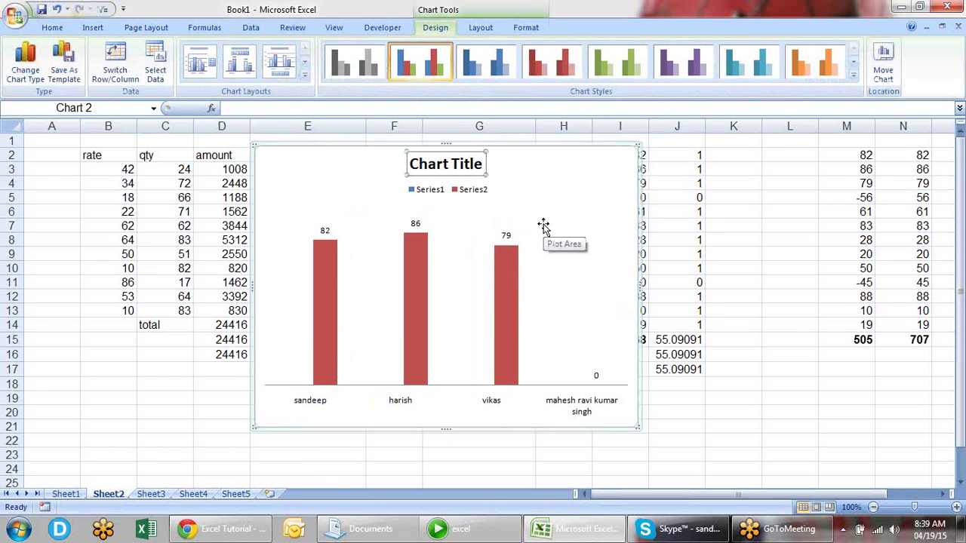
{"action": "left_click", "coordinate": [600, 407]}
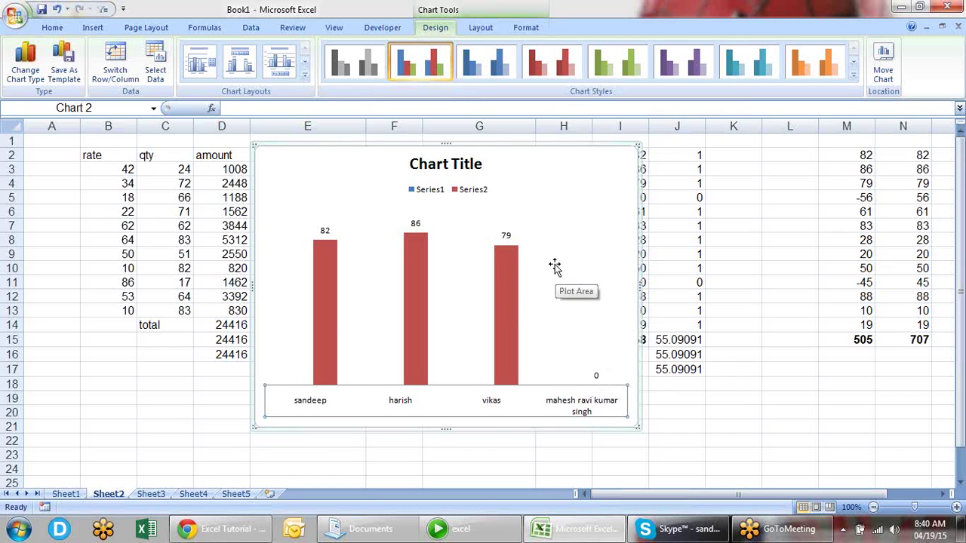
Switch to Layout 1 with value axis, gridlines and a right-side legend
{"action": "left_click", "coordinate": [200, 62]}
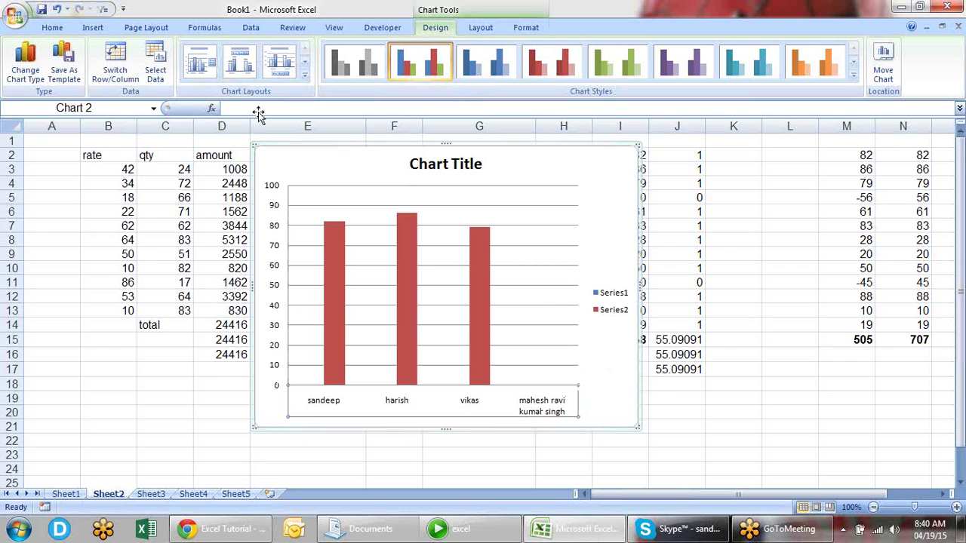
{"action": "left_click", "coordinate": [436, 204]}
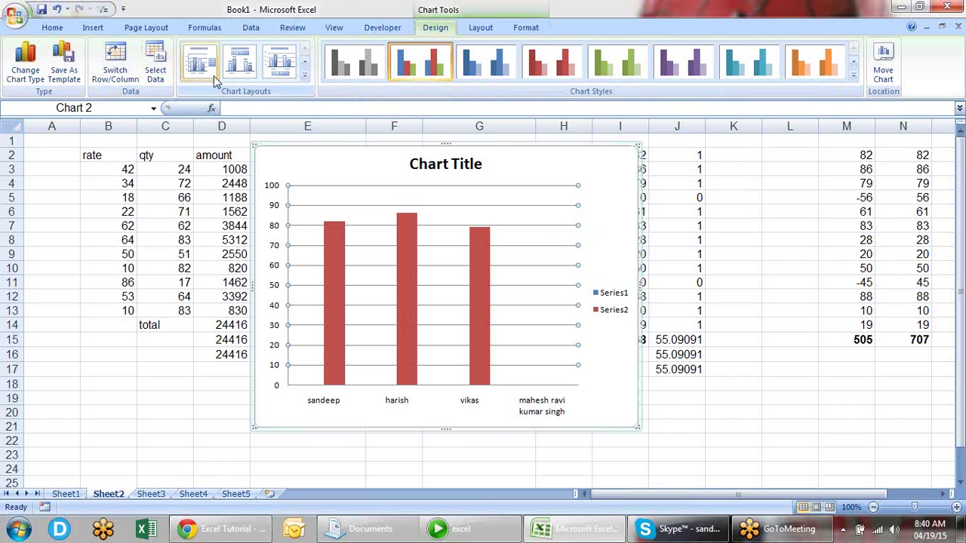
{"action": "left_click", "coordinate": [306, 76]}
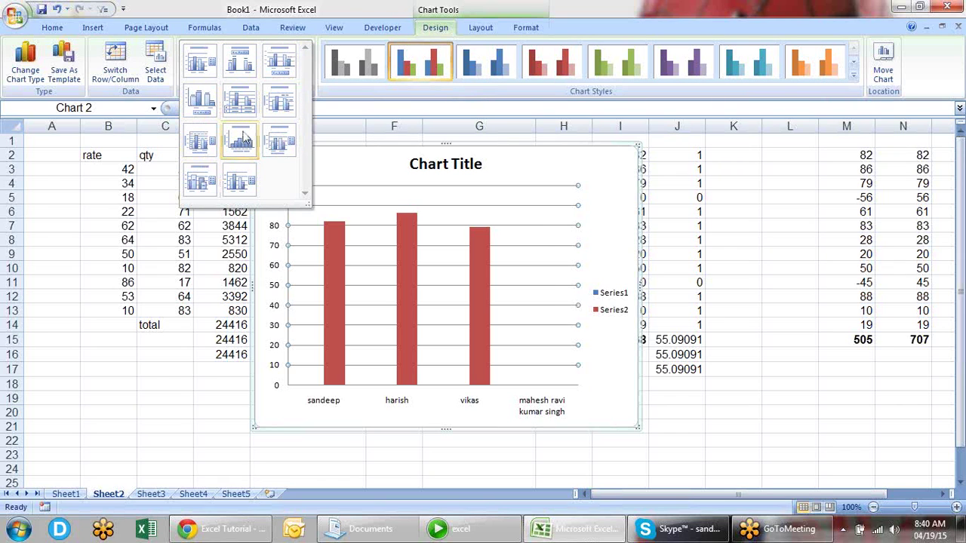
{"action": "left_click", "coordinate": [633, 210]}
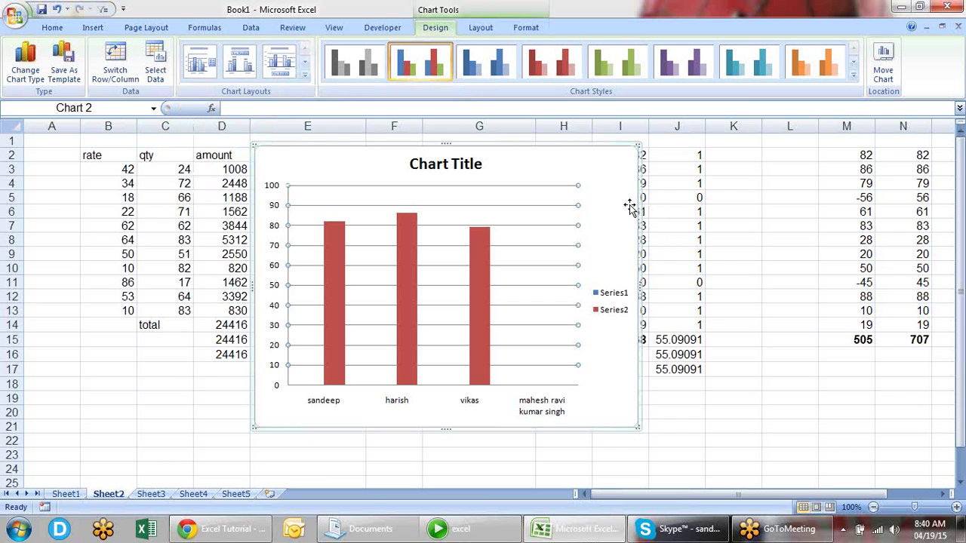
{"action": "right_click", "coordinate": [533, 190]}
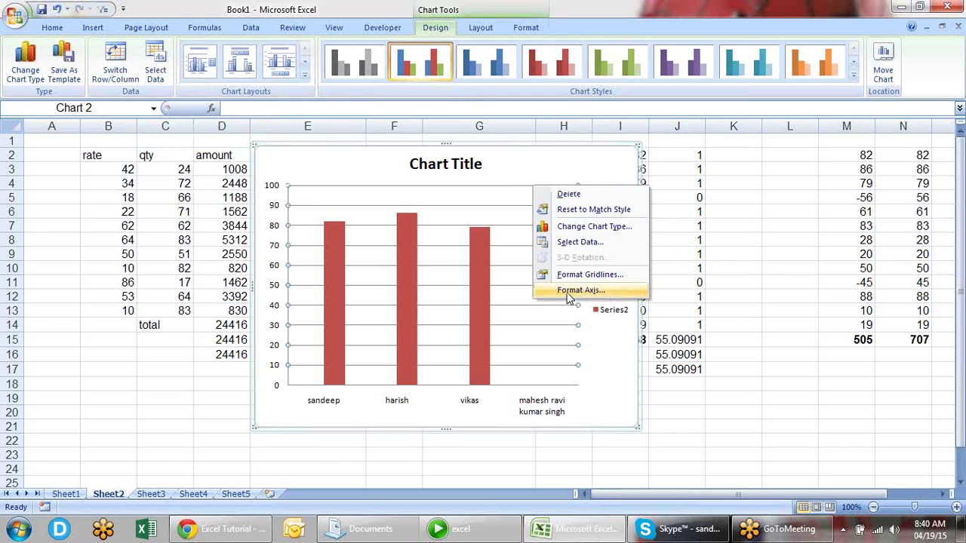
{"action": "left_click", "coordinate": [577, 275]}
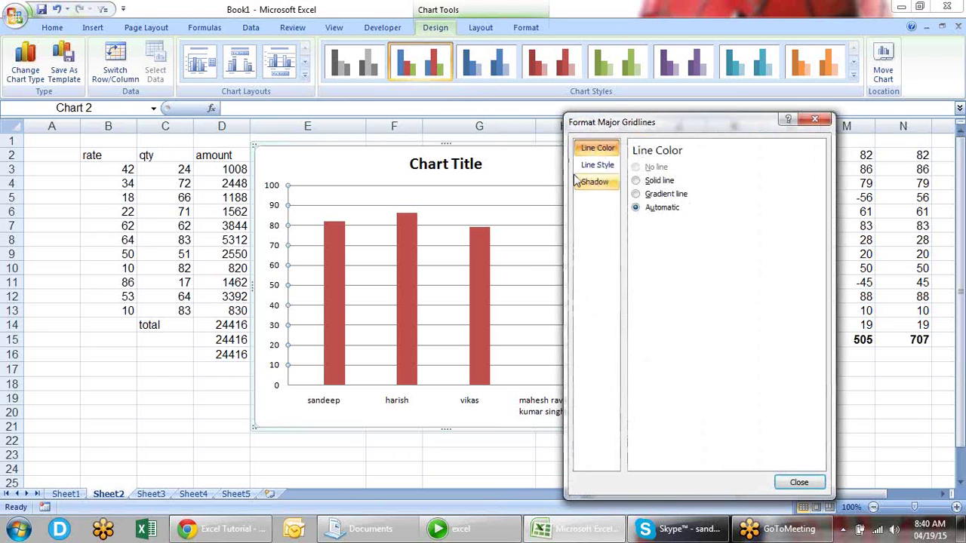
{"action": "left_click_drag", "start_coordinate": [642, 123], "coordinate": [710, 132]}
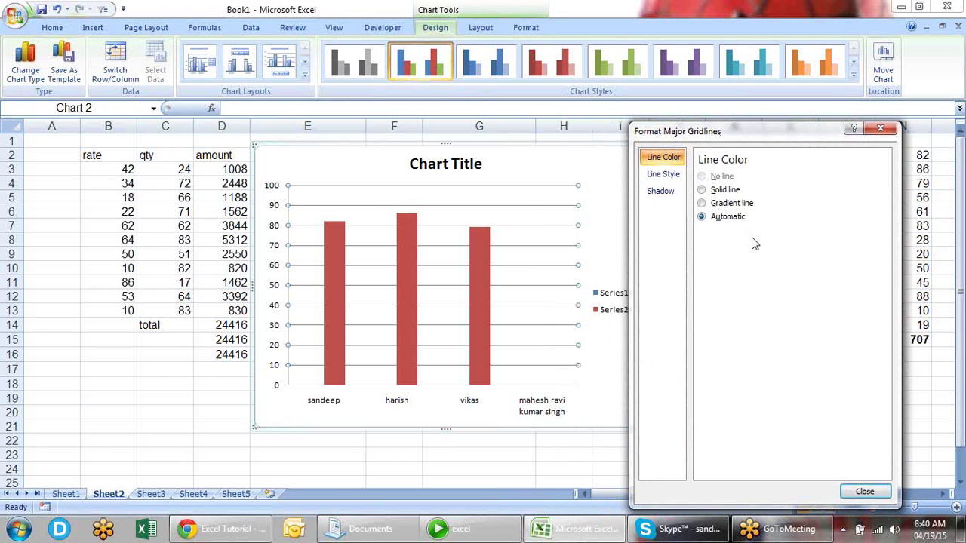
{"action": "left_click", "coordinate": [669, 174]}
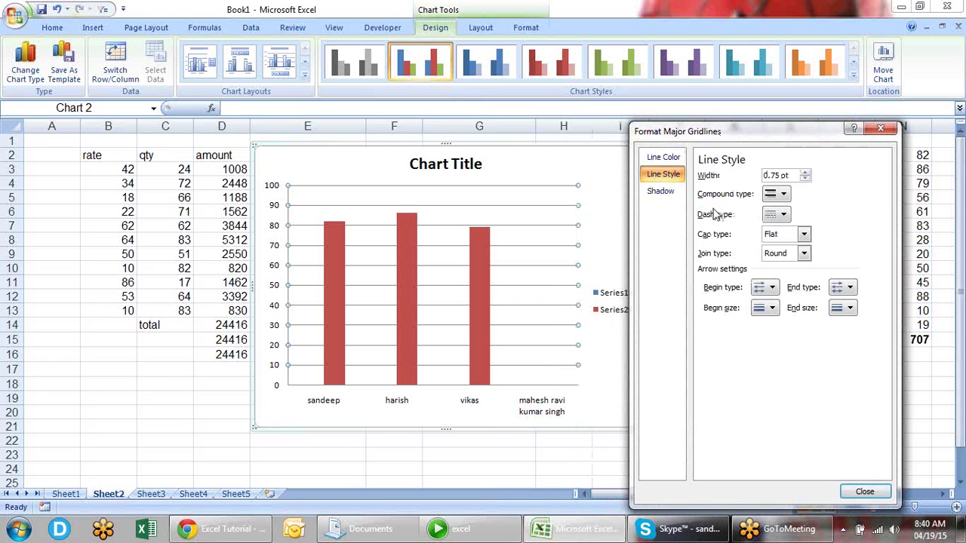
{"action": "left_click", "coordinate": [667, 158]}
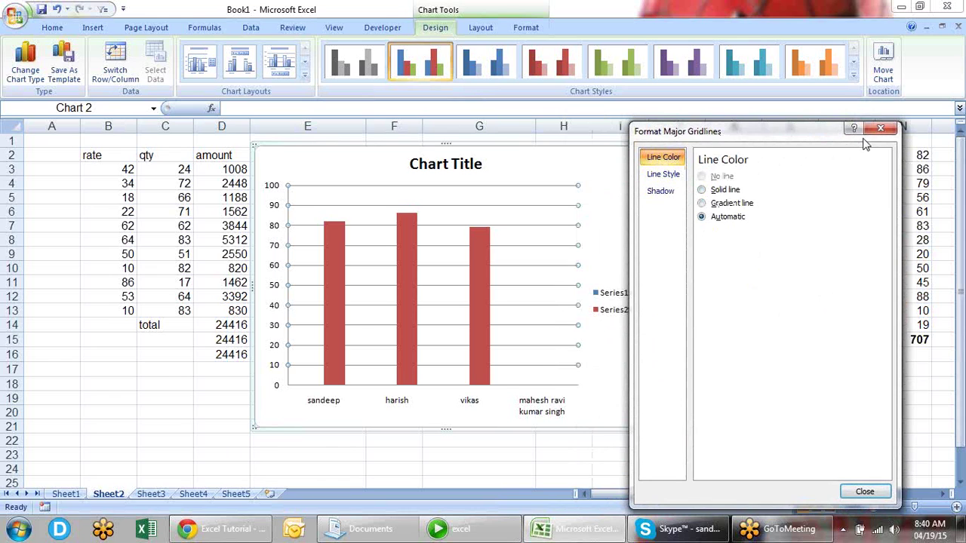
{"action": "left_click", "coordinate": [660, 193]}
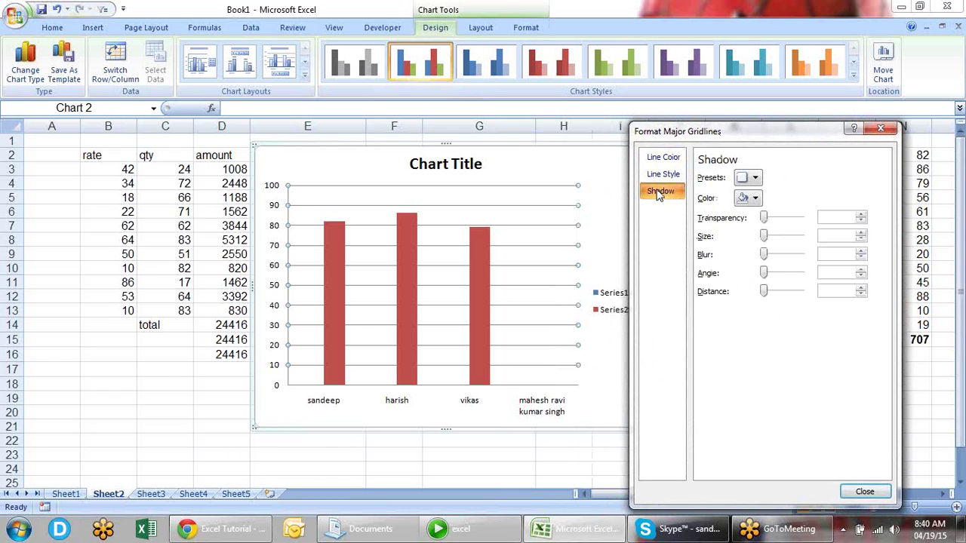
{"action": "left_click", "coordinate": [661, 178]}
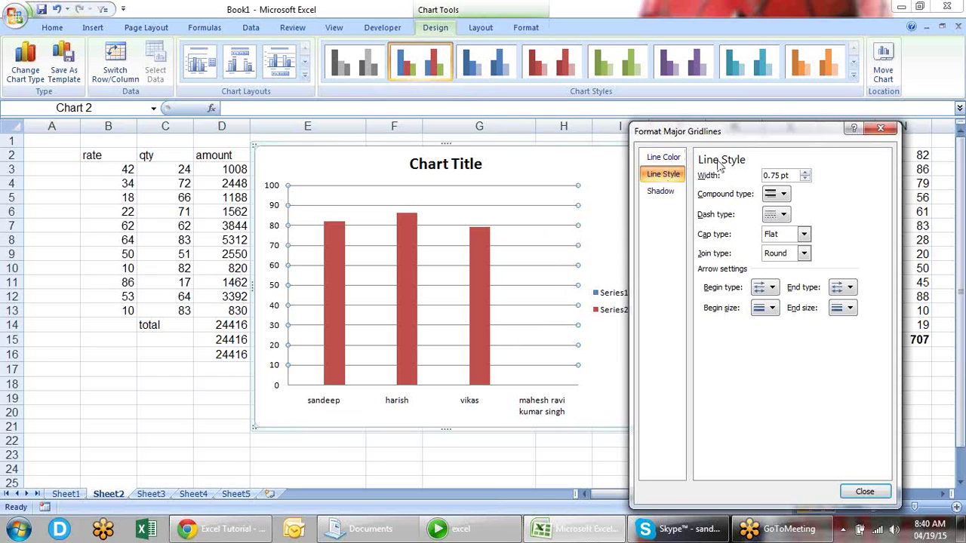
{"action": "left_click", "coordinate": [663, 157]}
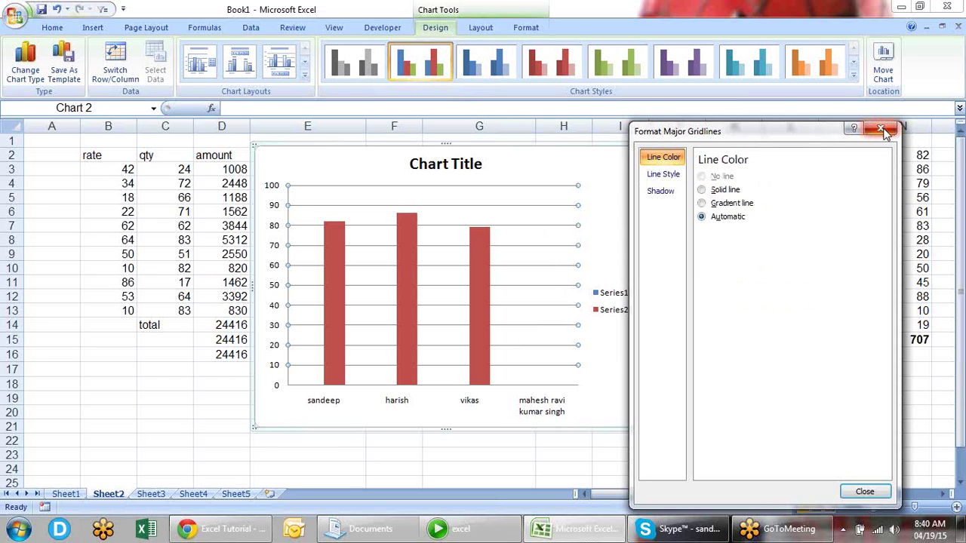
{"action": "left_click", "coordinate": [882, 131]}
{"action": "right_click", "coordinate": [607, 234]}
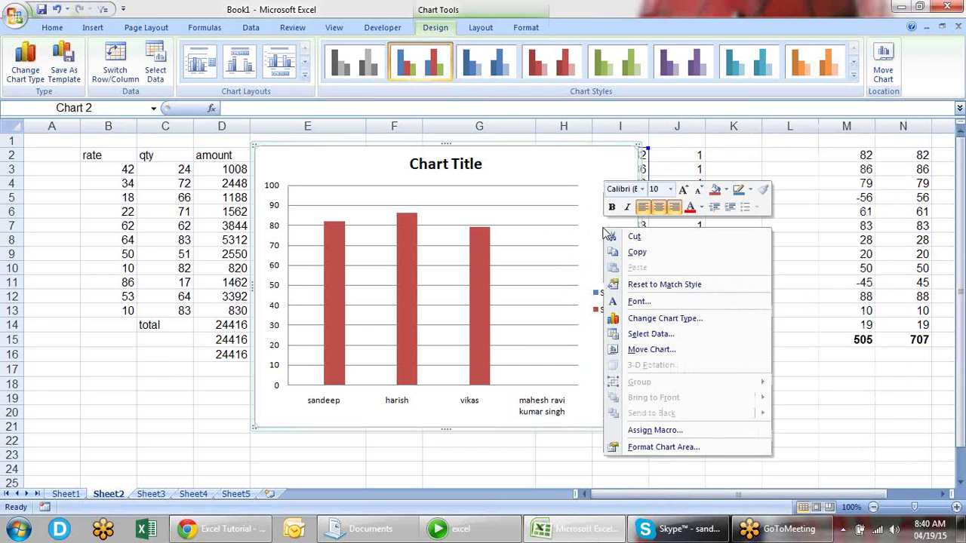
{"action": "left_click", "coordinate": [692, 447]}
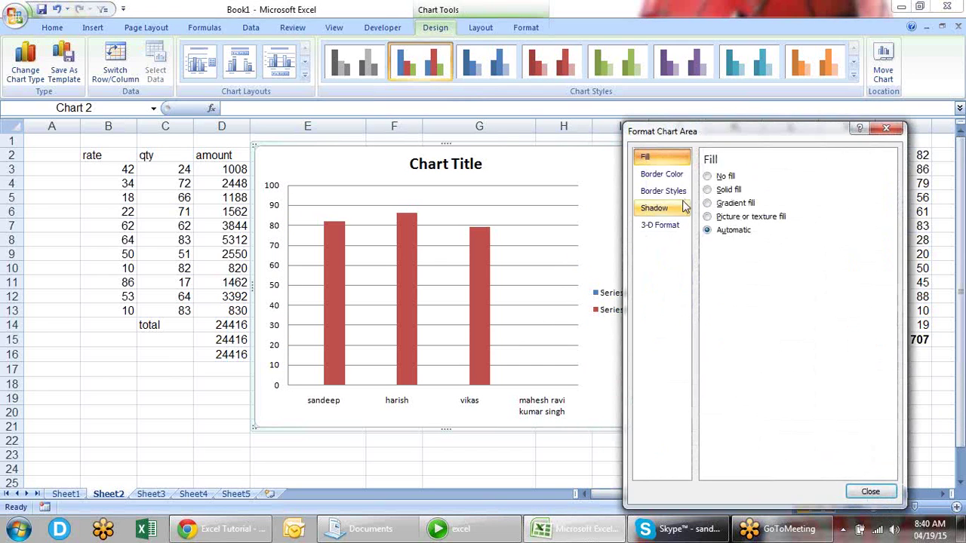
{"action": "left_click", "coordinate": [886, 128]}
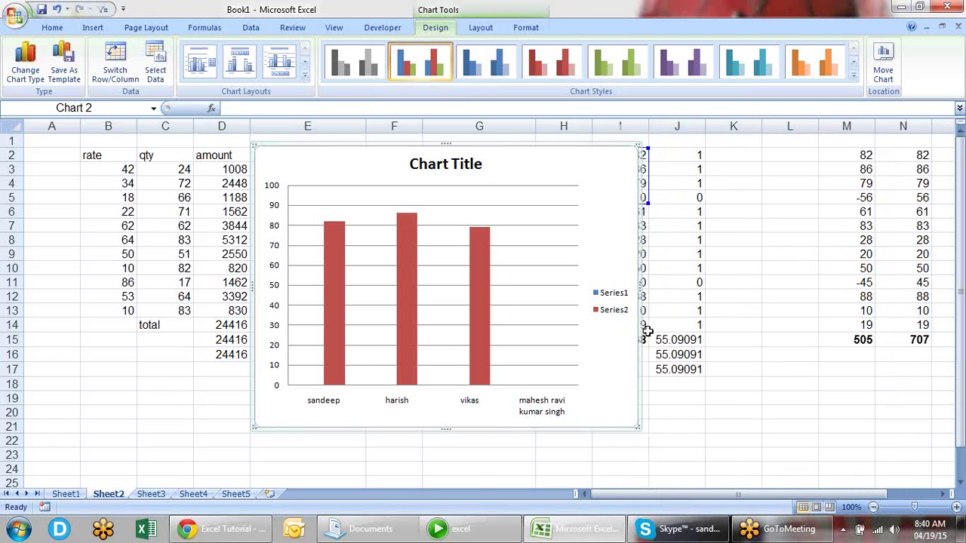
Try no fill and then solid blue fill for the chart area
{"action": "right_click", "coordinate": [617, 194]}
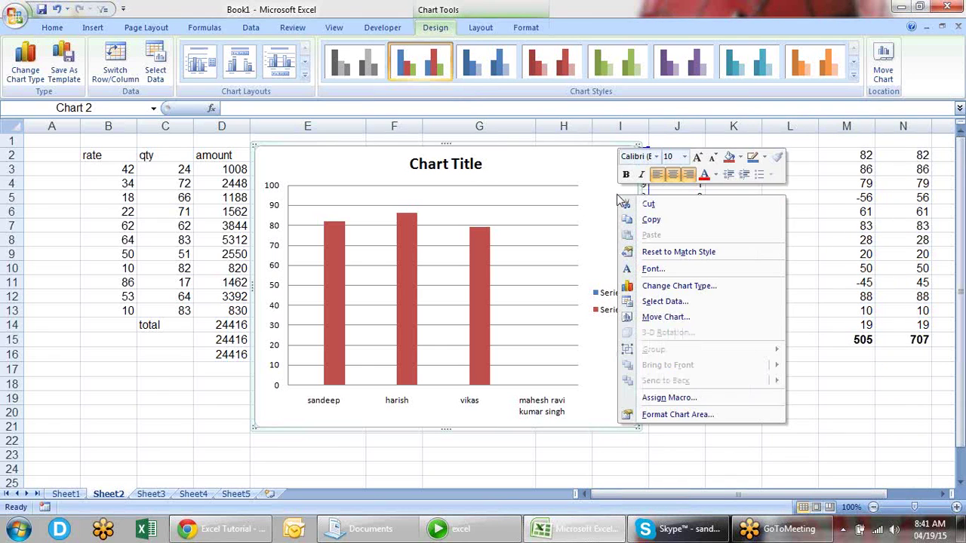
{"action": "left_click", "coordinate": [677, 414]}
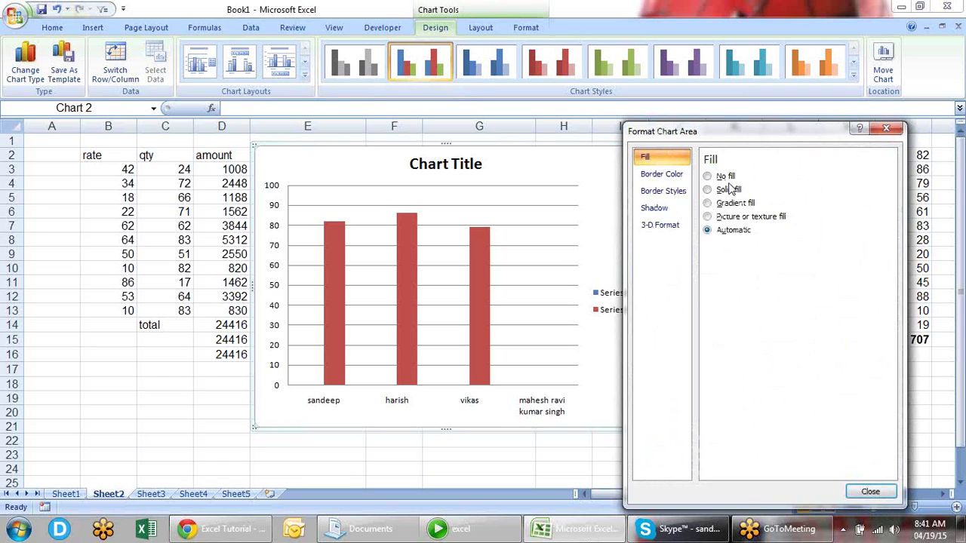
{"action": "left_click", "coordinate": [724, 178]}
{"action": "left_click", "coordinate": [726, 190]}
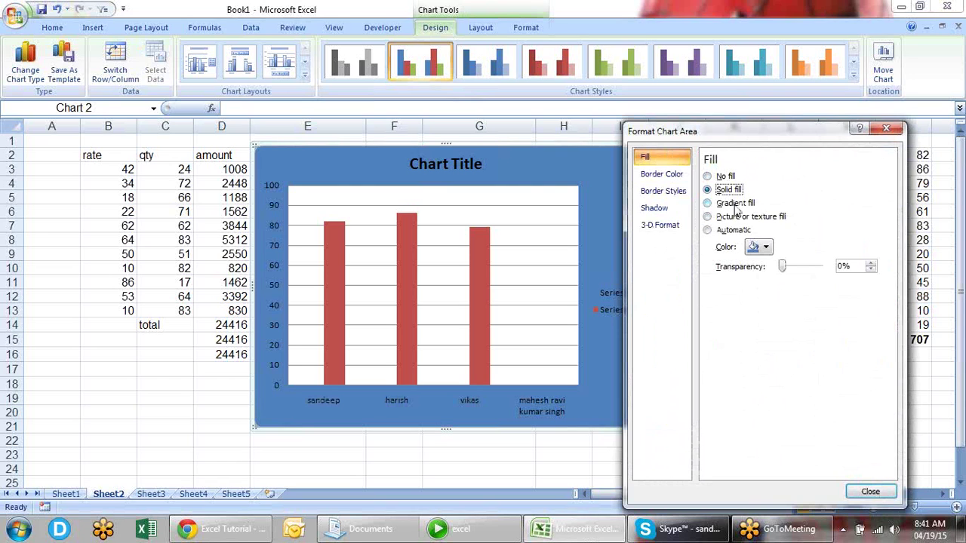
{"action": "left_click_drag", "start_coordinate": [707, 131], "coordinate": [737, 122]}
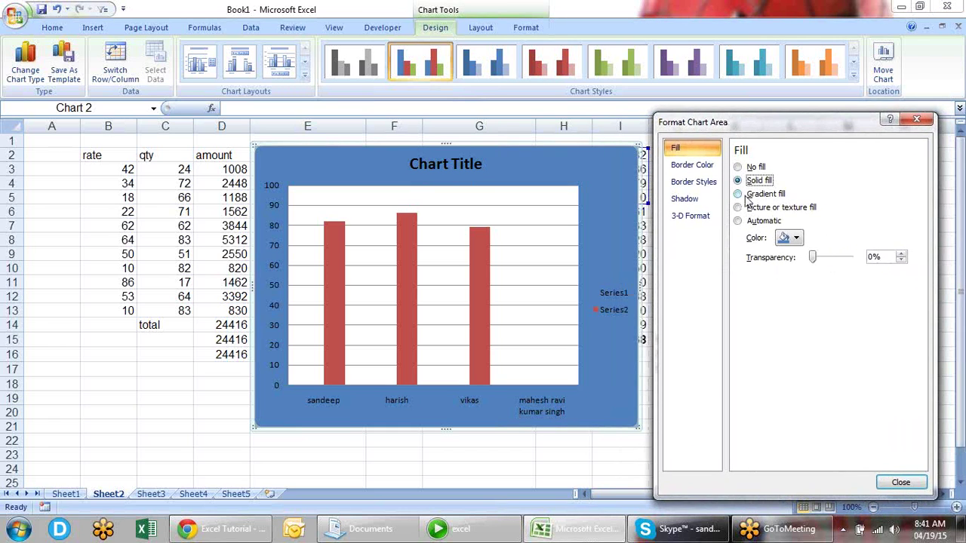
Try a light blue gradient, then compare Automatic fill against the parchment texture fill
{"action": "left_click", "coordinate": [738, 194]}
{"action": "left_click", "coordinate": [747, 208]}
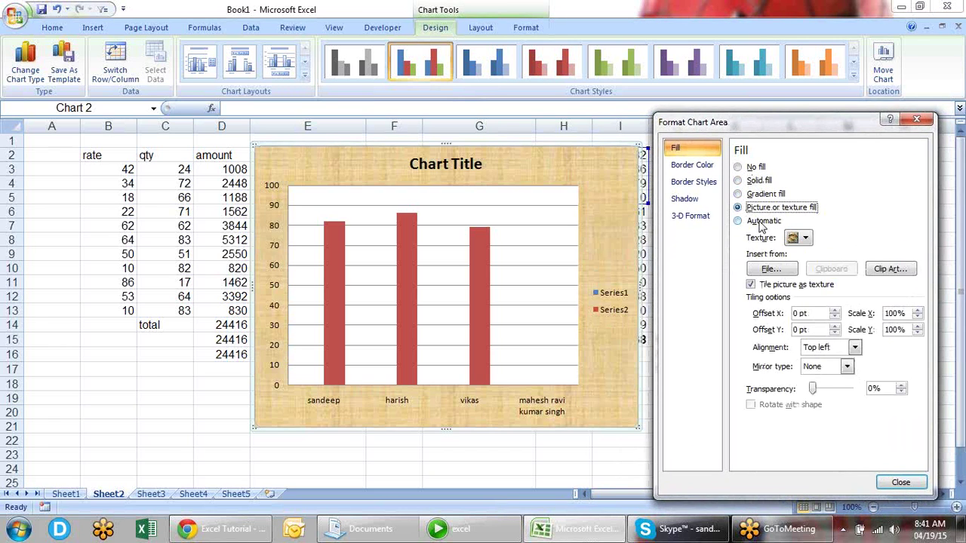
{"action": "left_click", "coordinate": [761, 223]}
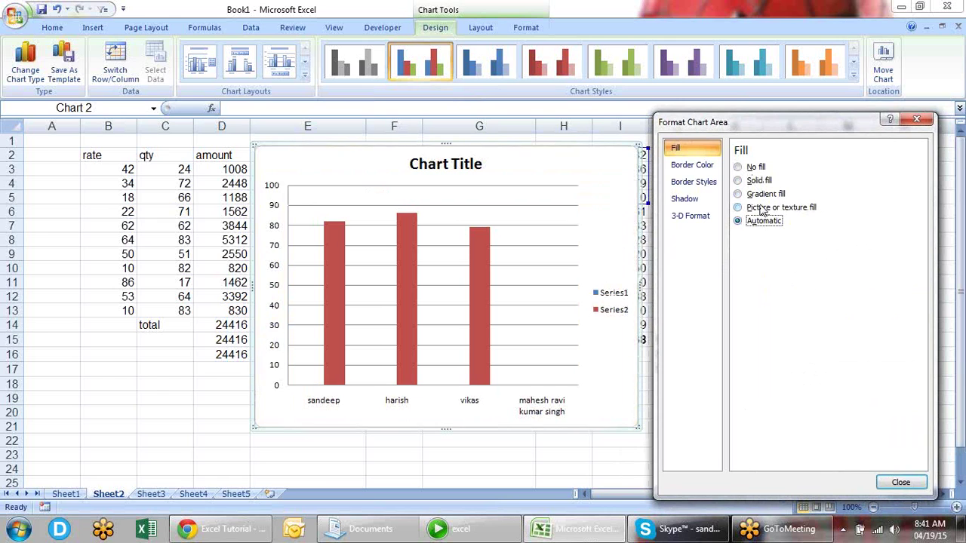
{"action": "left_click", "coordinate": [764, 209]}
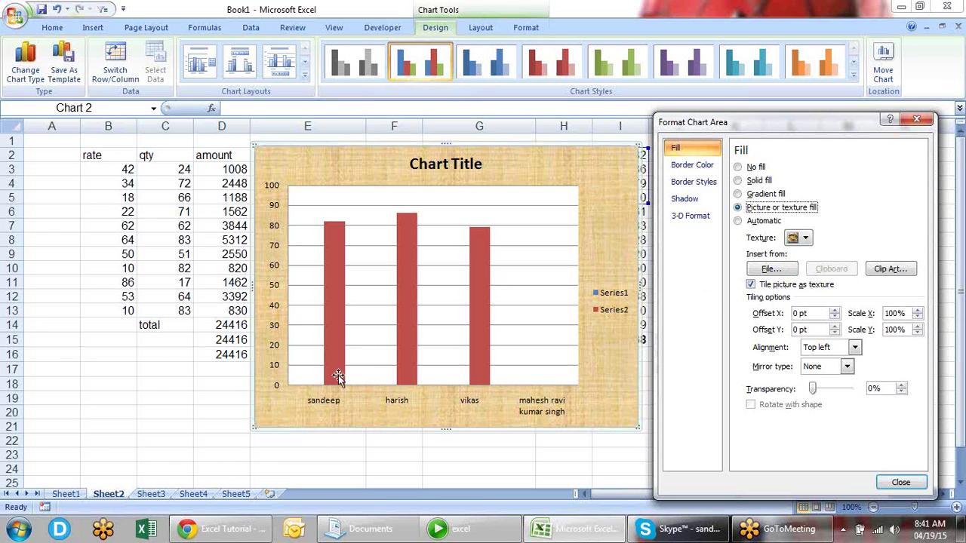
Deselect the chart and close the empty formatting window
{"action": "left_click", "coordinate": [101, 411]}
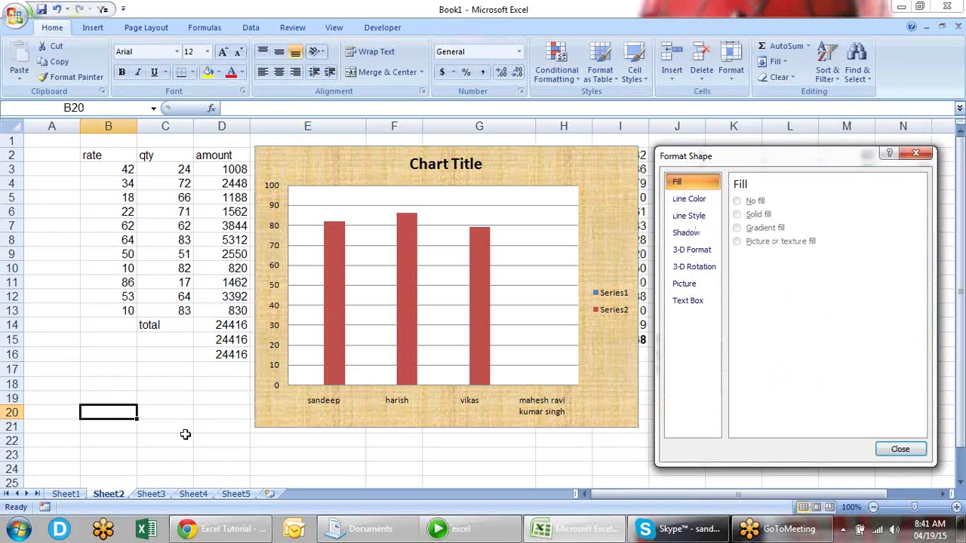
{"action": "left_click", "coordinate": [124, 437]}
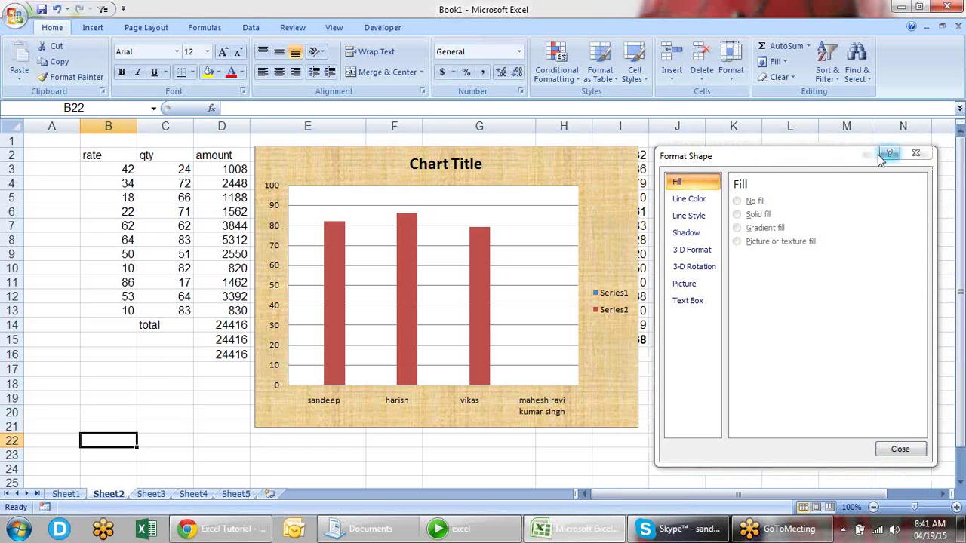
{"action": "left_click_drag", "start_coordinate": [879, 158], "coordinate": [849, 168]}
{"action": "left_click", "coordinate": [885, 162]}
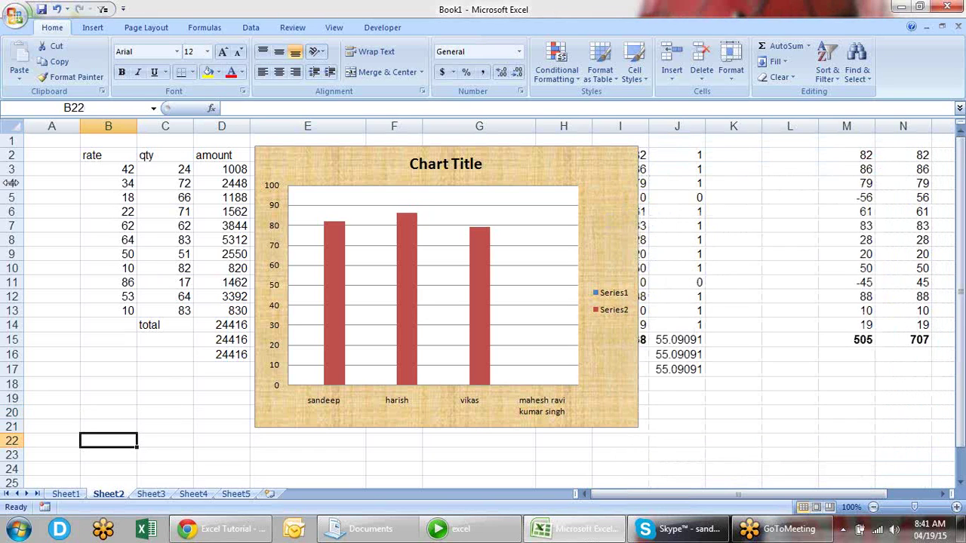
Insert the SPCL-0181 line-art picture, drag it over the chart, then cut it out again
{"action": "left_click", "coordinate": [93, 27]}
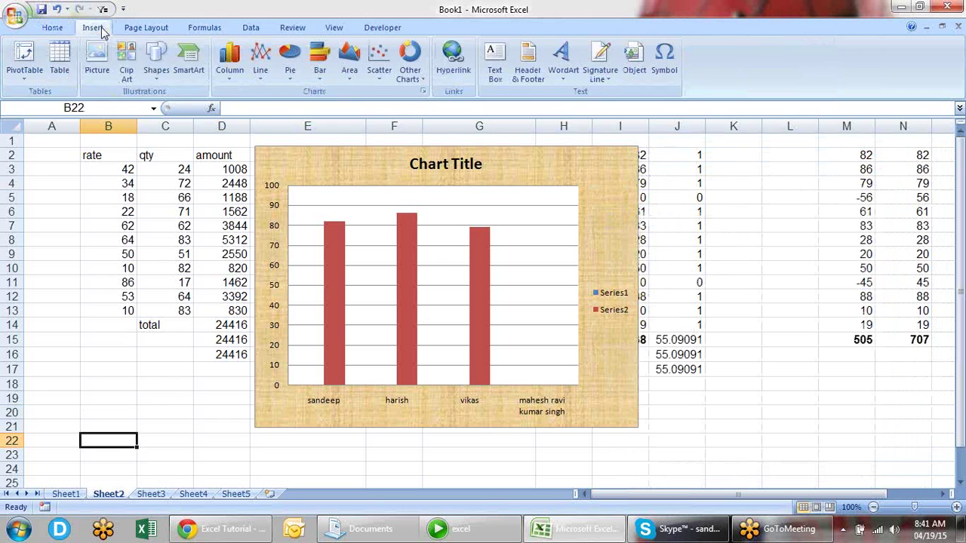
{"action": "left_click", "coordinate": [97, 66]}
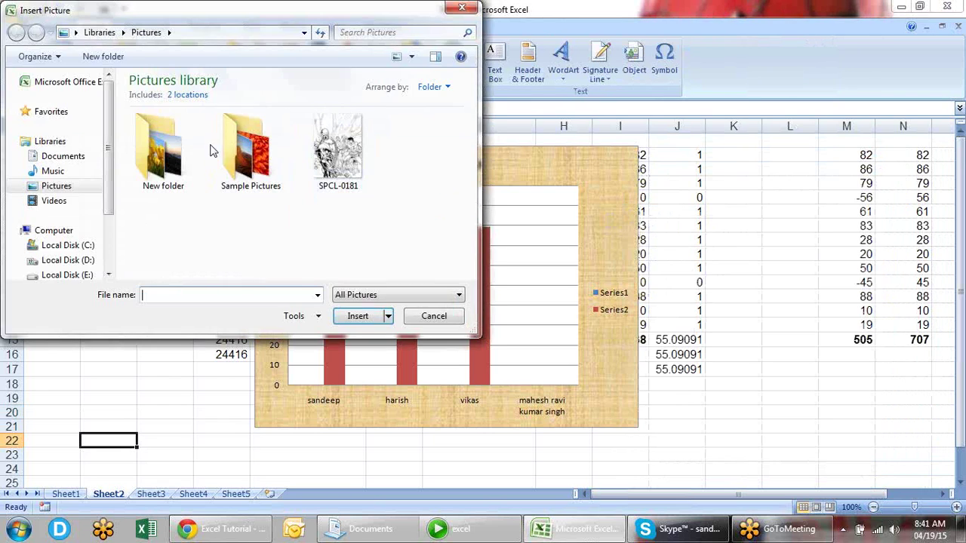
{"action": "double_click", "coordinate": [332, 149]}
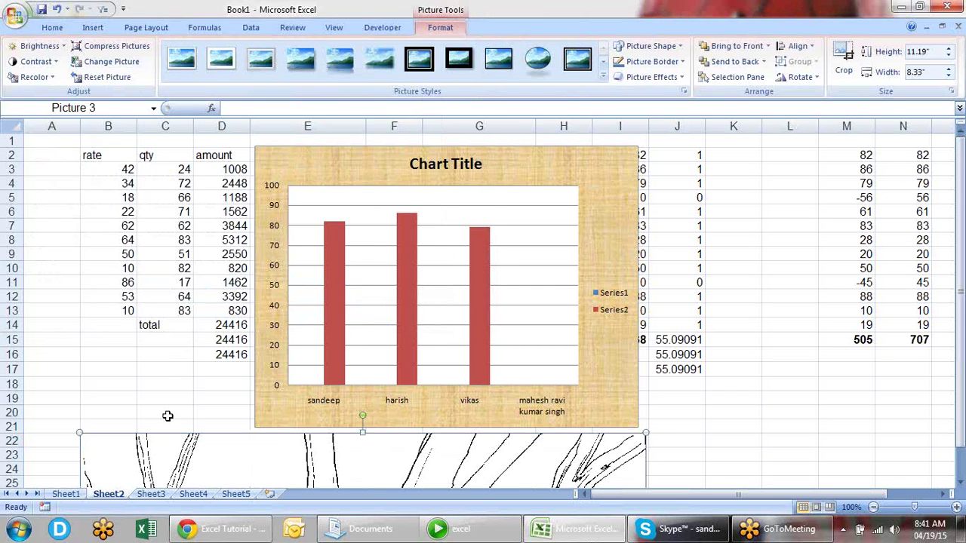
{"action": "left_click_drag", "start_coordinate": [148, 410], "coordinate": [257, 250]}
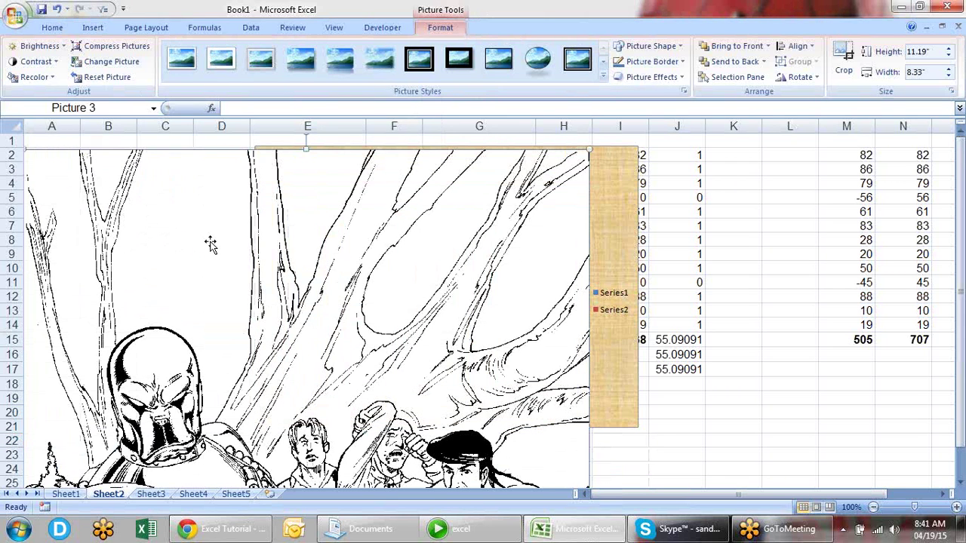
{"action": "key", "text": "Delete"}
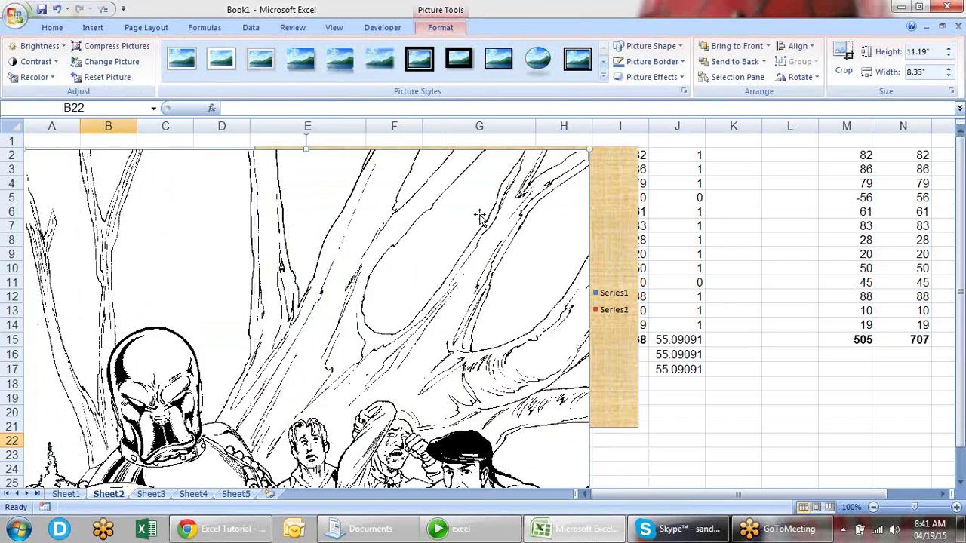
{"action": "left_click", "coordinate": [603, 156]}
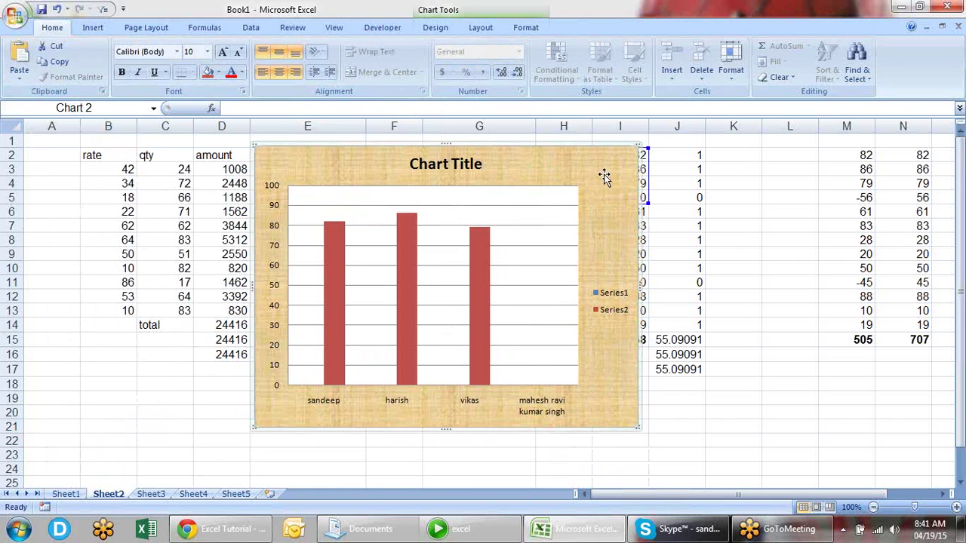
Set the chart area's picture fill to the a_1 (5) koala photo from the New folder
{"action": "right_click", "coordinate": [604, 176]}
{"action": "left_click", "coordinate": [668, 397]}
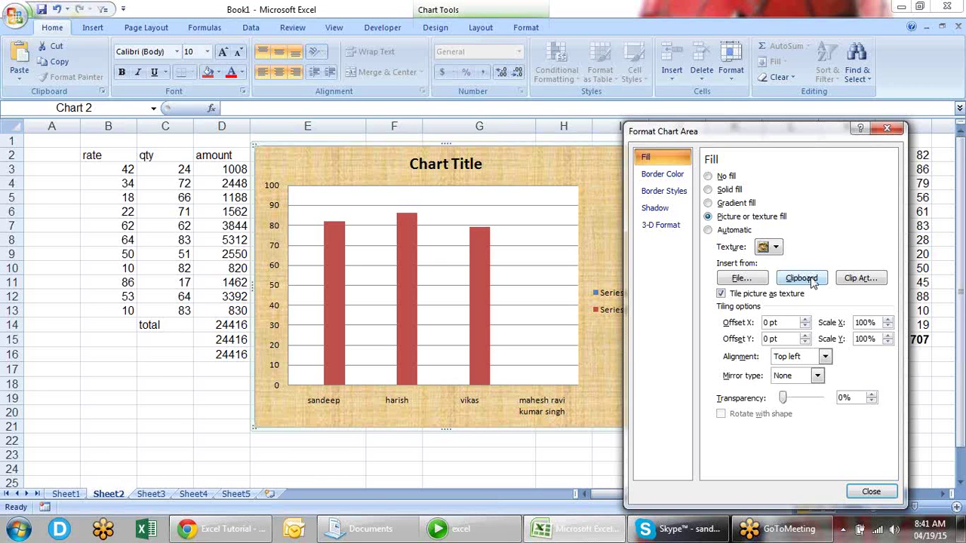
{"action": "left_click", "coordinate": [799, 280]}
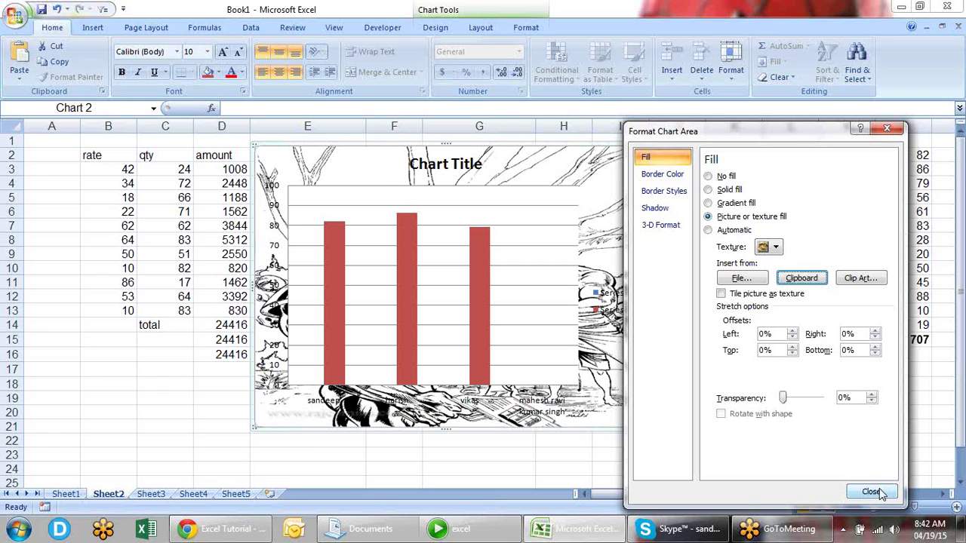
{"action": "left_click", "coordinate": [742, 277]}
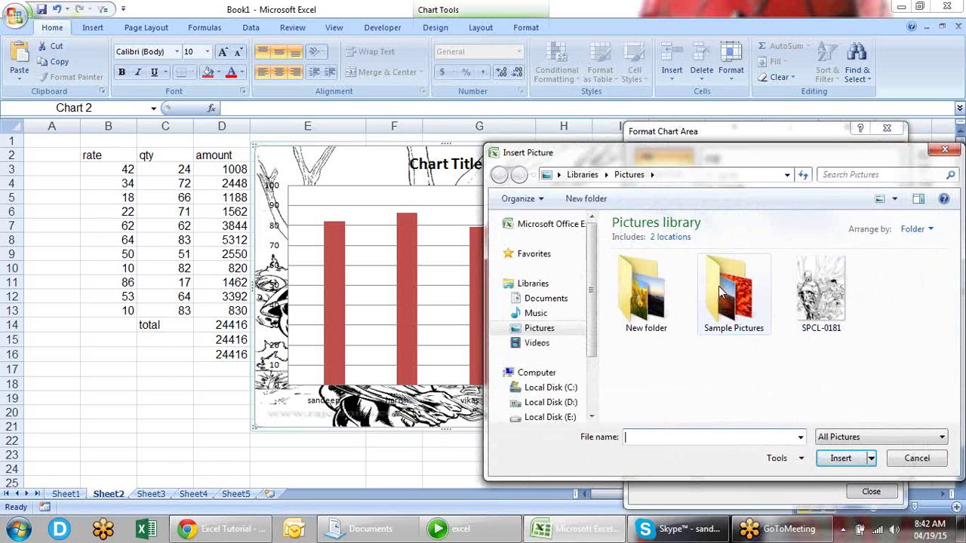
{"action": "double_click", "coordinate": [643, 293]}
{"action": "double_click", "coordinate": [645, 381]}
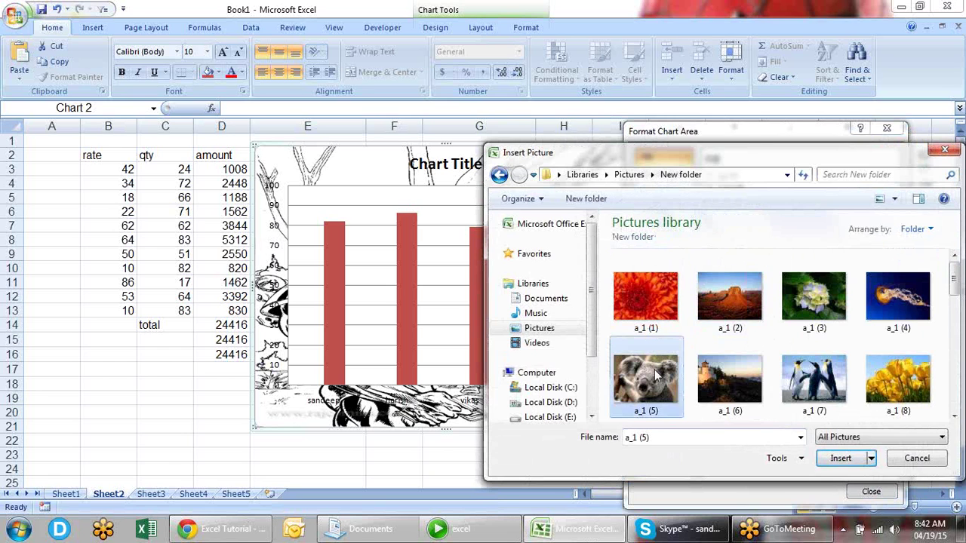
{"action": "left_click", "coordinate": [871, 492]}
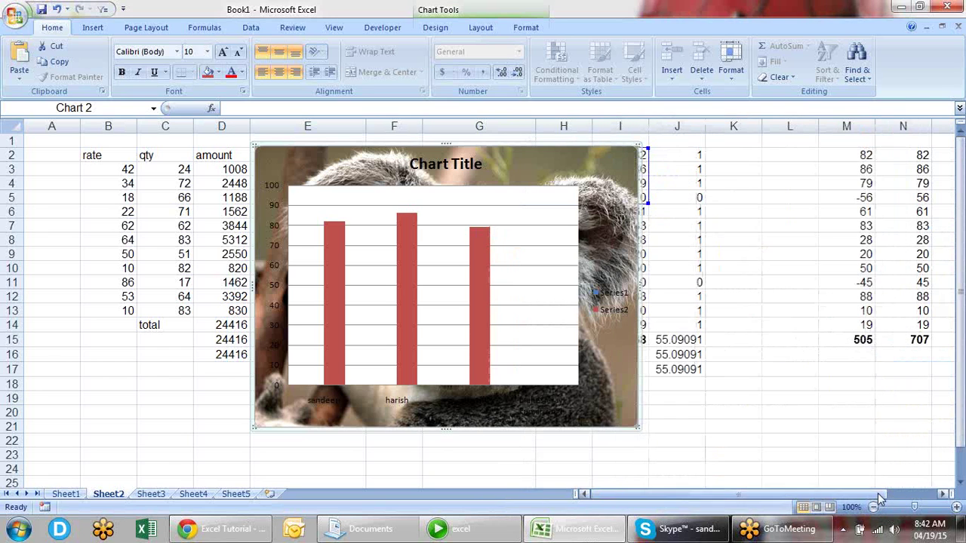
Reset the chart area fill to Automatic and show its Border Color options
{"action": "right_click", "coordinate": [589, 203]}
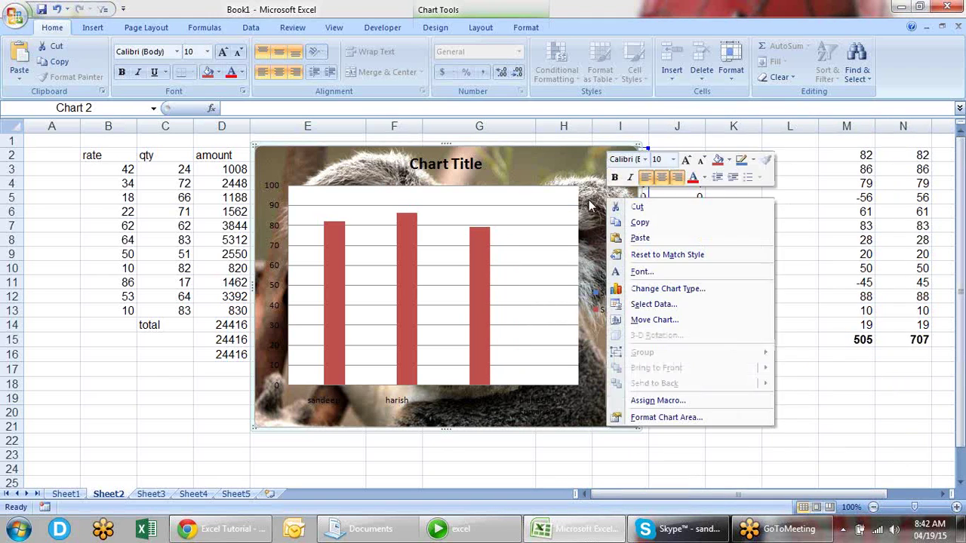
{"action": "left_click", "coordinate": [683, 418]}
{"action": "left_click", "coordinate": [734, 231]}
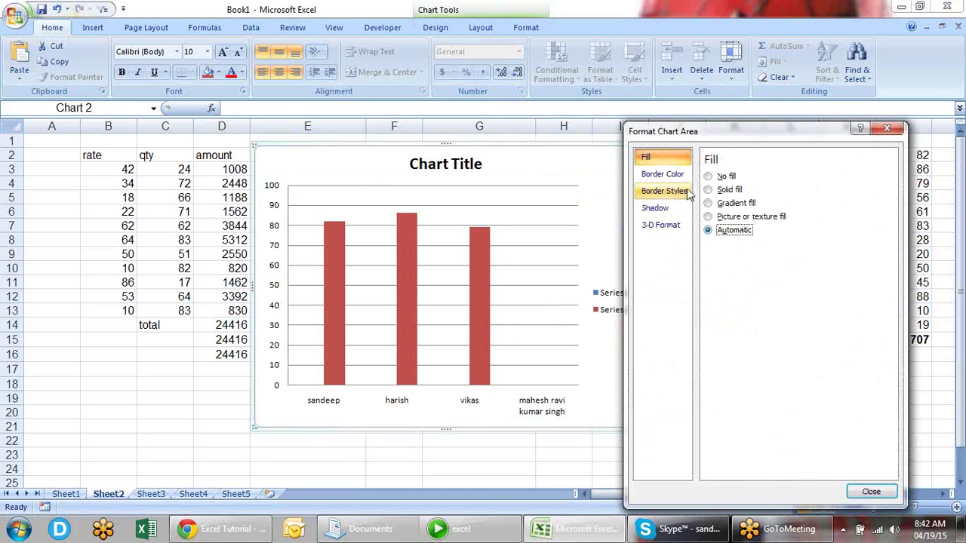
{"action": "left_click", "coordinate": [664, 175]}
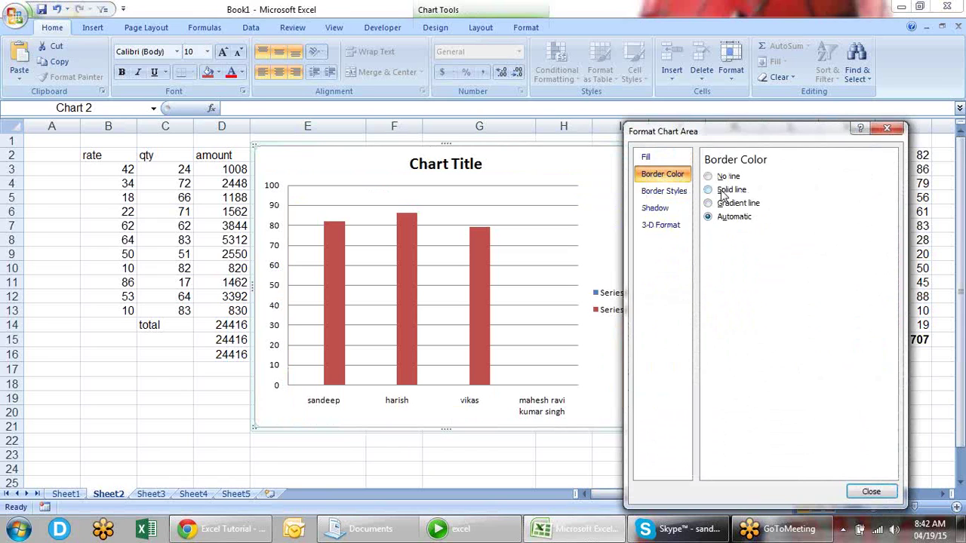
{"action": "left_click_drag", "start_coordinate": [771, 142], "coordinate": [715, 135]}
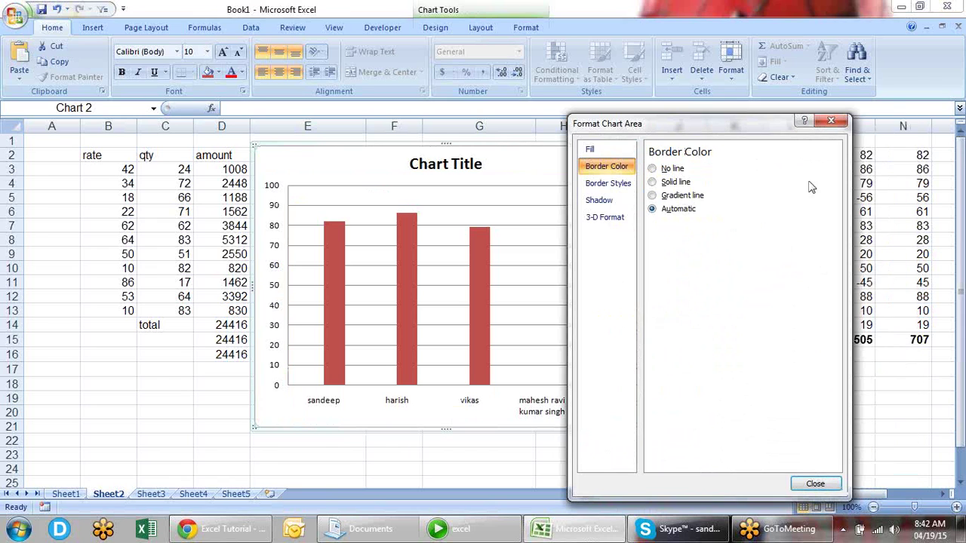
{"action": "left_click", "coordinate": [952, 117]}
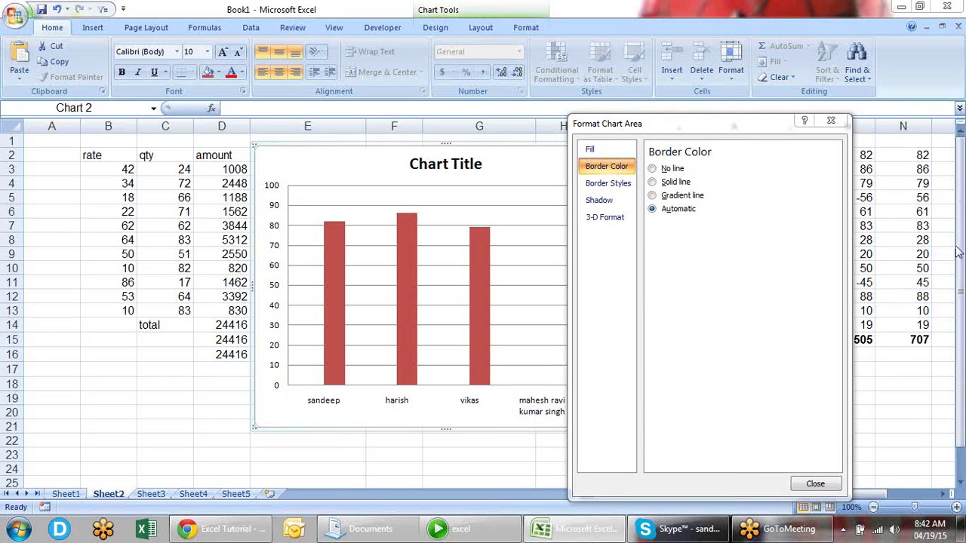